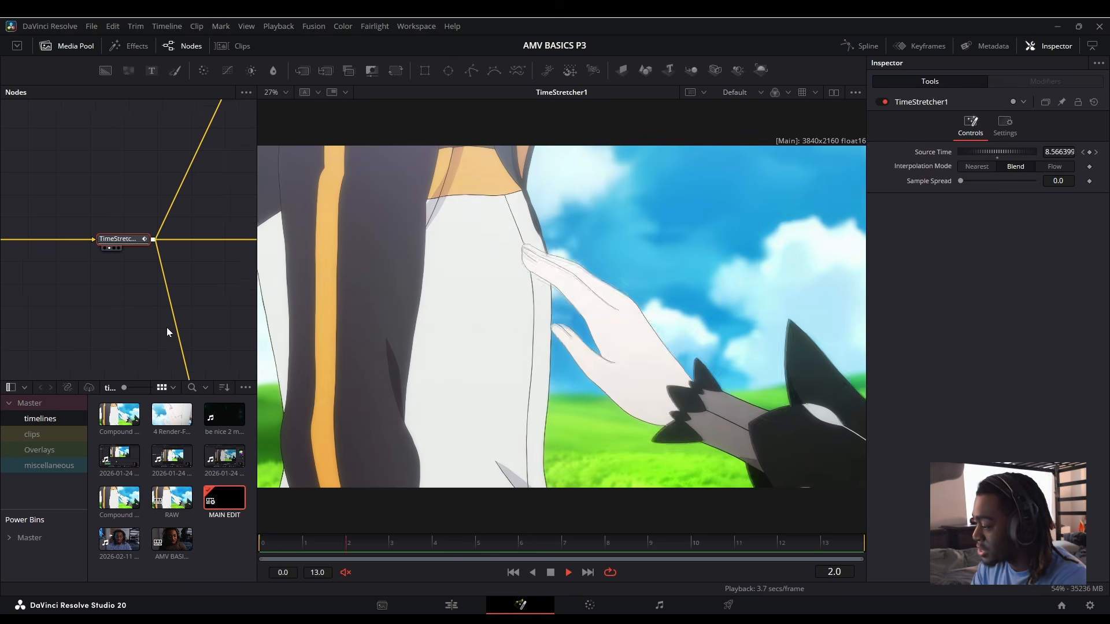
Display TimeStretcher1_2 in the viewer and show its Source Time curve in an enlarged spline editor
drag(173, 335, 79, 280)
drag(200, 315, 1, 110)
click(114, 282)
key(1)
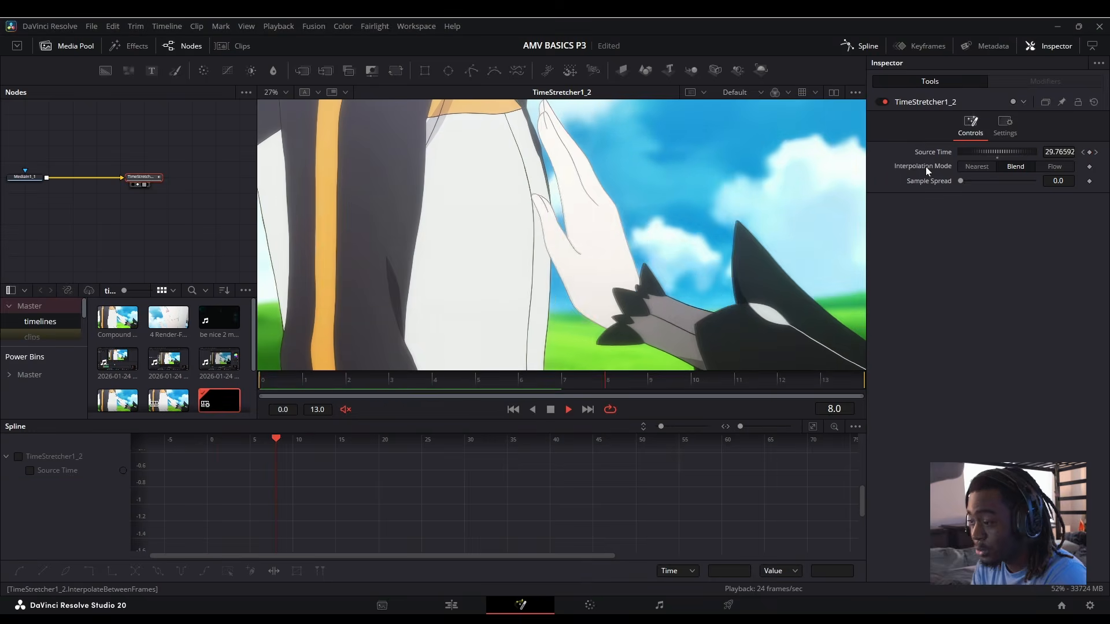
drag(439, 429, 434, 282)
click(27, 333)
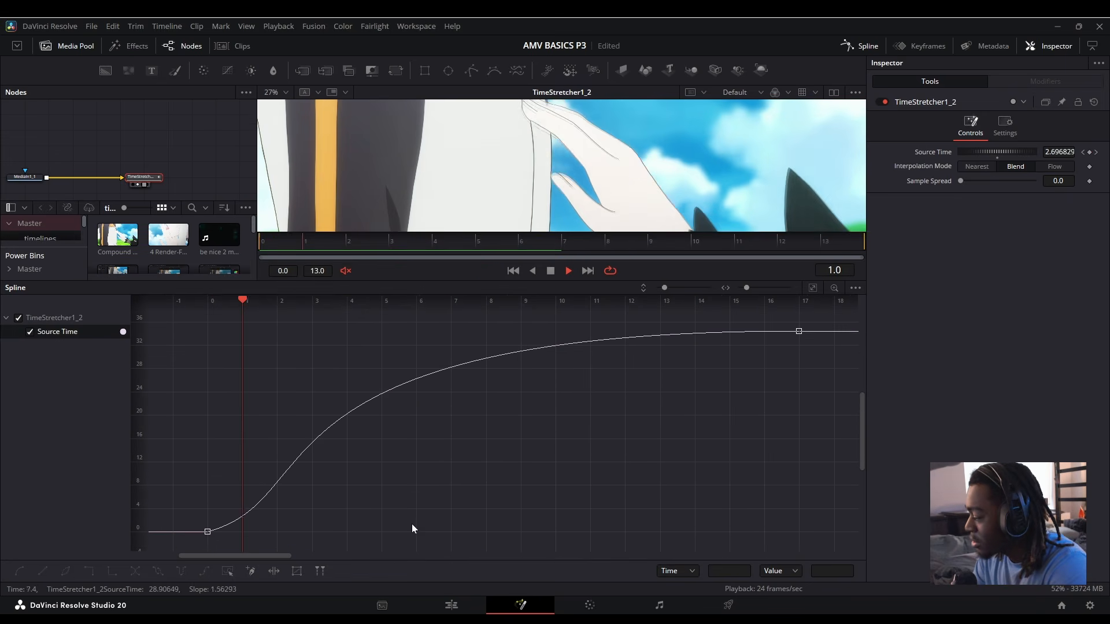
Select both Source Time keyframes and fine-tune their easing handles into a steep rise with a long, flat ease-out
key(space)
key(ctrl+a)
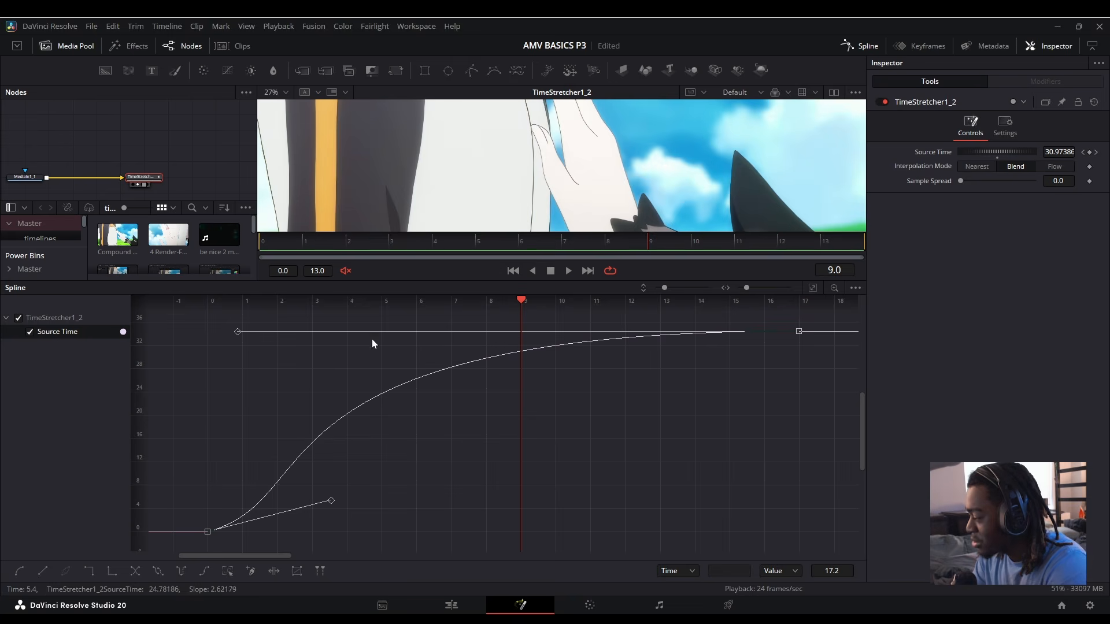
drag(237, 333, 233, 393)
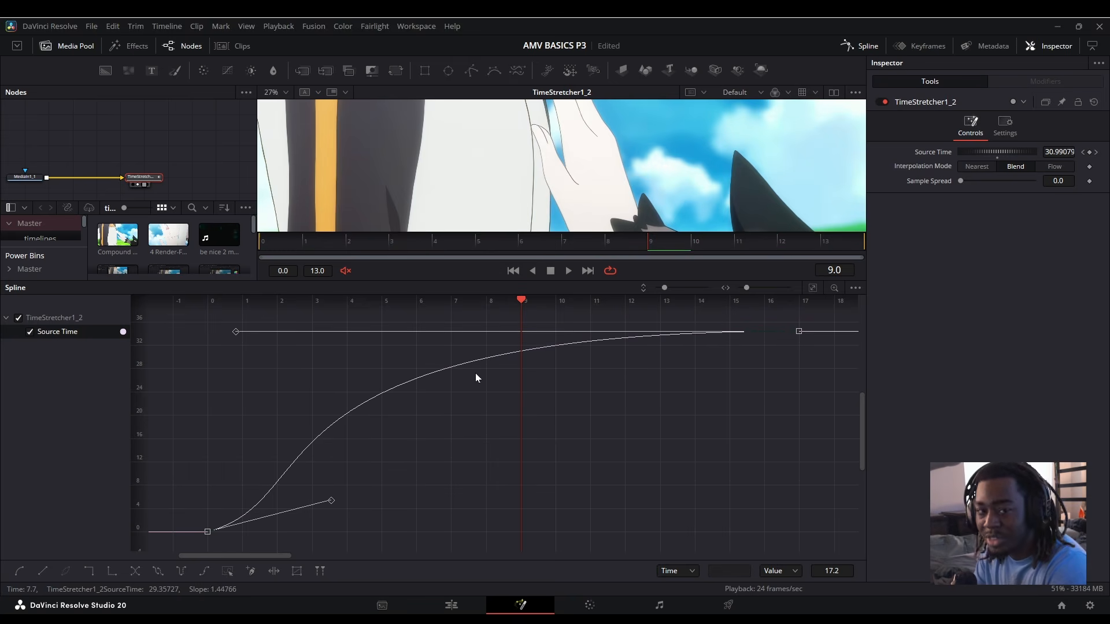
drag(332, 501, 330, 501)
key(space)
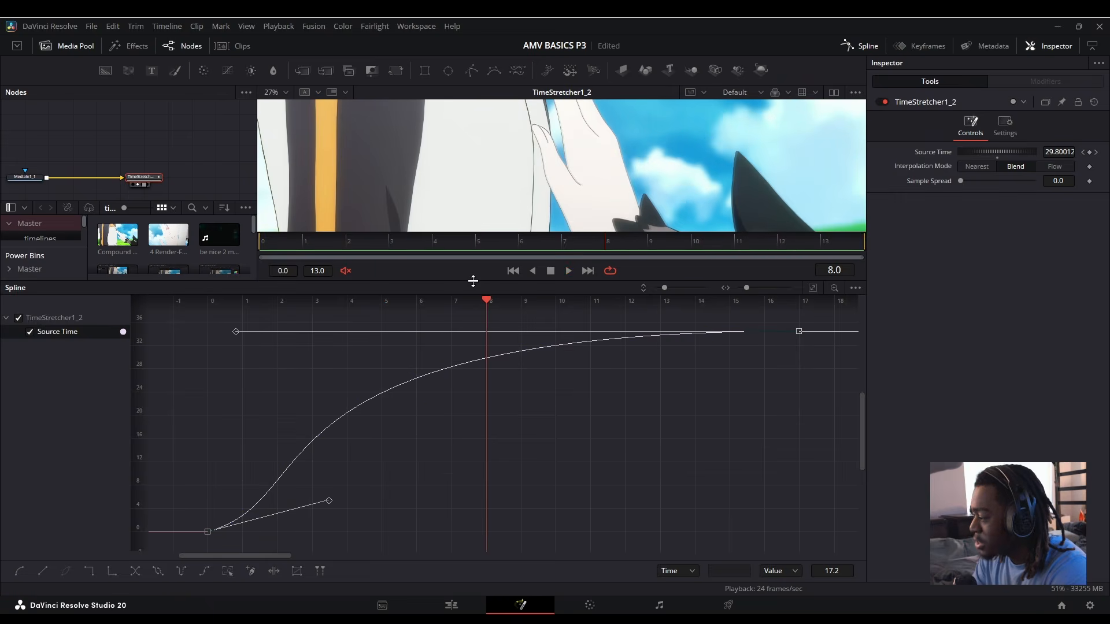
Play back the retimed clip in an enlarged viewer and choose Blend as the time stretcher's interpolation mode
drag(473, 282, 441, 542)
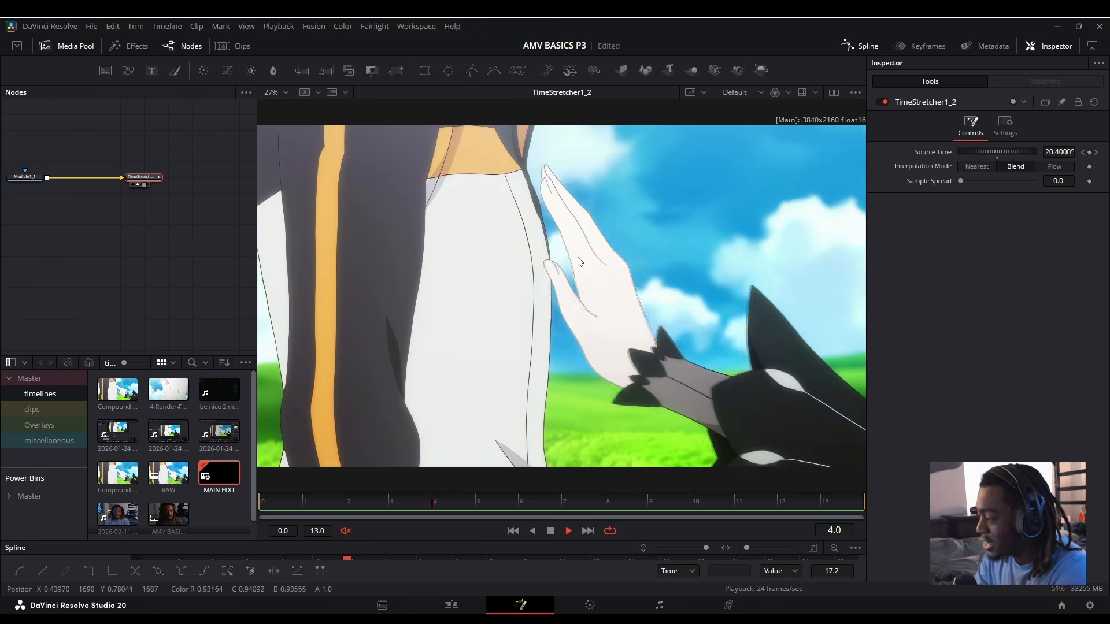
key(space)
drag(496, 541, 497, 500)
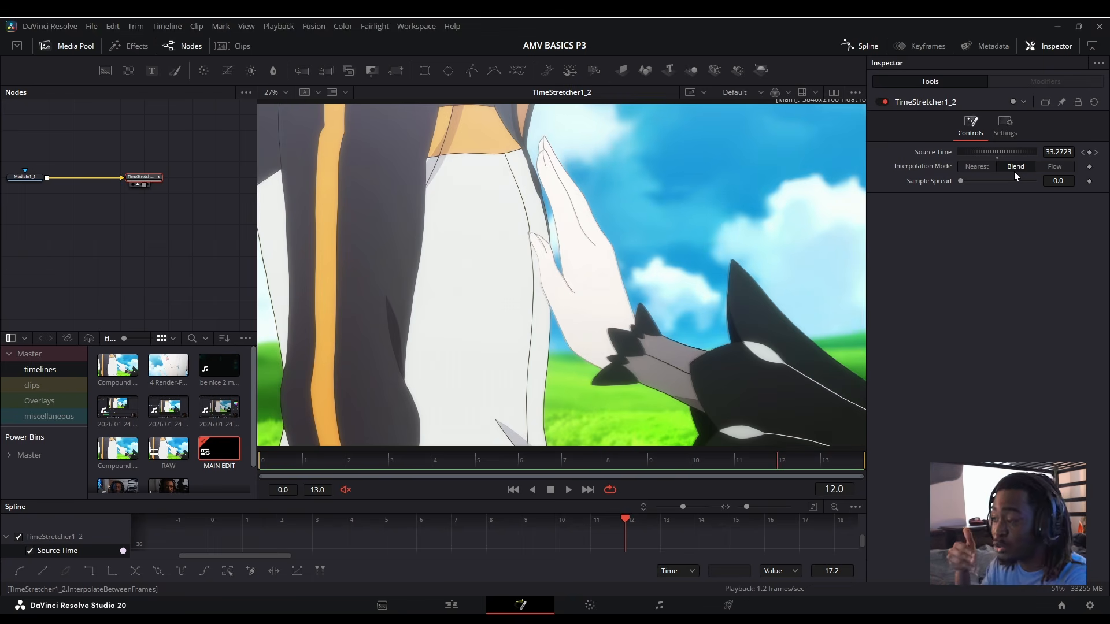
click(1021, 165)
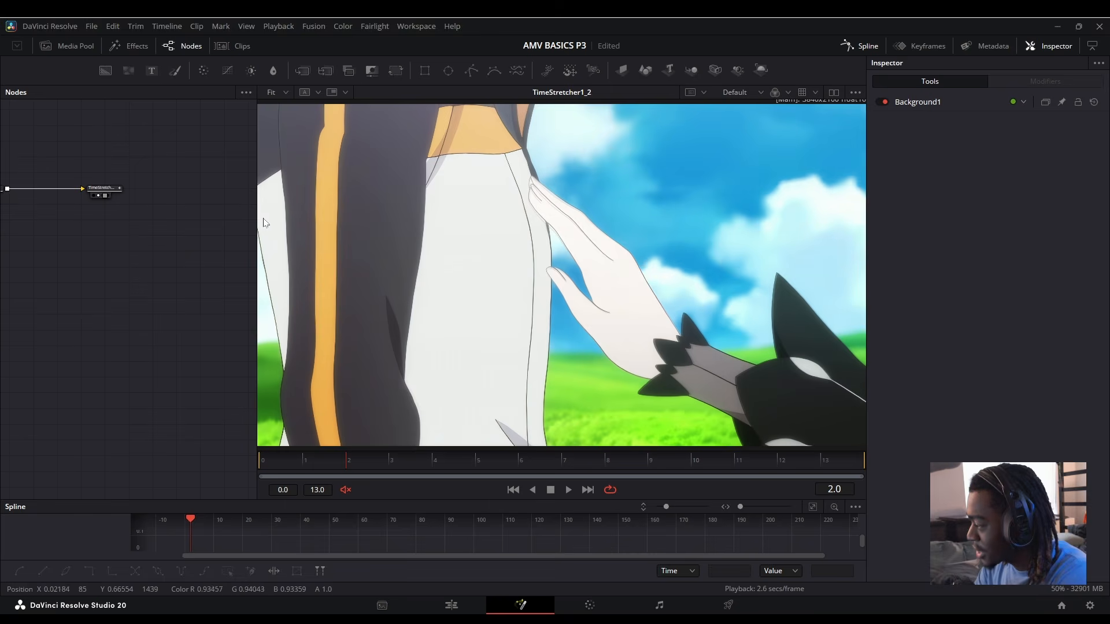
Widen the node graph and add a Background node above and a MediaOut node below the time stretcher chain
drag(257, 218, 676, 260)
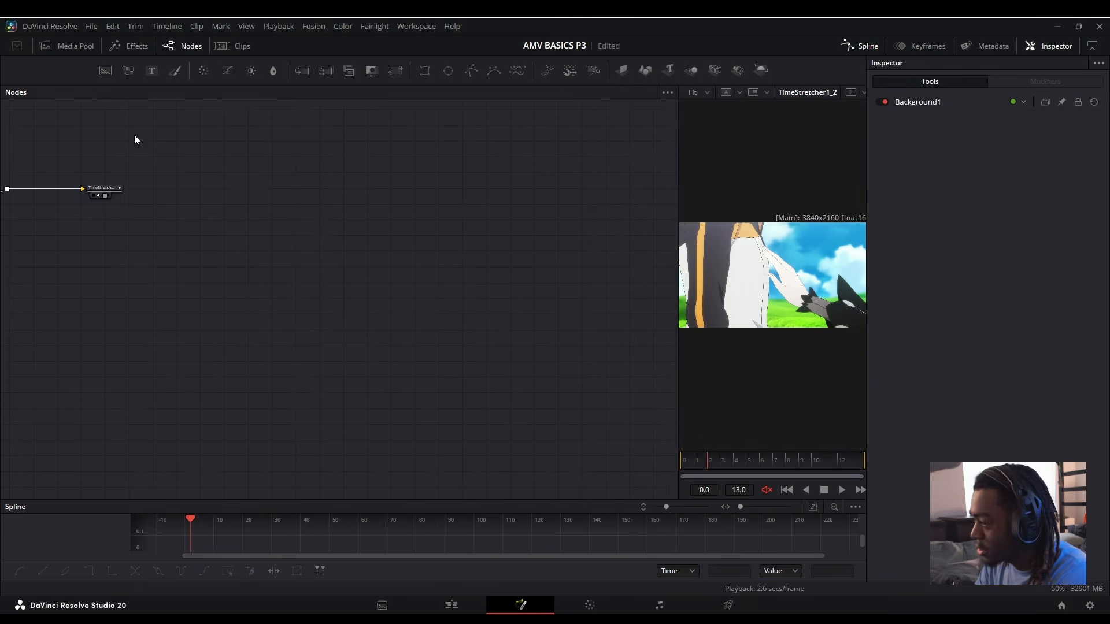
scroll(298, 216, up, 1)
scroll(297, 218, down, 1)
drag(106, 70, 322, 150)
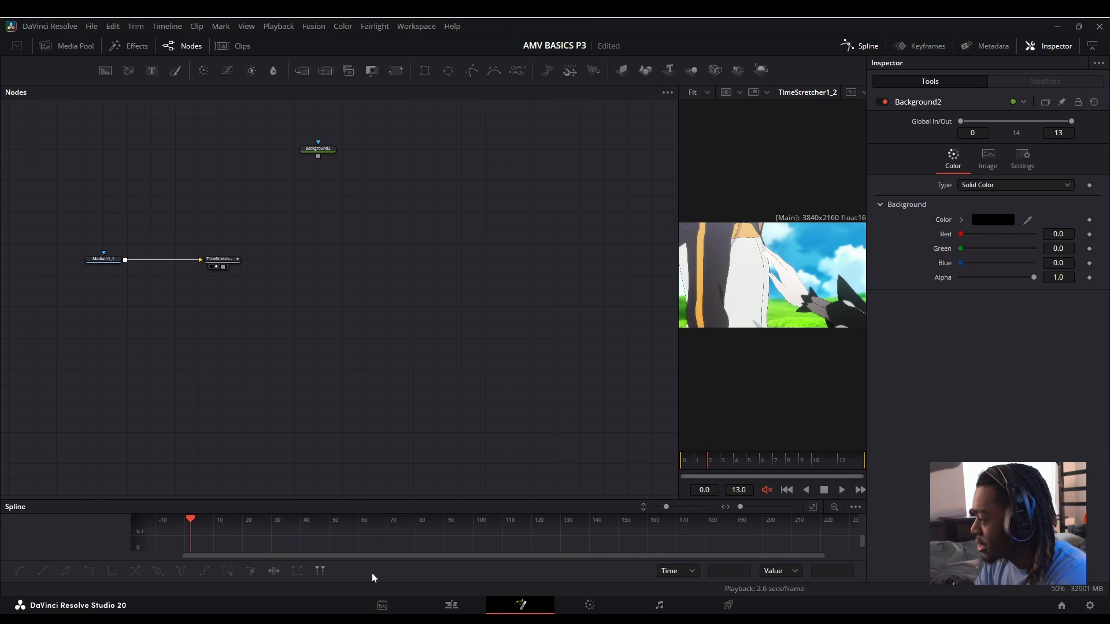
key(Return)
drag(349, 356, 323, 356)
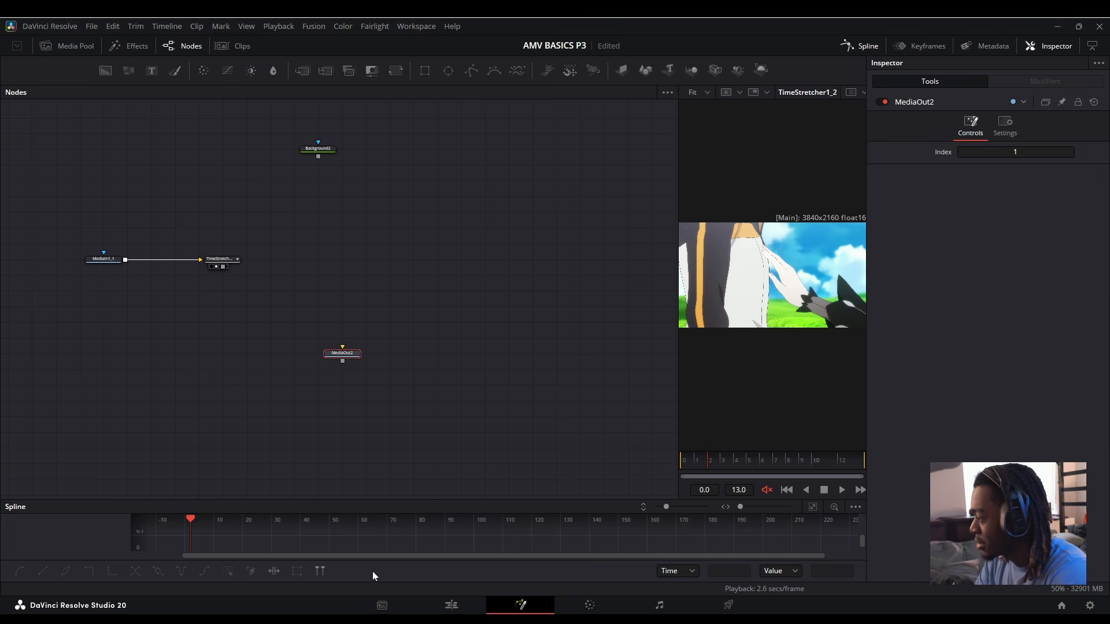
Merge the time stretcher's output over the background and connect the merge to the MediaOut node
scroll(206, 260, up, 1)
drag(229, 268, 365, 116)
drag(21, 208, 228, 320)
drag(219, 259, 153, 259)
drag(445, 252, 66, 275)
drag(386, 261, 400, 150)
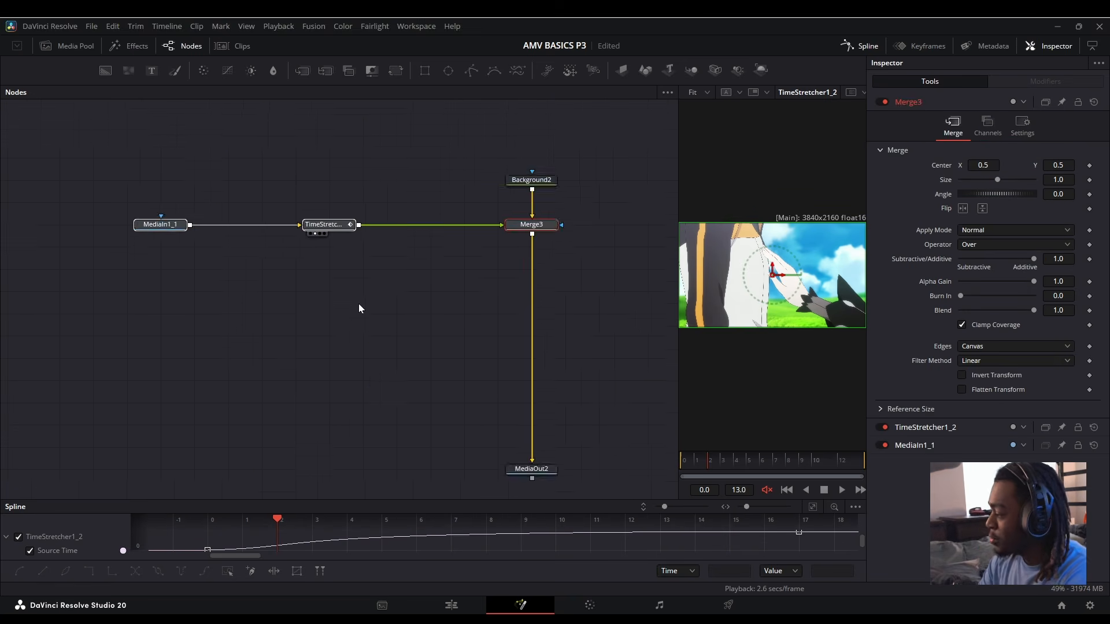
Arrange the nodes with the clip chain level with the merge, the background above it and MediaOut far below
scroll(358, 303, down, 5)
click(238, 208)
drag(243, 217, 386, 345)
drag(342, 265, 258, 254)
drag(153, 213, 272, 287)
drag(510, 334, 445, 431)
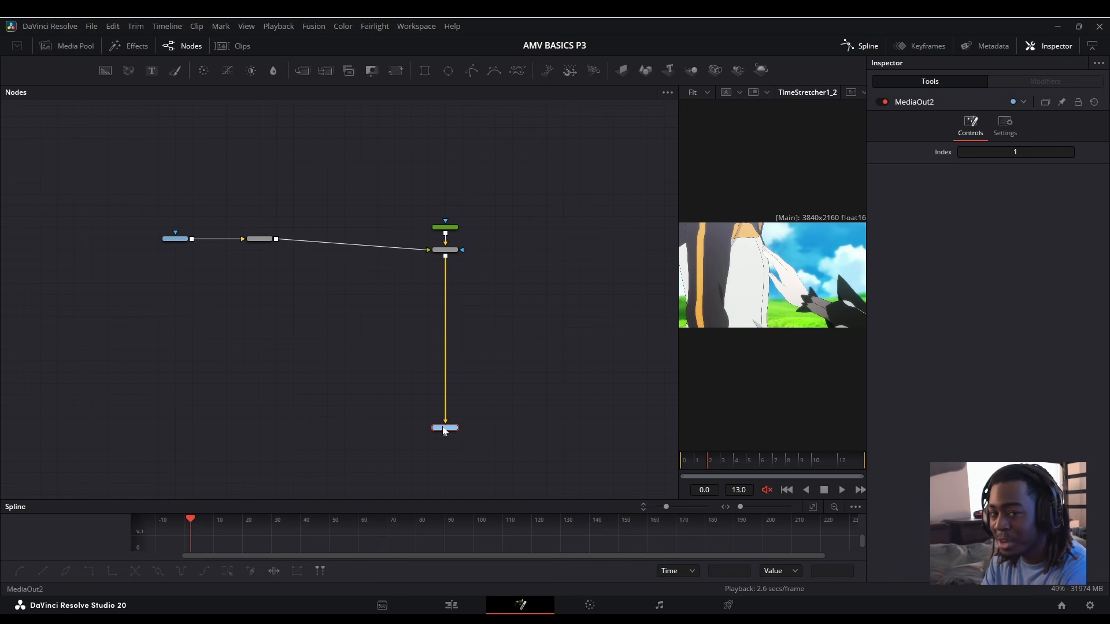
drag(450, 227, 449, 171)
drag(449, 250, 437, 236)
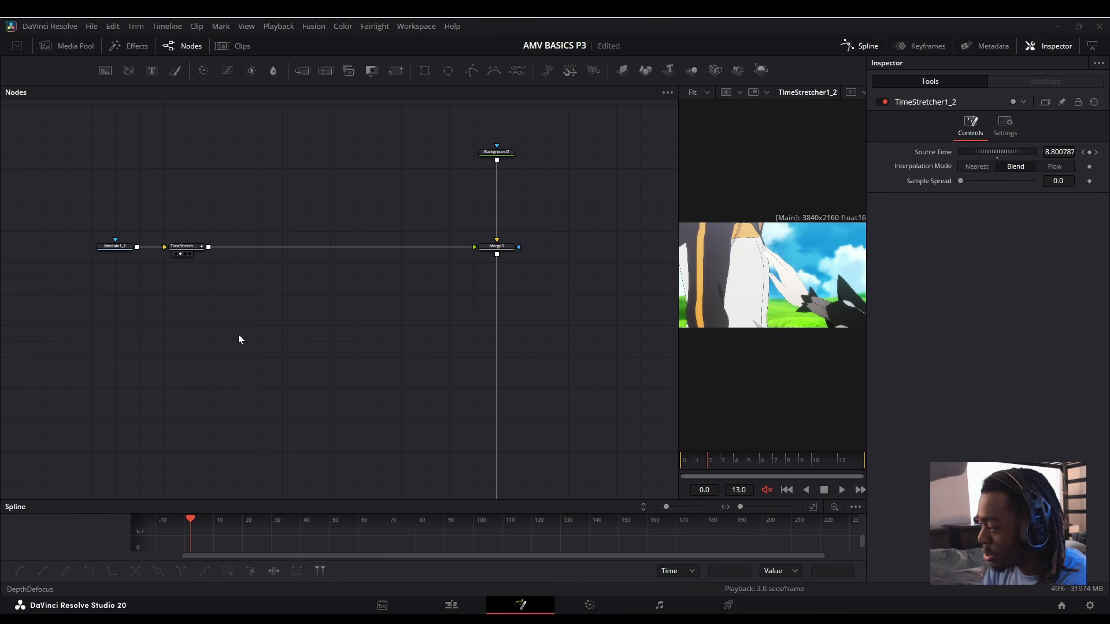
Add a Depth Map node below the main chain and feed it from the time stretcher's output
key(Down)
key(Down)
key(Return)
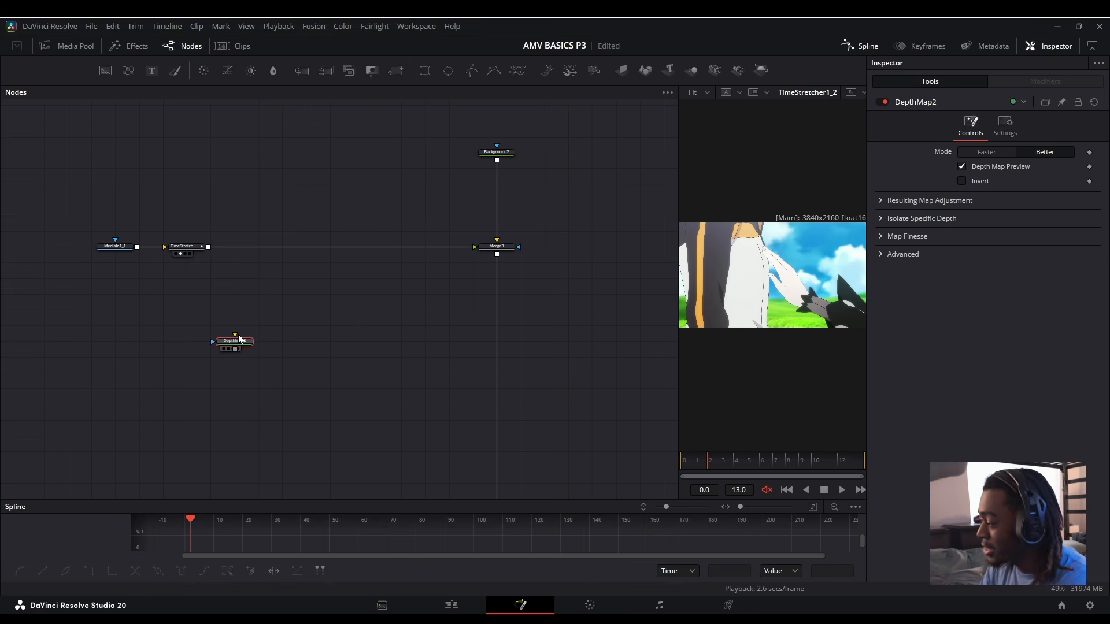
drag(208, 248, 259, 341)
drag(182, 201, 302, 415)
Insert a Merge node after the time stretcher and connect the depth map to it as the foreground
click(307, 187)
key(m)
drag(307, 184, 331, 247)
drag(282, 349, 282, 246)
drag(240, 204, 324, 363)
drag(139, 218, 507, 259)
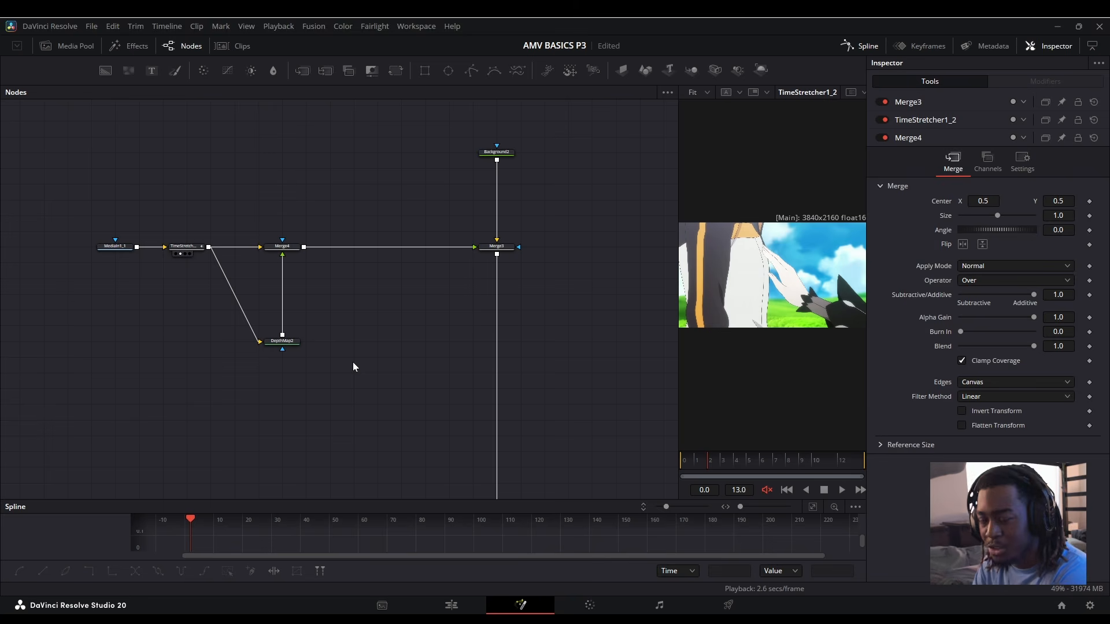
drag(59, 199, 228, 292)
drag(231, 202, 19, 344)
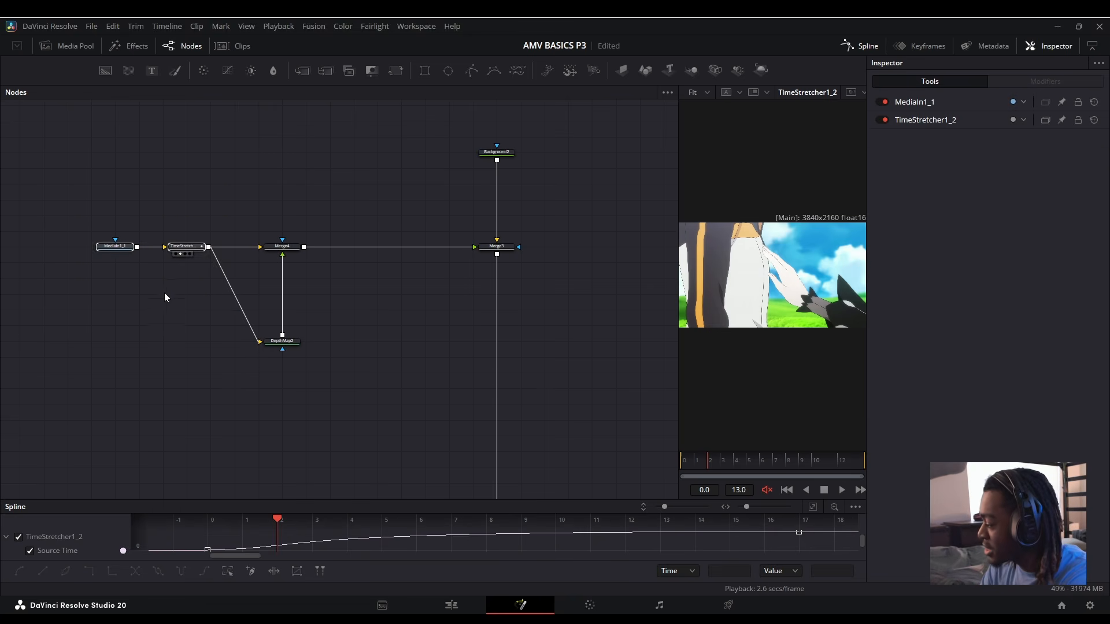
Bring two color correctors and a disabled matte control between the depth map and its merge
click(289, 346)
key(ctrl+z)
key(ctrl+z)
key(ctrl+z)
key(ctrl+z)
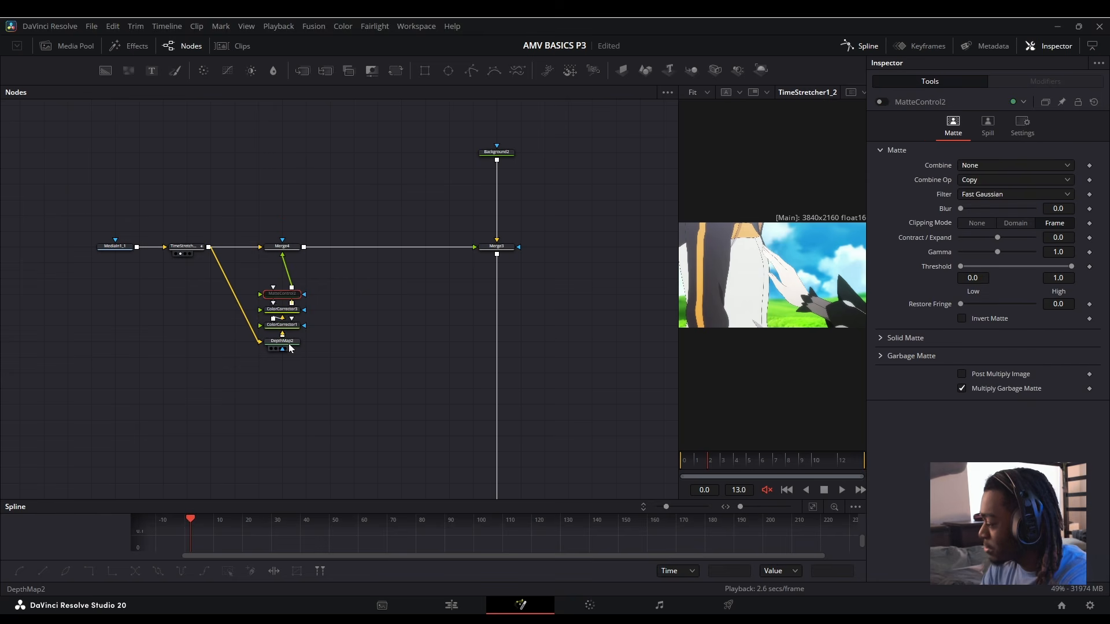
drag(330, 282, 240, 407)
drag(334, 423, 342, 391)
drag(332, 281, 219, 382)
click(282, 247)
drag(261, 185, 363, 277)
drag(69, 218, 416, 265)
click(390, 246)
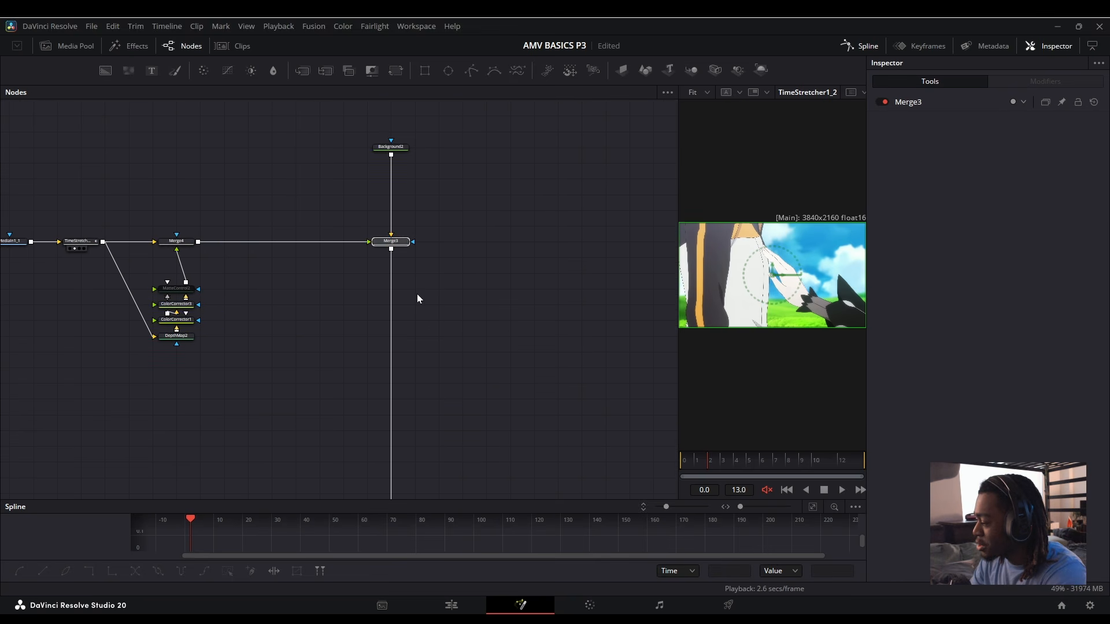
Display MediaOut2 in the viewer and delete the merge that joins the depth map to the main chain
scroll(421, 312, down, 4)
click(397, 337)
key(2)
scroll(183, 258, up, 2)
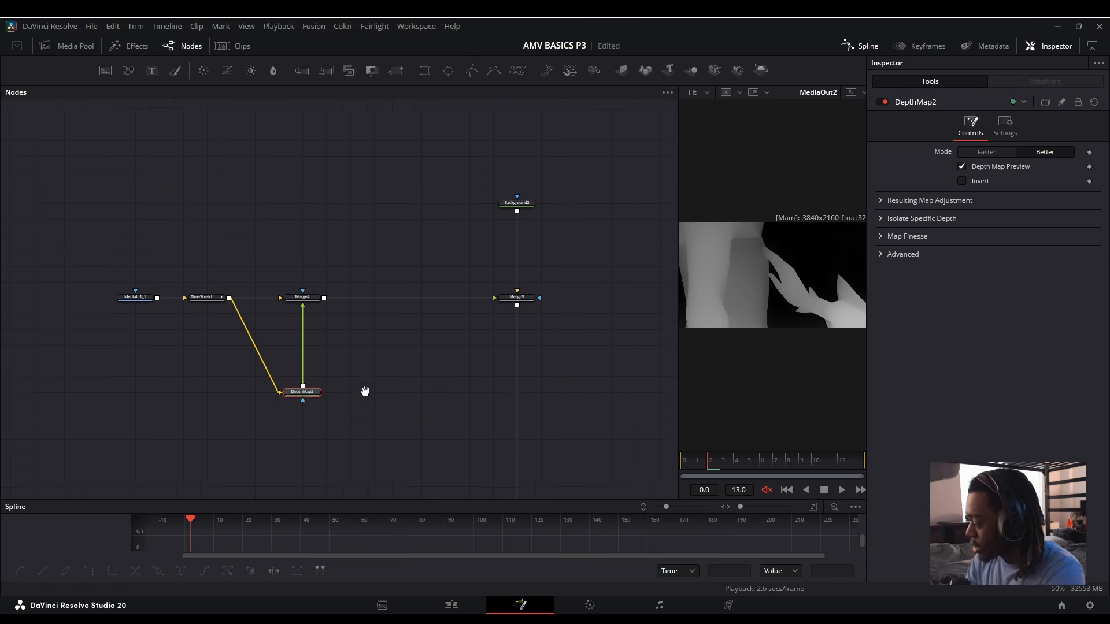
drag(365, 391, 292, 377)
click(293, 264)
key(Delete)
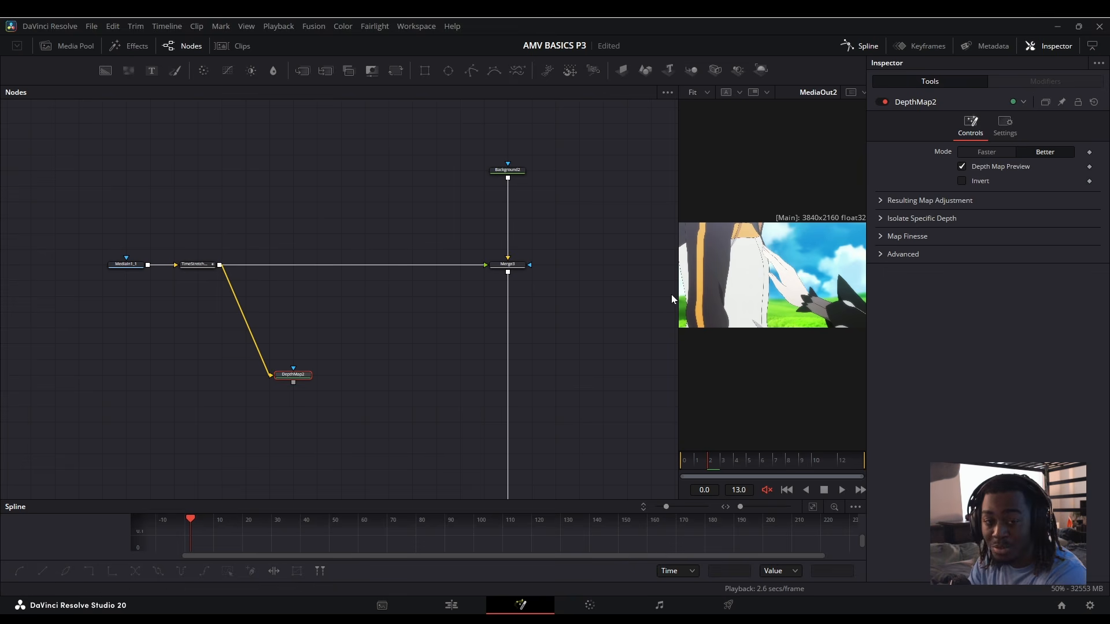
Widen the viewer and look up the Depth Map tool in the tool search without adding it
drag(678, 292, 541, 284)
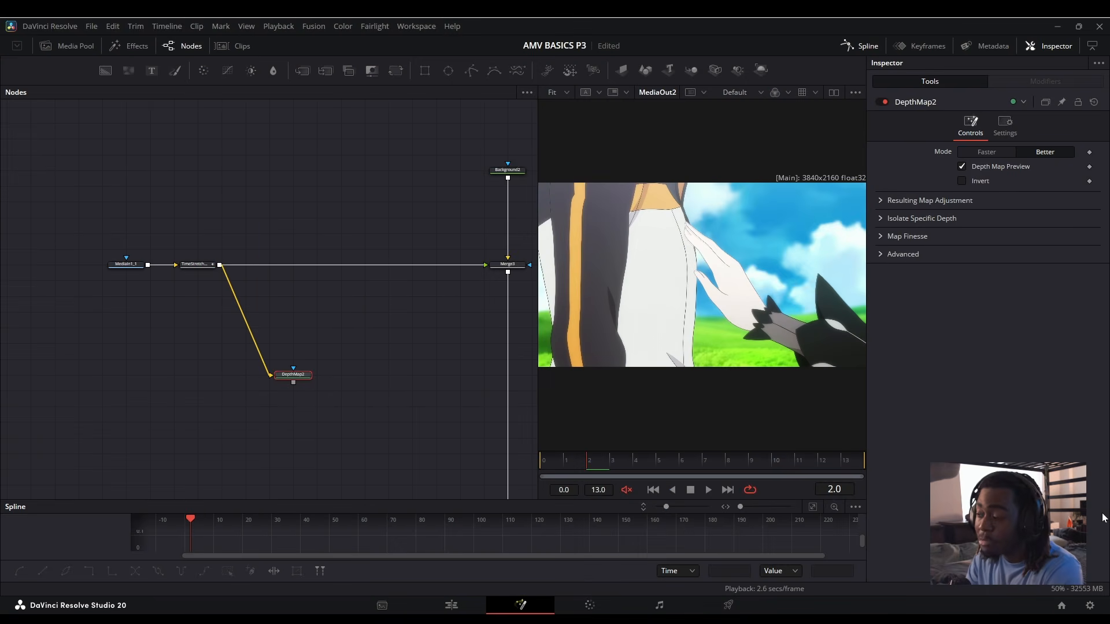
key(shift+space)
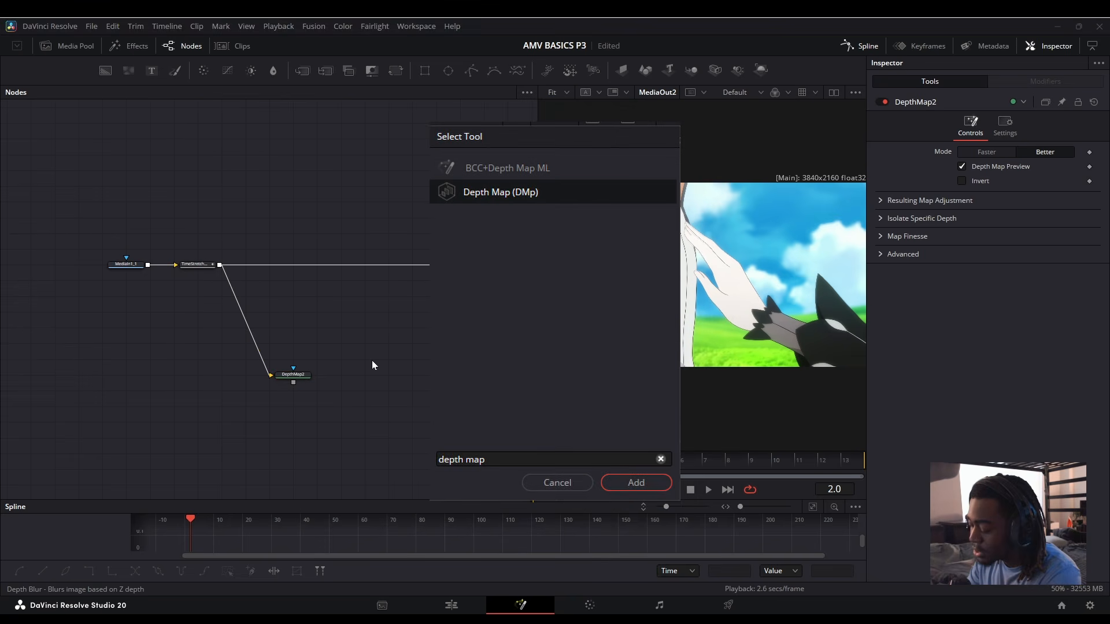
key(Escape)
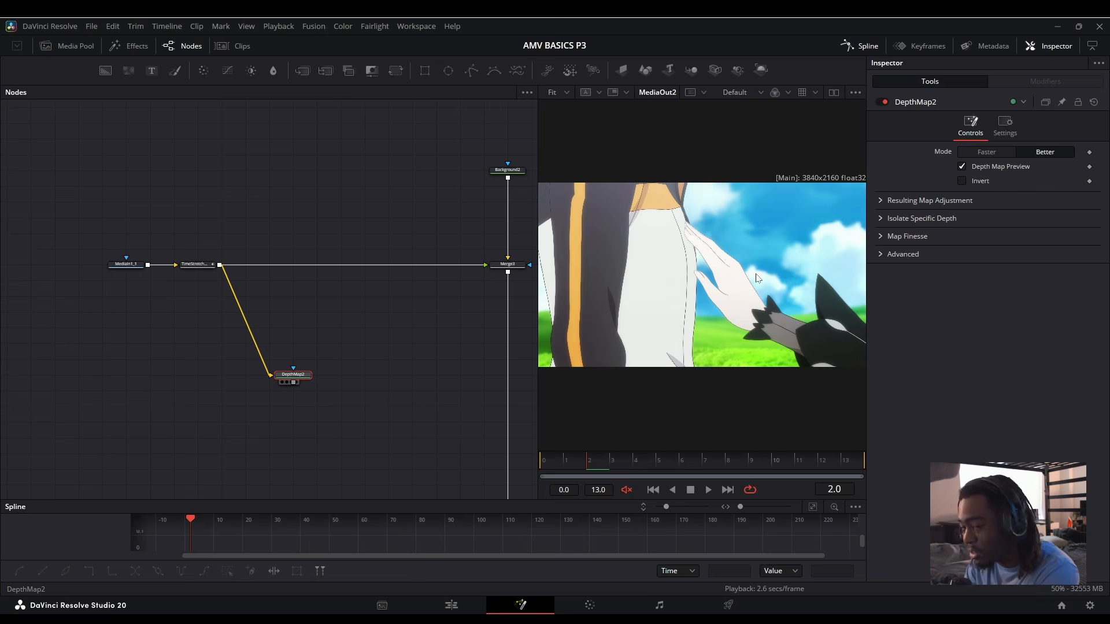
Add an ekawaComposite_QuickParticles node beside the depth map and display it in the viewer
key(1)
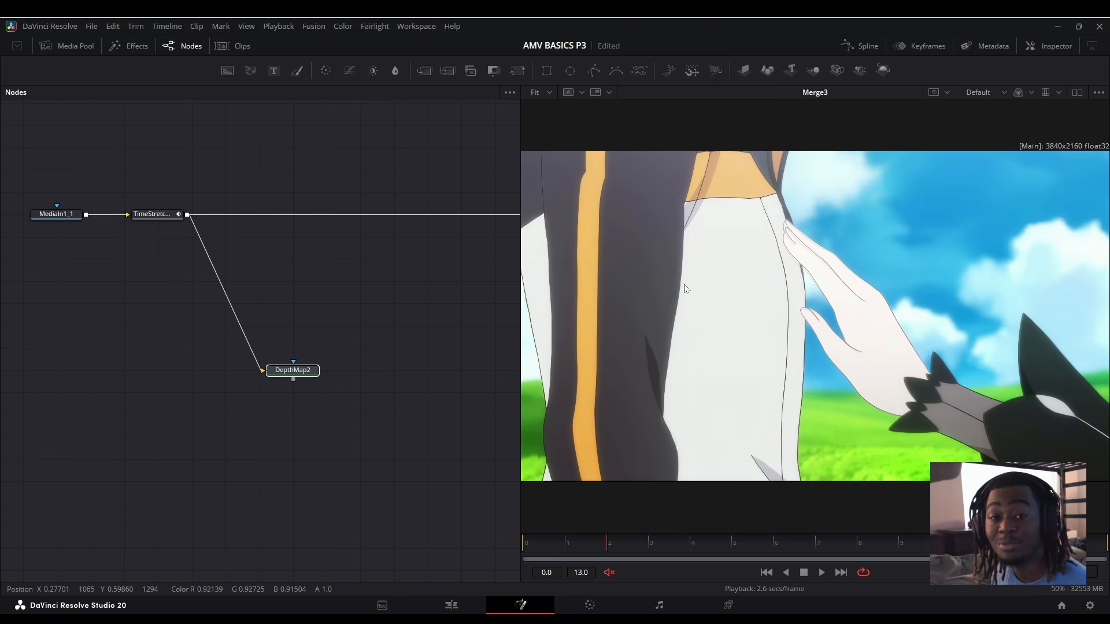
click(394, 369)
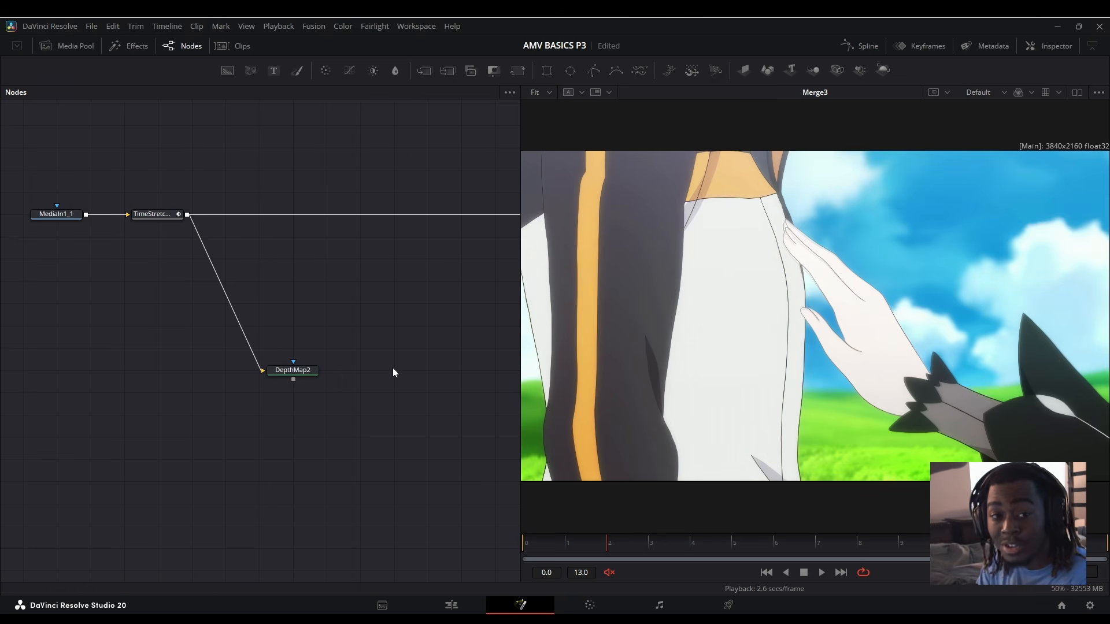
key(shift+space)
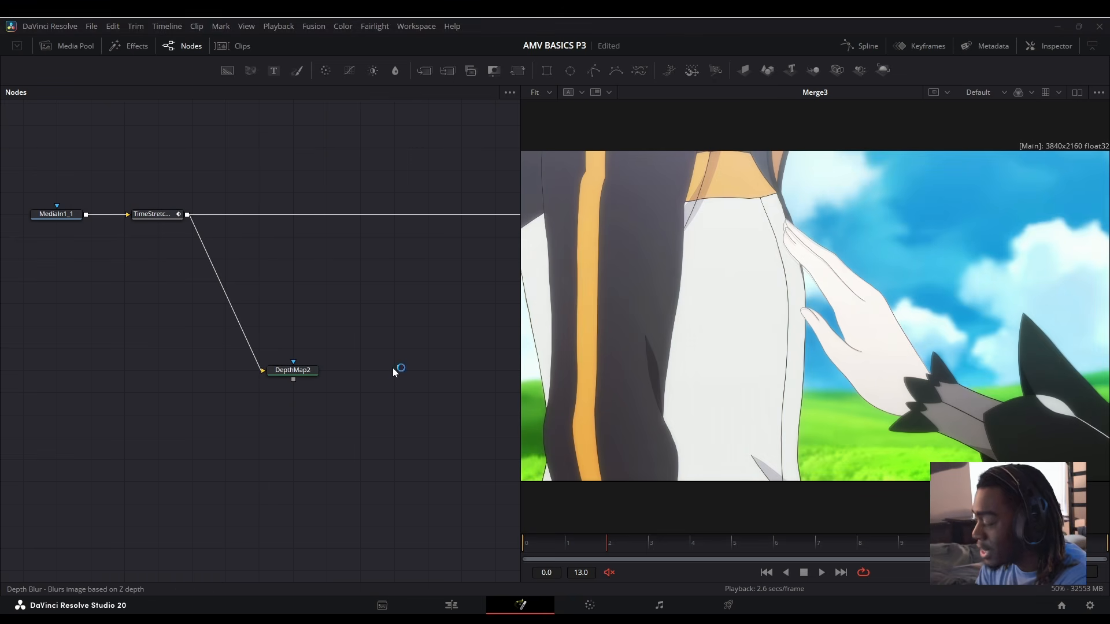
text(quickpar)
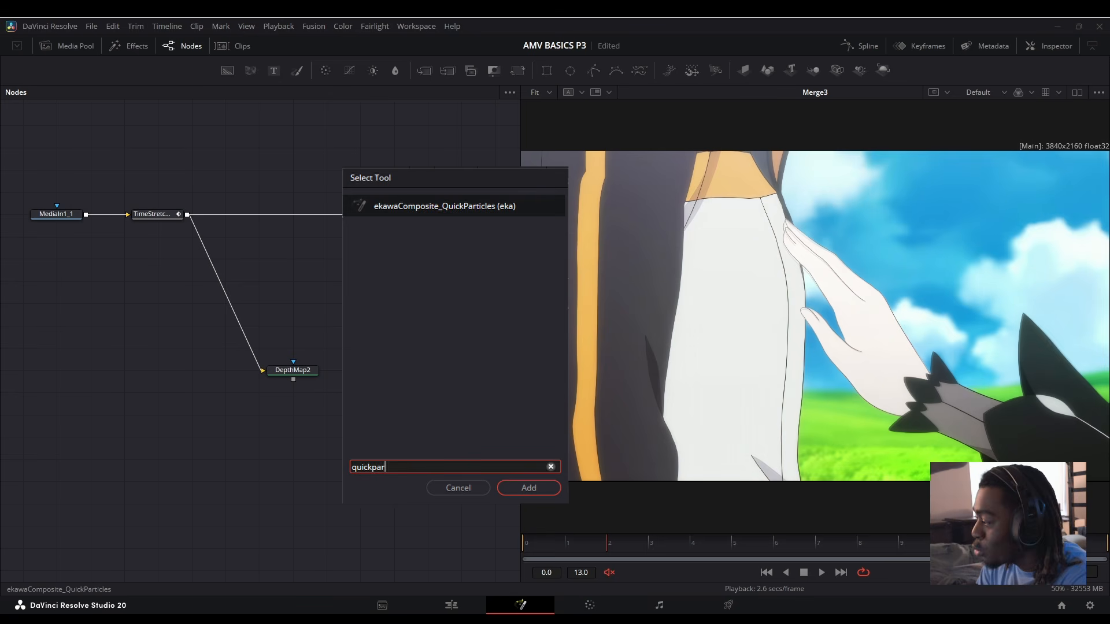
key(Return)
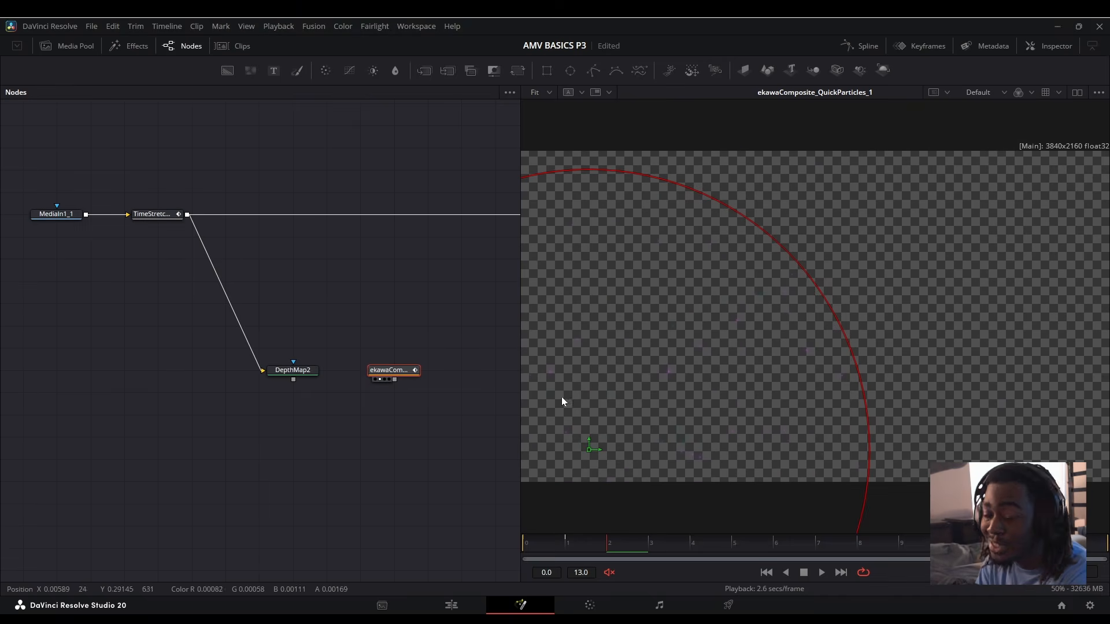
Move the particle emitter to the lower-right part of the frame and play back the particles
drag(589, 455, 937, 418)
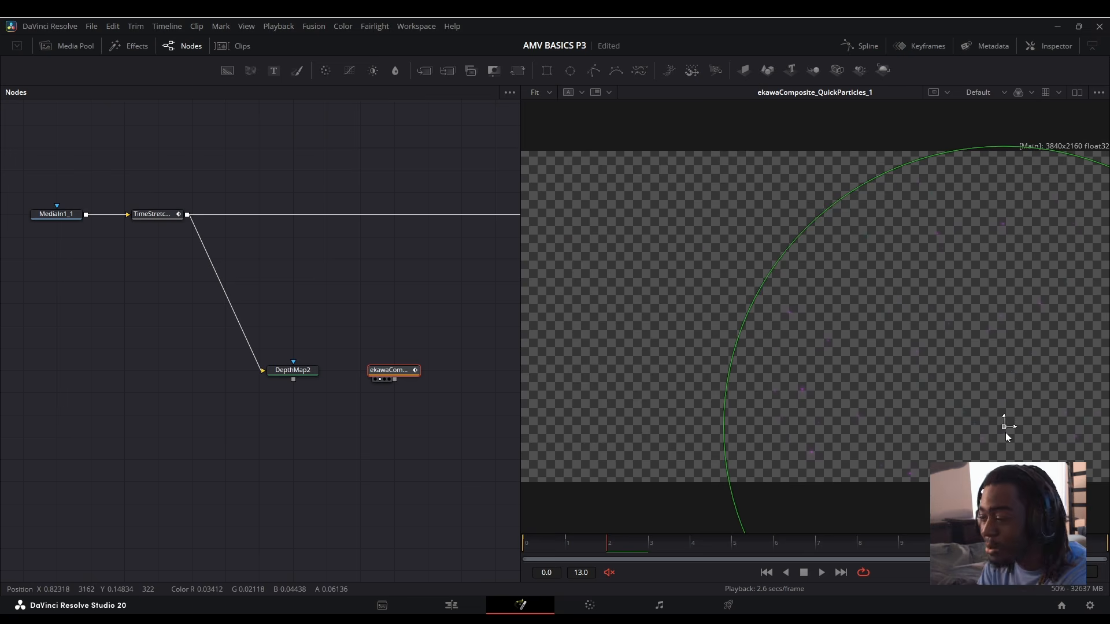
scroll(973, 387, up, 2)
mouse_move(910, 354)
mouse_down()
mouse_move(898, 328)
mouse_move(880, 348)
mouse_move(896, 358)
mouse_up()
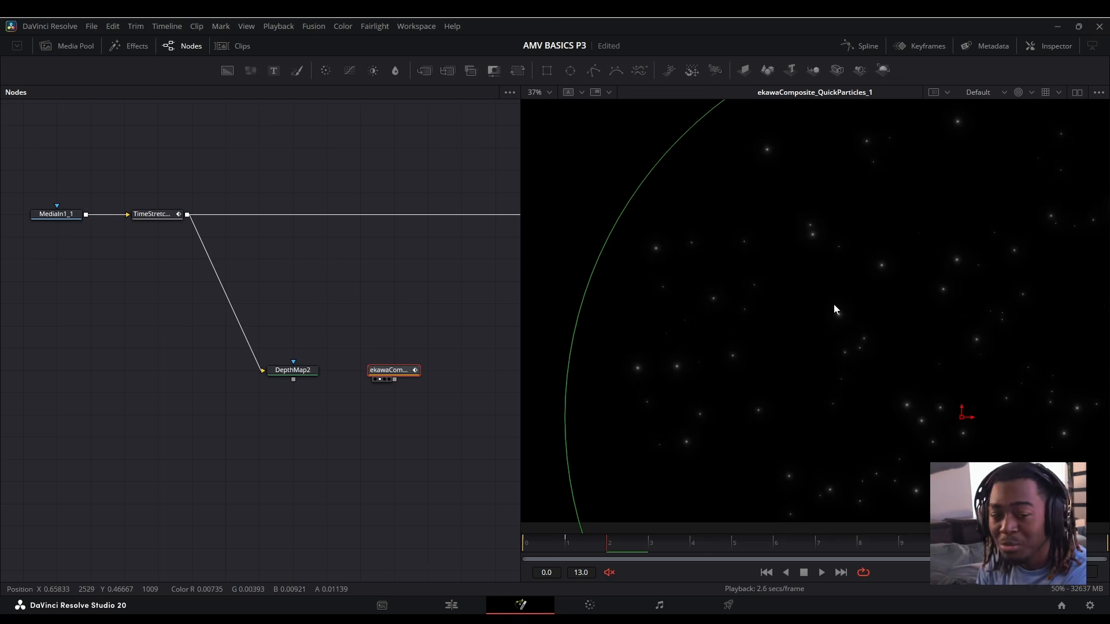
mouse_move(963, 414)
mouse_down()
mouse_move(894, 397)
mouse_move(1023, 395)
mouse_move(872, 390)
mouse_move(966, 393)
mouse_up()
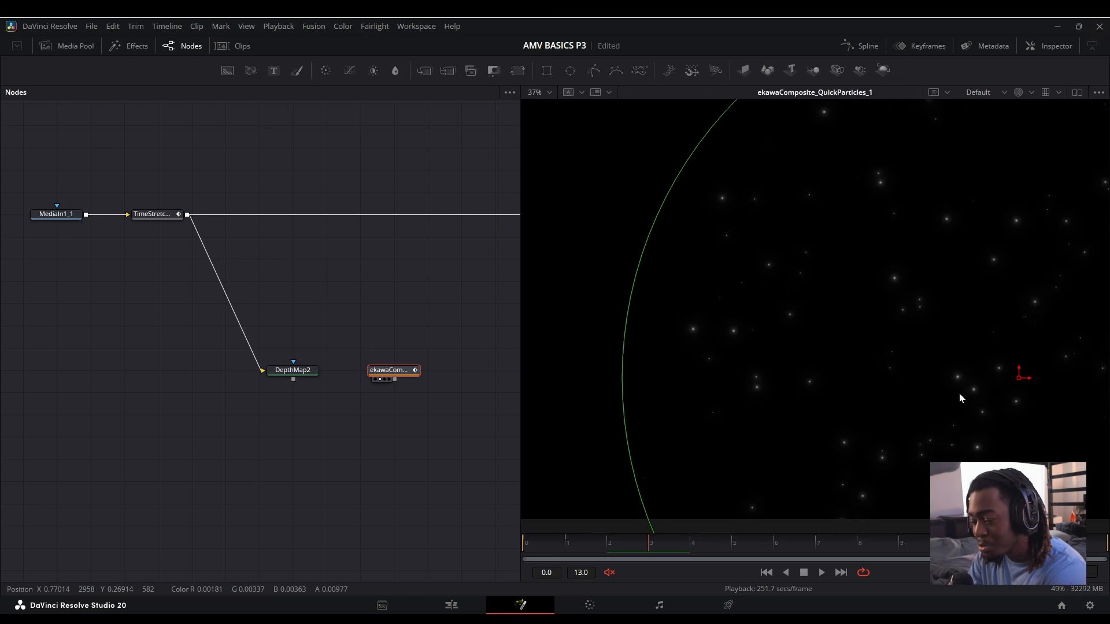
key(space)
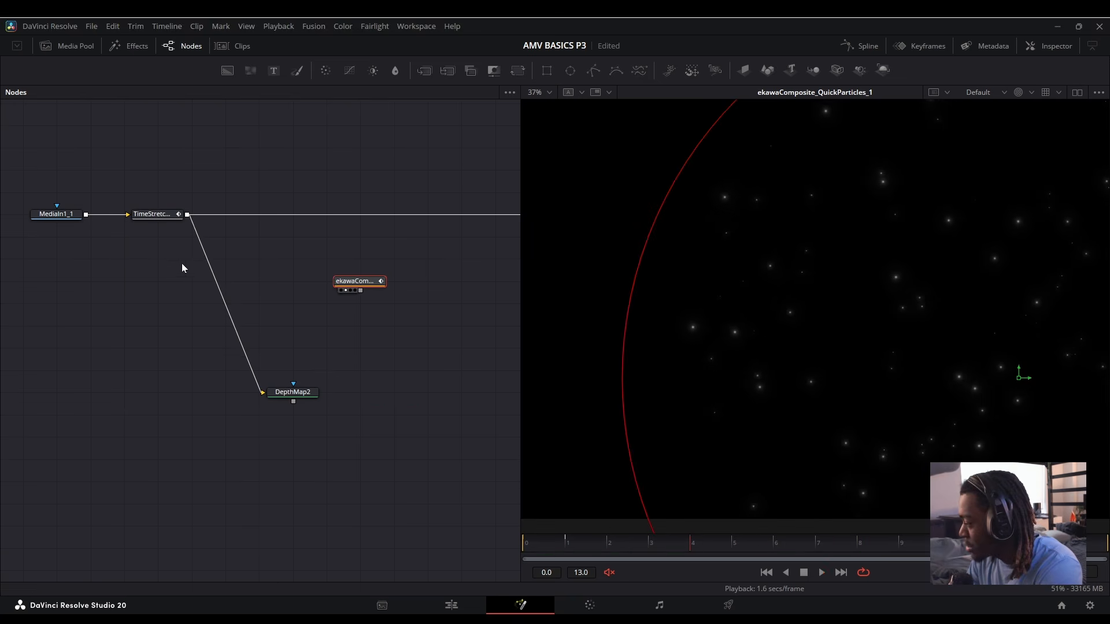
Merge the particles over the time stretcher's output and display that merge in the viewer
click(388, 101)
drag(359, 281, 326, 215)
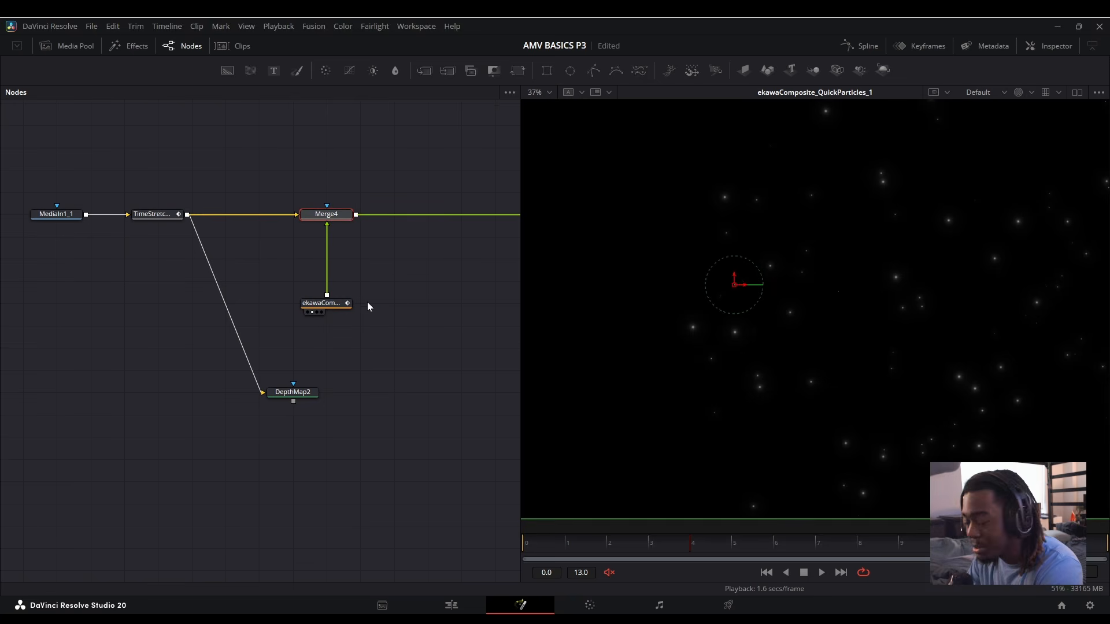
key(1)
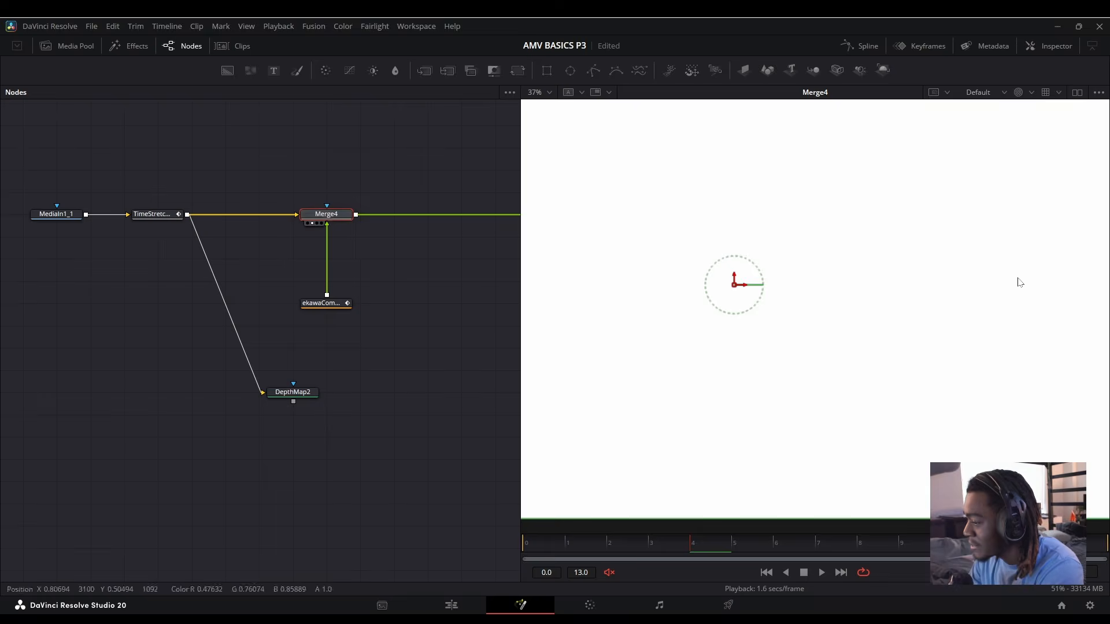
Move the depth map node beneath the time stretcher and lower the particle node to make room under its merge
key(space)
key(space)
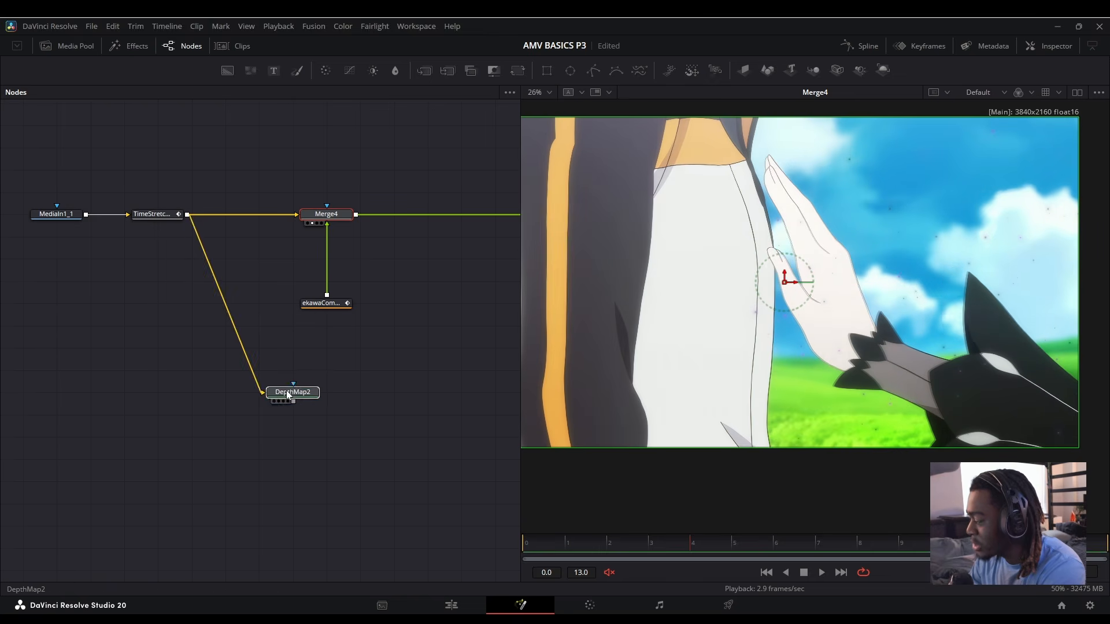
drag(293, 392, 192, 347)
drag(337, 303, 337, 391)
click(333, 388)
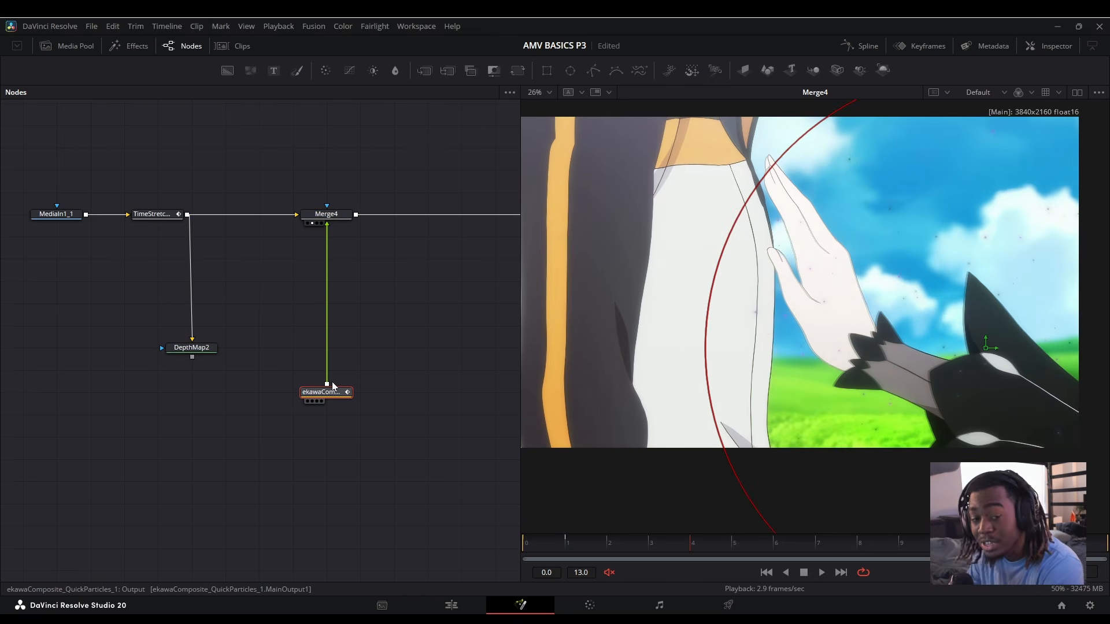
click(415, 312)
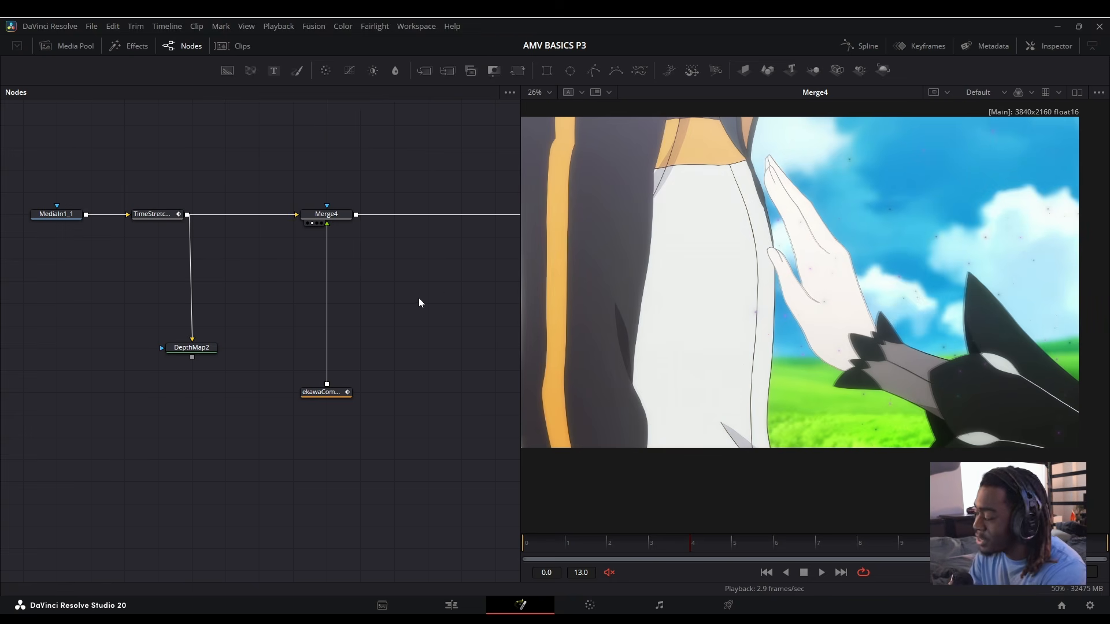
drag(420, 299, 416, 299)
key(ctrl+z)
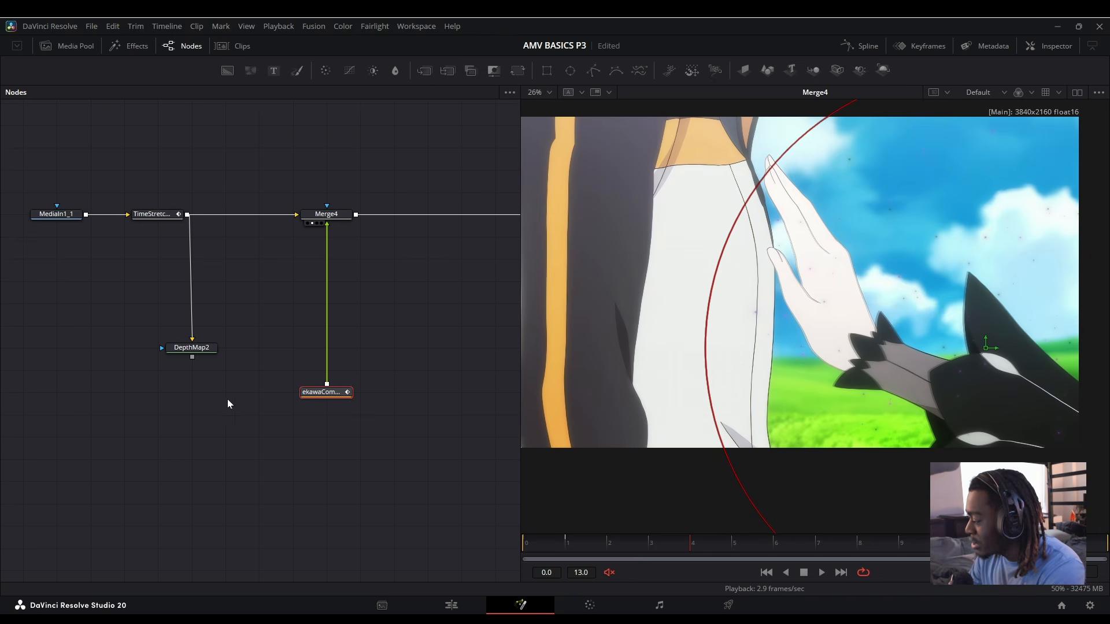
Insert a Matte Control between the particle node and its merge, and connect the depth map to its garbage matte input
drag(492, 75, 340, 295)
drag(140, 428, 170, 359)
drag(296, 328, 322, 303)
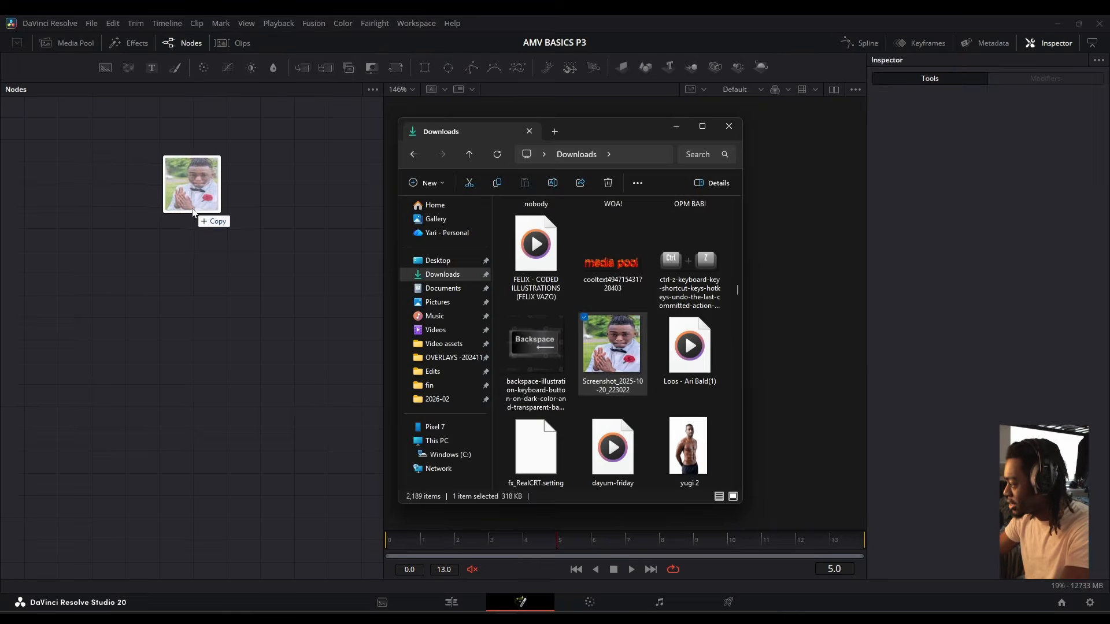
Bring the image Screenshot_2025-10-20_223022 from Downloads into the empty node graph and display it in the viewer
drag(197, 194, 195, 208)
click(194, 209)
key(1)
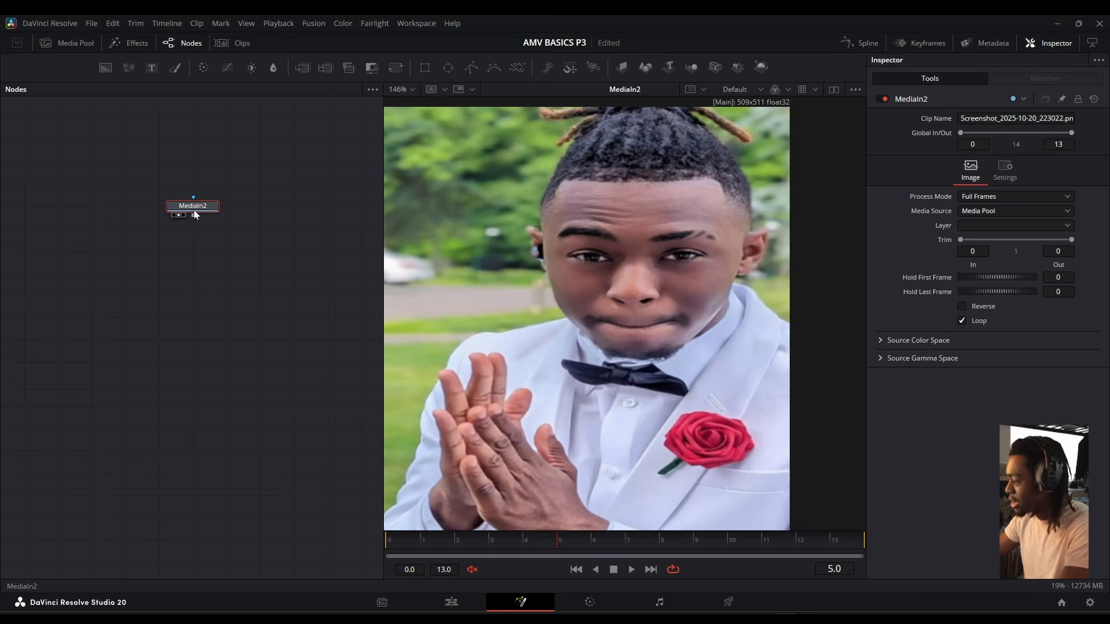
drag(188, 312, 253, 413)
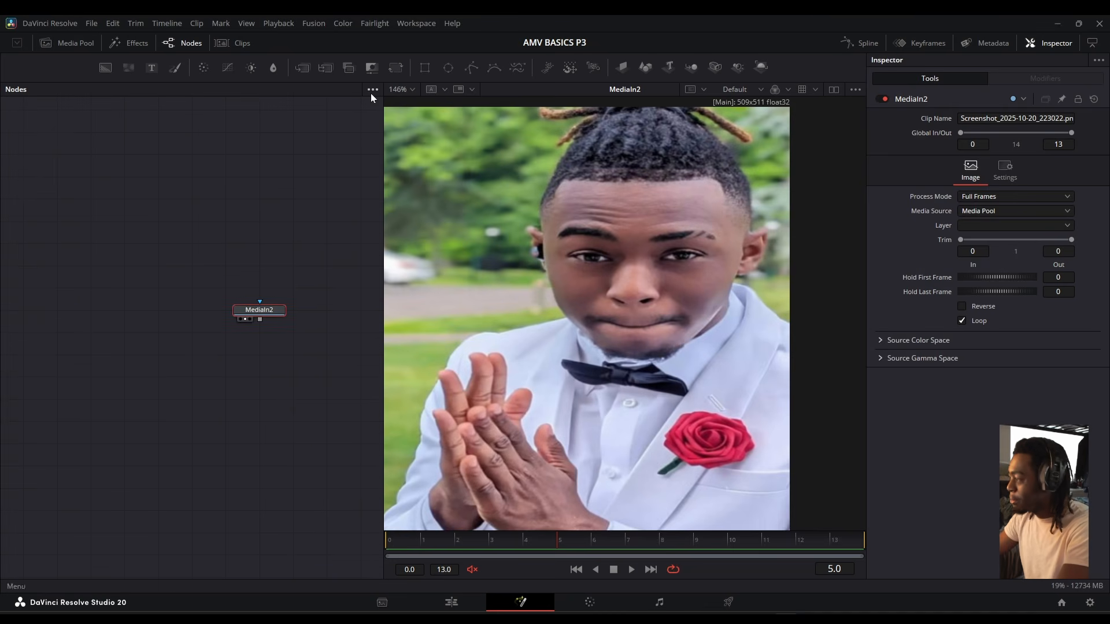
Connect a Polygon mask directly to the image node, draw it around the face and toggle the mask to compare
drag(256, 214, 258, 215)
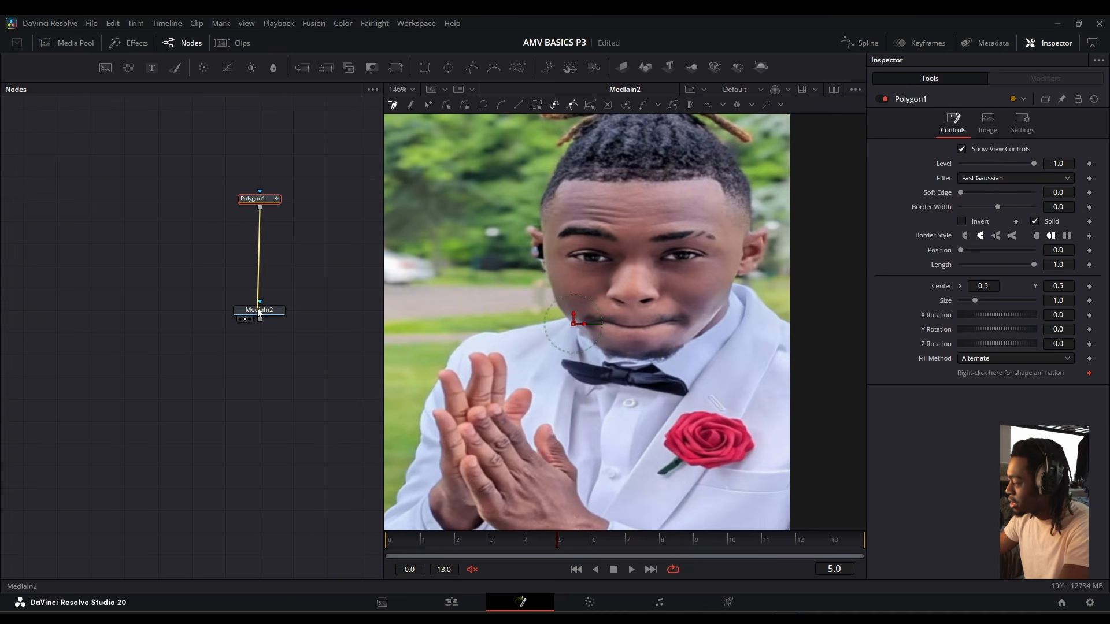
drag(259, 313, 259, 310)
click(884, 100)
click(511, 187)
click(521, 171)
click(569, 149)
click(613, 148)
click(674, 172)
click(731, 209)
click(737, 225)
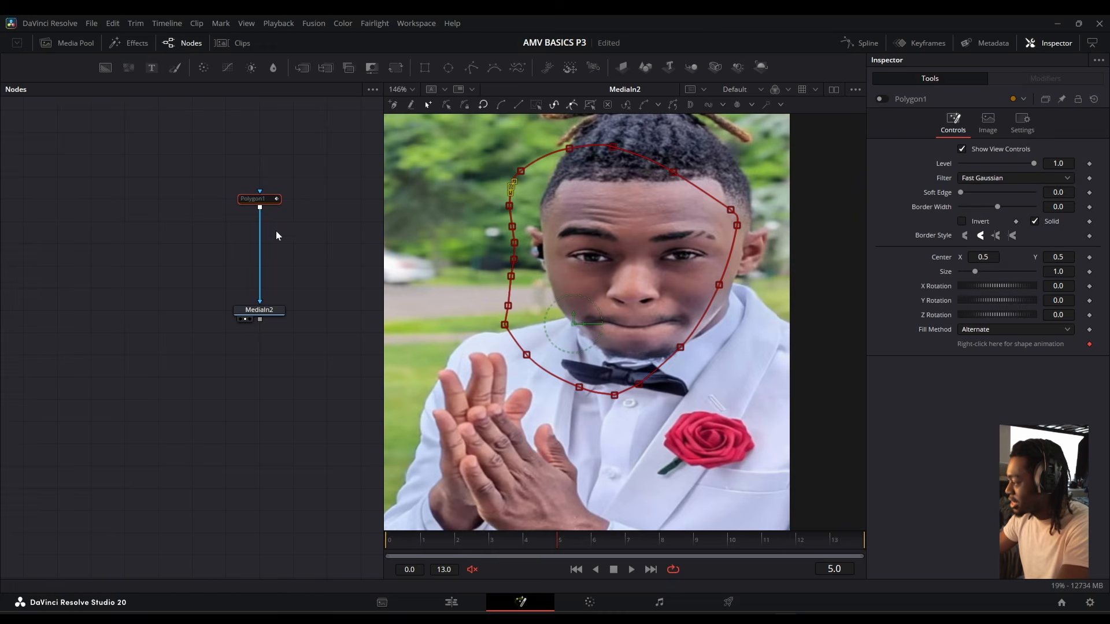
key(ctrl+p)
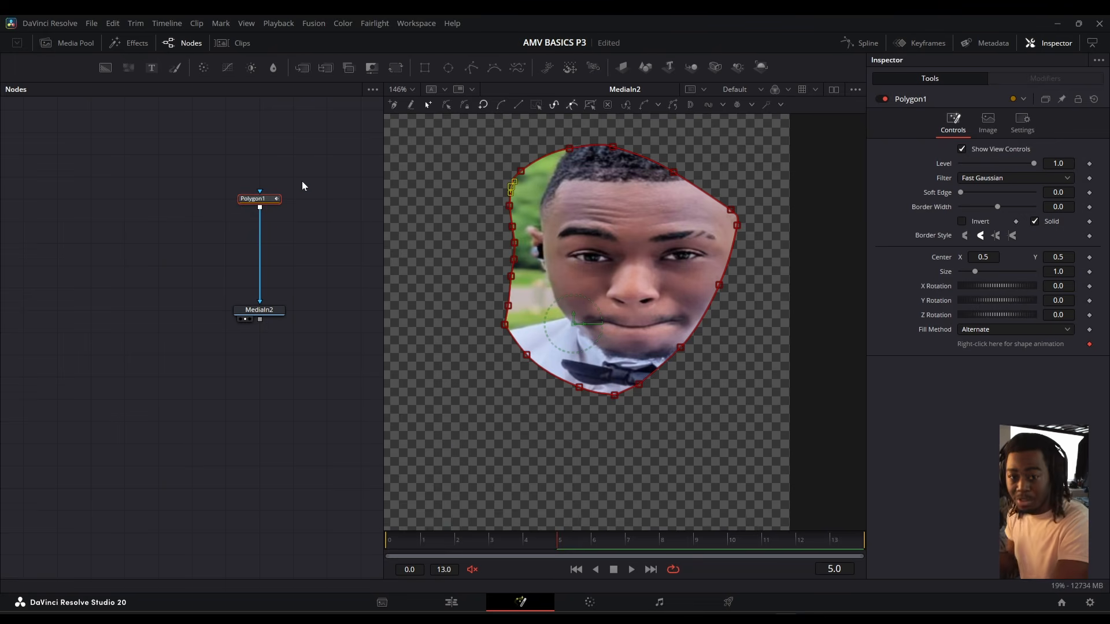
Replace the polygon mask with a Matte Control node placed below the image node and fed by the image
drag(302, 182, 198, 222)
key(Delete)
mouse_move(258, 310)
mouse_down()
mouse_move(258, 241)
mouse_move(163, 180)
mouse_move(270, 237)
mouse_move(250, 313)
mouse_up()
click(371, 68)
click(321, 260)
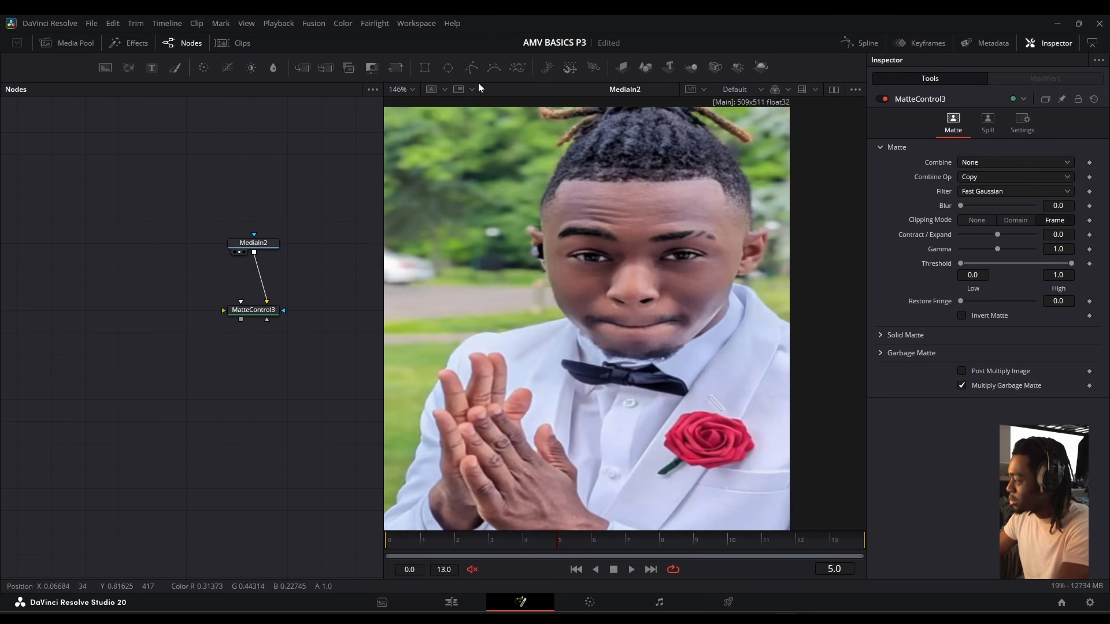
Feed a new polygon, drawn around the head, into the Matte Control's garbage matte input and display the Matte Control
drag(122, 321, 285, 343)
drag(116, 321, 258, 319)
mouse_move(562, 158)
mouse_down()
mouse_move(553, 315)
mouse_move(612, 357)
mouse_up()
mouse_move(763, 282)
mouse_down()
mouse_move(760, 175)
mouse_move(728, 141)
mouse_up()
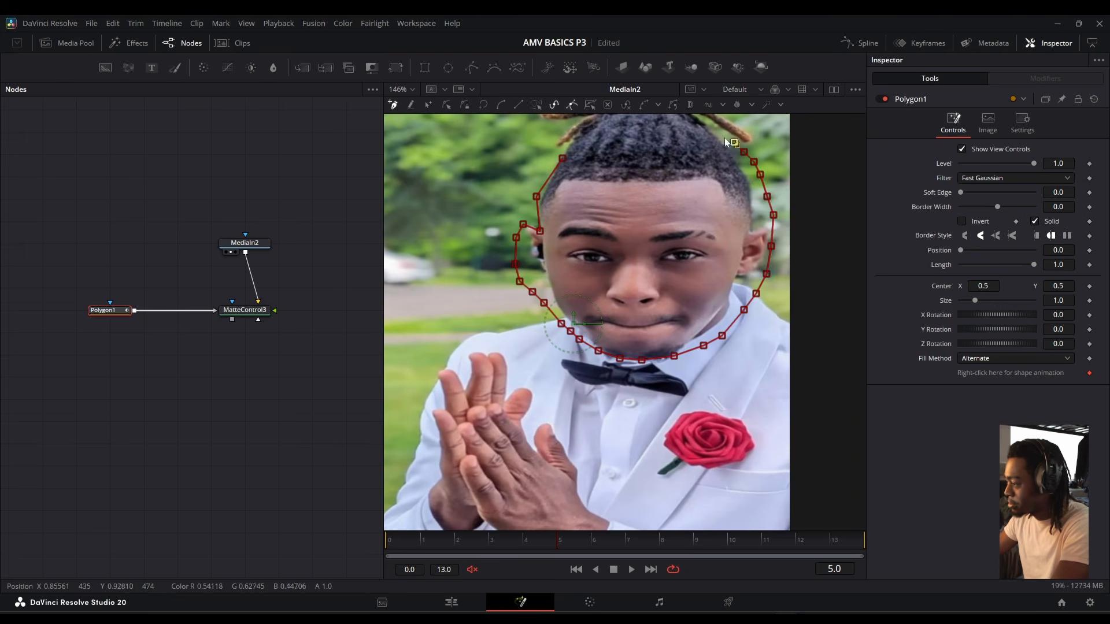
drag(564, 153, 562, 157)
click(244, 313)
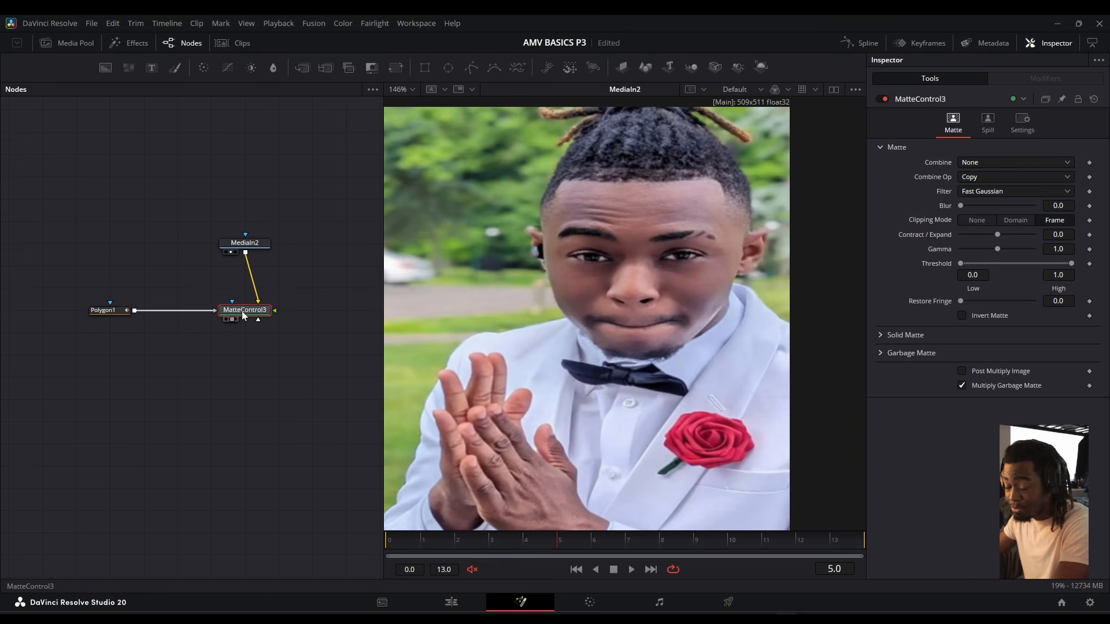
drag(244, 312, 580, 309)
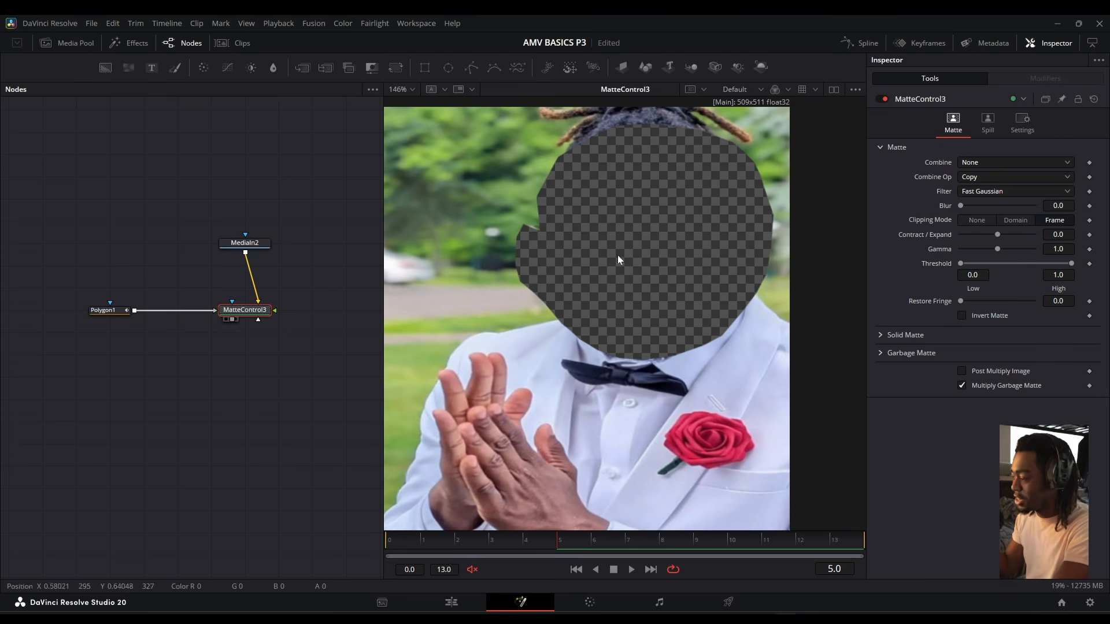
Try inverting the polygon mask and switch its inversion back off
click(117, 310)
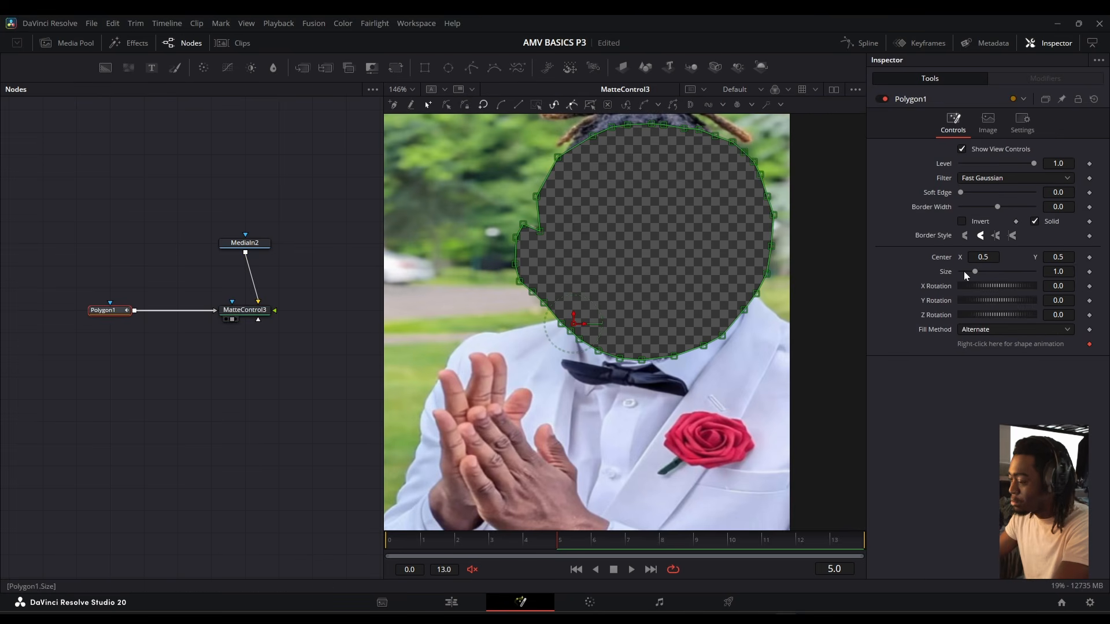
click(962, 222)
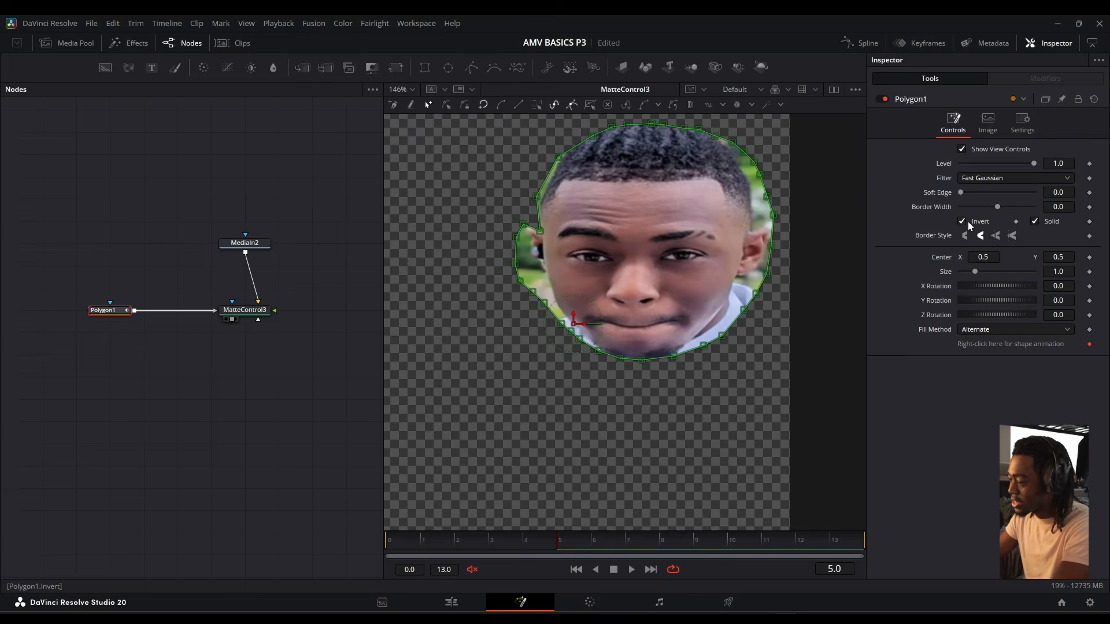
click(962, 222)
Invert the garbage matte in the Matte Control to keep only the head
click(264, 314)
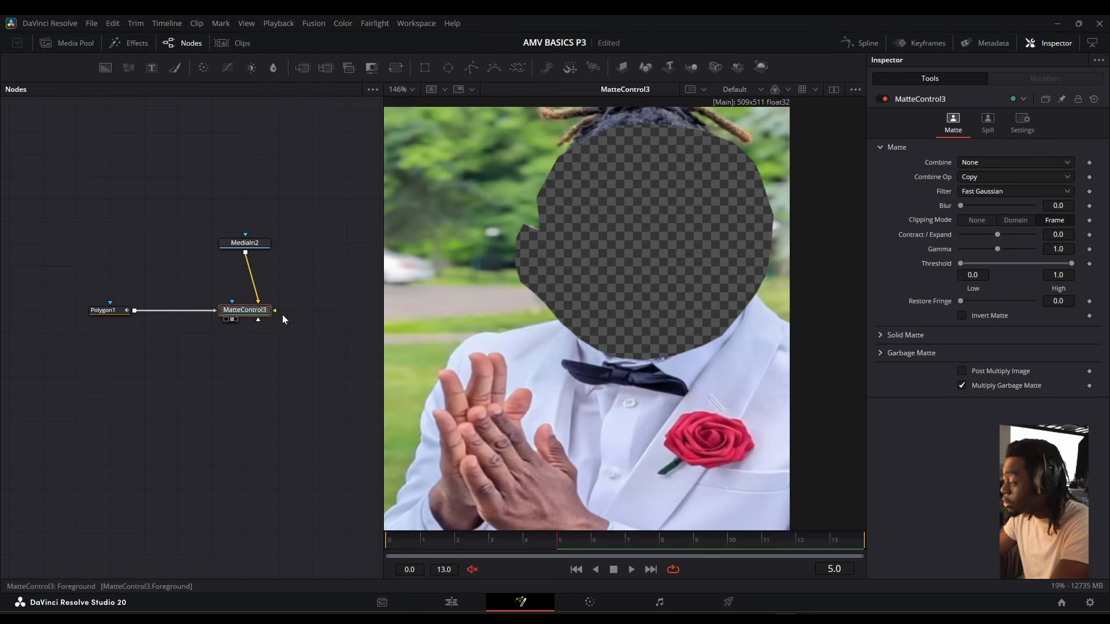
click(883, 352)
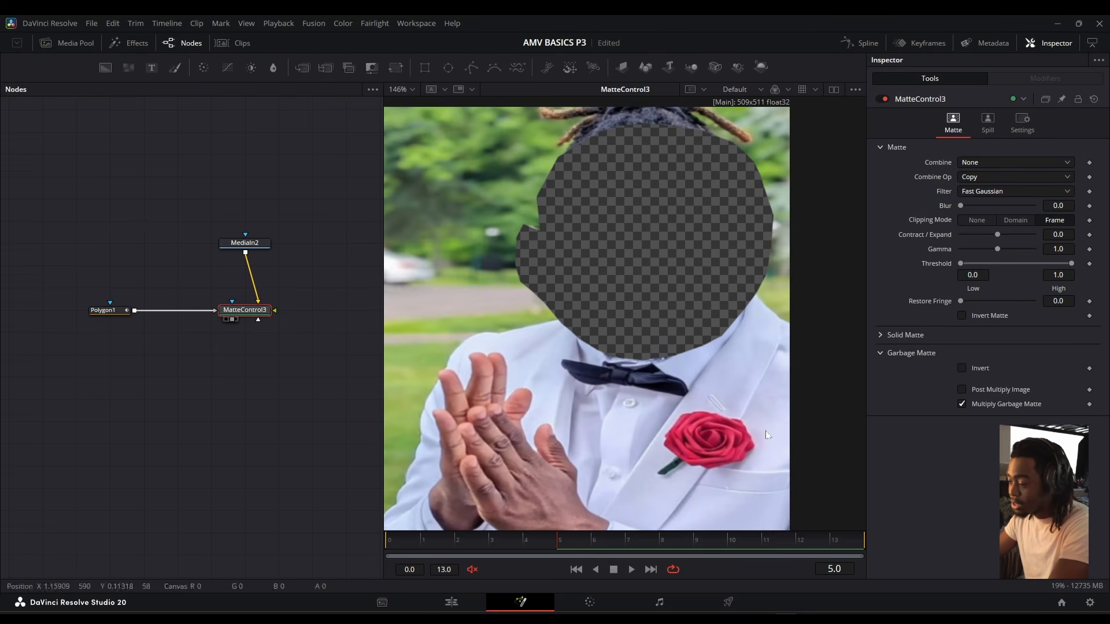
click(963, 368)
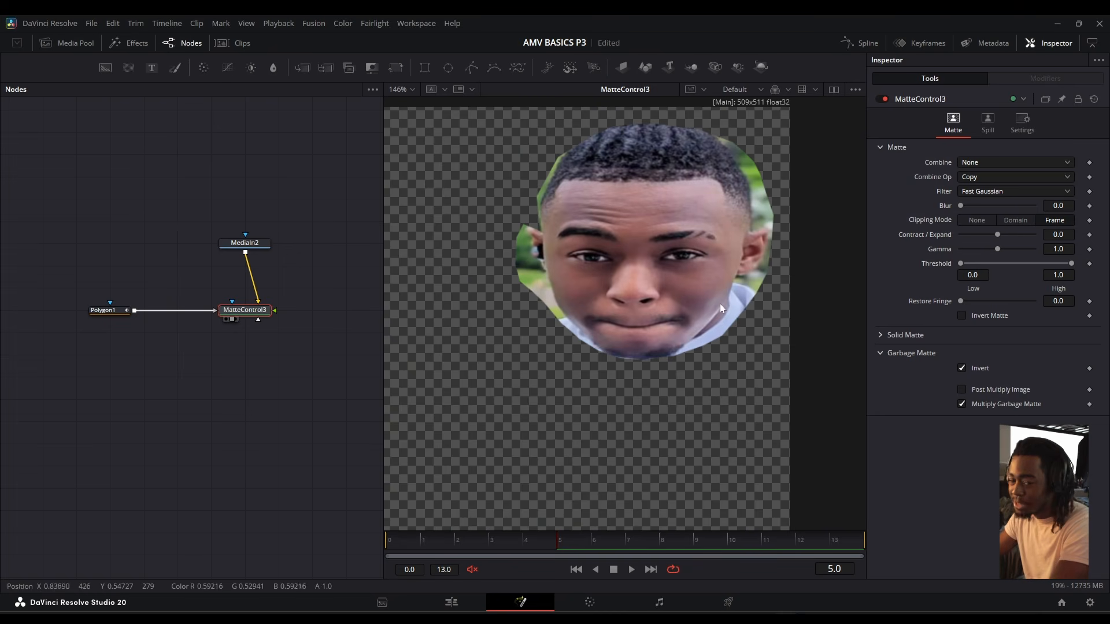
Insert a Color Corrector between the image and the Matte Control and tint the picture purple
drag(262, 248, 263, 184)
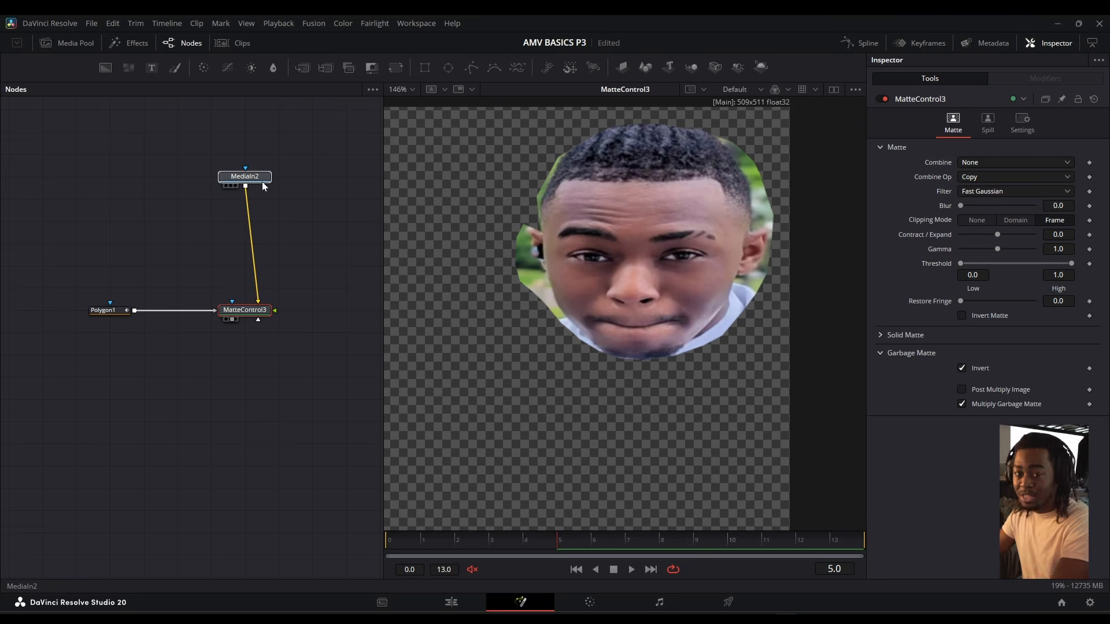
click(202, 68)
drag(1015, 227, 1026, 251)
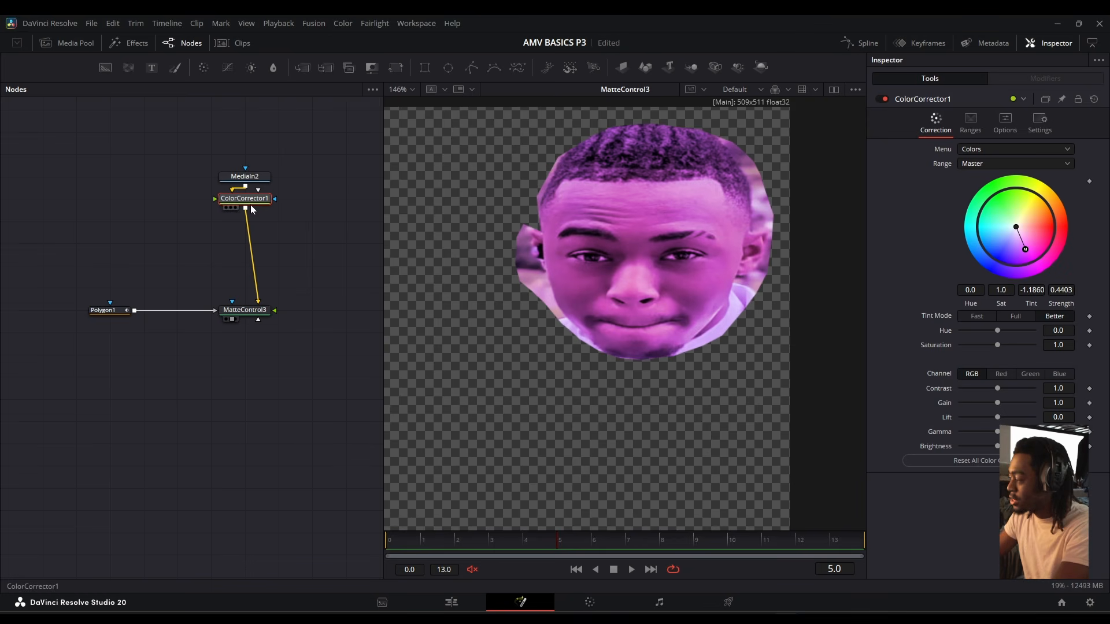
Add ekawa_QDP_QuickDisplace after the Color Corrector and set its X Refraction to 0.19
drag(252, 204, 251, 216)
key(shift+space)
text(GLOW)
key(BackSpace)
key(BackSpace)
key(BackSpace)
key(BackSpace)
text(QDP)
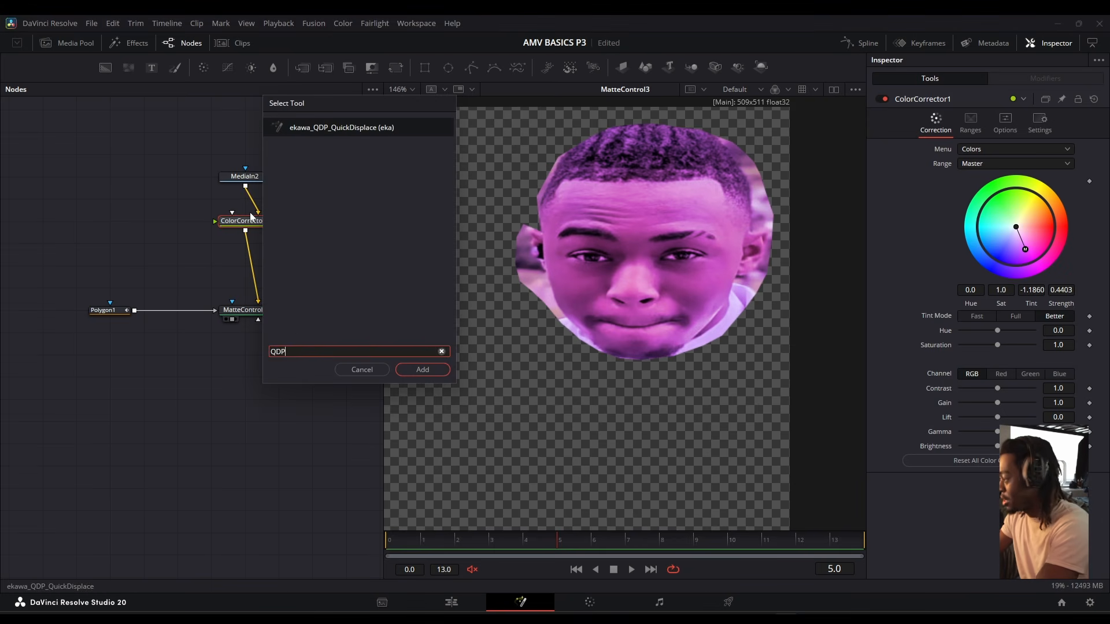
key(Return)
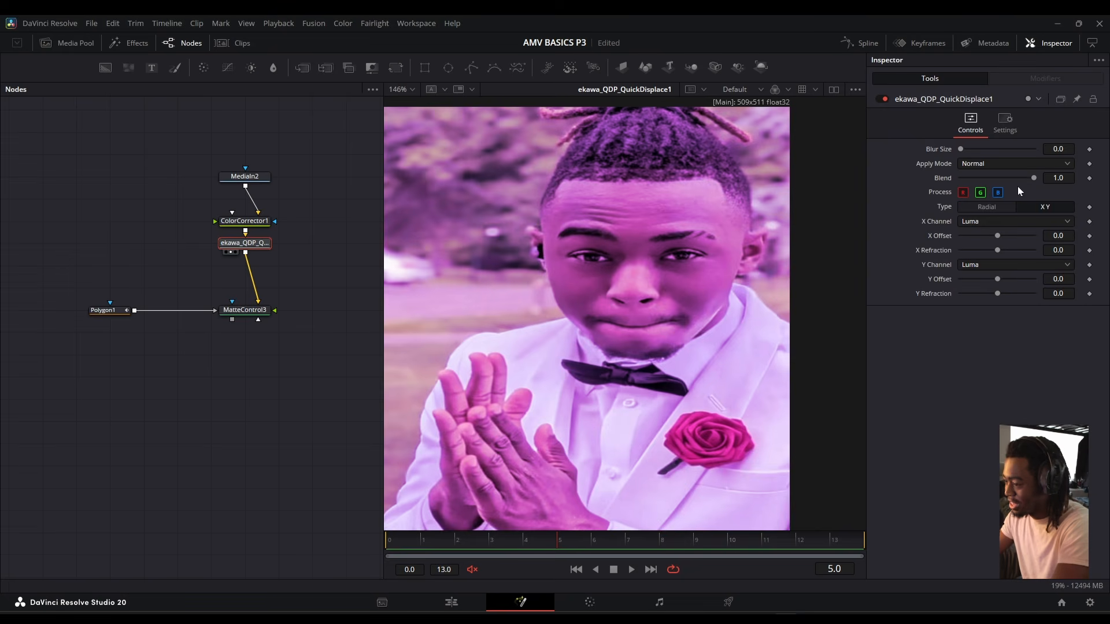
drag(997, 251, 991, 255)
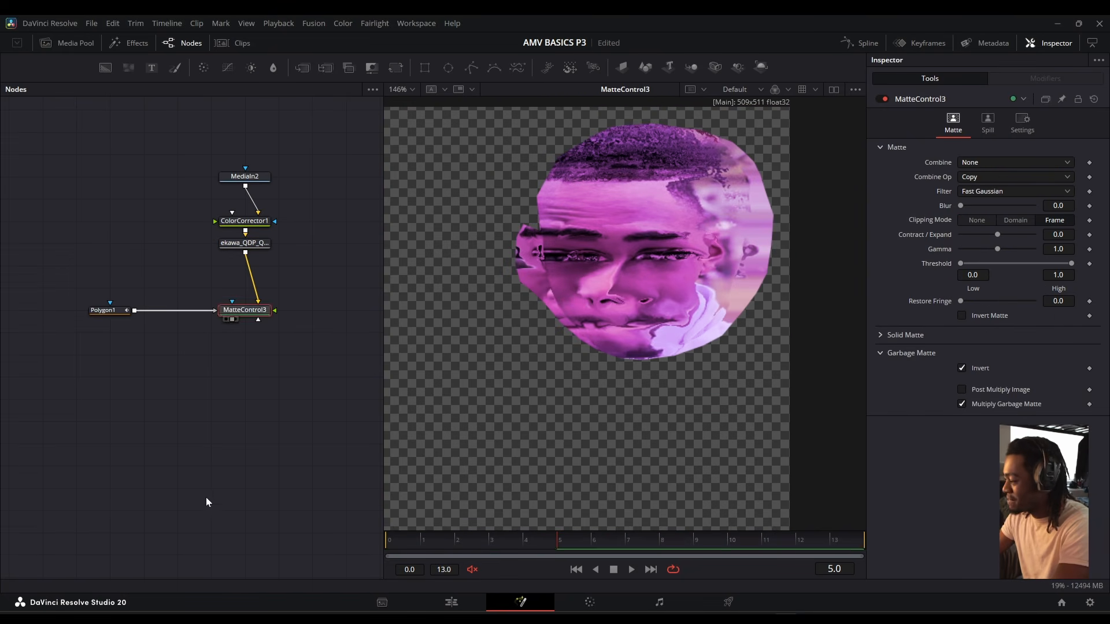
Add a Glow node after the Matte Control and display it in the viewer
key(shift+space)
text(GLOW)
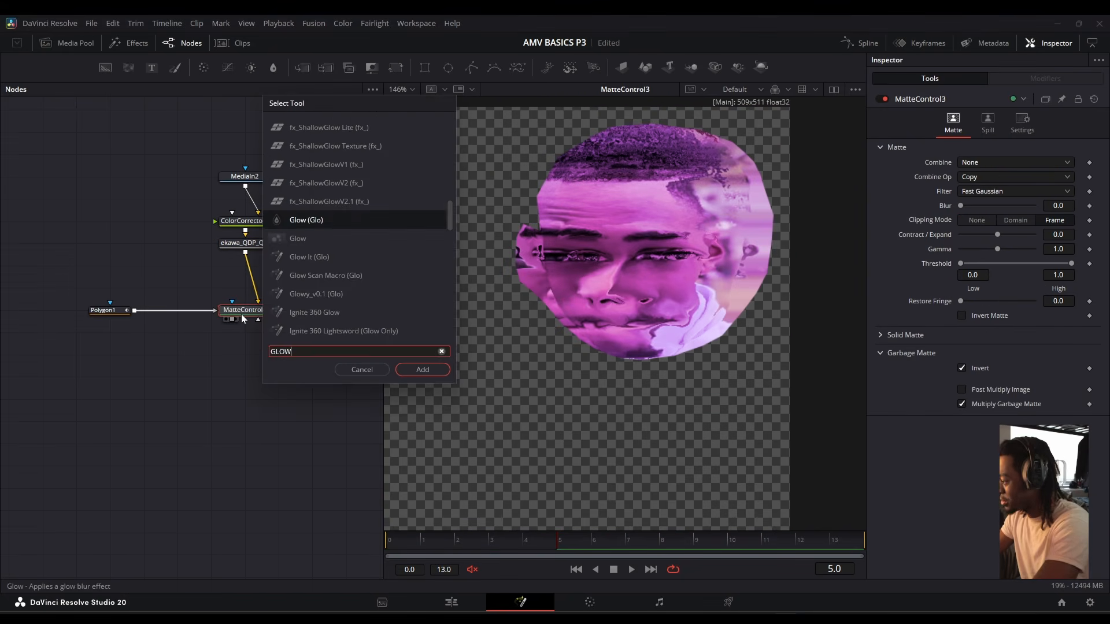
key(Return)
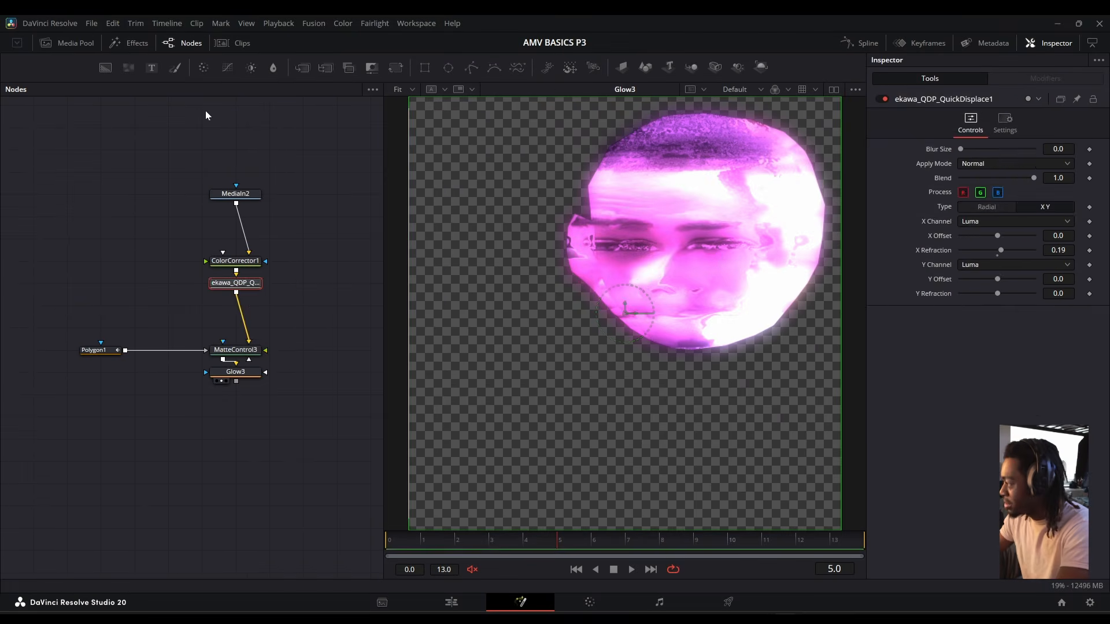
Merge a text node over the displaced image ahead of the Matte Control, with the text ASDFGSAFDHG
click(151, 67)
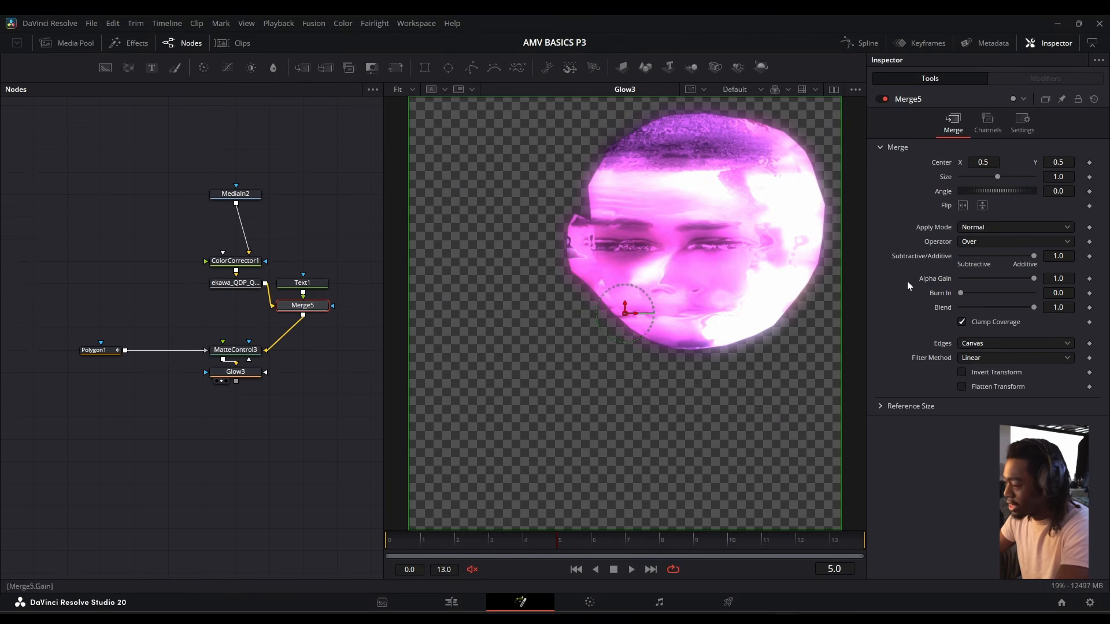
click(302, 283)
text(ASDFGSAFDHG)
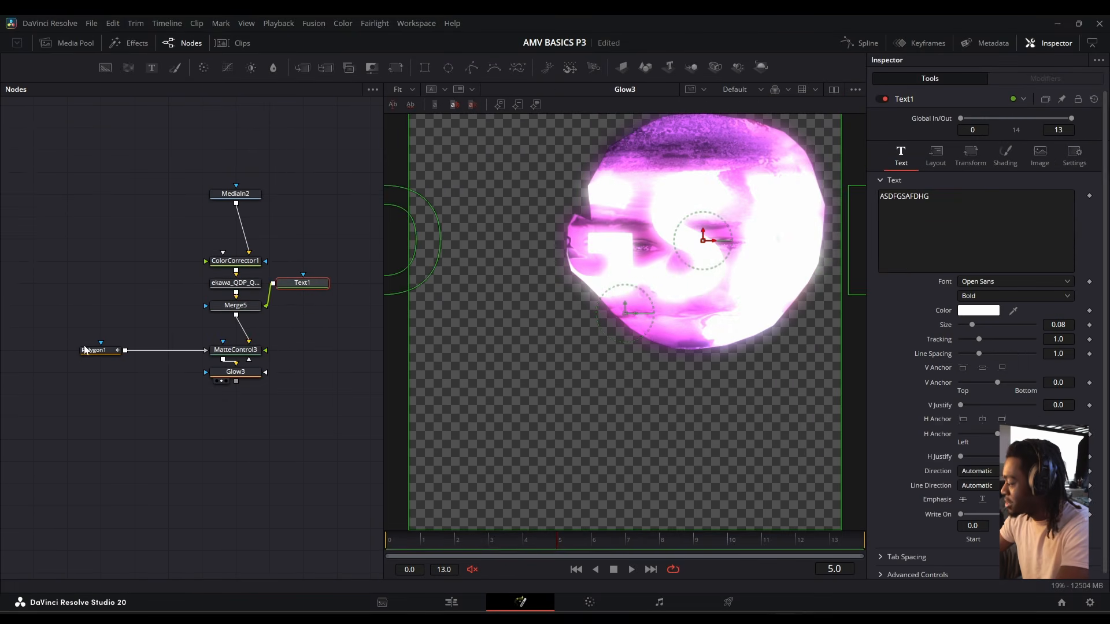
Try moving the polygon's connection from the Matte Control to the image node's mask input
click(84, 349)
drag(324, 338, 203, 326)
drag(205, 350, 236, 187)
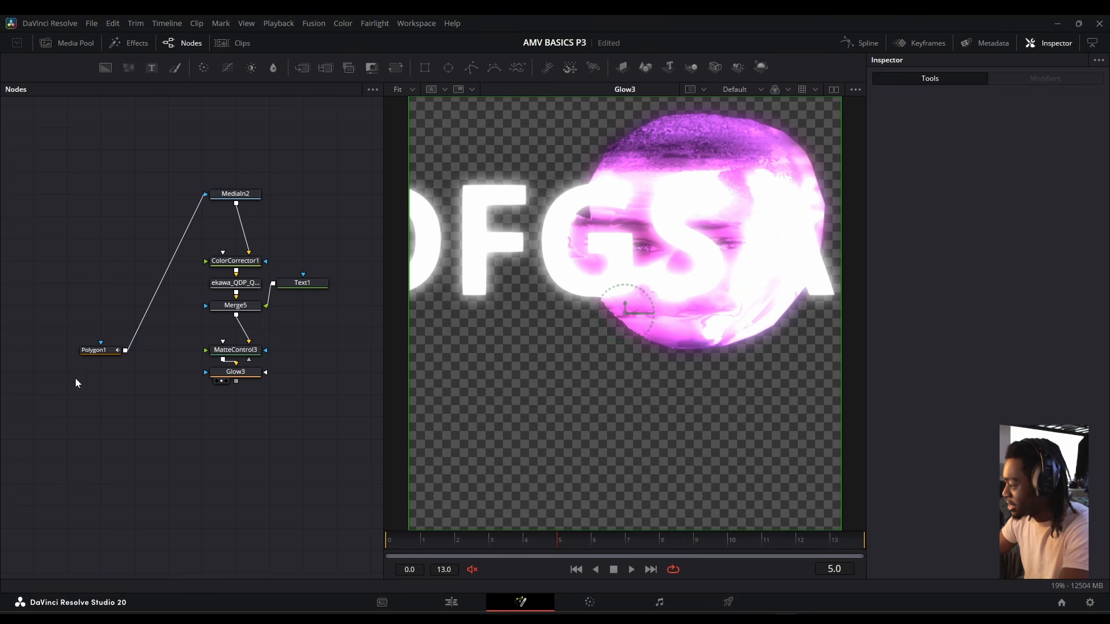
click(100, 222)
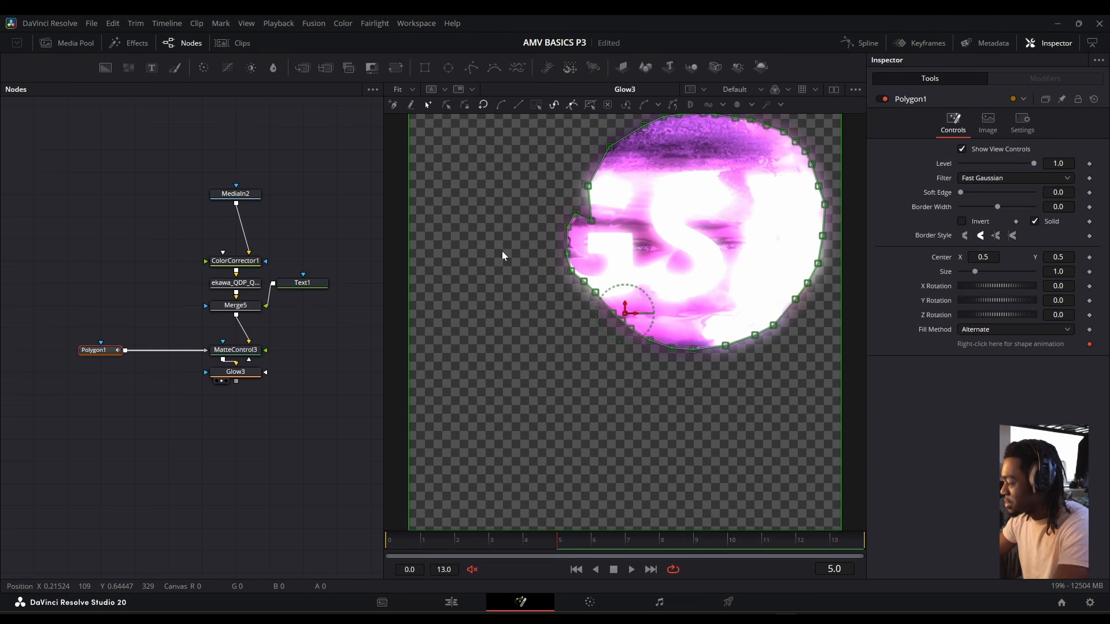
Move the Glow node lower and delete all nodes between the image and the Glow, including the polygon and text
drag(235, 372, 236, 393)
click(236, 391)
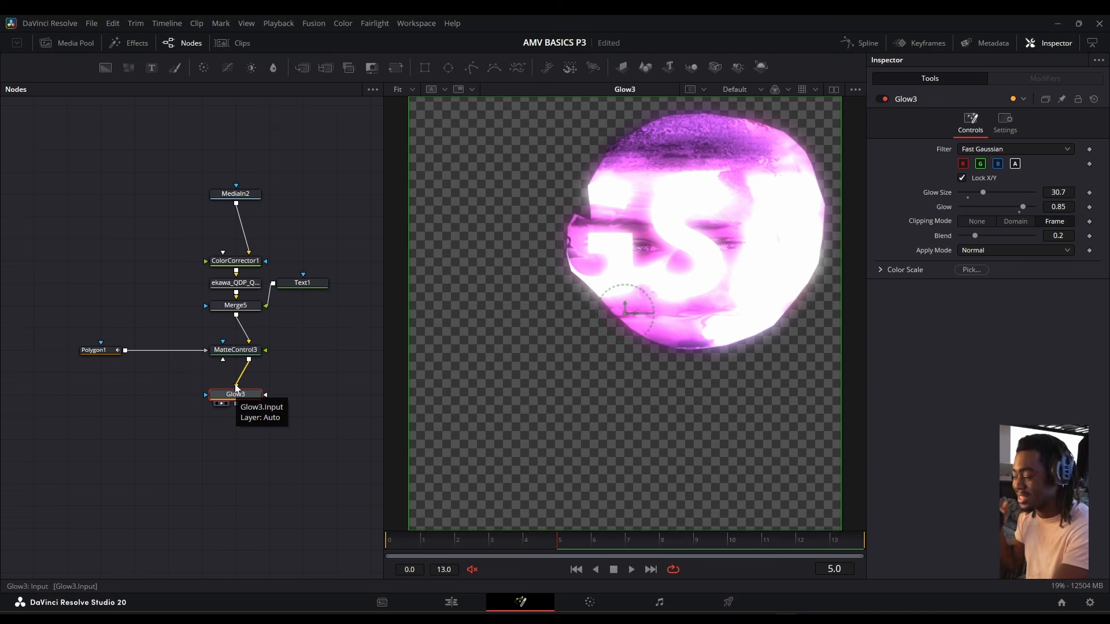
drag(335, 241, 37, 363)
key(Delete)
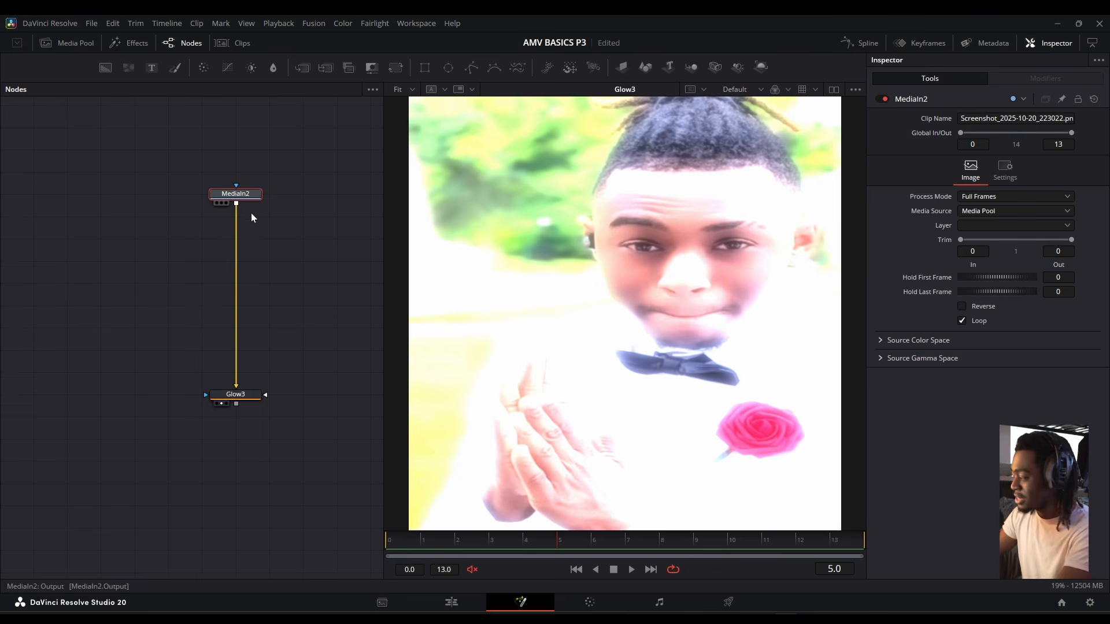
key(m)
drag(256, 213, 252, 249)
Return to the particle composite, open the Matte Control's settings and check the depth map's alpha channel in the viewer
key(alt+Tab)
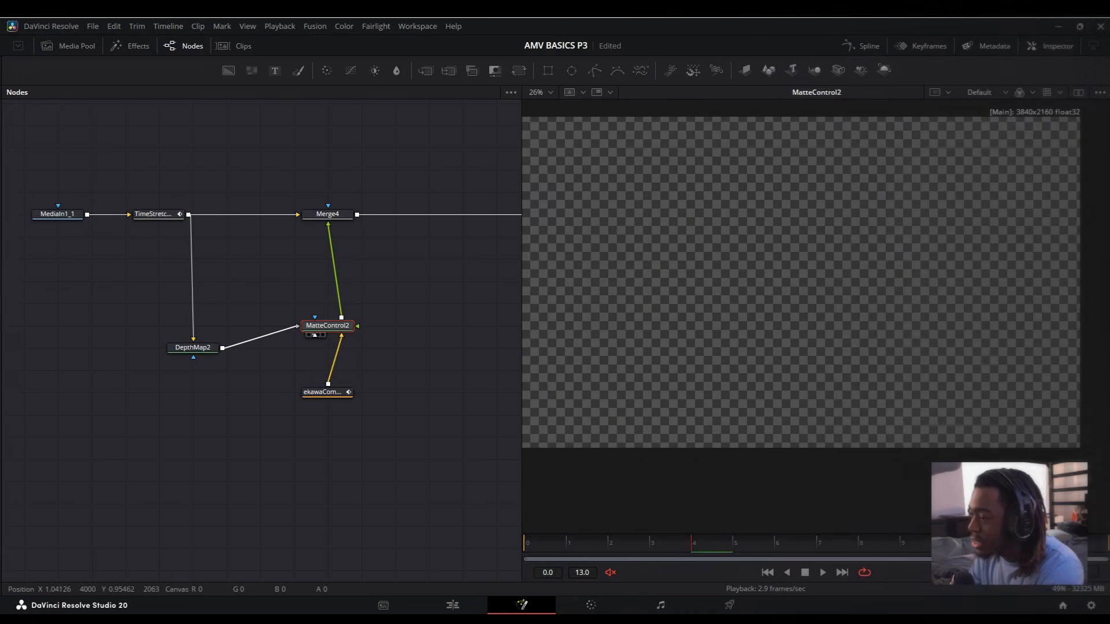
click(1048, 49)
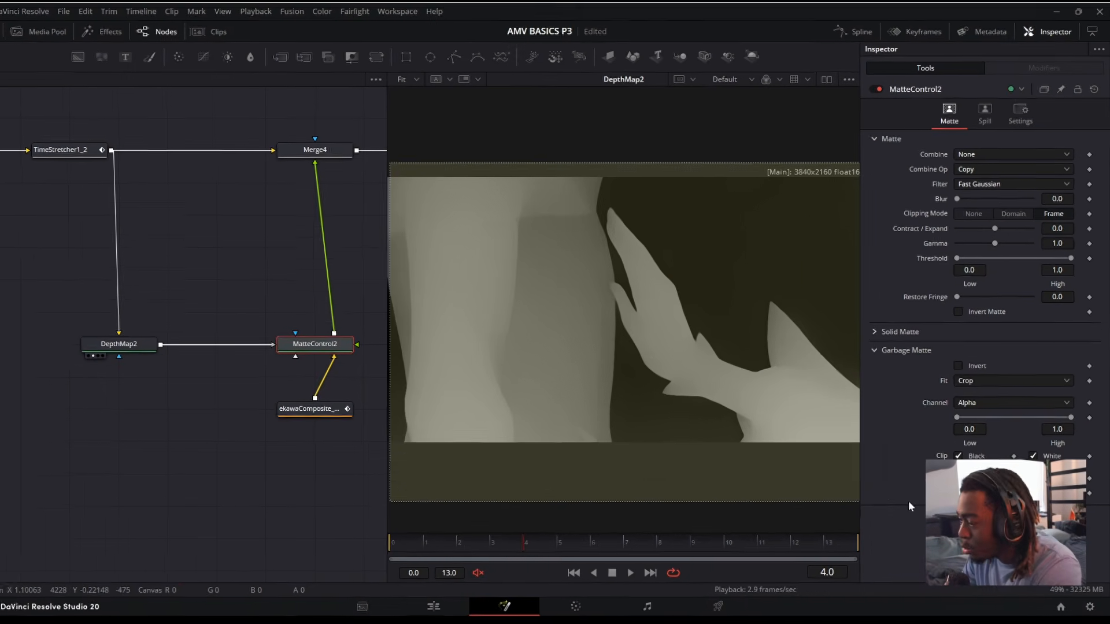
key(a)
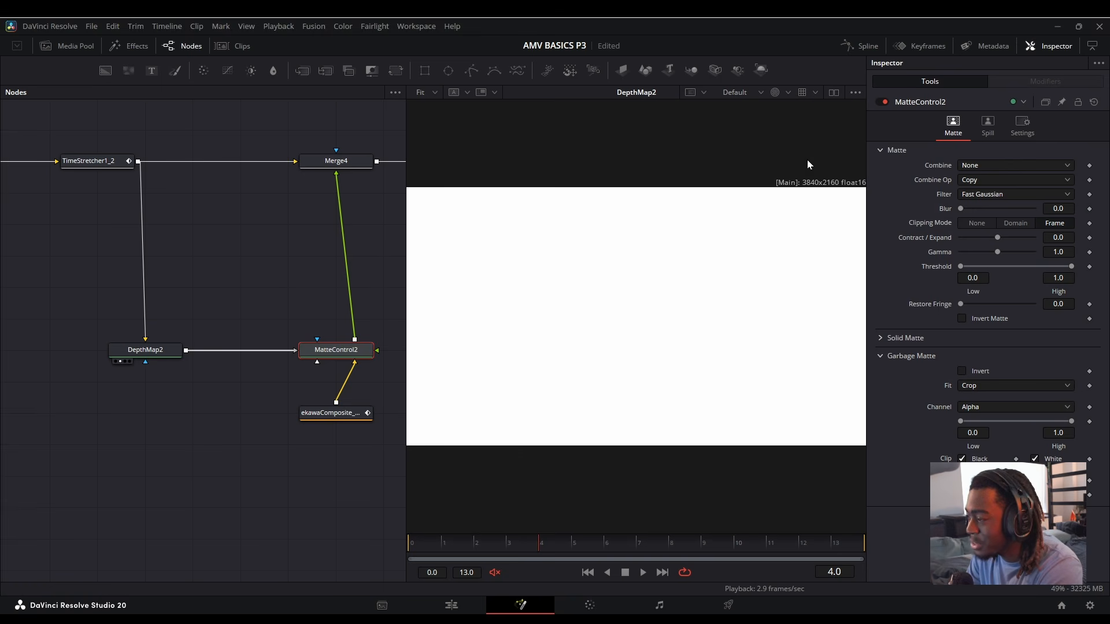
Compare the depth map's alpha and colour channels with the Matte Control's output in the viewer
drag(416, 188, 859, 461)
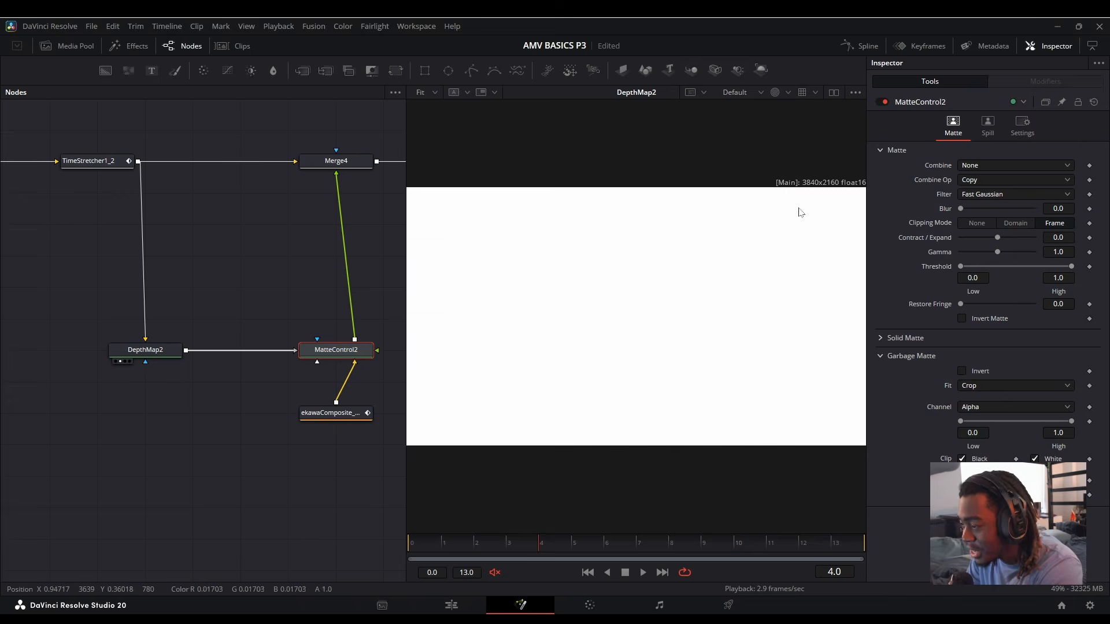
click(775, 92)
key(1)
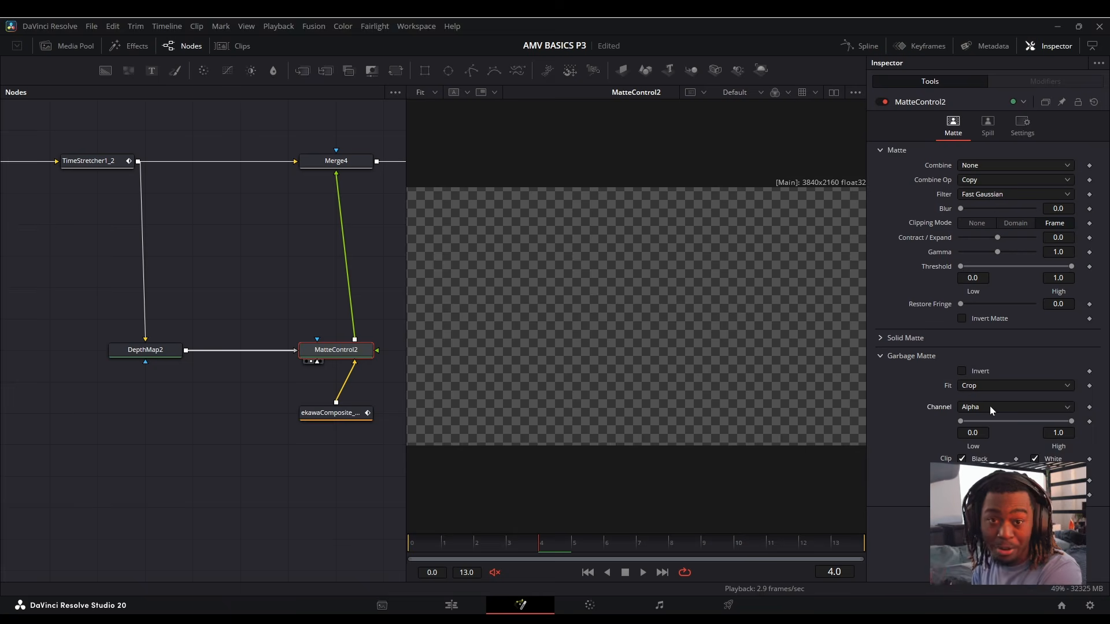
drag(141, 350, 668, 304)
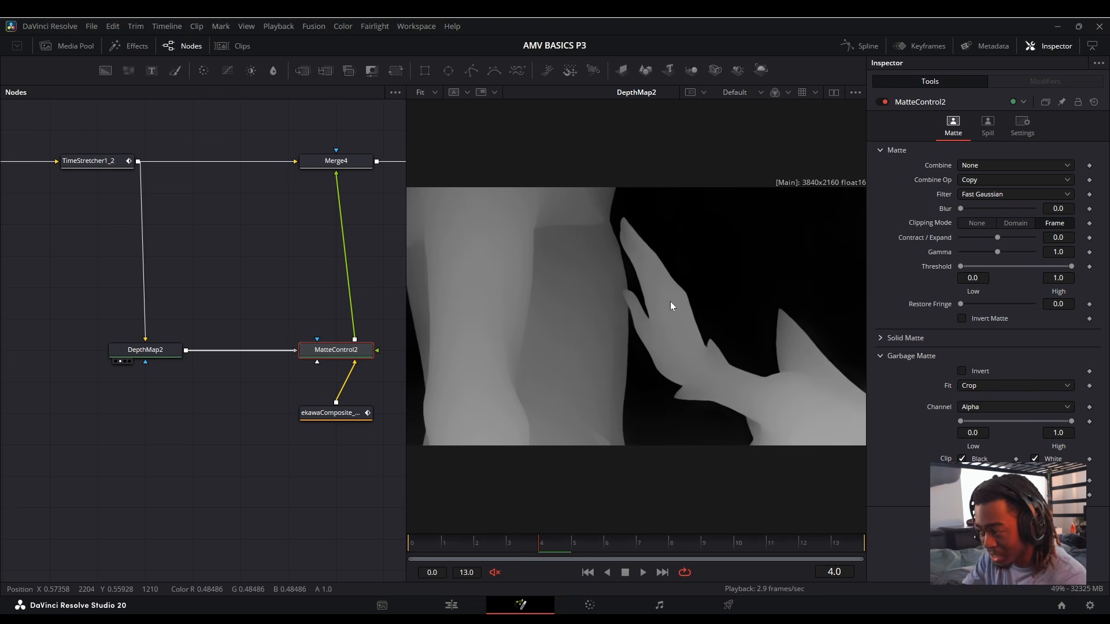
key(1)
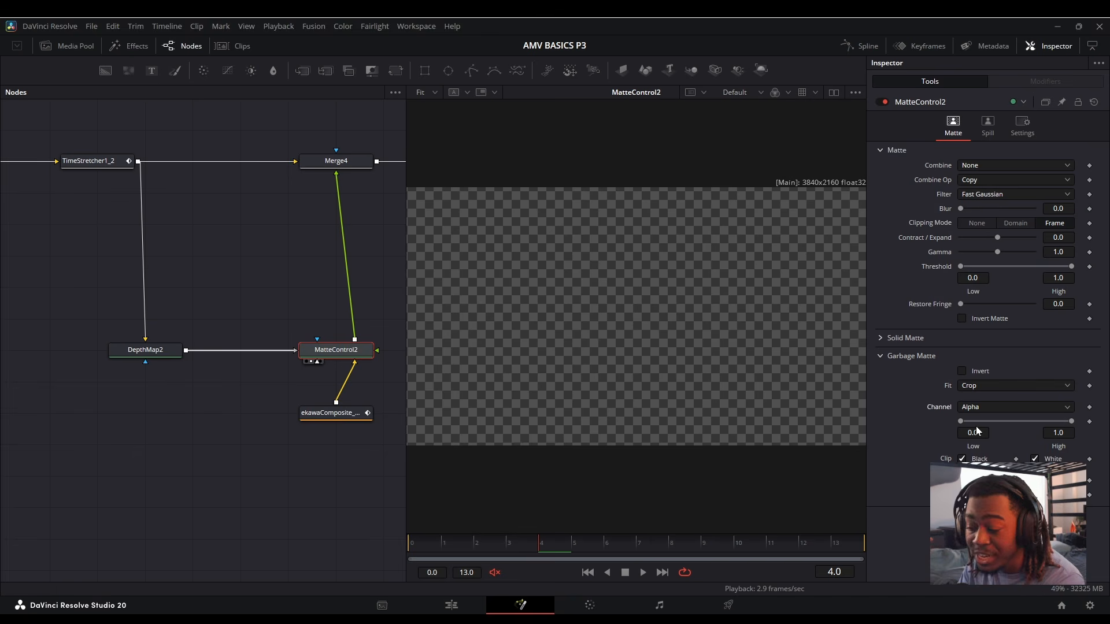
Set the Matte Control's garbage matte channel to Luminance and show the particle merge in the viewer
click(992, 407)
click(994, 401)
click(1016, 407)
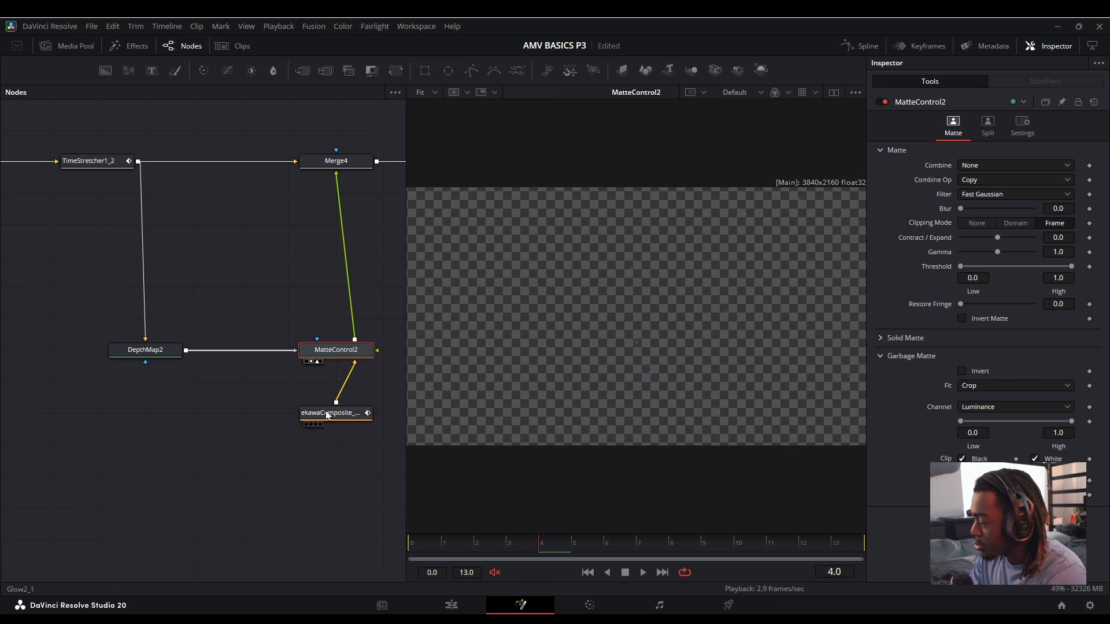
click(327, 162)
key(2)
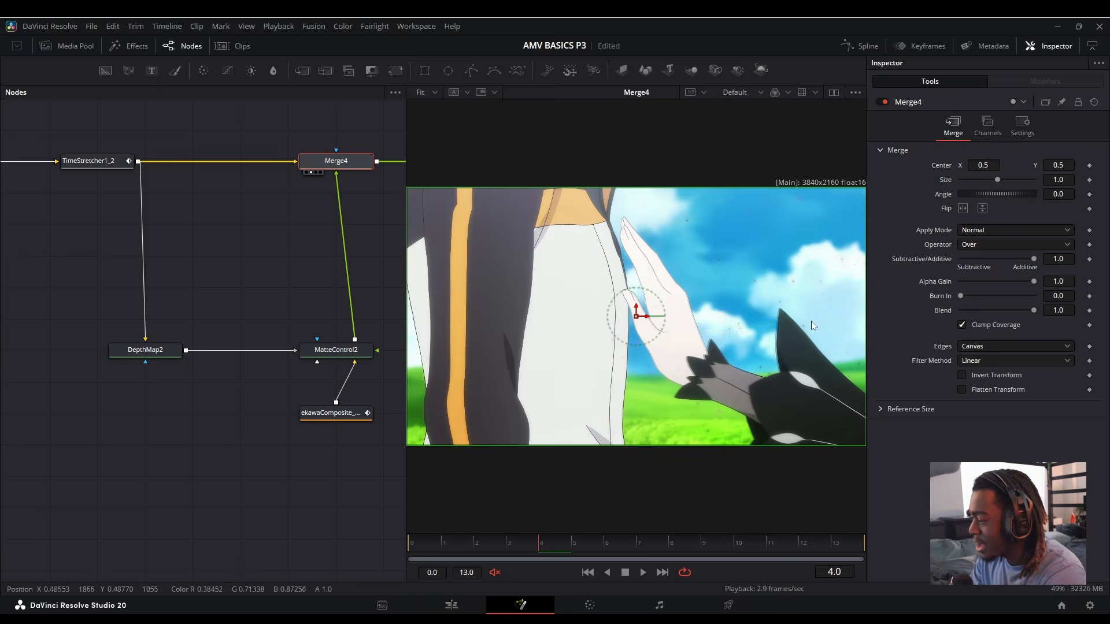
Inspect the merge, depth map and Matte Control output up close, and move the particles node slightly lower
scroll(783, 360, up, 4)
scroll(714, 379, down, 2)
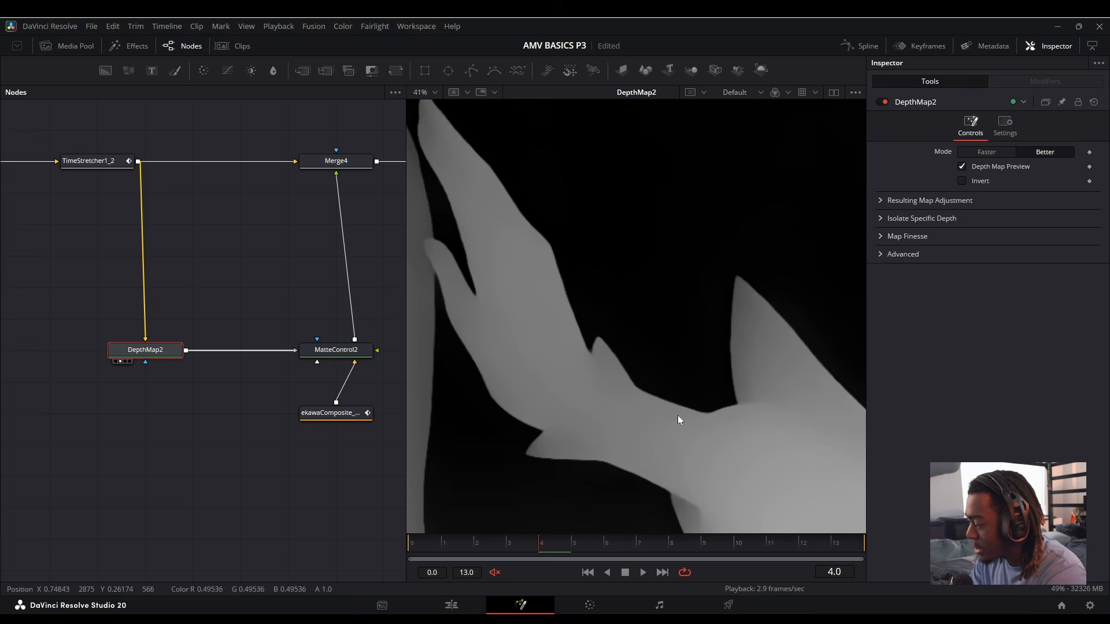
click(324, 352)
key(2)
drag(345, 414, 348, 445)
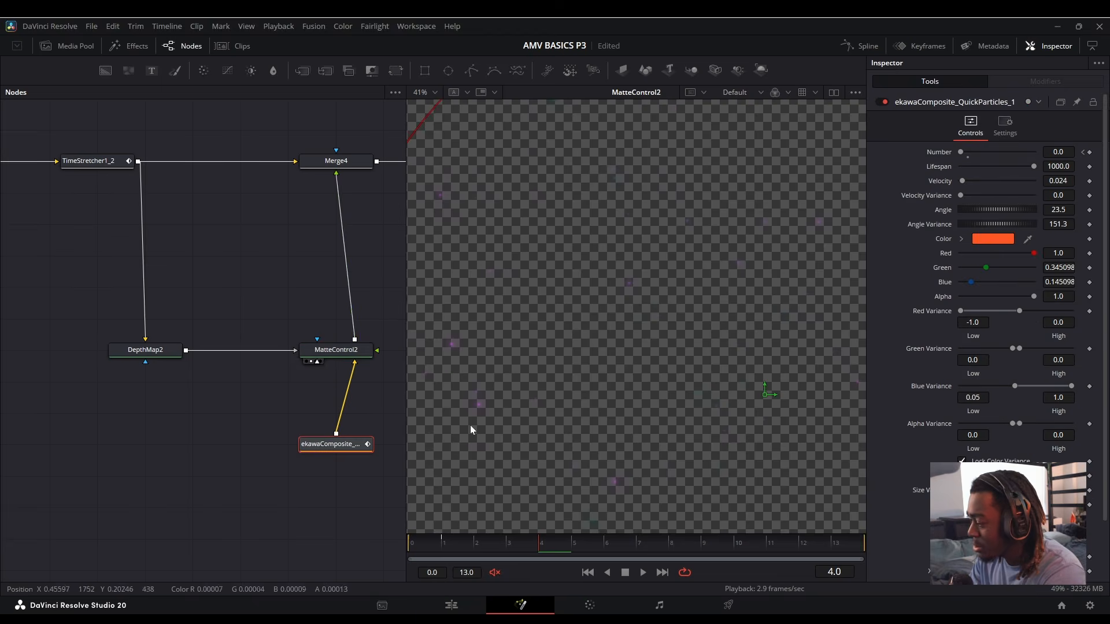
click(332, 161)
key(2)
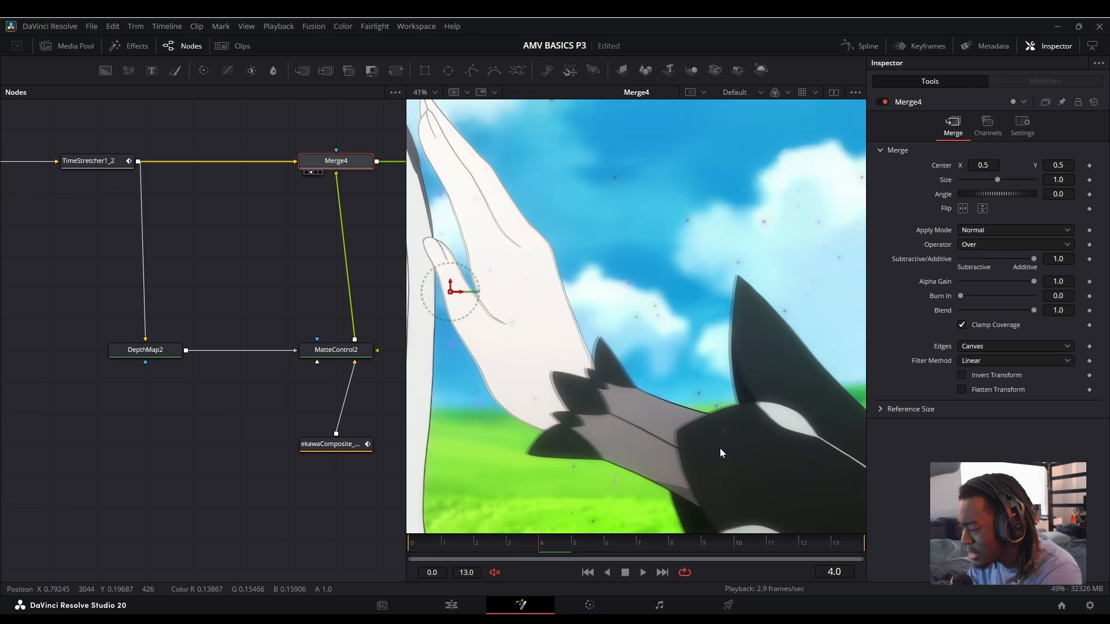
Insert a Brightness Contrast node between the particles and the Matte Control and raise its gain to 5.0
drag(335, 442, 336, 473)
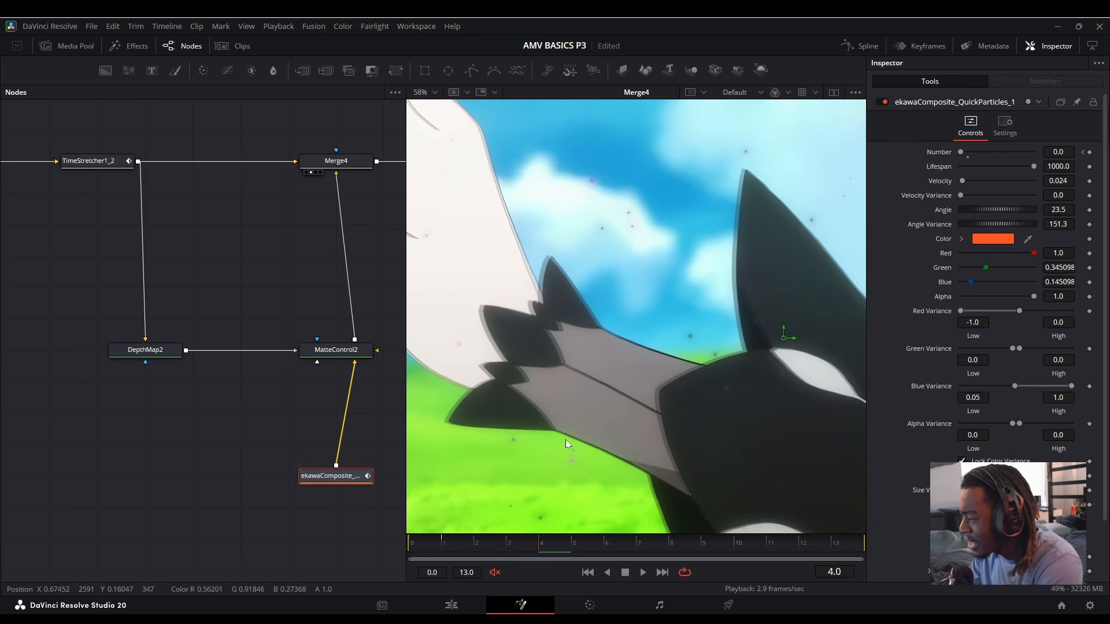
key(b)
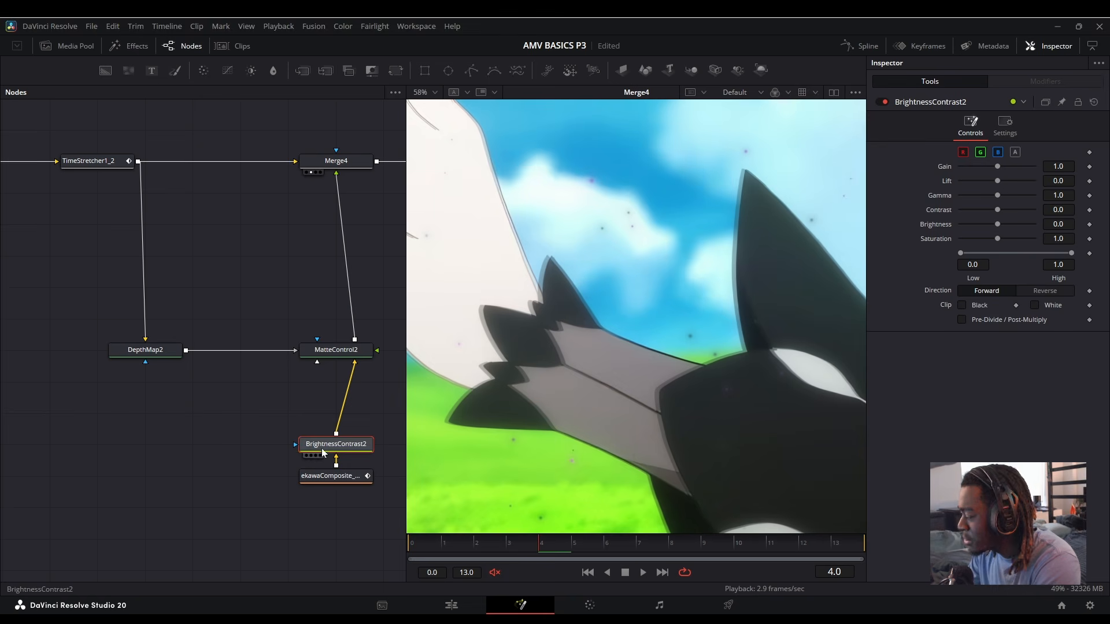
drag(337, 447, 339, 415)
drag(997, 170, 1033, 173)
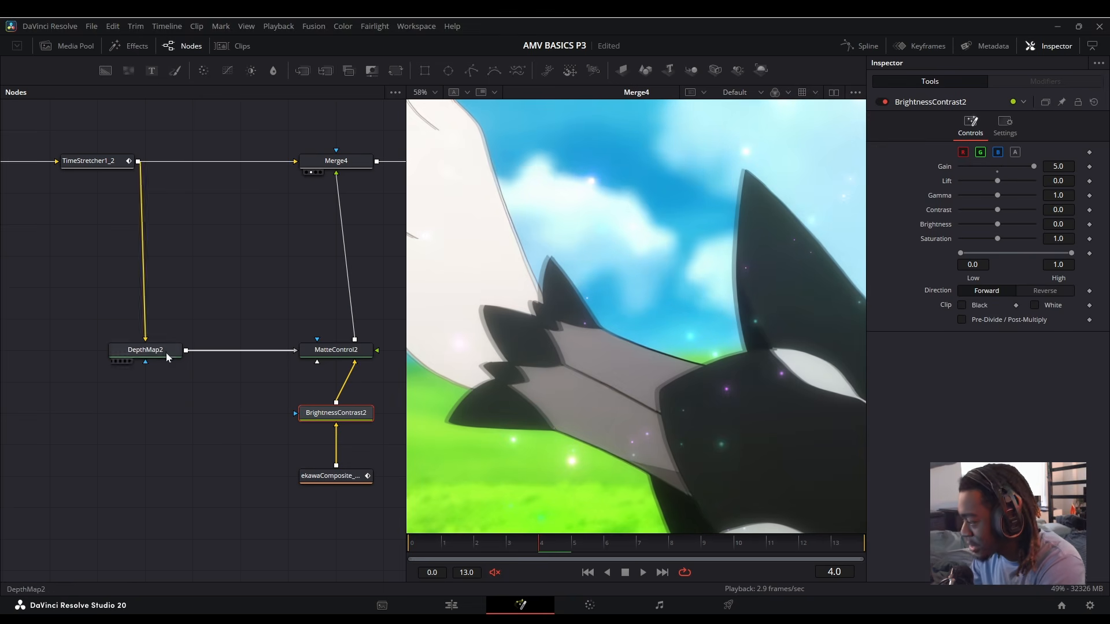
click(336, 350)
scroll(806, 331, down, 2)
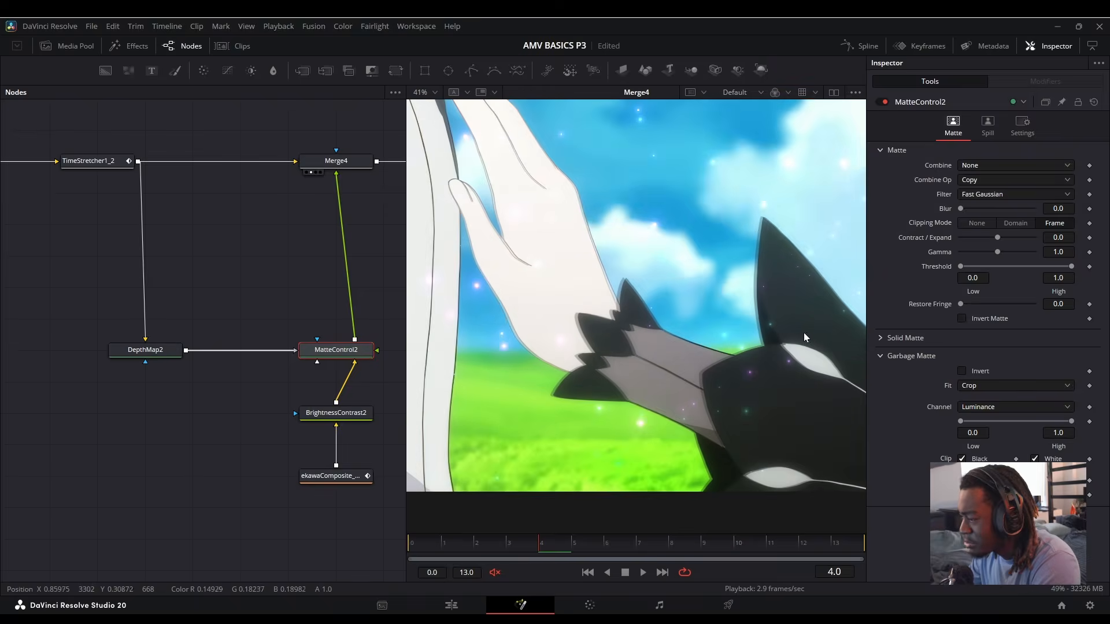
scroll(779, 328, up, 2)
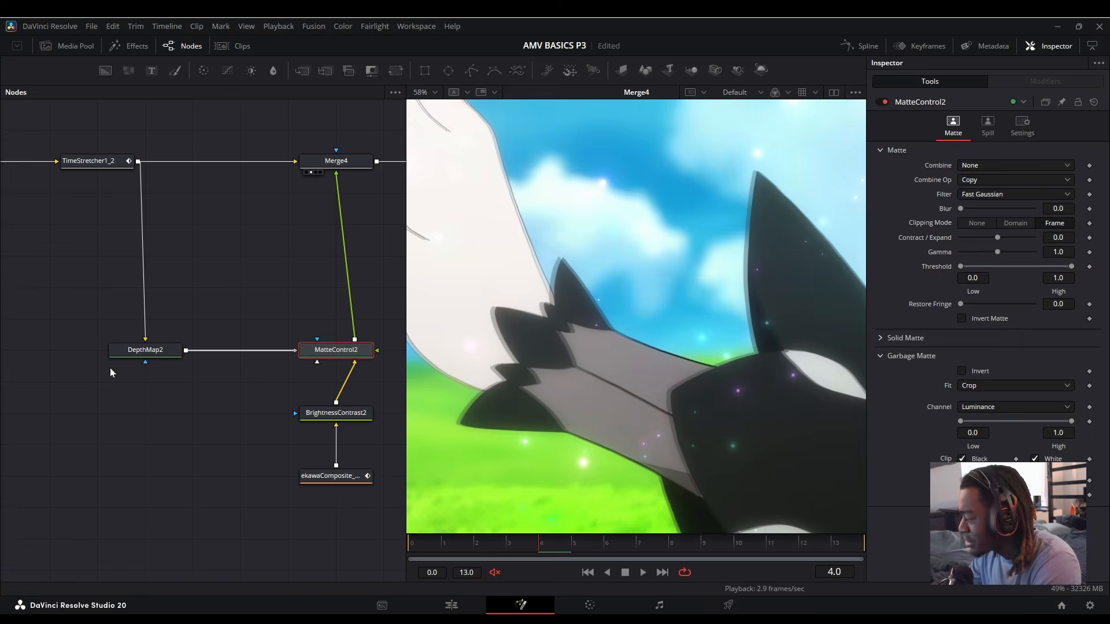
View the depth map and adjust both sliders in its Resulting Map Adjustment settings
drag(145, 349, 504, 341)
click(883, 201)
drag(961, 230, 938, 229)
drag(1035, 246, 976, 244)
drag(961, 230, 964, 231)
scroll(642, 305, down, 3)
drag(643, 304, 595, 327)
Check the brightened particles in the Matte Control output and in the merged image
click(341, 347)
key(2)
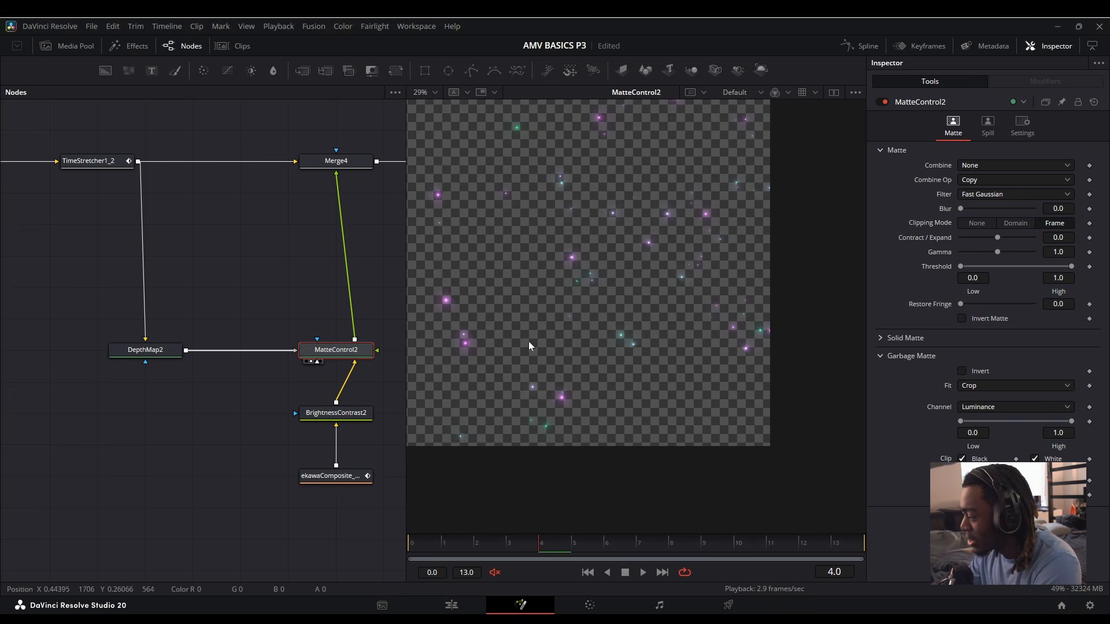
drag(483, 349, 581, 345)
click(336, 161)
key(2)
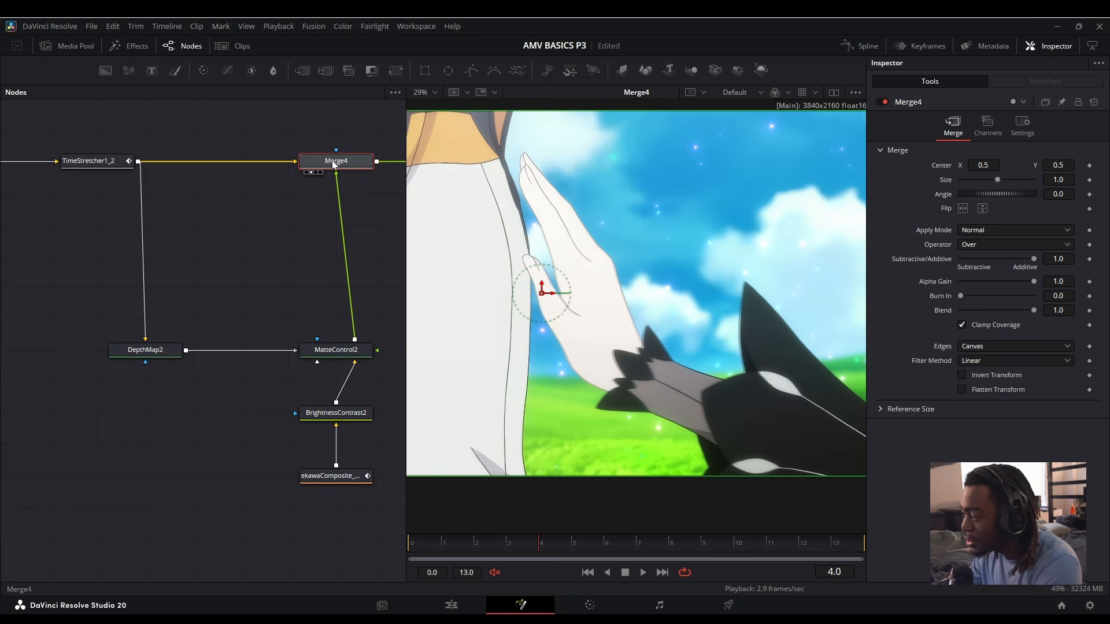
click(330, 476)
drag(763, 366, 666, 339)
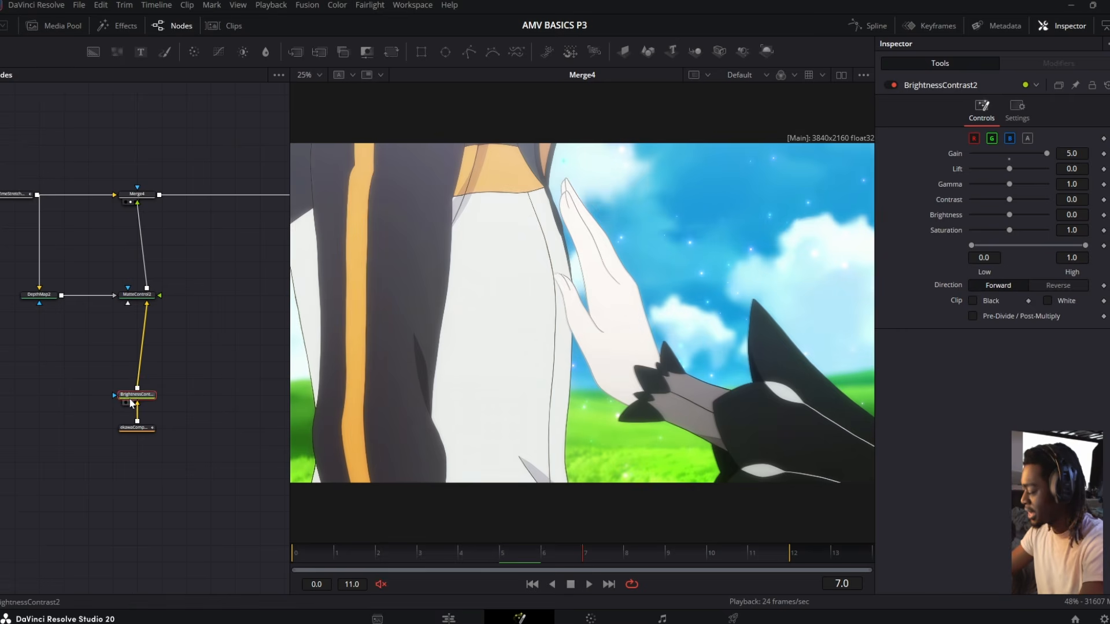
Add a GlowIt node after the particles' Brightness Contrast and show it in the viewer
key(shift+space)
text(glowit)
key(Return)
key(1)
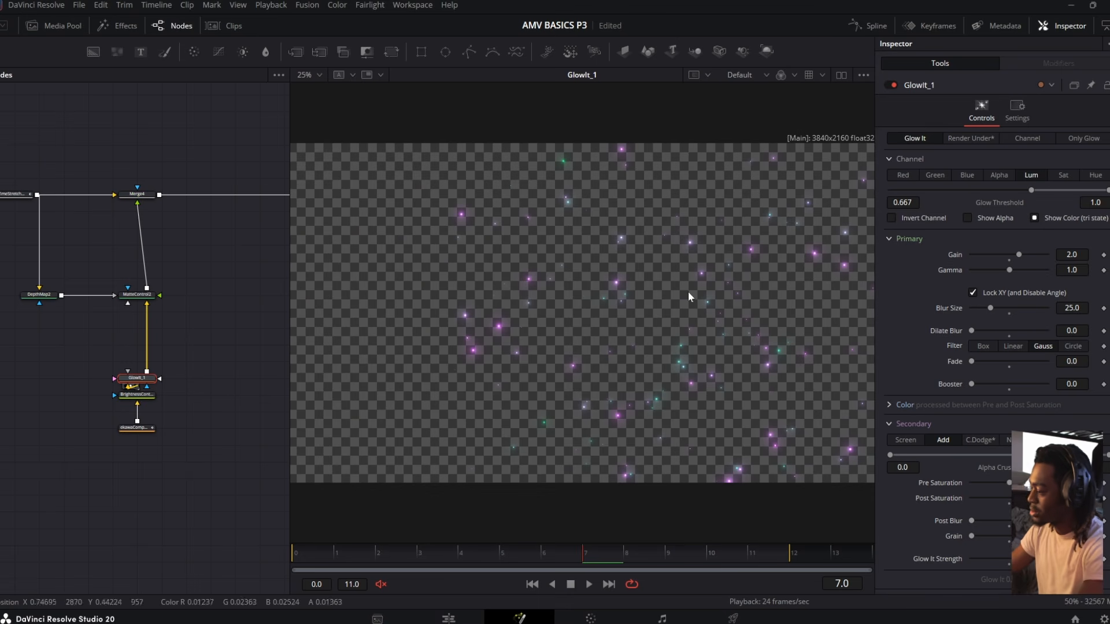
scroll(625, 364, up, 6)
Examine the Matte Control output's particles in both the colour and alpha channels
click(137, 295)
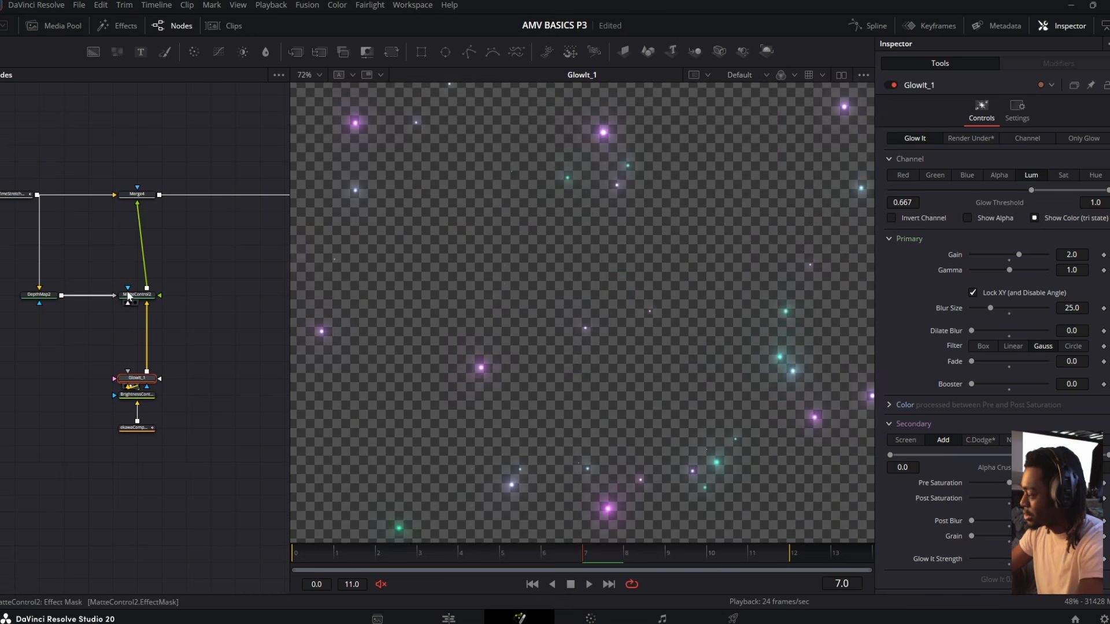
key(1)
drag(723, 281, 831, 448)
drag(553, 235, 657, 407)
key(a)
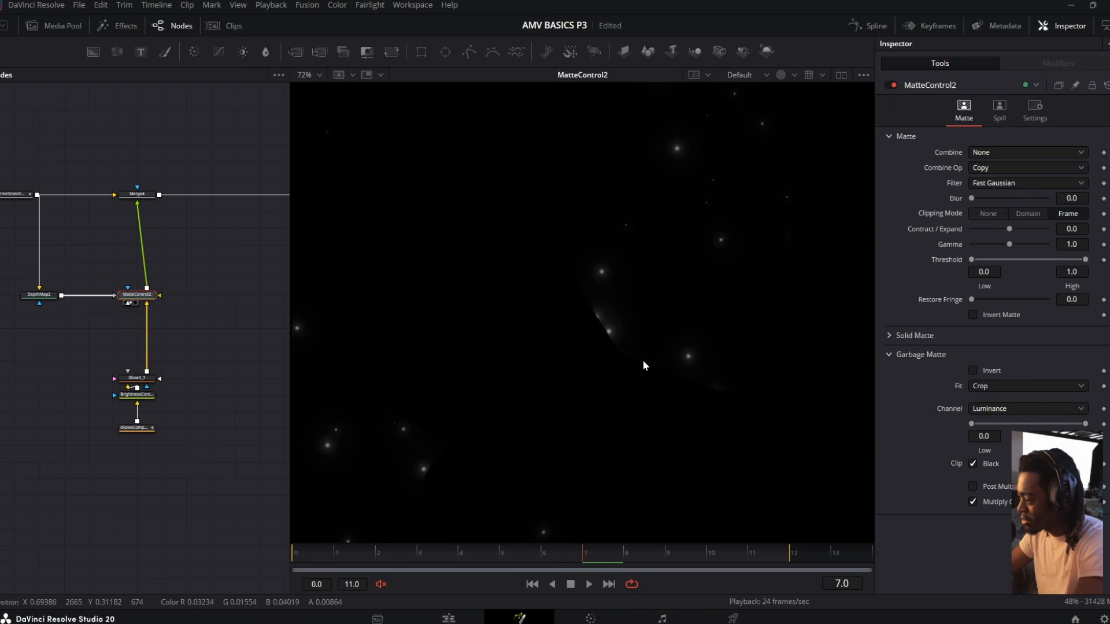
key(c)
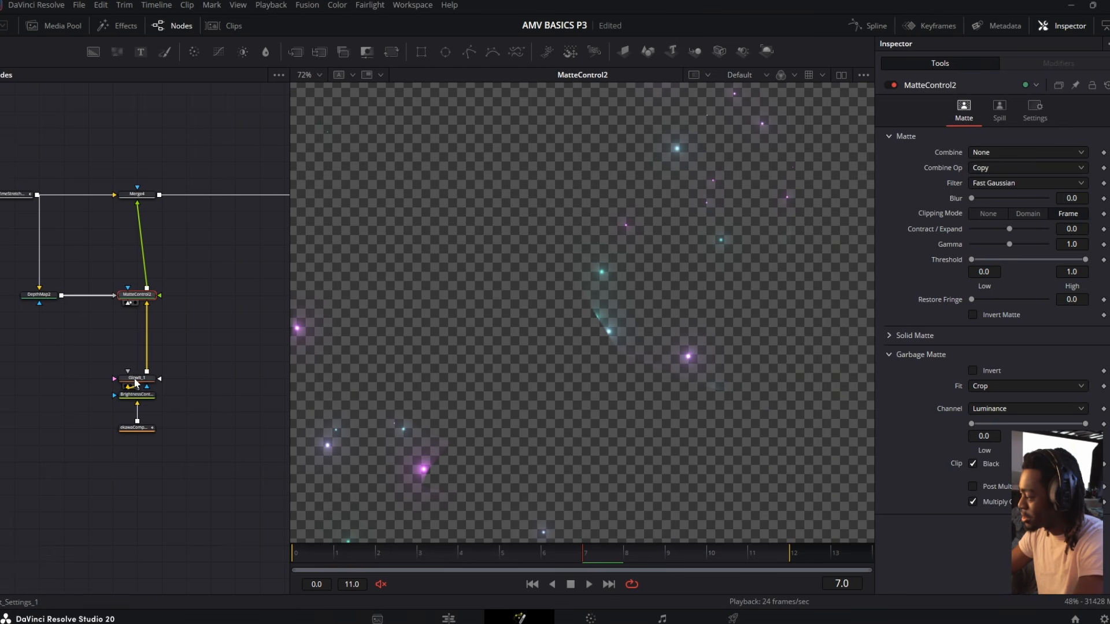
Space out the GlowIt node, lower its glow threshold range to near 0.0, set its gain to 4.56, and view the merge
drag(136, 382, 142, 359)
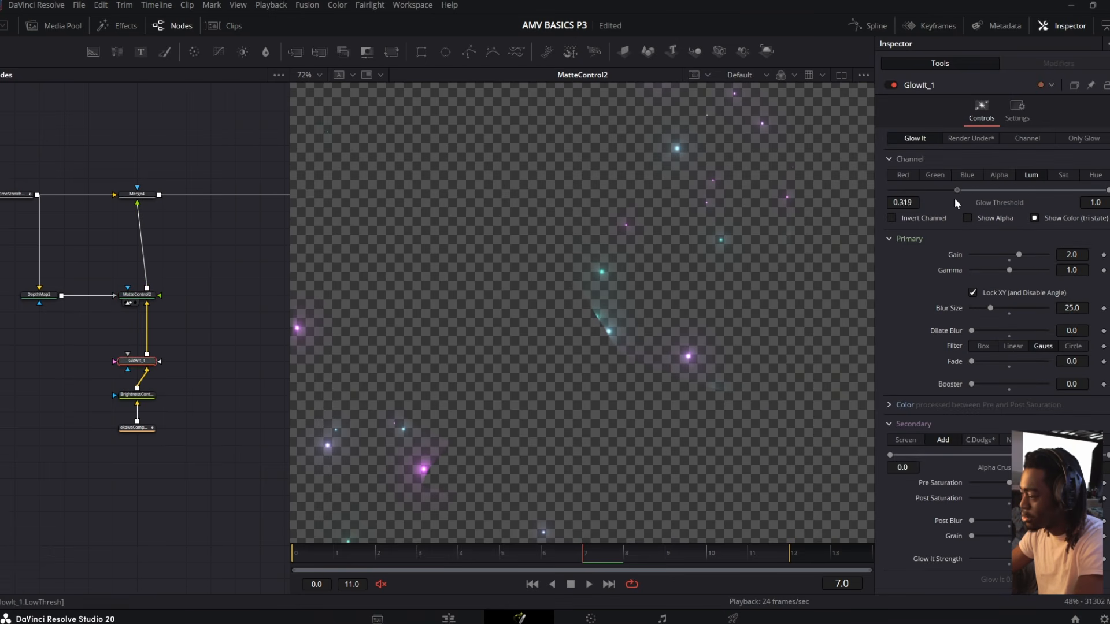
drag(971, 254, 1047, 255)
drag(1106, 189, 902, 216)
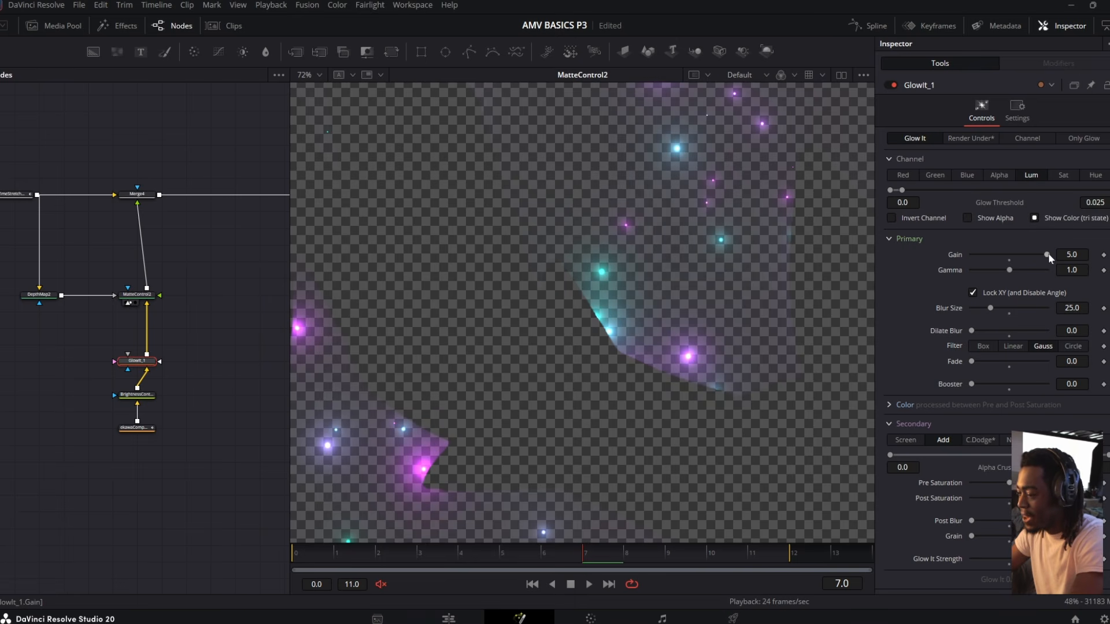
mouse_move(902, 190)
mouse_down()
mouse_move(918, 186)
mouse_move(892, 192)
mouse_up()
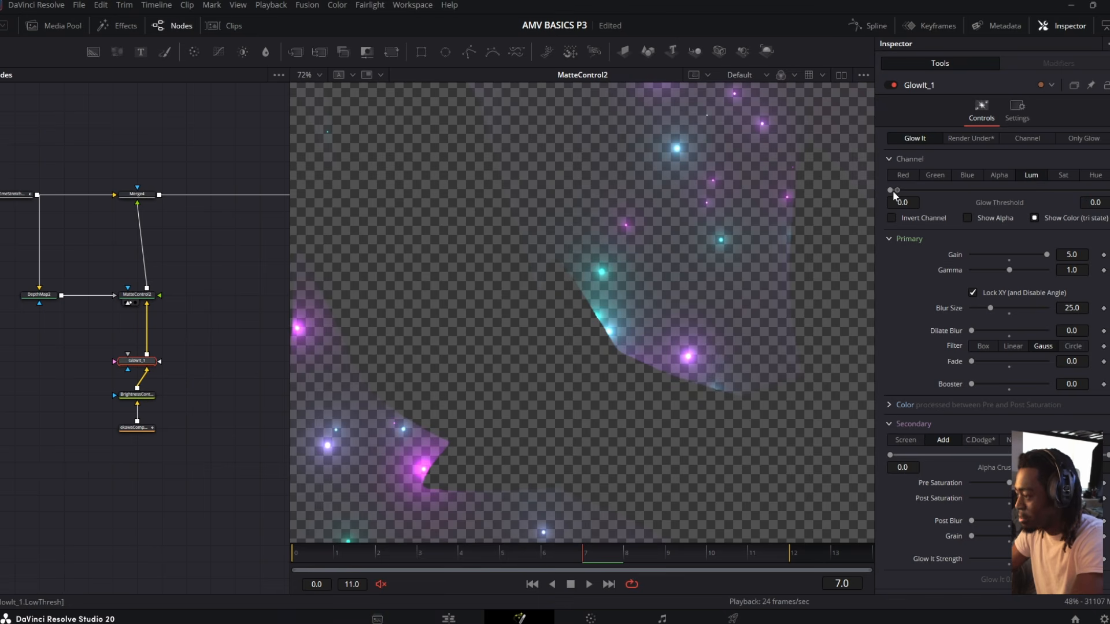
drag(1029, 256, 1042, 255)
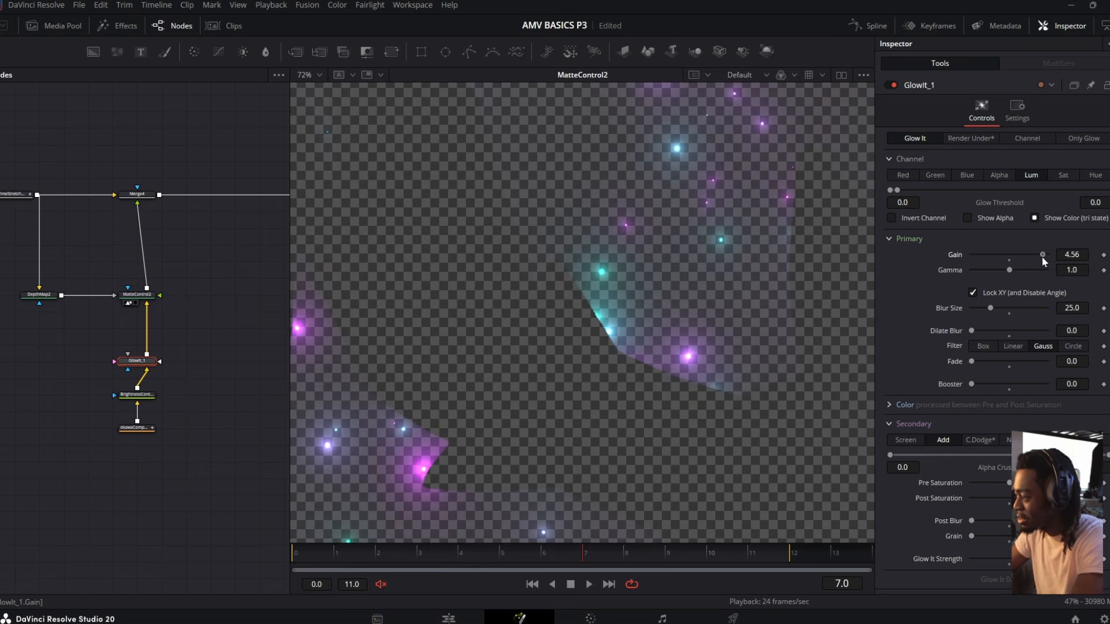
scroll(138, 179, down, 1)
drag(138, 157, 653, 307)
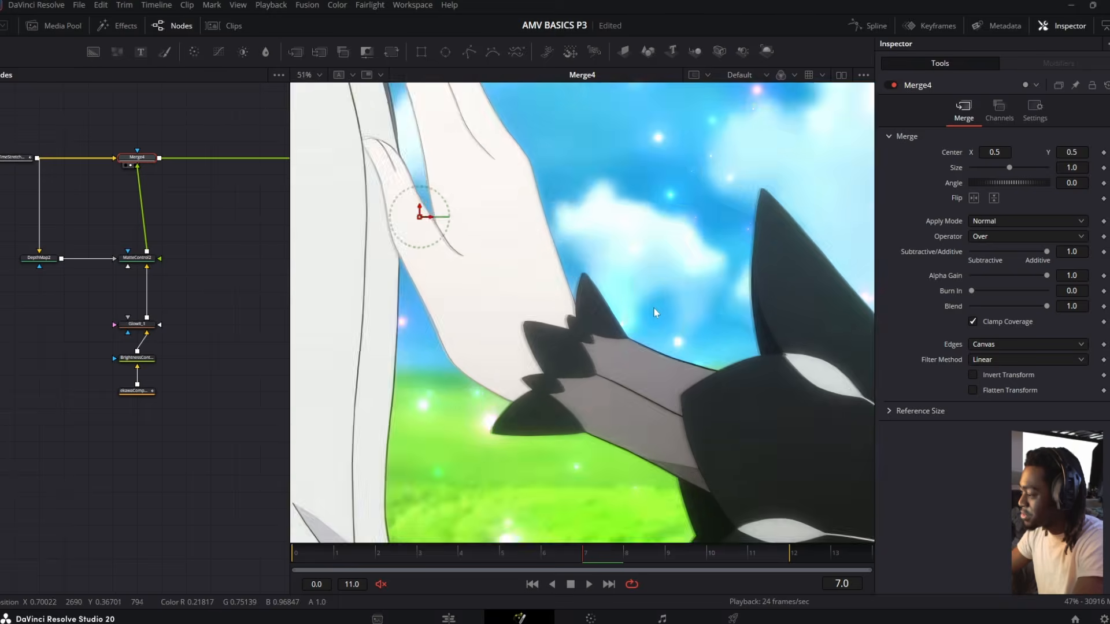
key(ctrl+f)
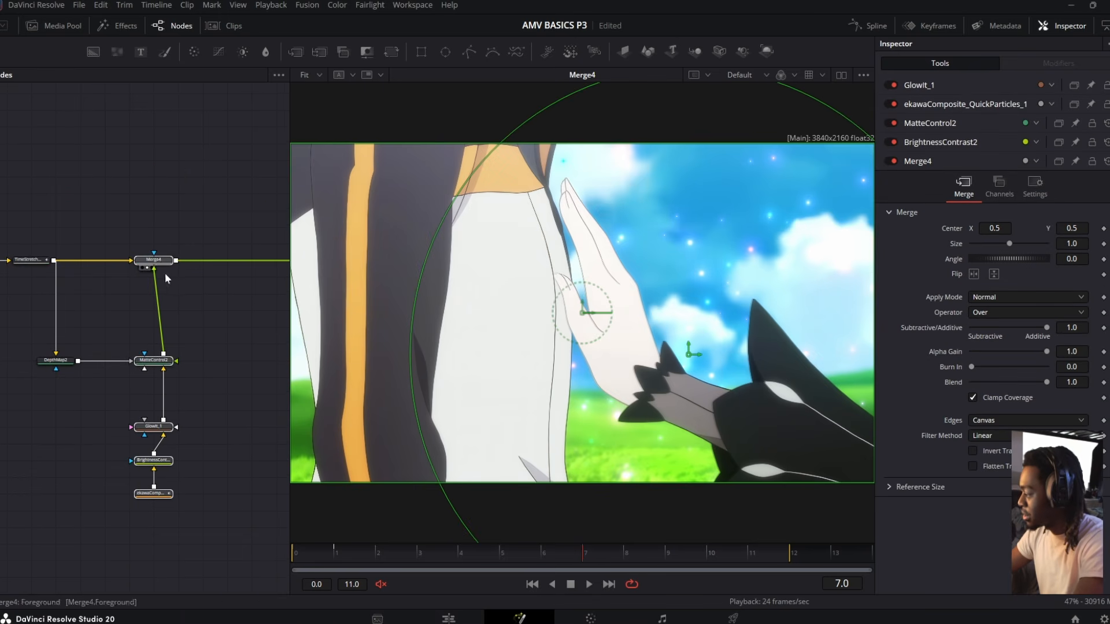
Shift the merge and particle nodes aside and insert a Brightness Contrast node between the time stretcher and the merge
drag(163, 263, 241, 265)
click(218, 210)
drag(141, 150, 125, 288)
click(196, 154)
key(b)
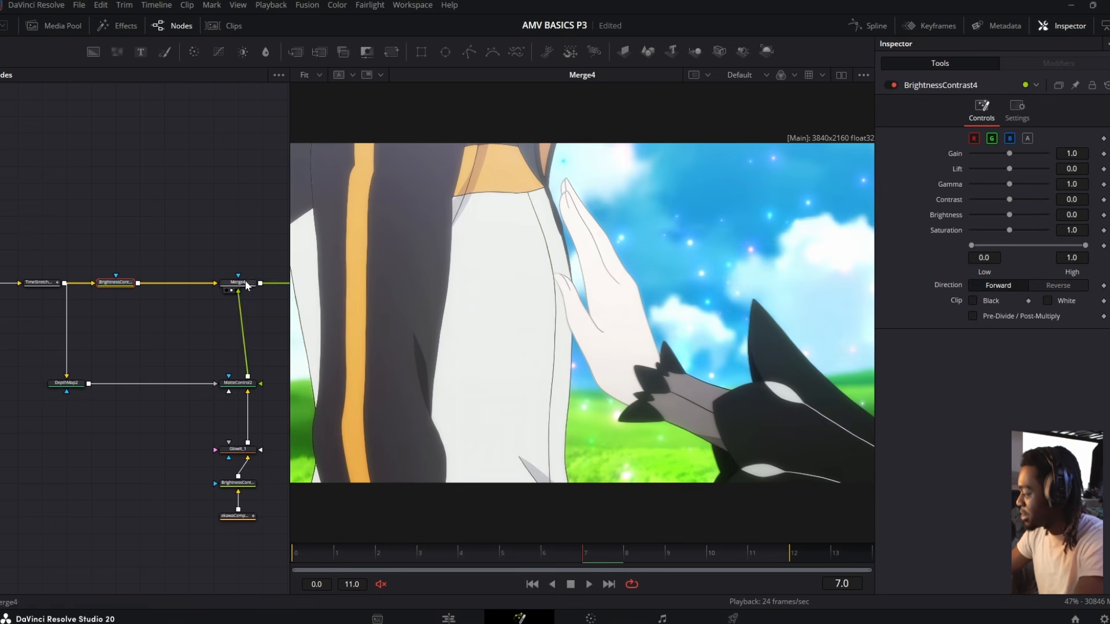
drag(198, 245, 268, 351)
click(116, 283)
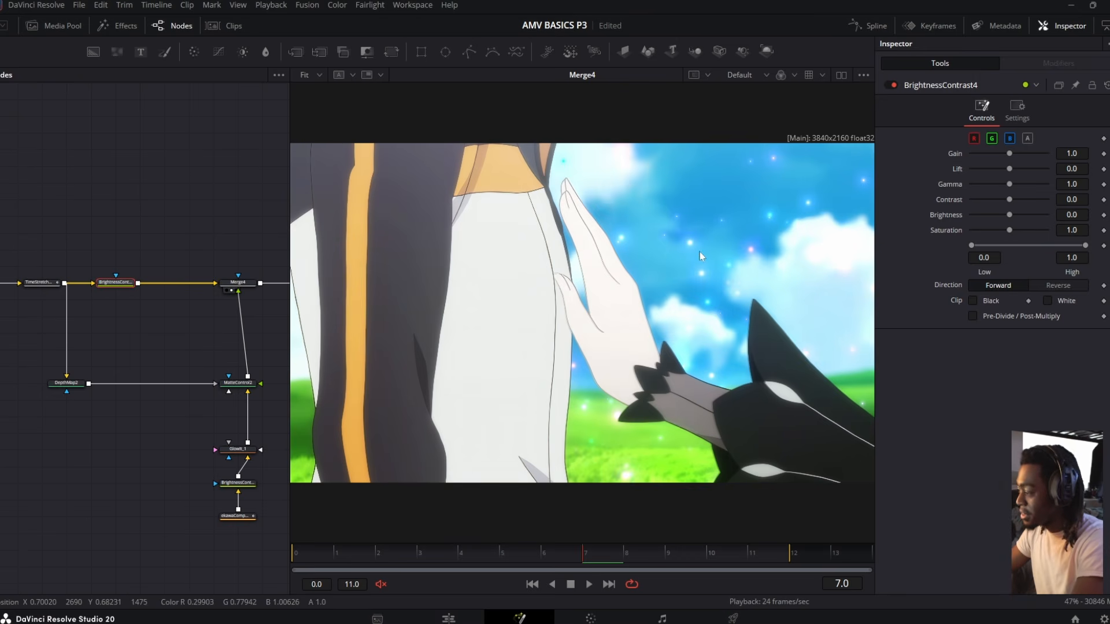
Set the new Brightness Contrast's saturation to 0.14 and its low level to 0.7
click(1072, 230)
key(Tab)
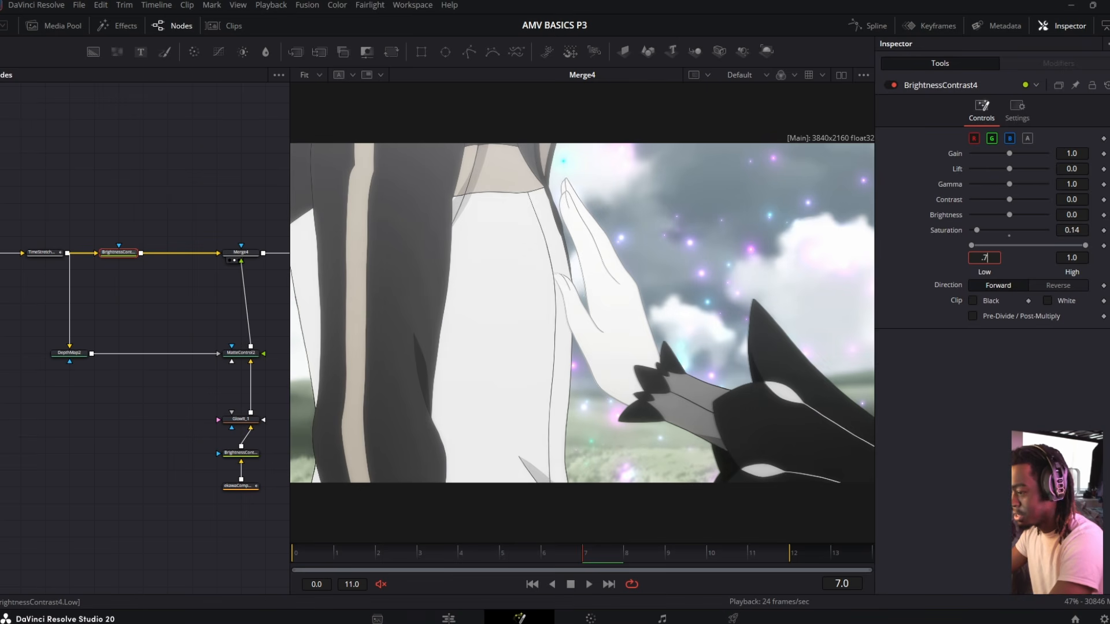
key(Tab)
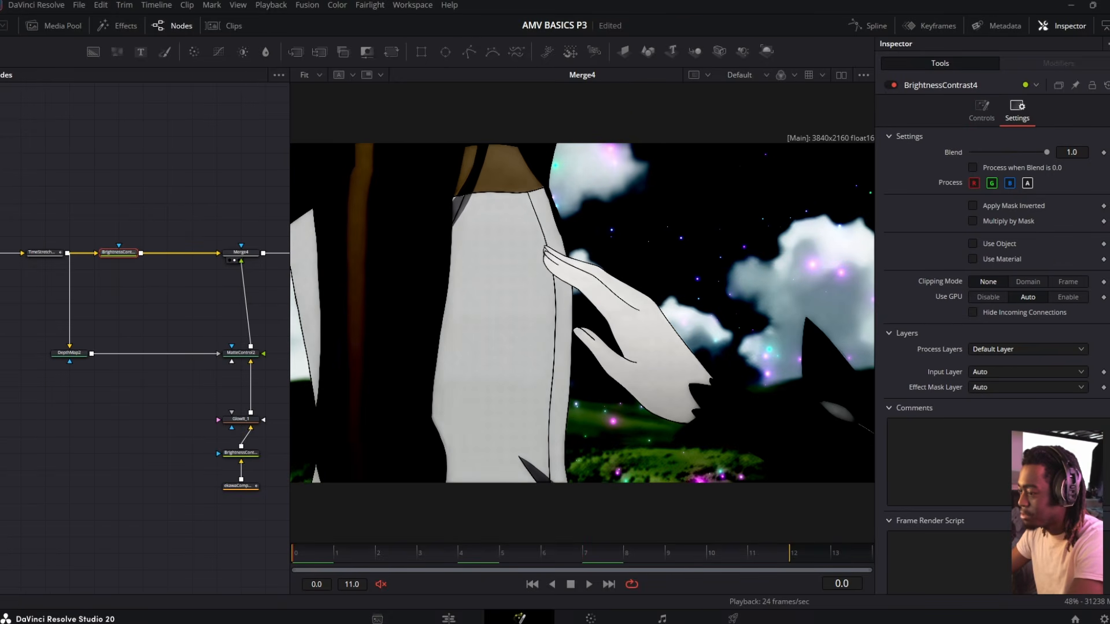
Keyframe the new Brightness Contrast's blend at 1.0 on frame 0 and show the node in the viewer
click(1103, 152)
click(982, 110)
click(1018, 113)
key(1)
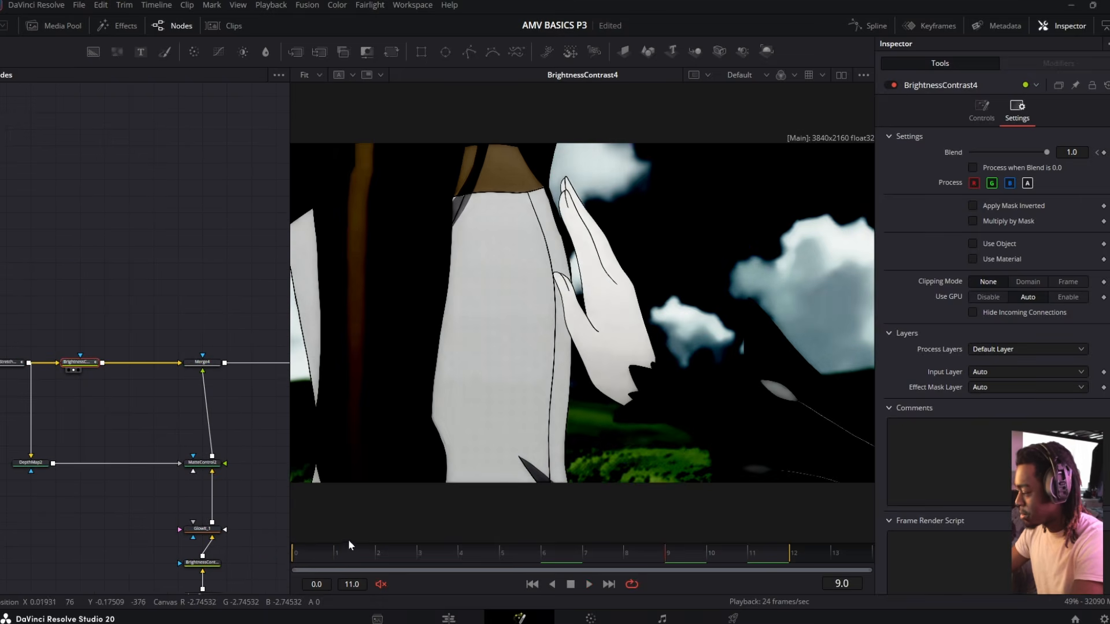
Keyframe the Brightness Contrast's blend at 0.14 on frame 9, and advance the playhead to frame 13
drag(305, 546, 673, 544)
drag(1039, 152, 985, 149)
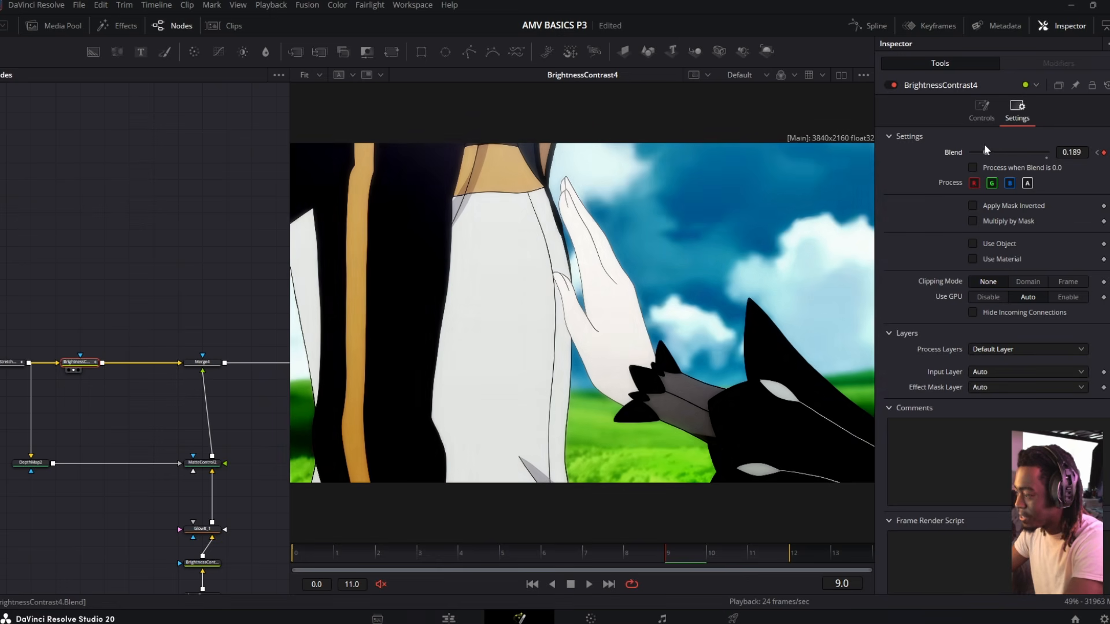
click(1071, 152)
text(0.15)
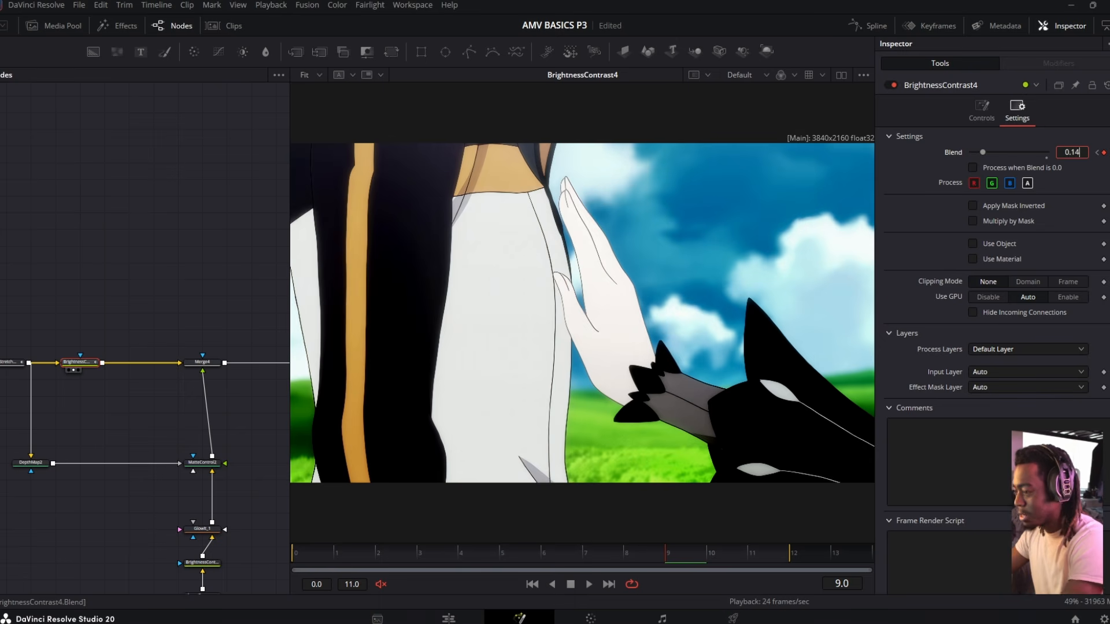
drag(674, 556, 833, 552)
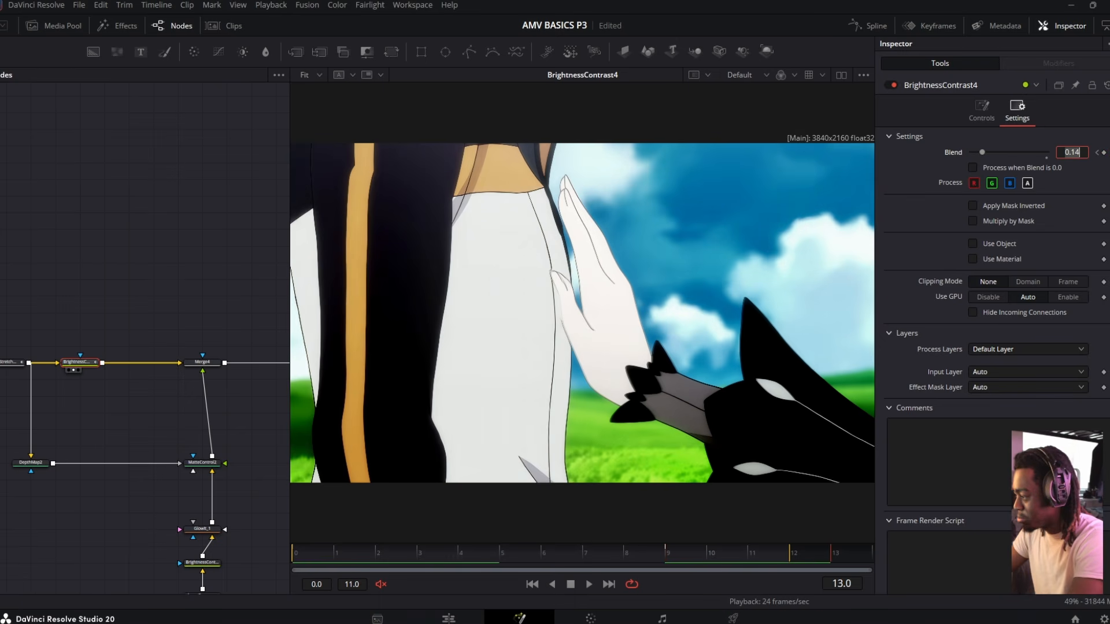
Keyframe the Brightness Contrast's blend at 0.08 on frame 13
drag(982, 152, 978, 152)
click(1078, 152)
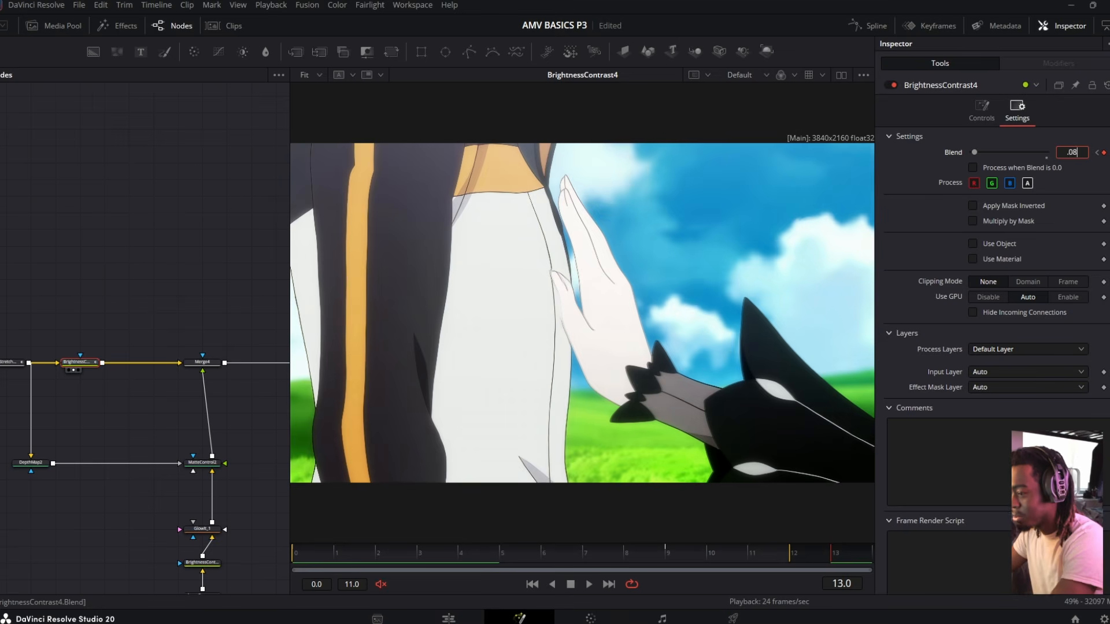
key(Return)
Show the blend's spline, pull the frame 0 keyframe's handle down for a fast initial falloff, and play back the flash
key(Home)
click(861, 26)
click(198, 463)
drag(338, 463, 199, 527)
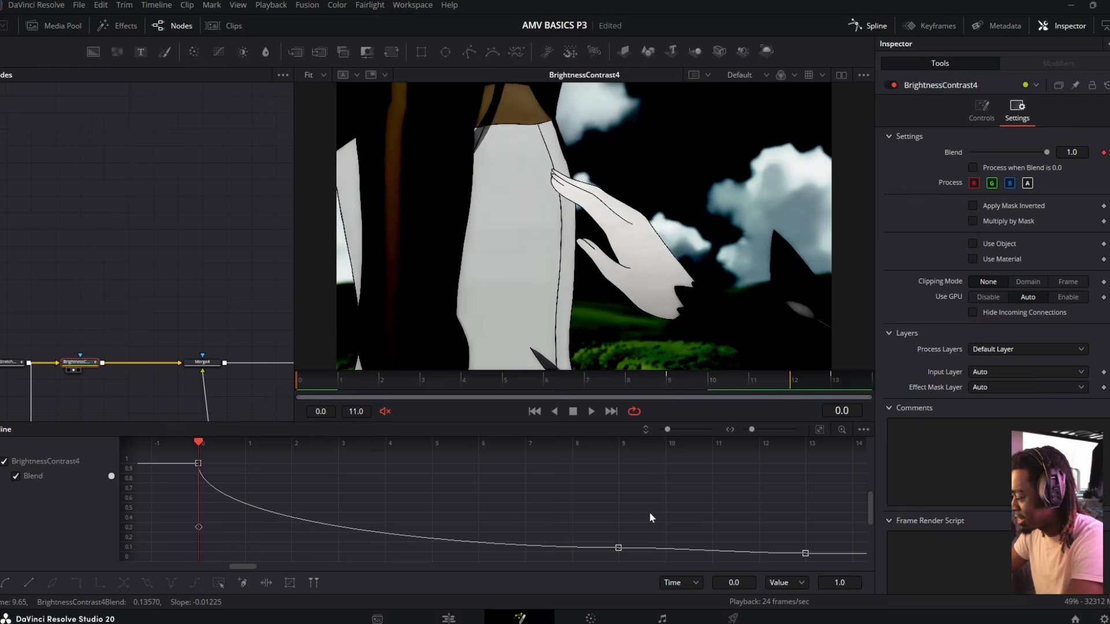
key(space)
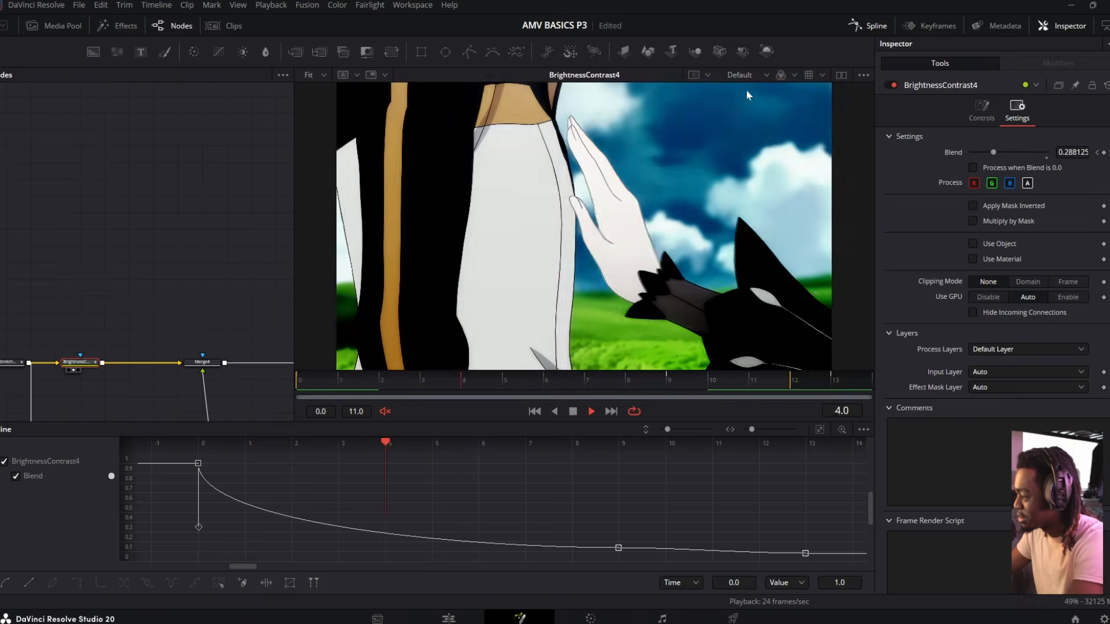
drag(209, 371, 163, 279)
key(space)
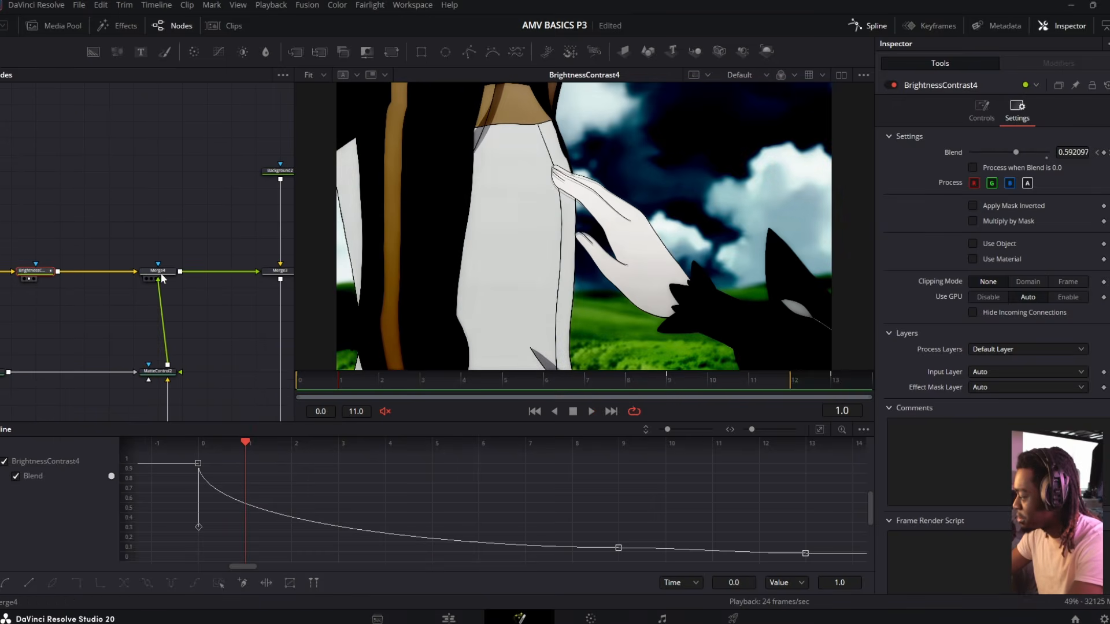
Show the merge with the particles in the viewer at frame 0
click(160, 271)
key(2)
click(315, 383)
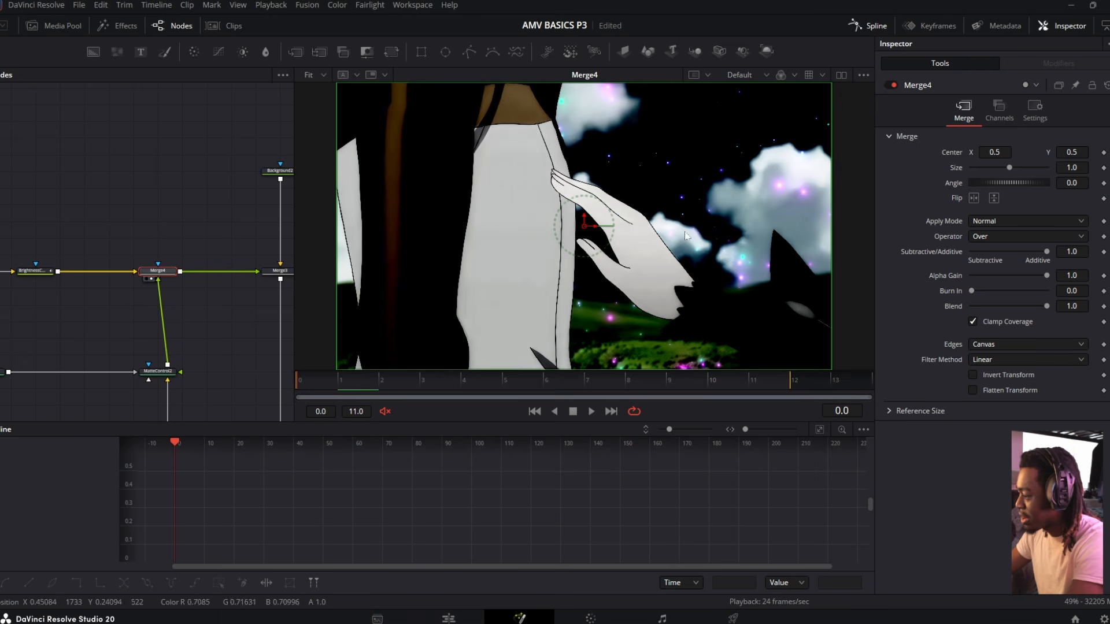
Set the particles' Glow It gamma to 2.59 and blur size to 18.0, and play back the composite
drag(168, 345, 176, 163)
click(166, 255)
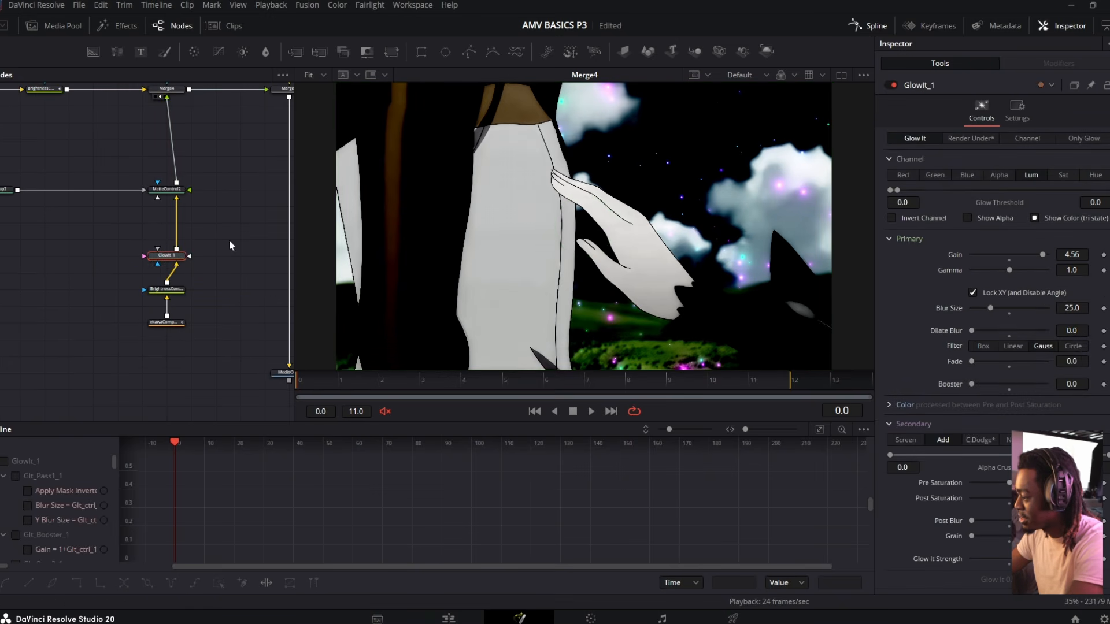
mouse_move(1013, 265)
mouse_down()
mouse_move(1049, 268)
mouse_move(1024, 270)
mouse_up()
mouse_move(990, 309)
mouse_down()
mouse_move(969, 309)
mouse_move(984, 309)
mouse_up()
key(space)
drag(88, 276, 72, 369)
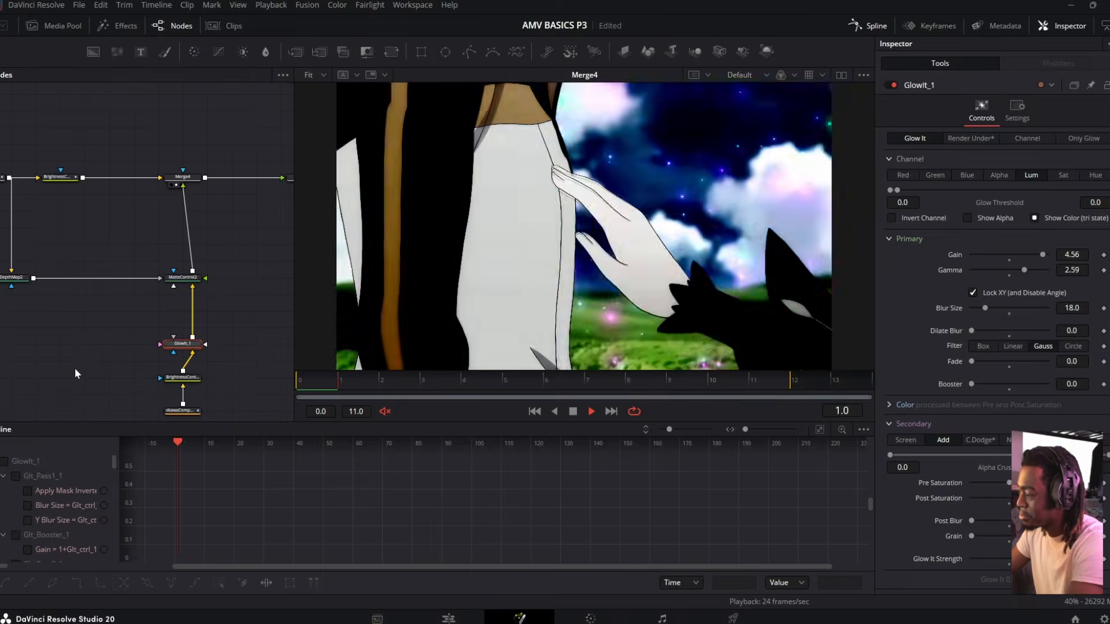
key(space)
Keyframe the Glow It node's blend at 1.0 on frame 4 and lower it on frame 13
click(1017, 110)
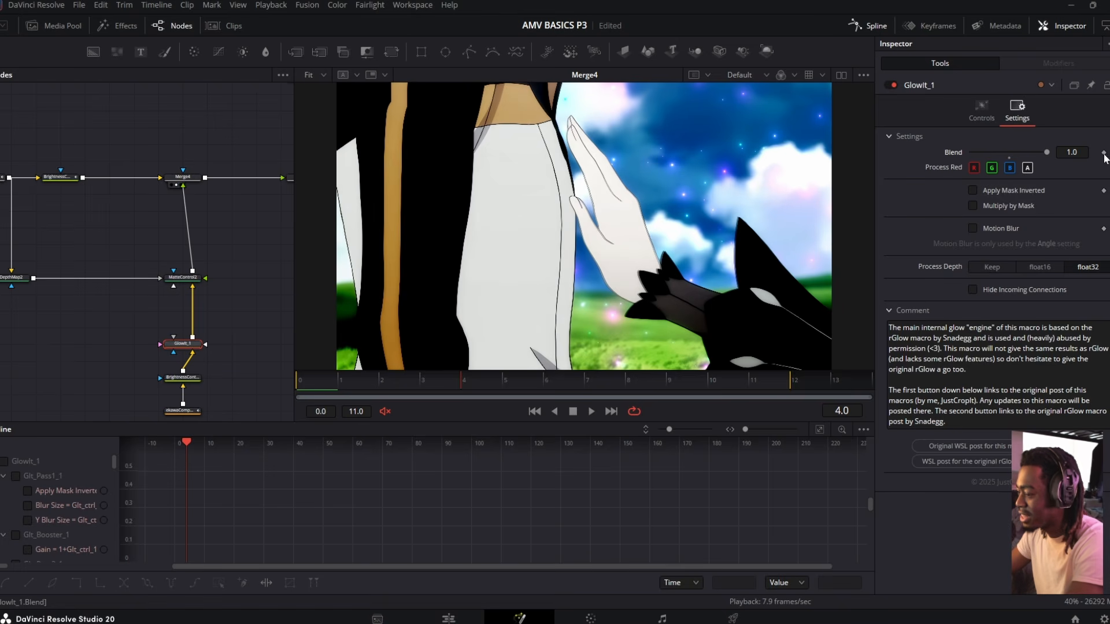
click(1103, 153)
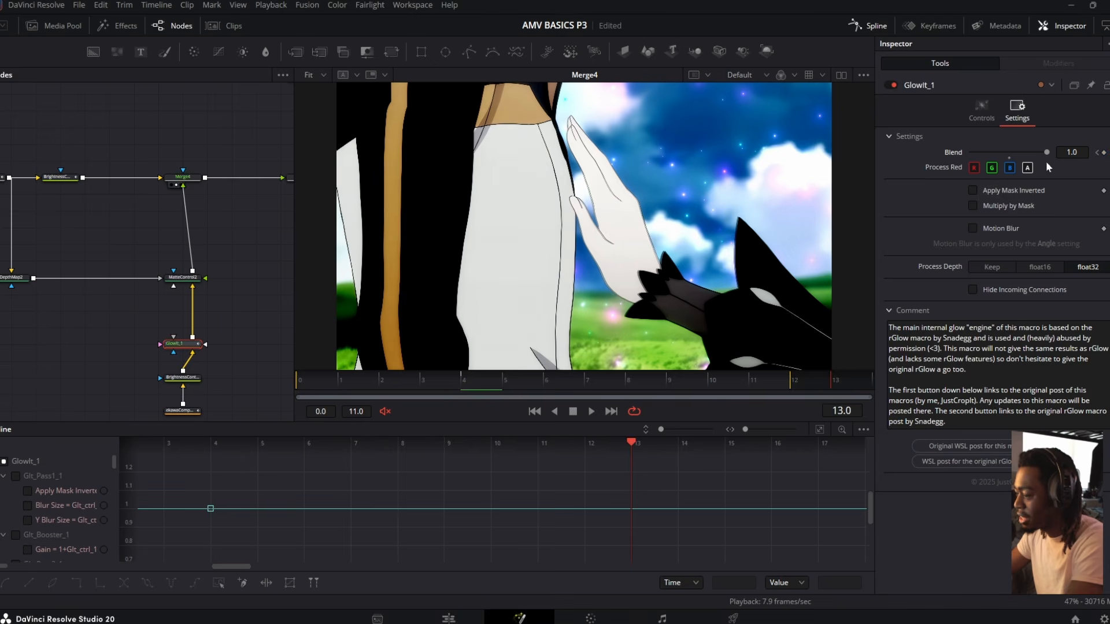
drag(1047, 154, 903, 180)
key(space)
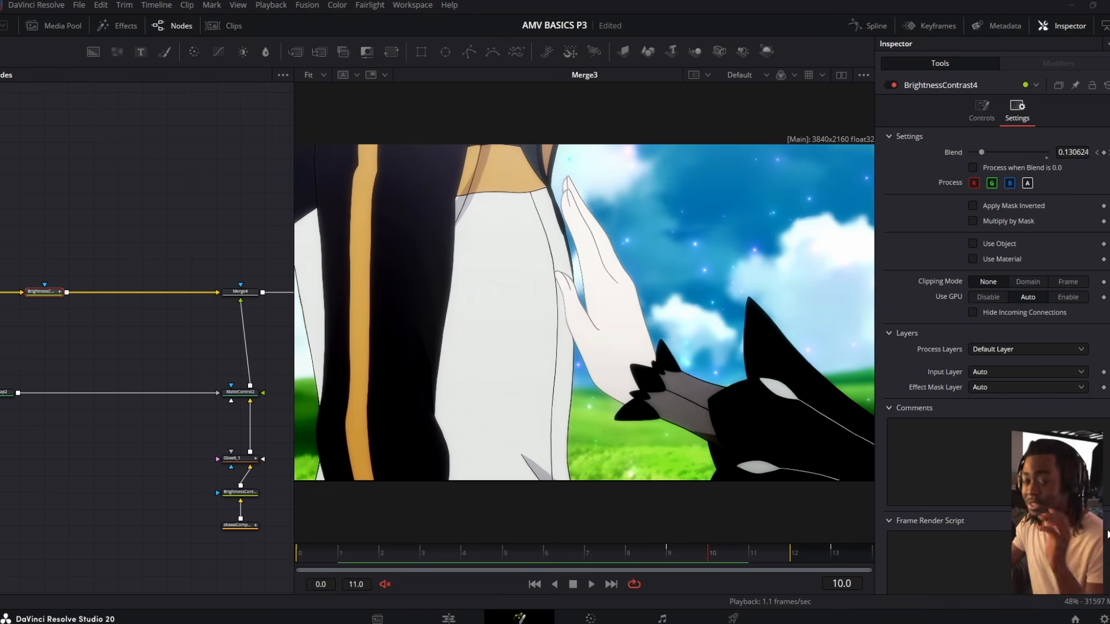
Insert a Dehaze node between the Brightness Contrast node and the merge
key(shift+space)
text(dehaze)
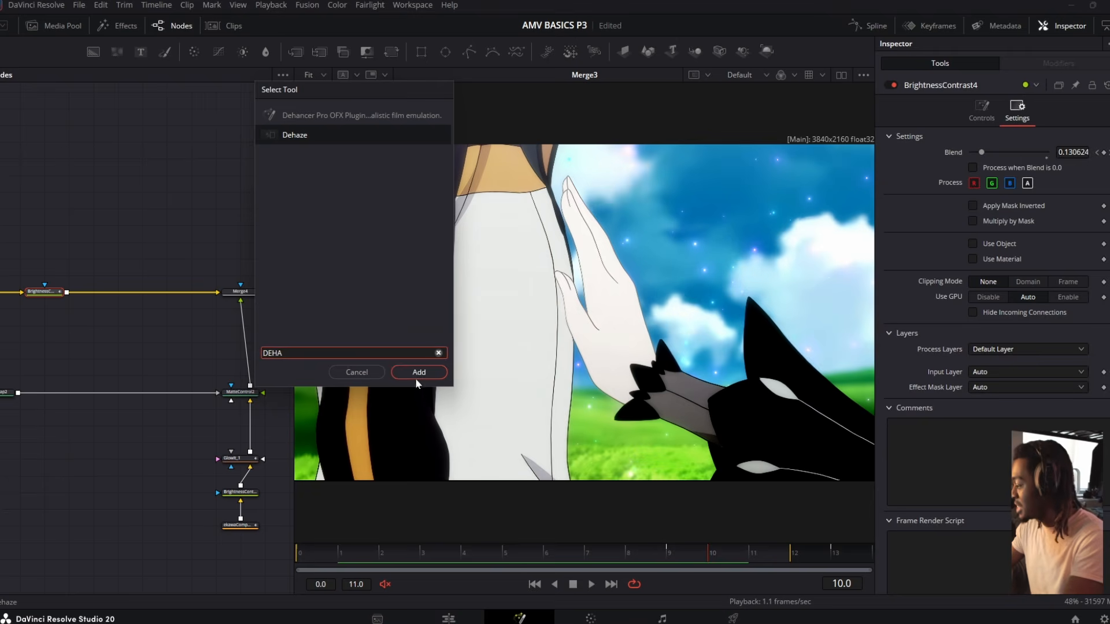
click(417, 383)
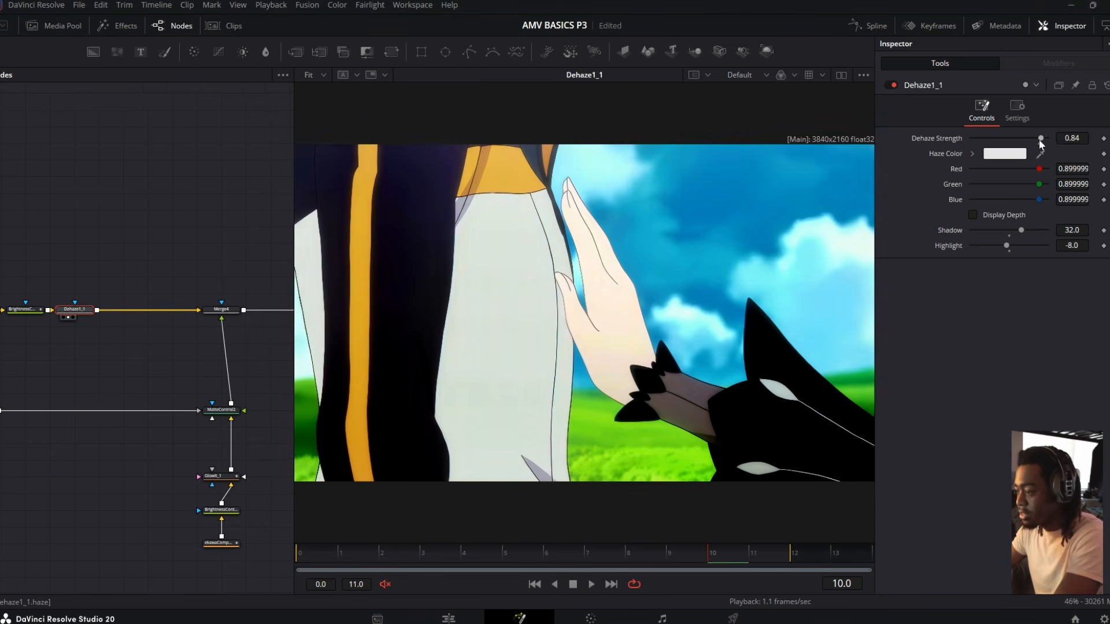
Set the Dehaze strength to 0.84 with the highlight at -8.0, and enlarge the viewer
mouse_move(1039, 140)
mouse_down()
mouse_move(1024, 140)
mouse_move(1056, 142)
mouse_move(1004, 146)
mouse_move(1051, 144)
mouse_up()
drag(294, 228, 115, 228)
mouse_move(1045, 140)
mouse_down()
mouse_move(1003, 150)
mouse_move(1041, 155)
mouse_up()
mouse_move(1006, 246)
mouse_down()
mouse_move(951, 248)
mouse_move(1007, 246)
mouse_up()
Inspect the Dehaze depth map in the viewer, and return to the normal image with the strength at 0.84
click(973, 215)
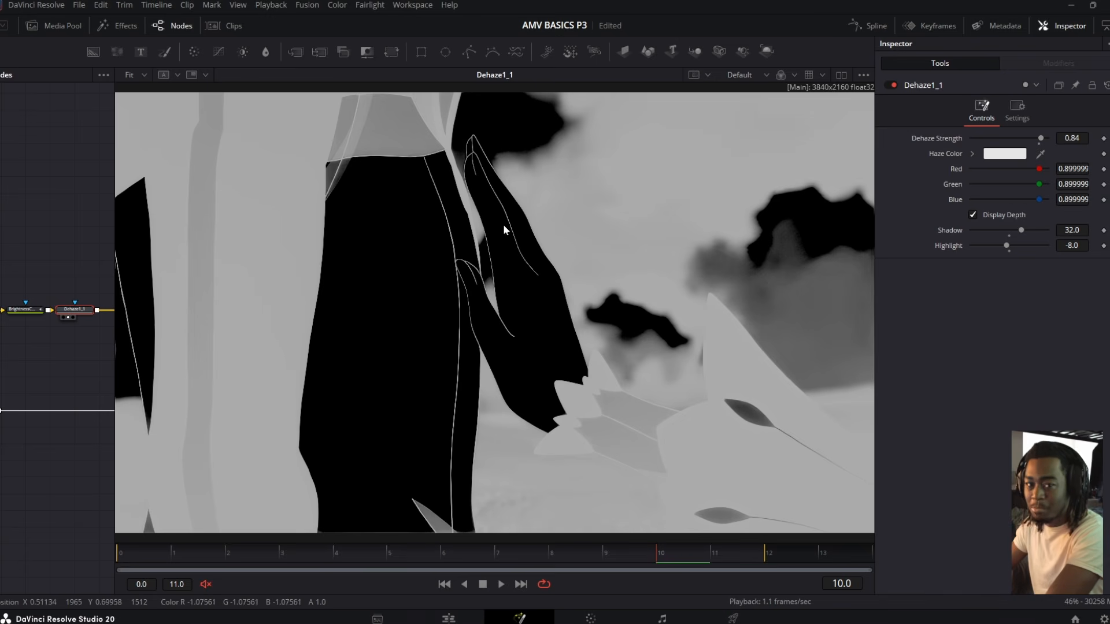
click(973, 216)
drag(1041, 138, 1049, 134)
Insert a uniFinisher node between the Dehaze node and the merge
drag(60, 251, 2, 235)
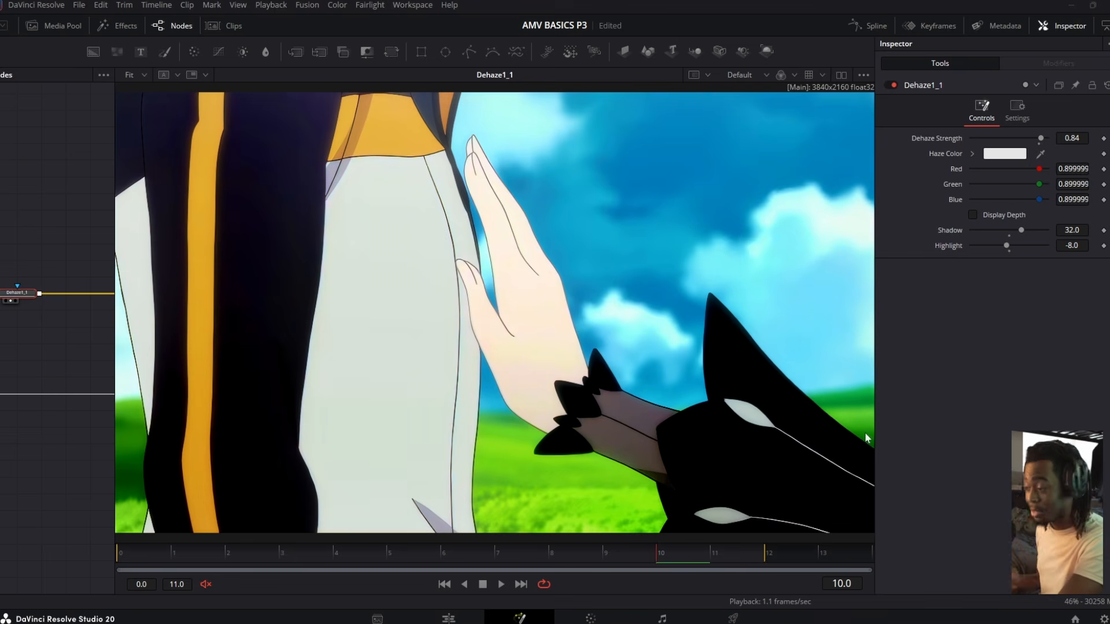
key(shift+space)
text(DEHA)
key(BackSpace)
key(BackSpace)
key(BackSpace)
key(BackSpace)
text(UNIFIN)
key(Return)
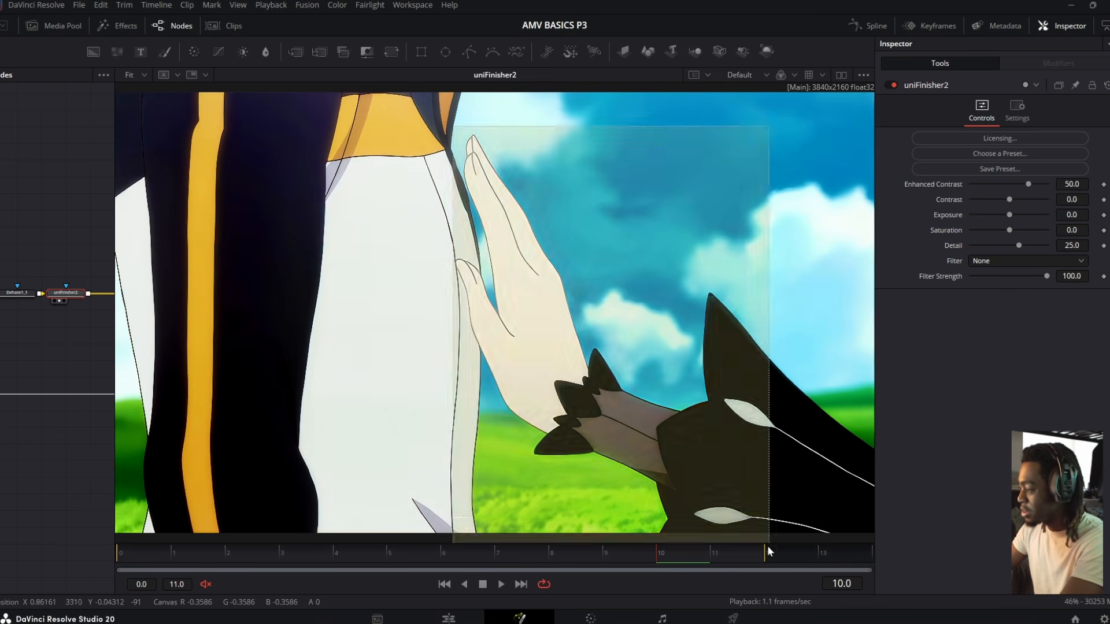
Undo and restore the uniFinisher insertion, and show the node in the viewer
key(ctrl+z)
key(ctrl+z)
key(ctrl+shift+z)
click(74, 294)
key(2)
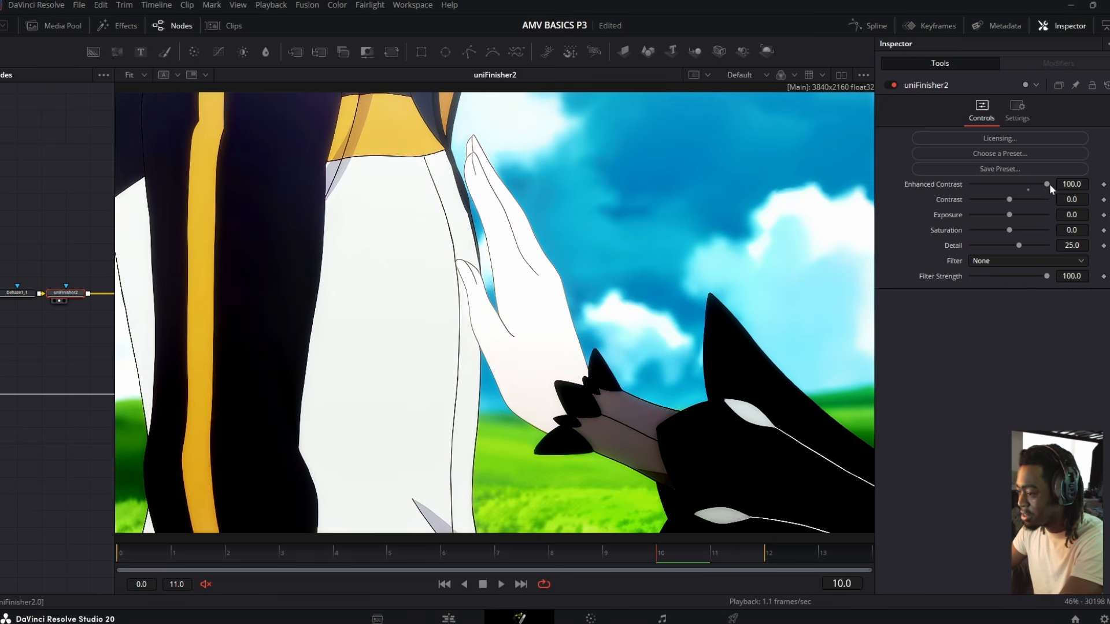
Set the uniFinisher's enhanced contrast to 63.0 and detail to 67.0, and apply the Atwater filter
click(1034, 245)
click(991, 260)
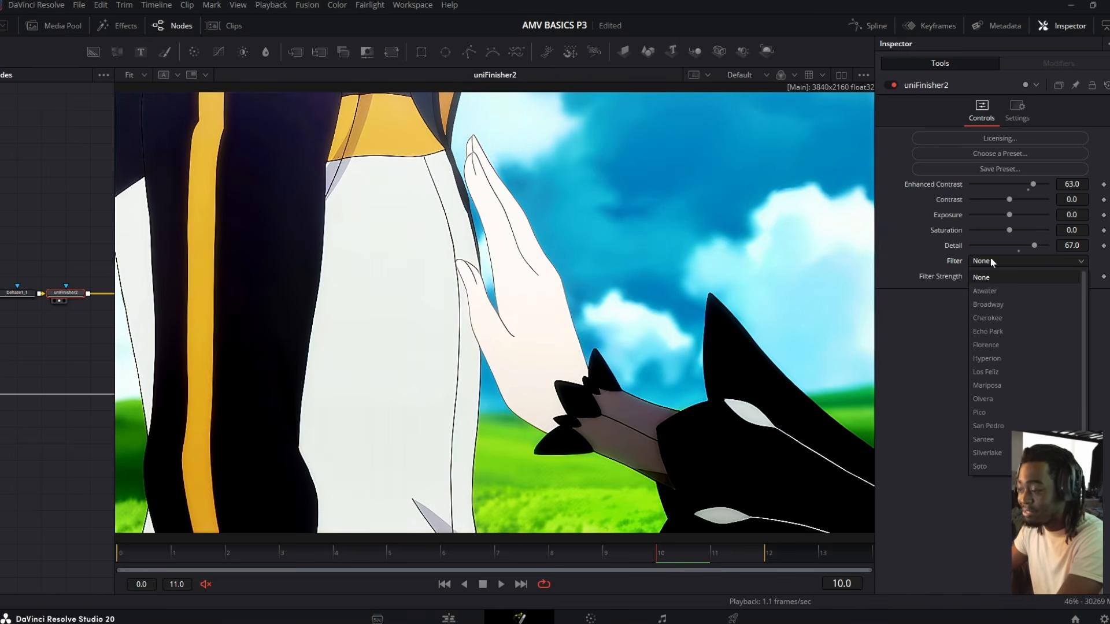
click(984, 291)
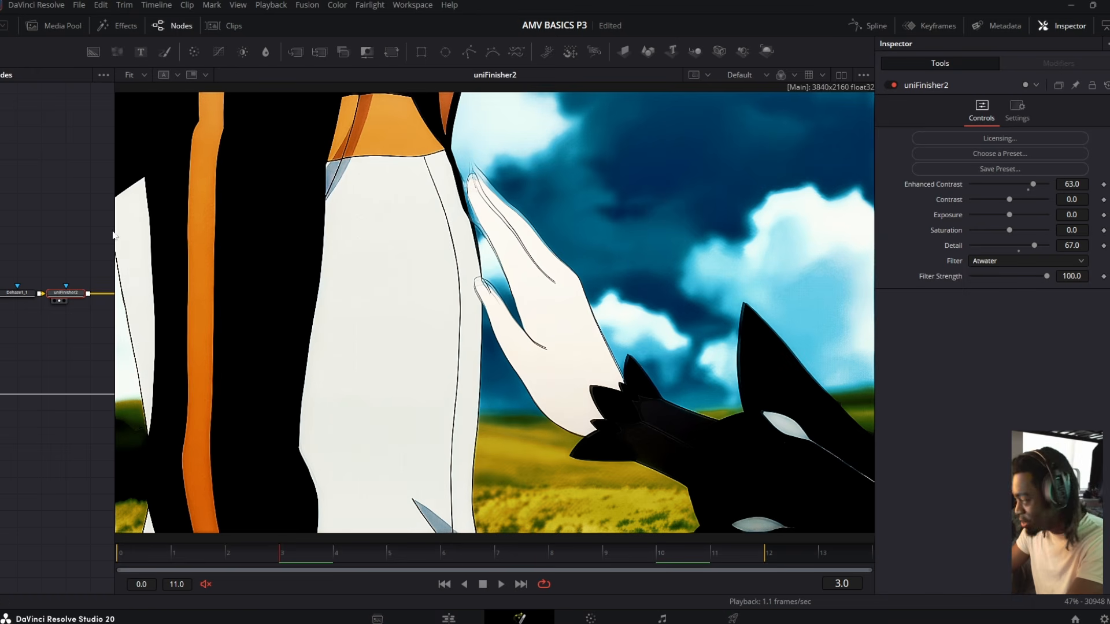
Widen the node area, check the finished composite on the Color page, and return to the Fusion page
drag(115, 230, 243, 234)
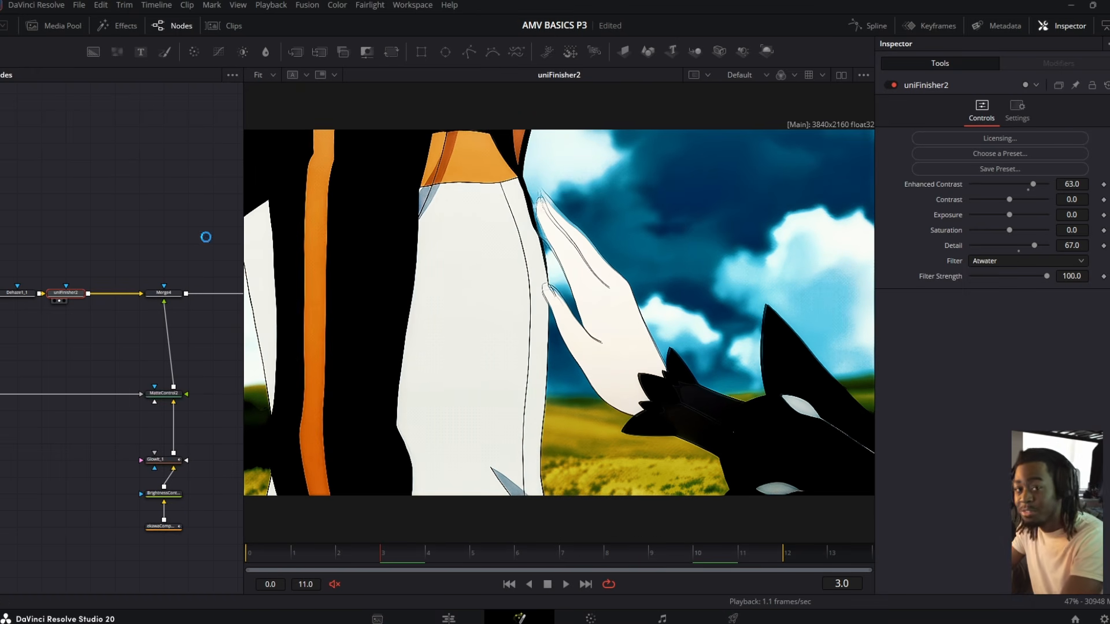
click(206, 242)
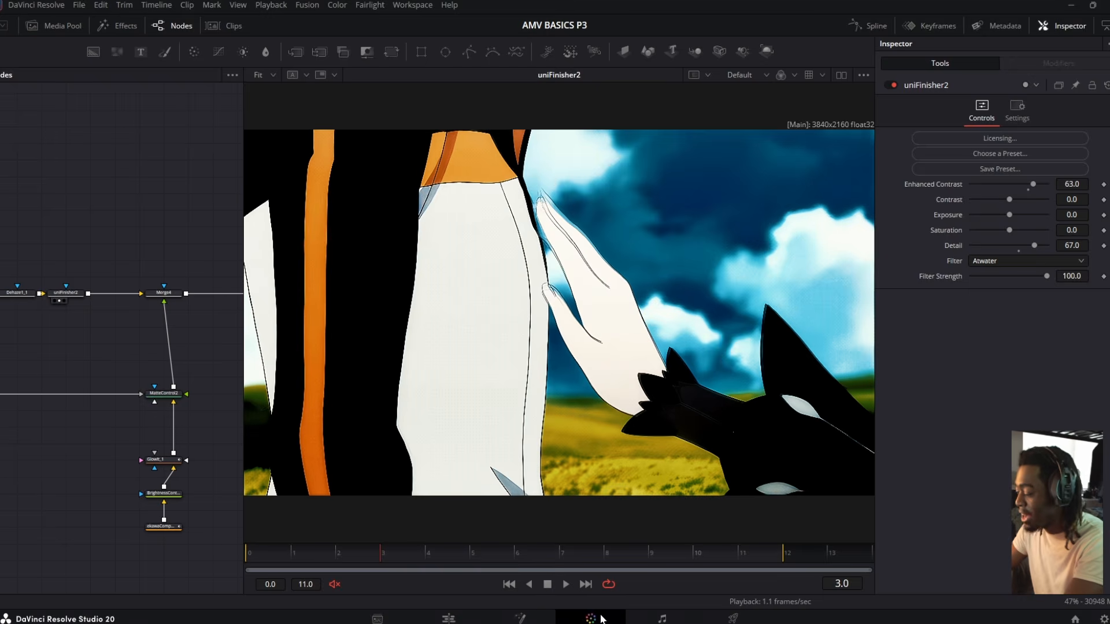
click(600, 618)
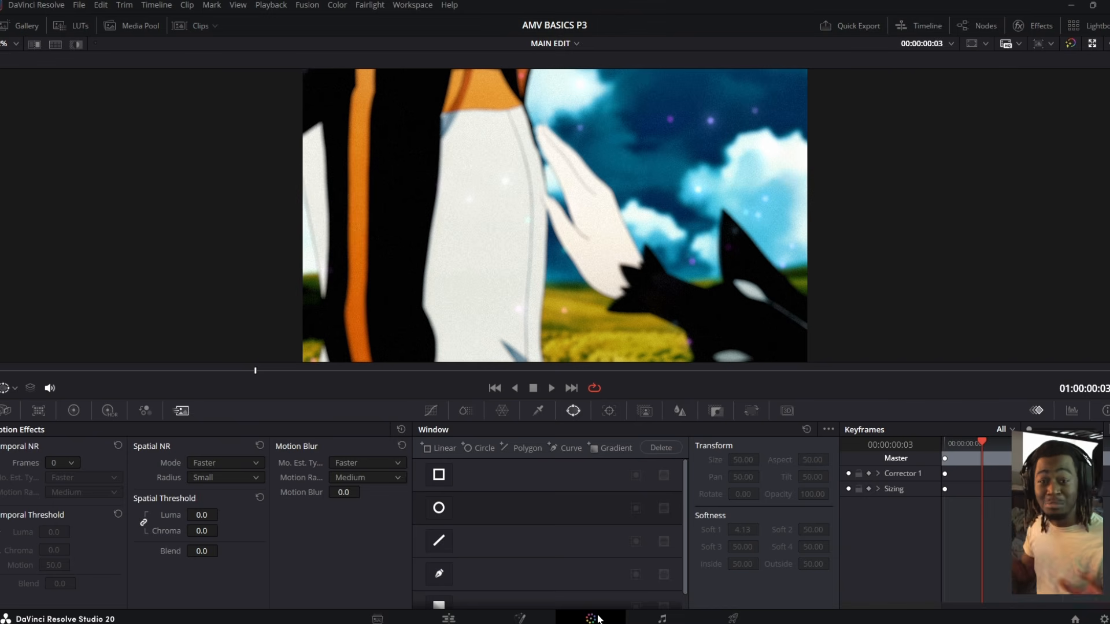
click(520, 618)
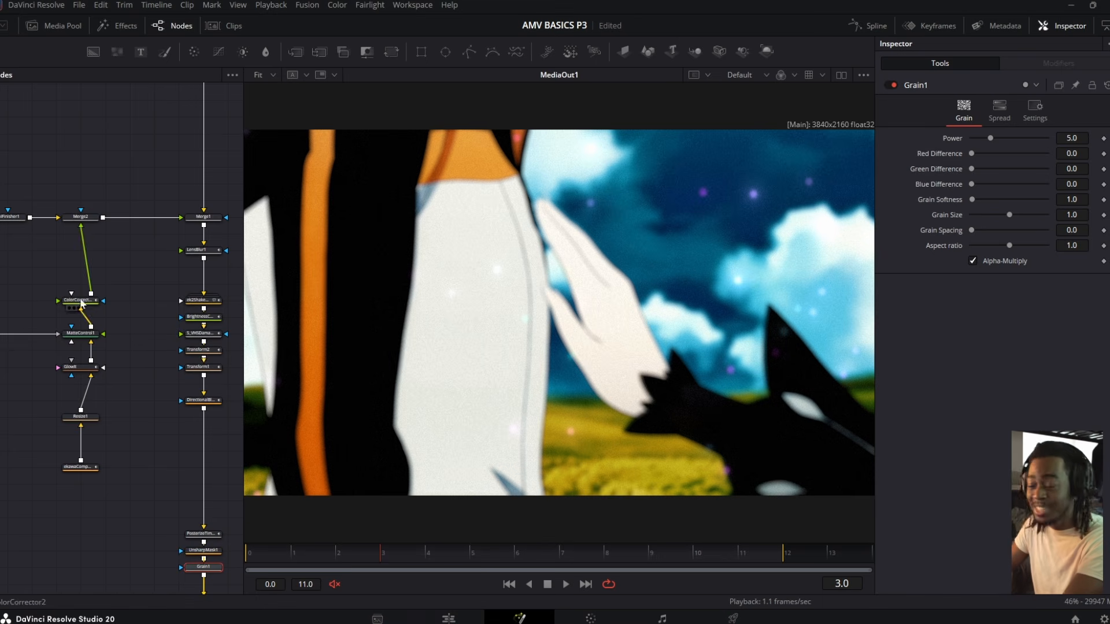
Browse the loose Color Corrector's correction modes and set it to Suppress
drag(33, 247, 199, 317)
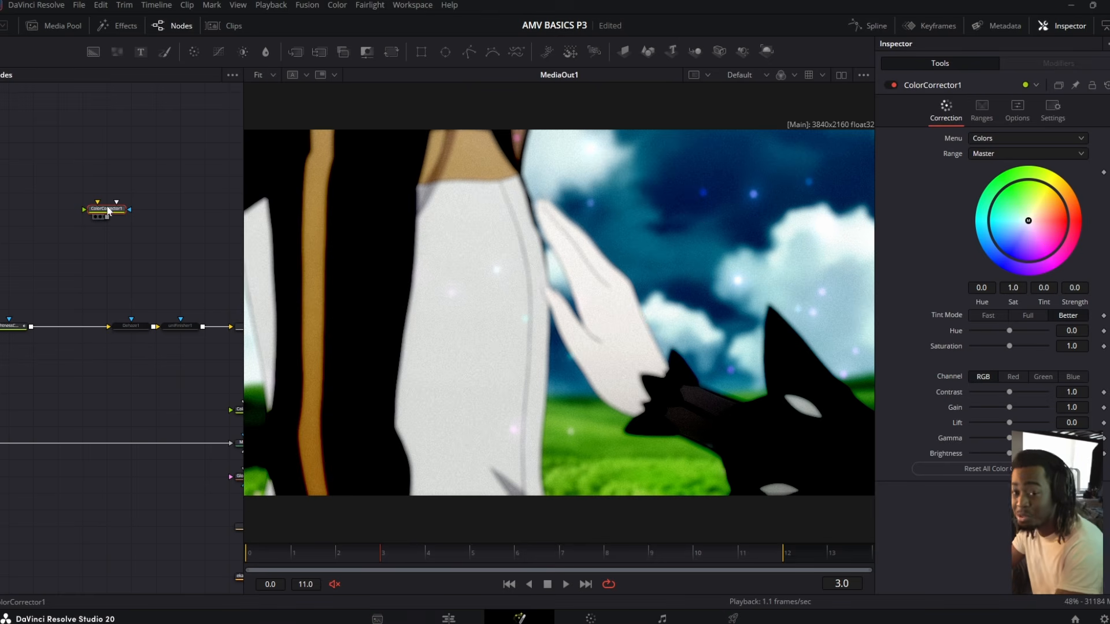
click(992, 138)
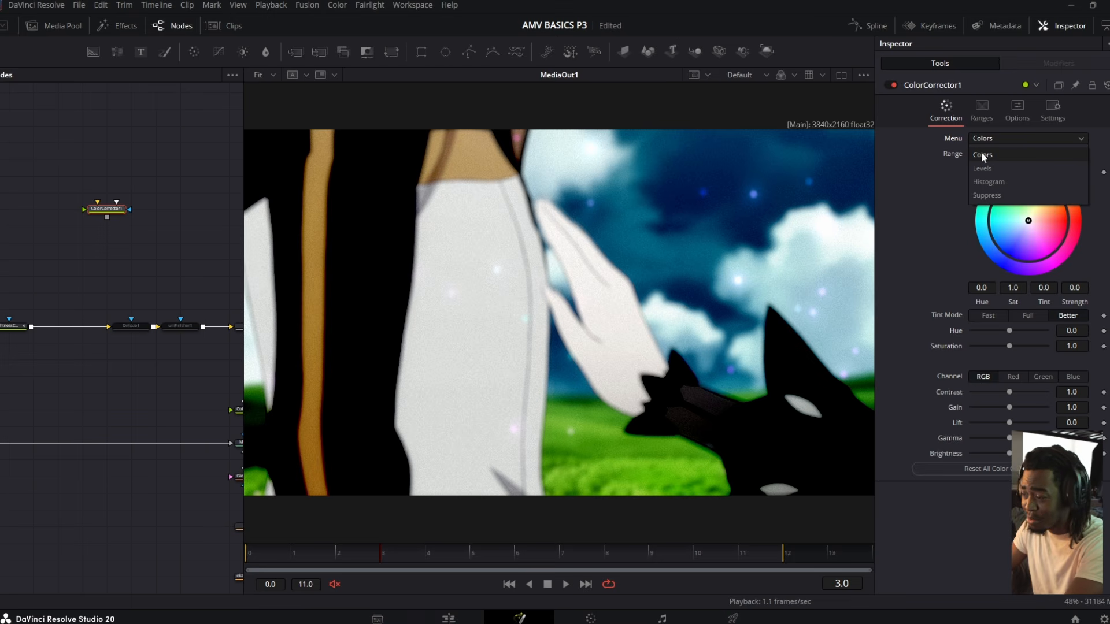
click(988, 181)
click(991, 139)
click(987, 196)
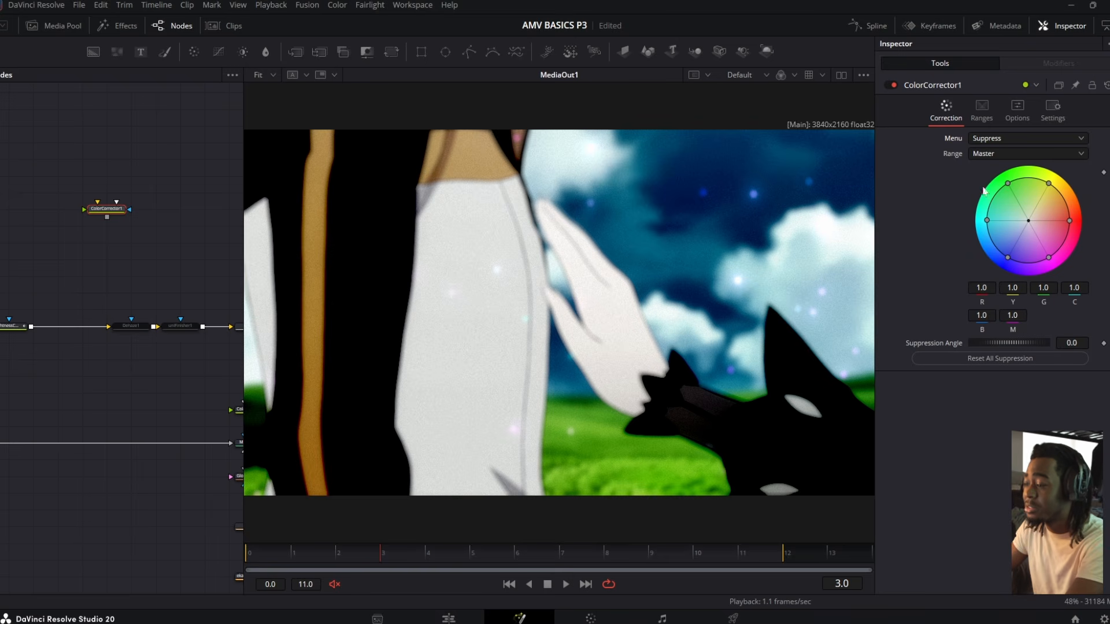
Feed the Color Corrector from the Brightness Contrast output and view it at frame 10
drag(31, 327, 103, 209)
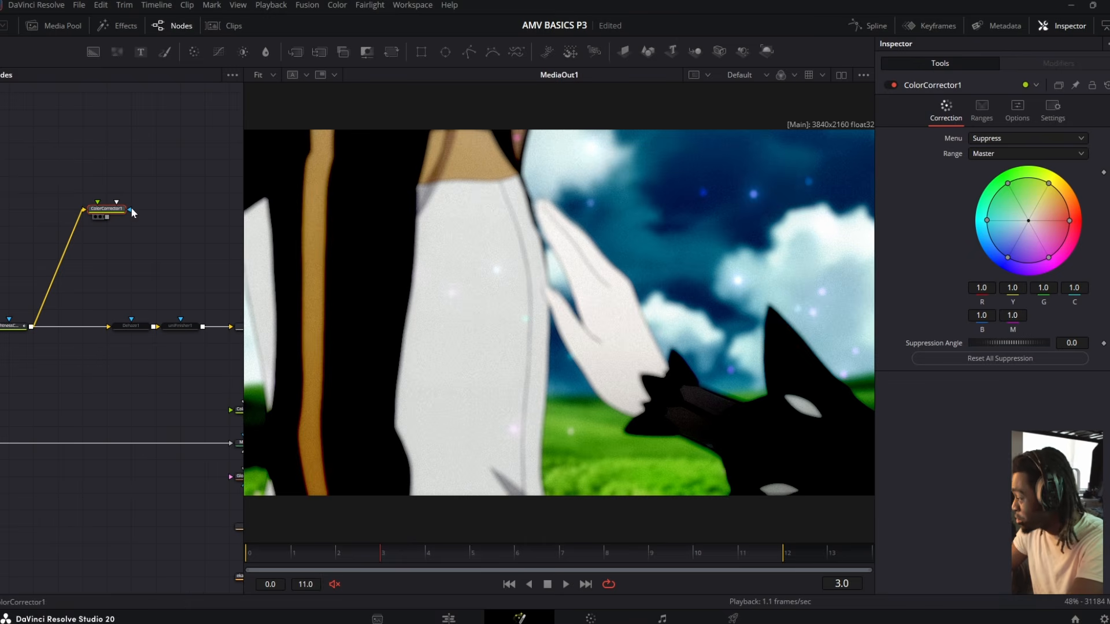
key(2)
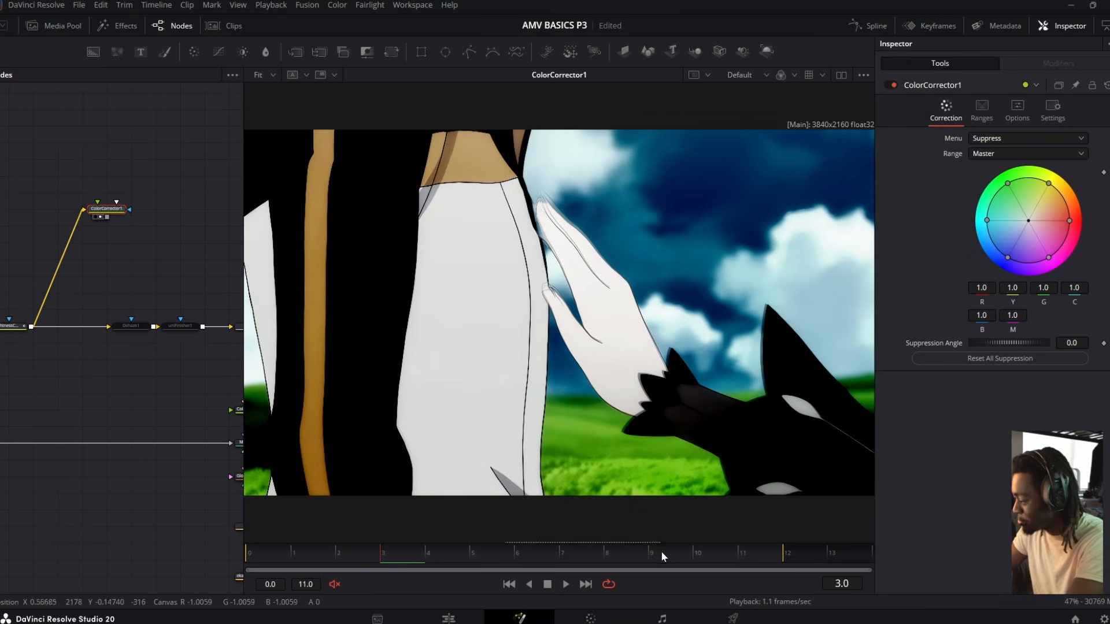
drag(653, 553, 693, 553)
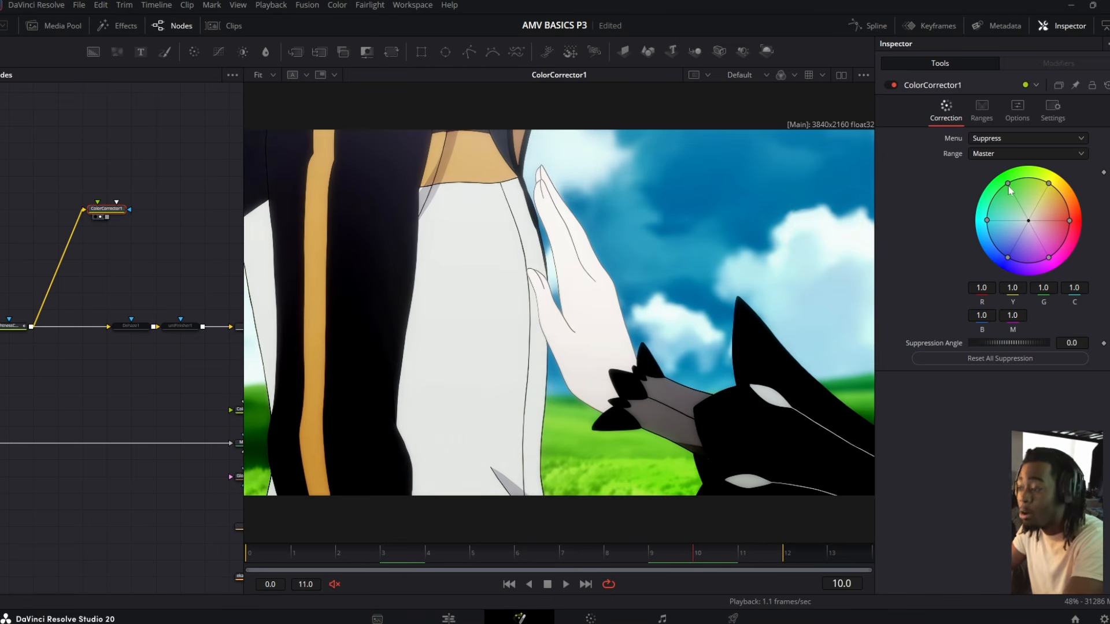
Try suppressing green and cyan to 0.0 in the Color Corrector with a suppression angle of -0.0556
drag(1008, 184, 1028, 221)
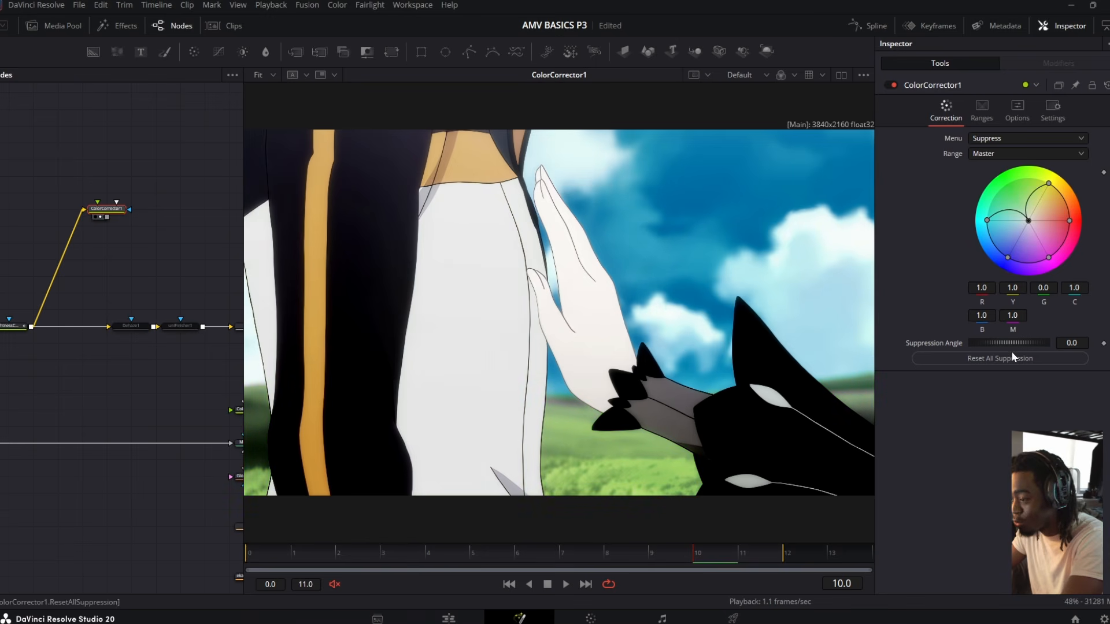
drag(1006, 343, 980, 334)
drag(989, 207, 1028, 220)
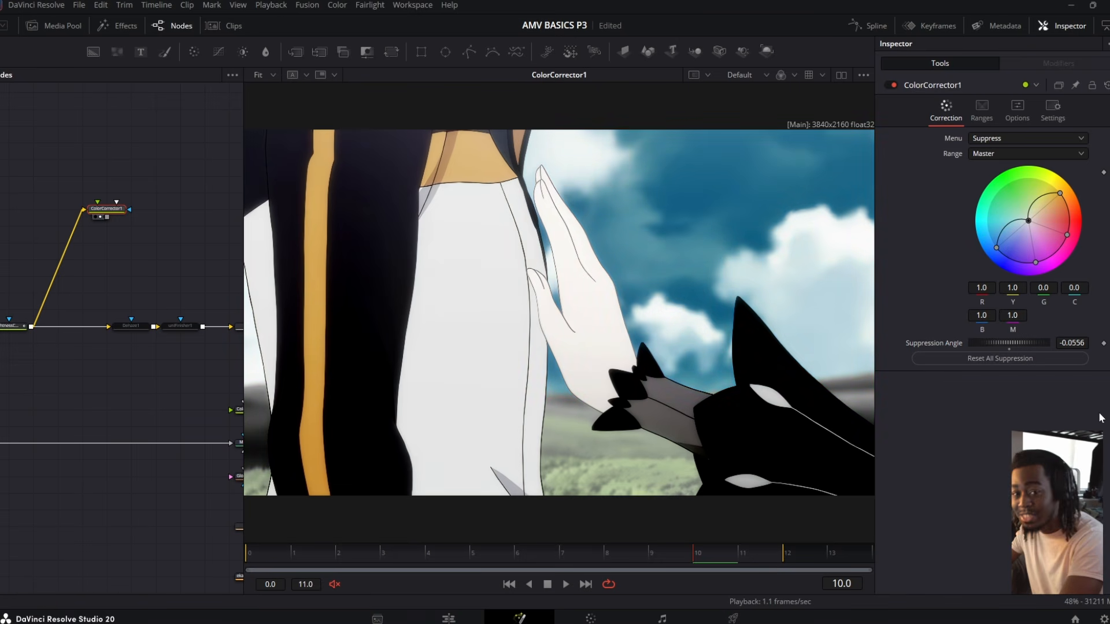
Switch the Color Corrector to Colors, and tint the shadows red and the midtones cyan at strength 0.9587
click(1070, 138)
click(995, 137)
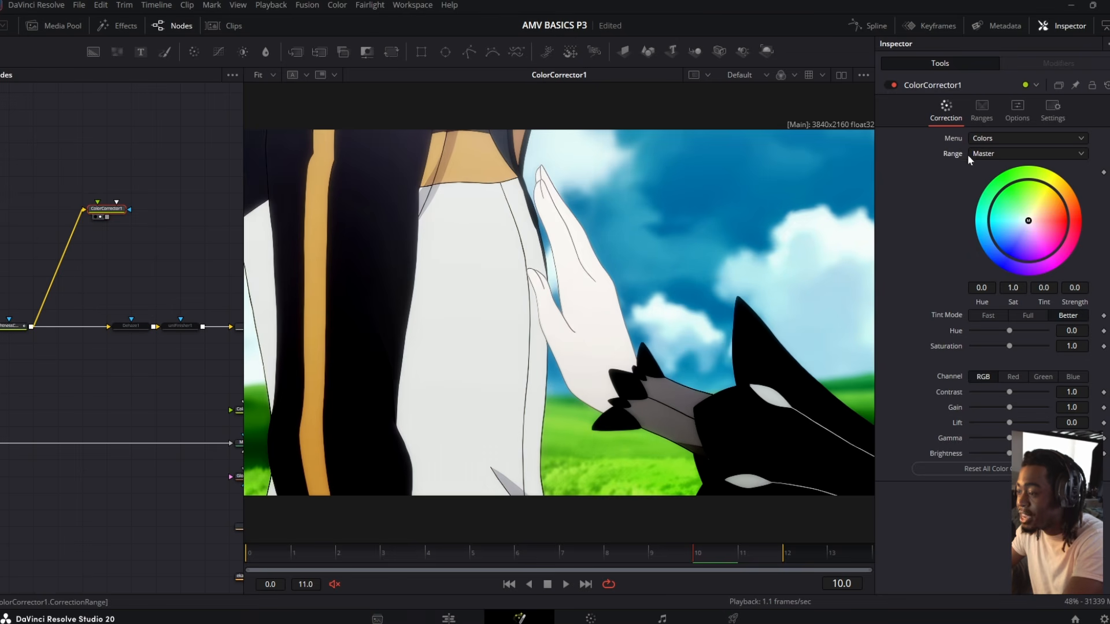
click(982, 138)
click(979, 149)
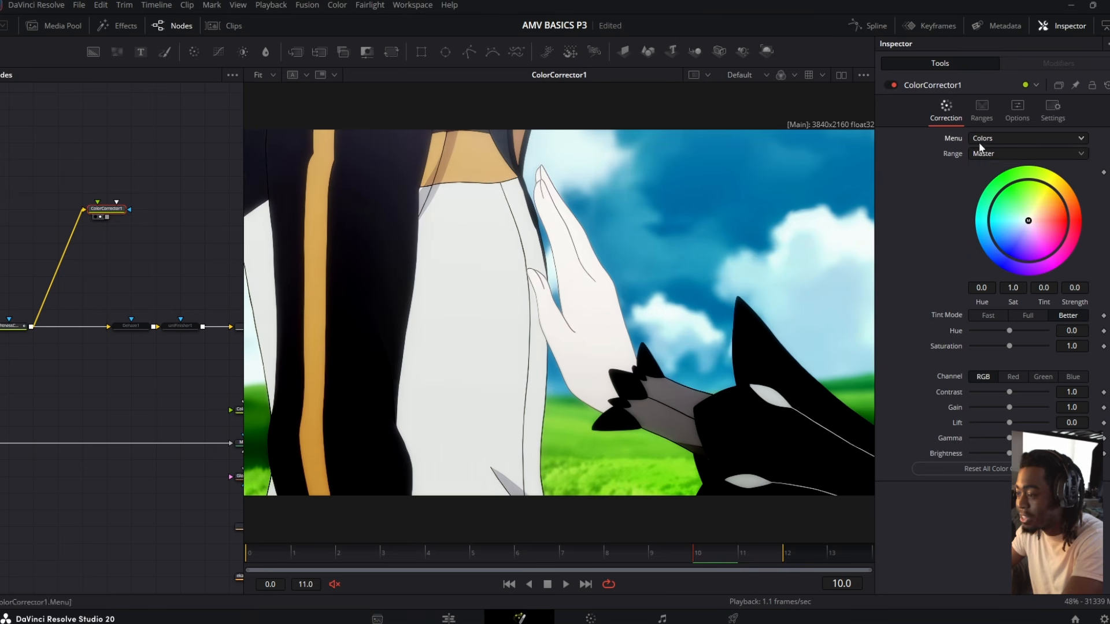
click(981, 152)
click(984, 185)
drag(1028, 221, 1095, 209)
drag(1028, 221, 991, 221)
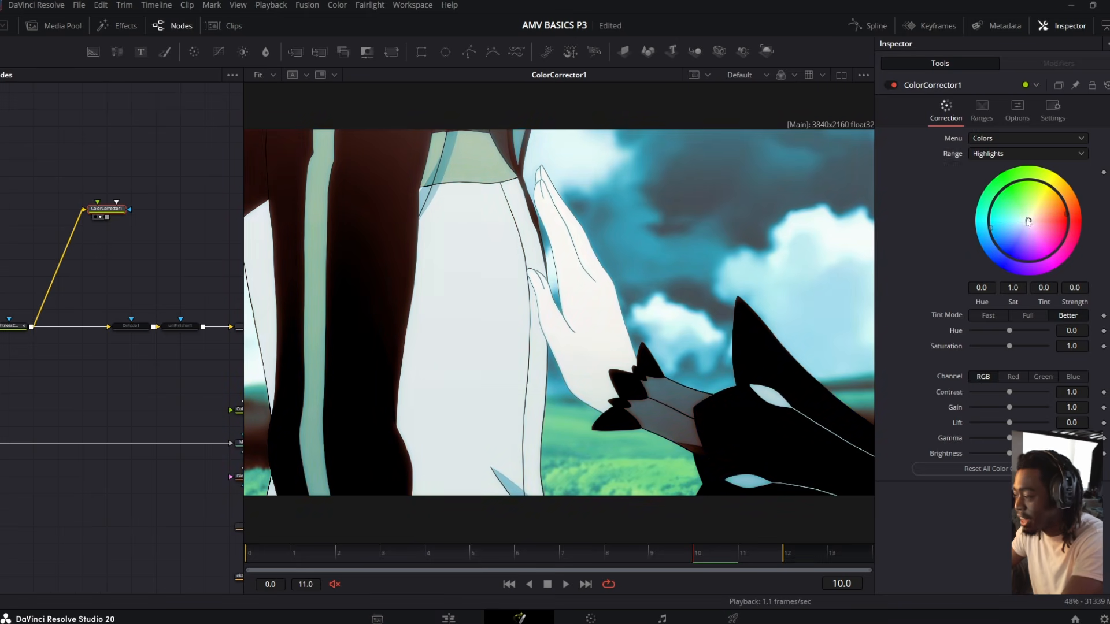
Tint the highlights blue-violet at strength 0.0839 with a contrast of 1.86, and switch the range to Midtones
mouse_move(1028, 220)
mouse_down()
mouse_move(1020, 177)
mouse_move(1025, 230)
mouse_up()
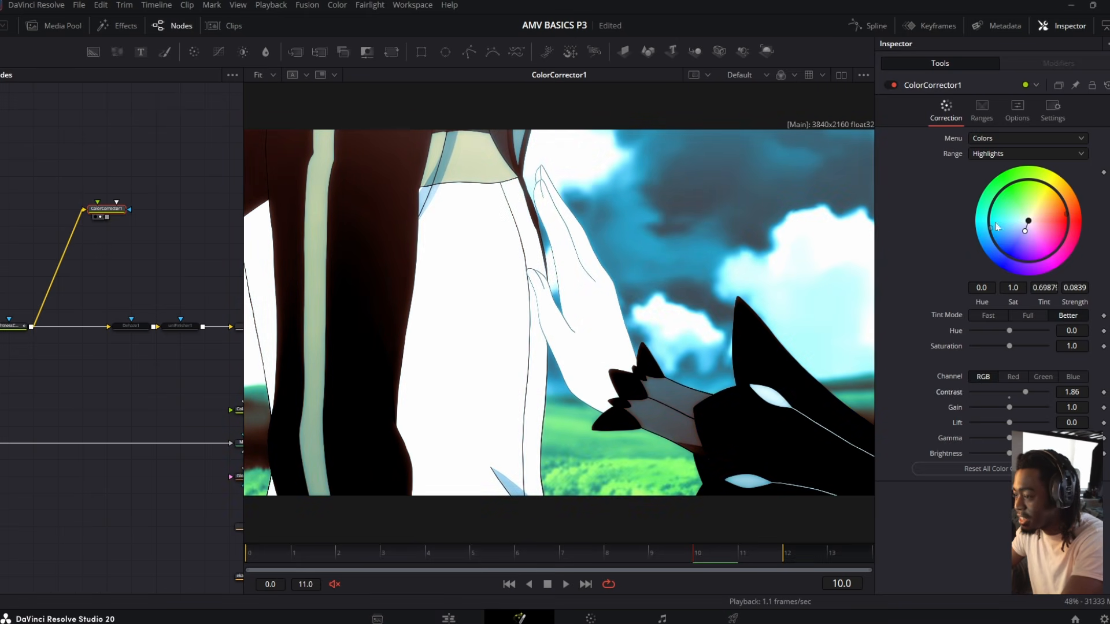
click(999, 154)
click(995, 198)
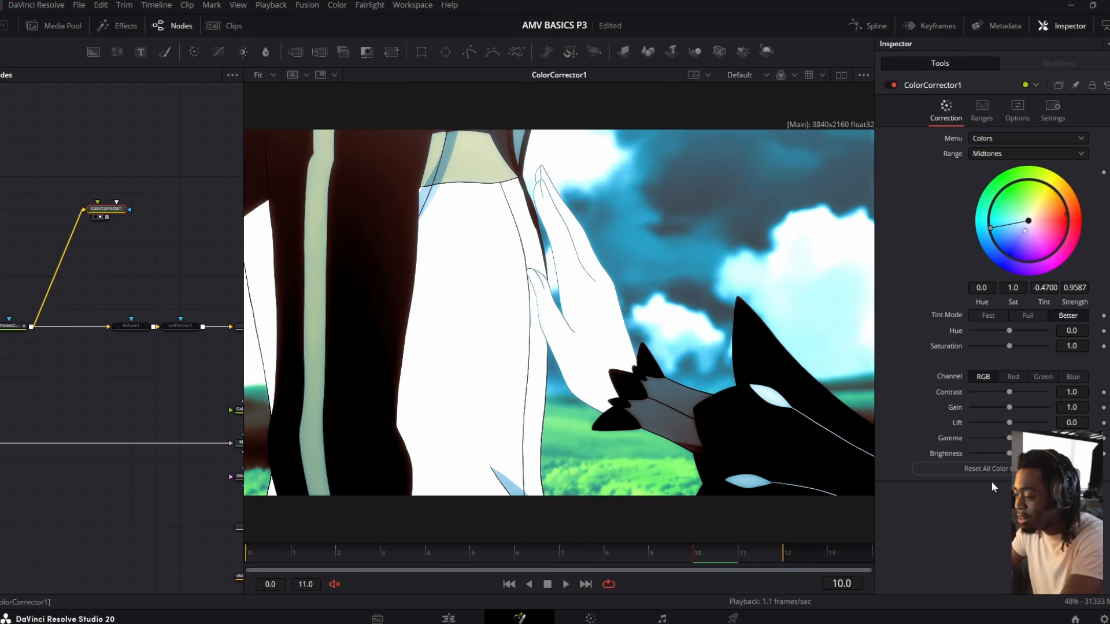
Set the midtones to contrast 1.13 and saturation 0.47, and reduce the Color Corrector's blend to 0.087
drag(1009, 392, 1011, 392)
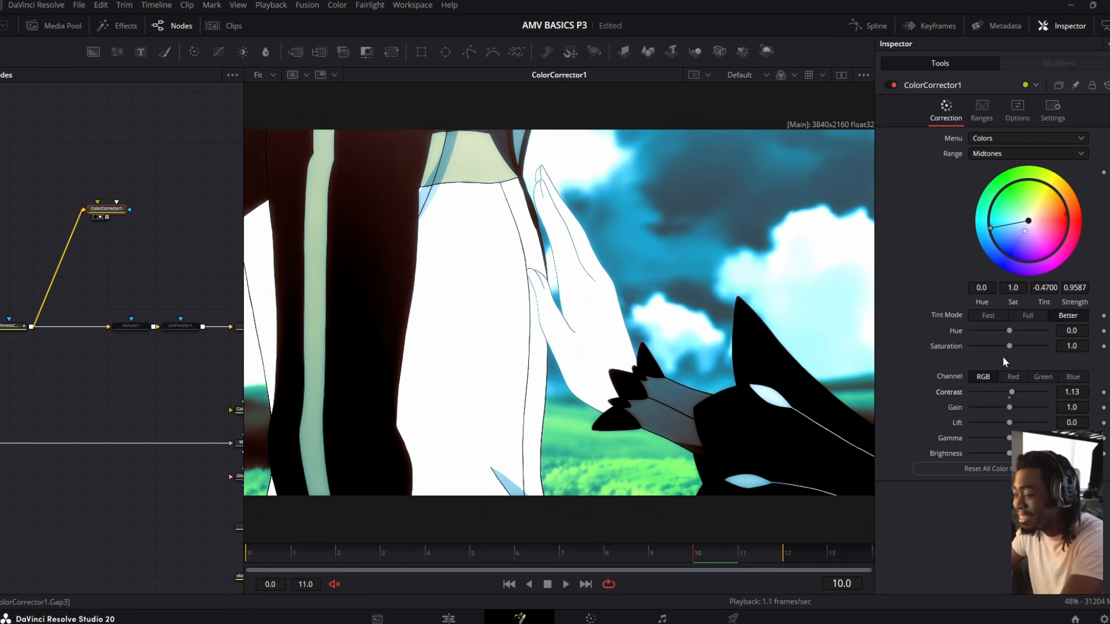
drag(1009, 346, 989, 345)
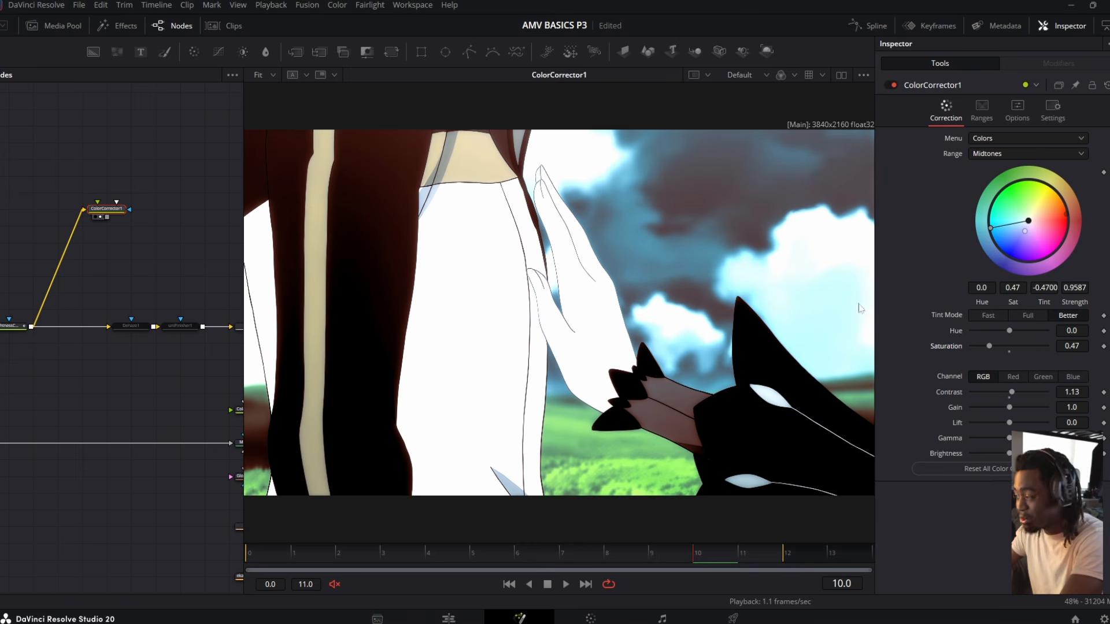
click(1063, 115)
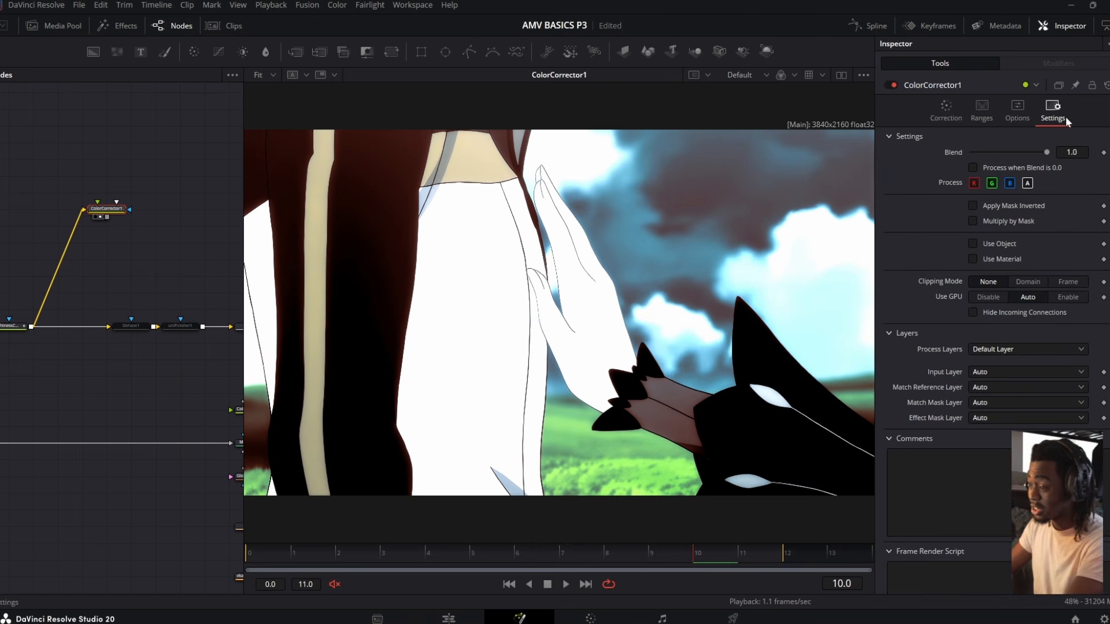
click(946, 110)
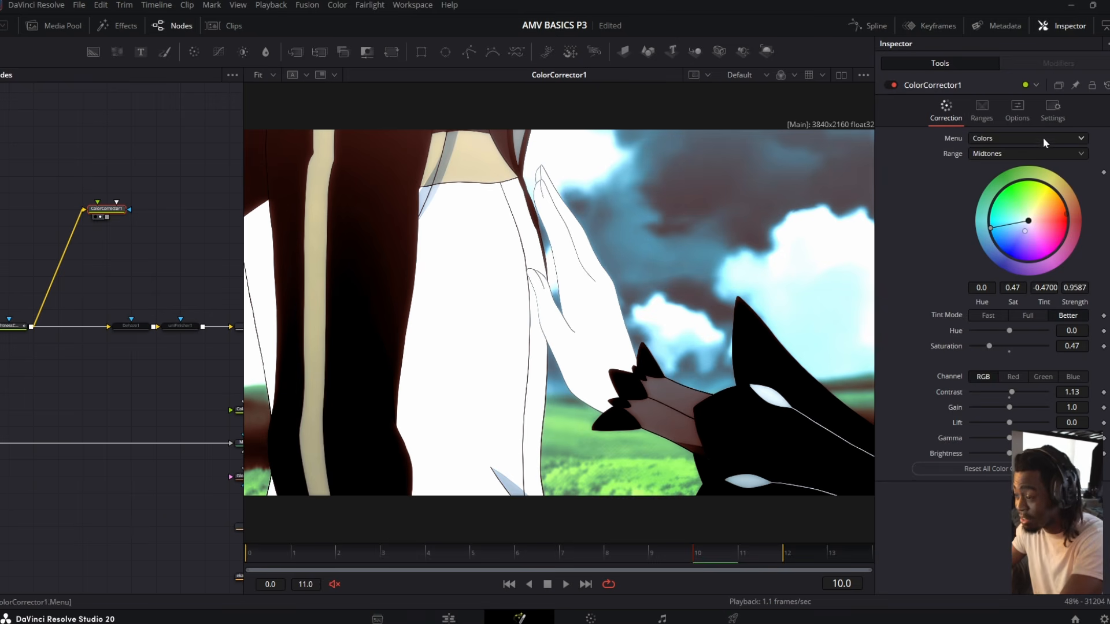
click(1035, 124)
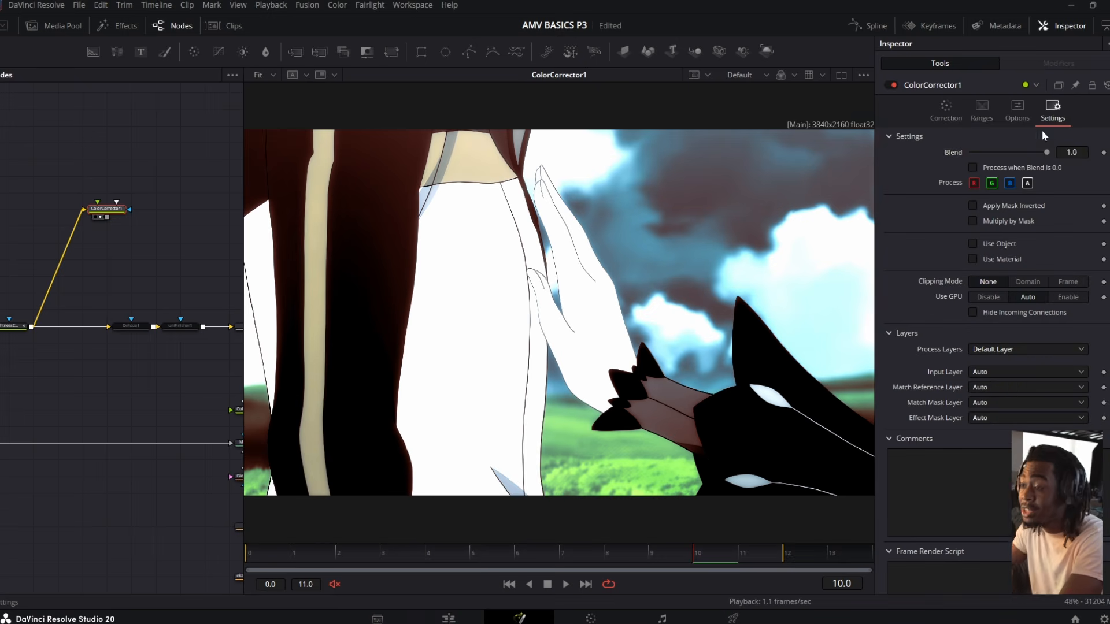
drag(1042, 151, 983, 158)
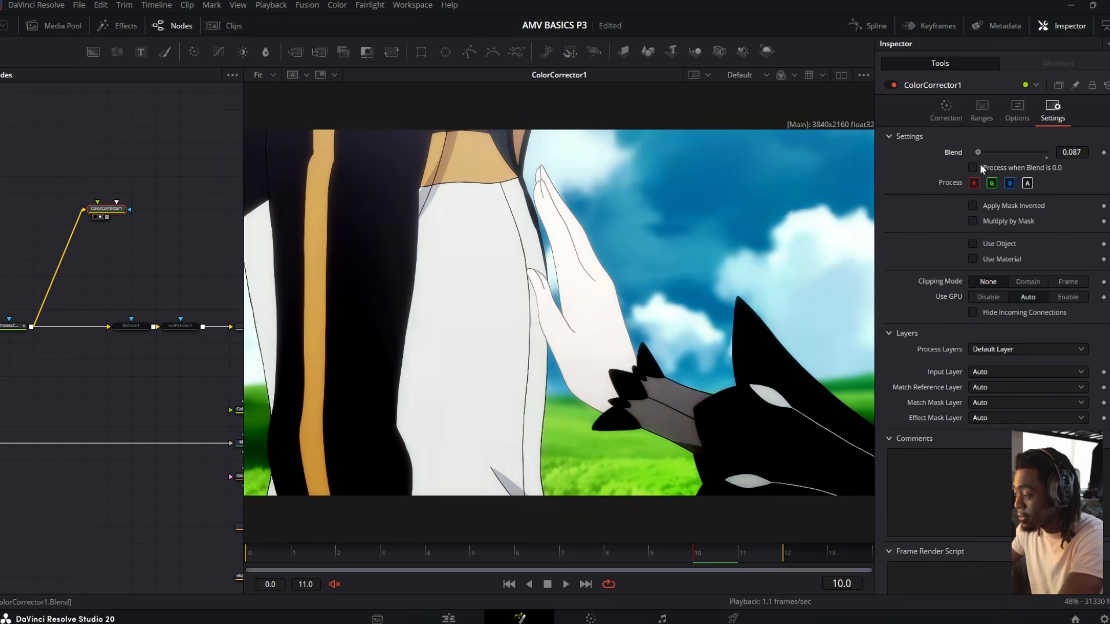
Tint the Color Corrector's master range orange at strength 0.2485, comparing the Better, Fast and Full tint modes
click(946, 110)
click(1068, 315)
drag(1028, 220, 1057, 206)
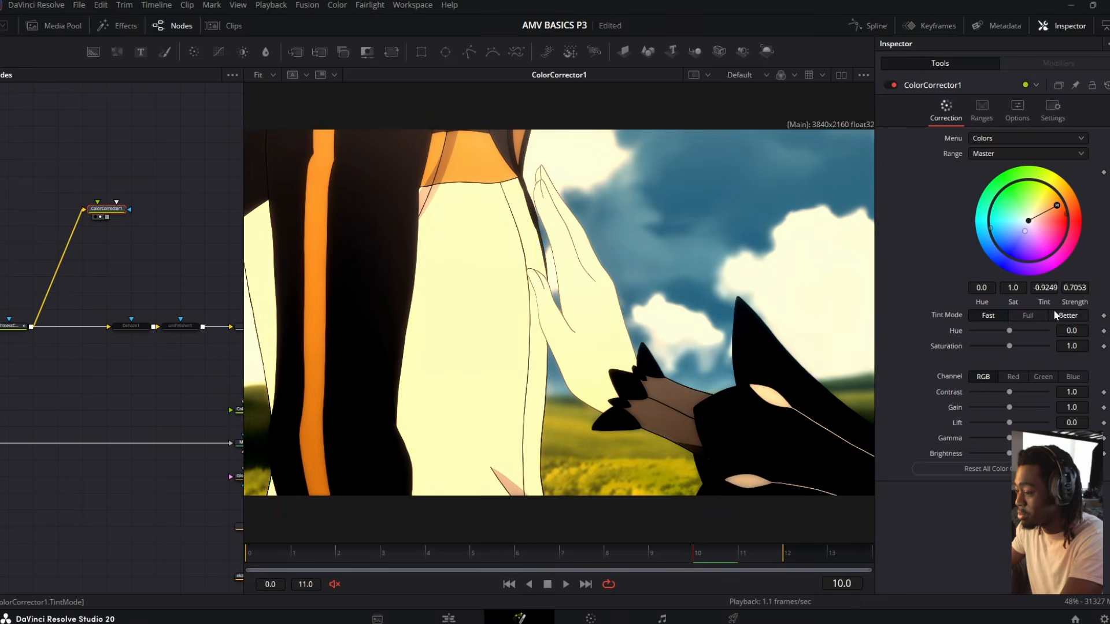
click(1053, 315)
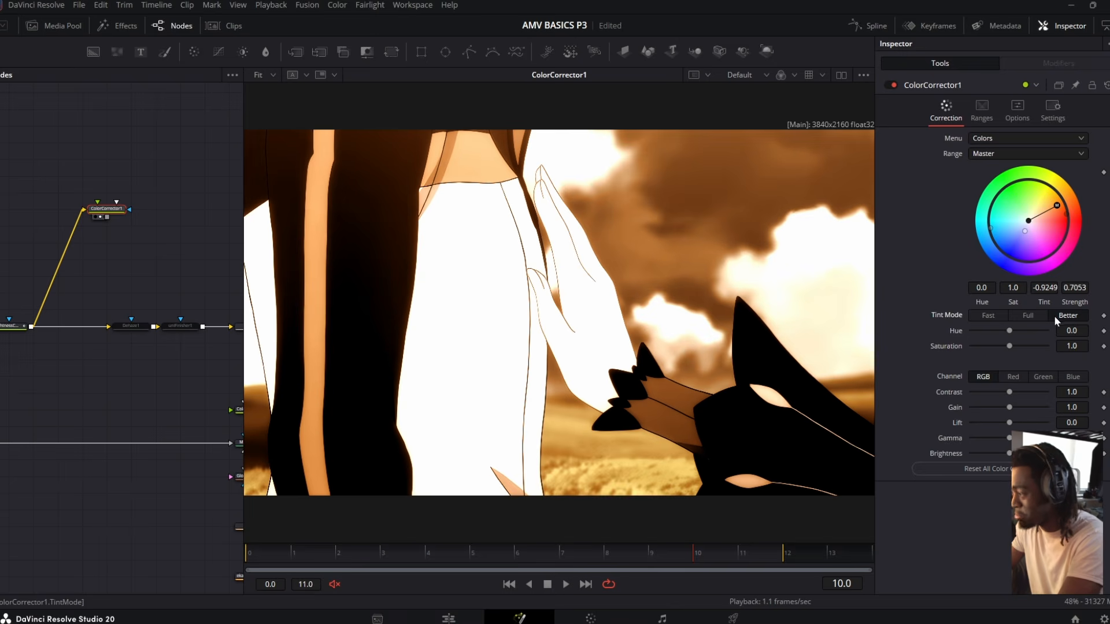
mouse_move(1057, 206)
mouse_down()
mouse_move(1034, 213)
mouse_move(1044, 212)
mouse_up()
click(994, 316)
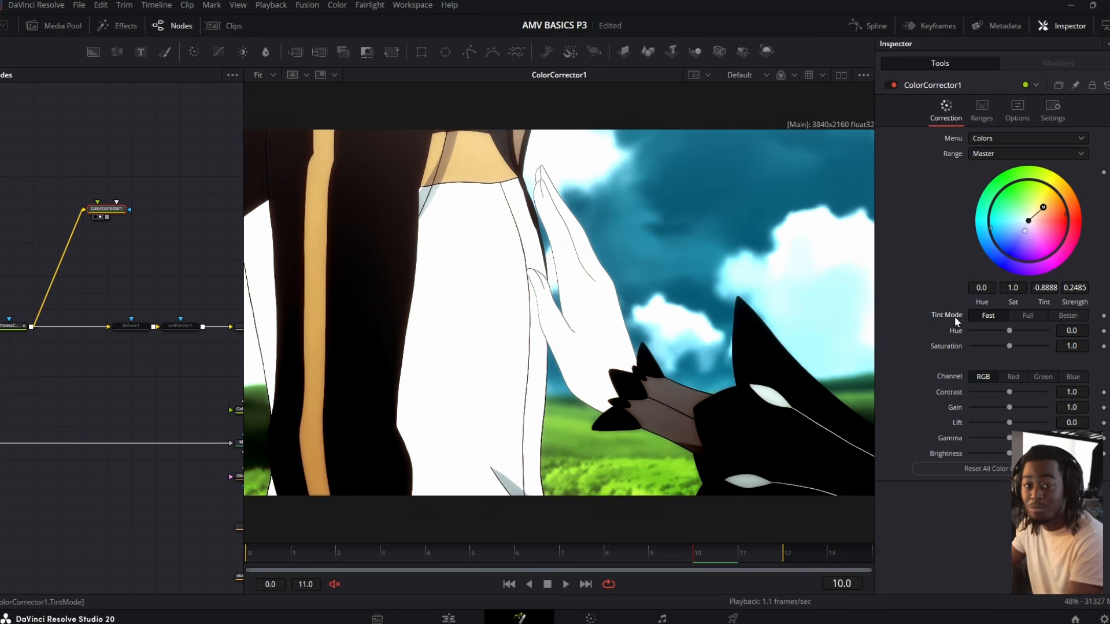
click(1067, 316)
click(1032, 314)
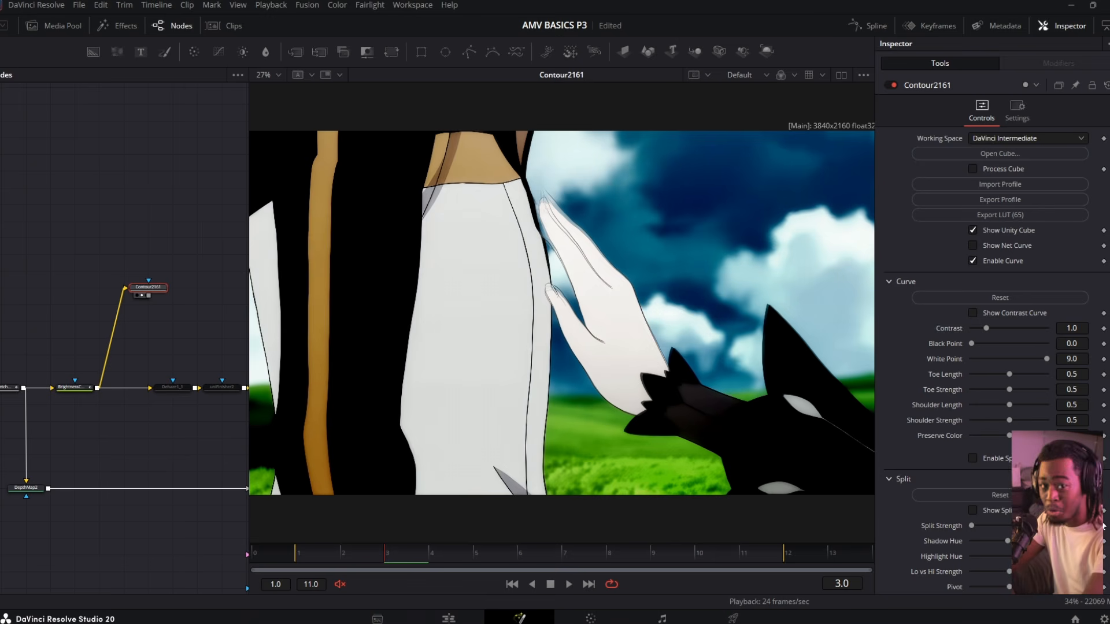
Using the contrast curve display, set Contour2161's contrast to 1.15, black point to 0.0346, white point to 8.146 and toe length to 0.709
scroll(955, 432, down, 3)
scroll(970, 410, up, 3)
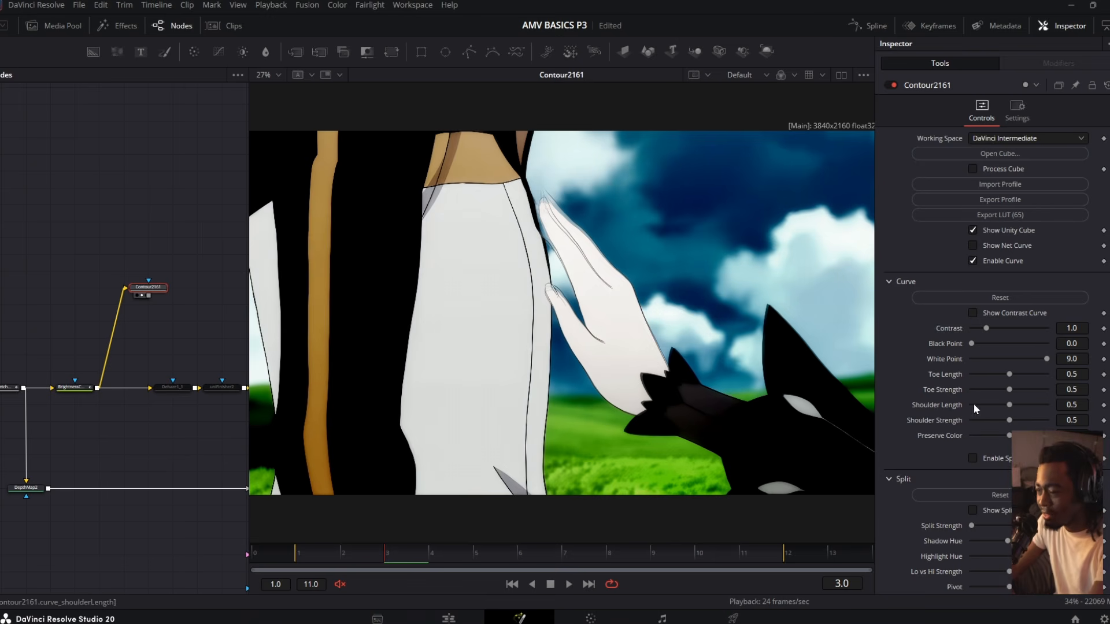
scroll(985, 329, down, 13)
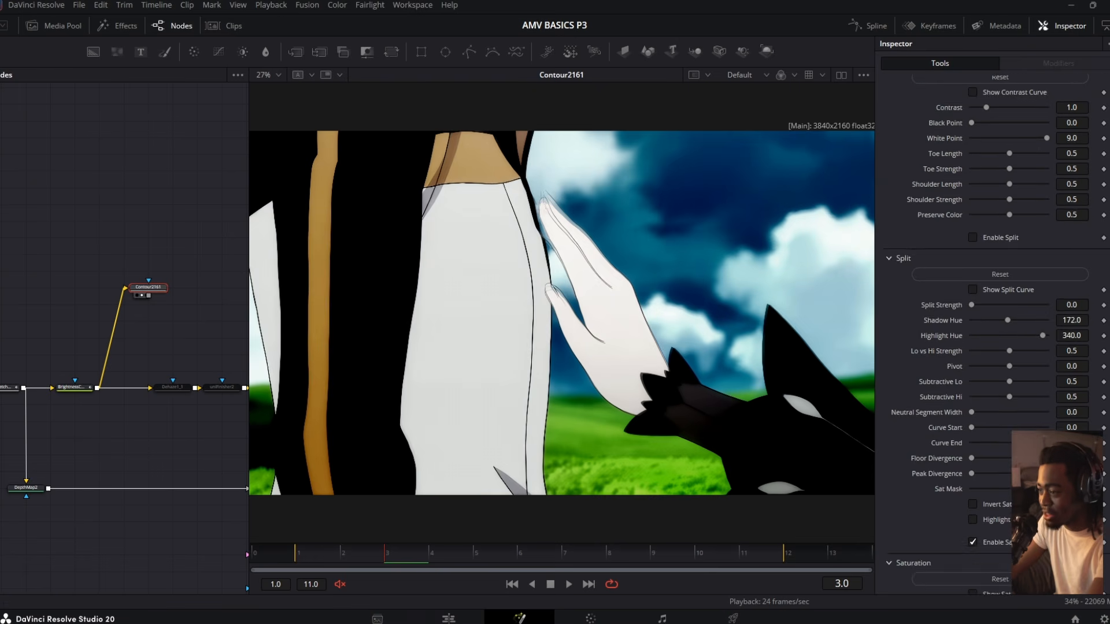
scroll(1028, 270, down, 20)
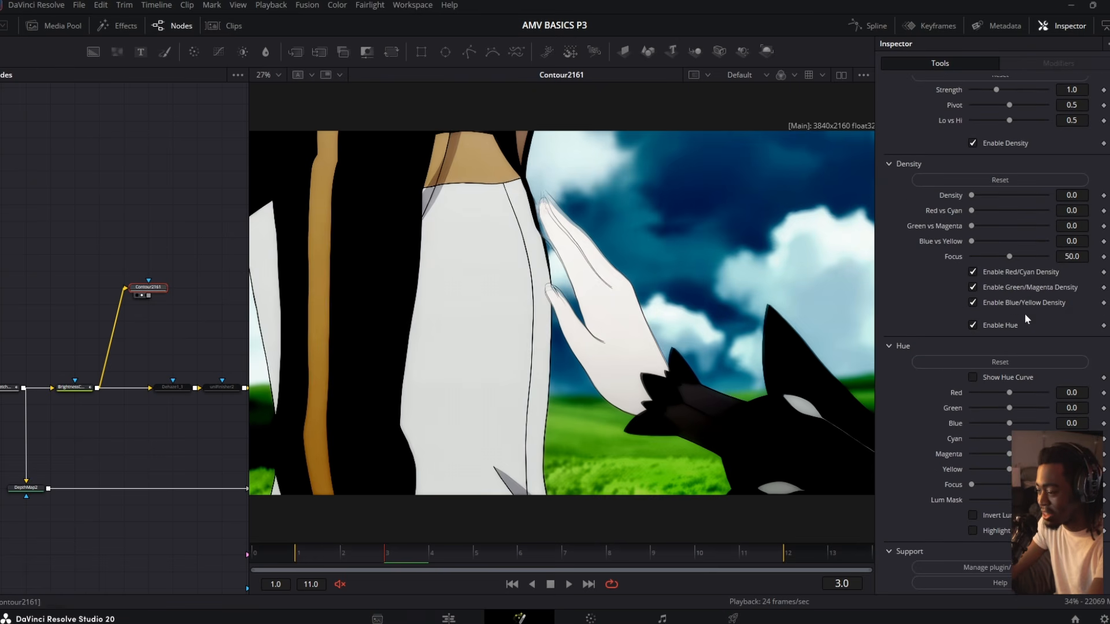
scroll(1022, 377, up, 20)
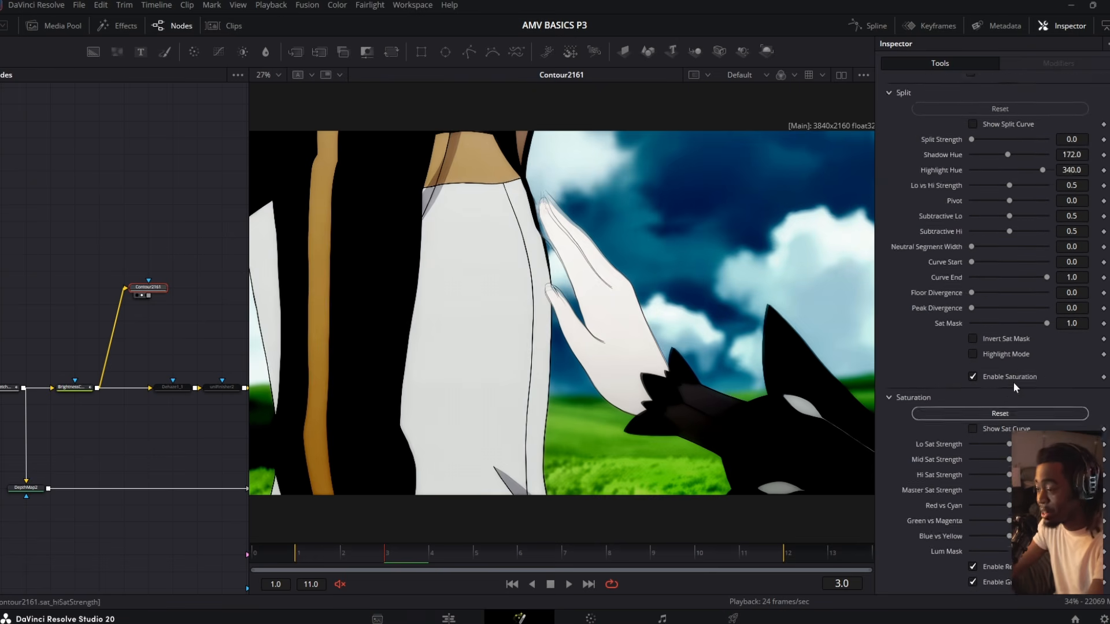
scroll(1014, 381, down, 2)
click(975, 221)
mouse_move(987, 237)
mouse_down()
mouse_move(1012, 234)
mouse_move(991, 237)
mouse_up()
drag(972, 251, 1013, 283)
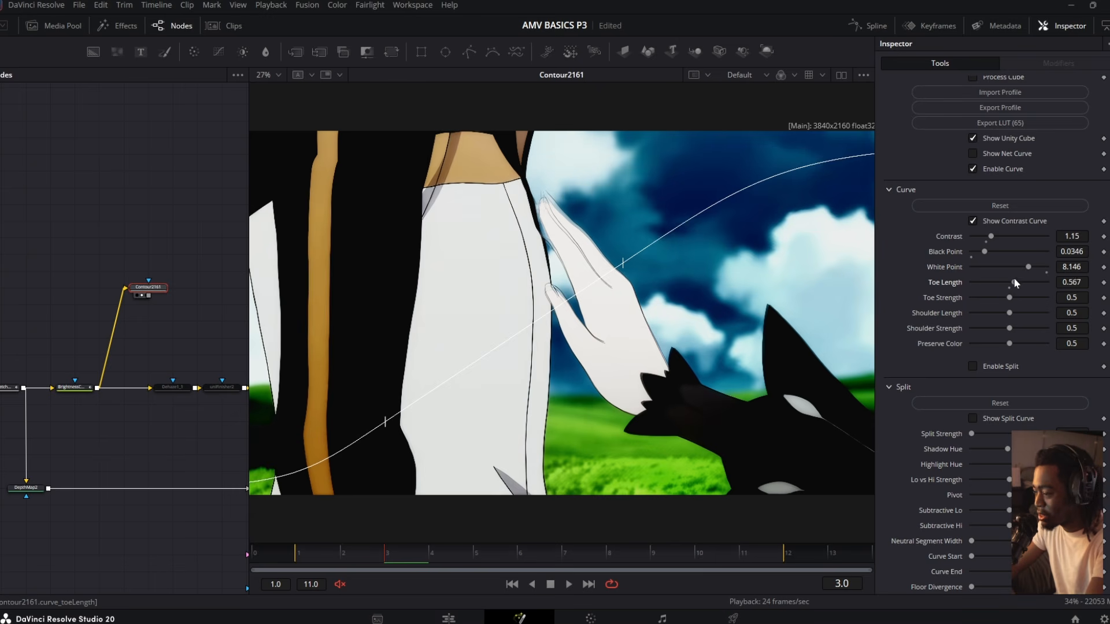
click(973, 221)
Enable Split with strength 2.0, highlight hue 258, Lo vs Hi 0.882, neutral segment width 0.638 and floor divergence 0.646
scroll(966, 324, down, 3)
click(974, 263)
scroll(954, 289, down, 3)
click(972, 222)
drag(977, 239, 1037, 283)
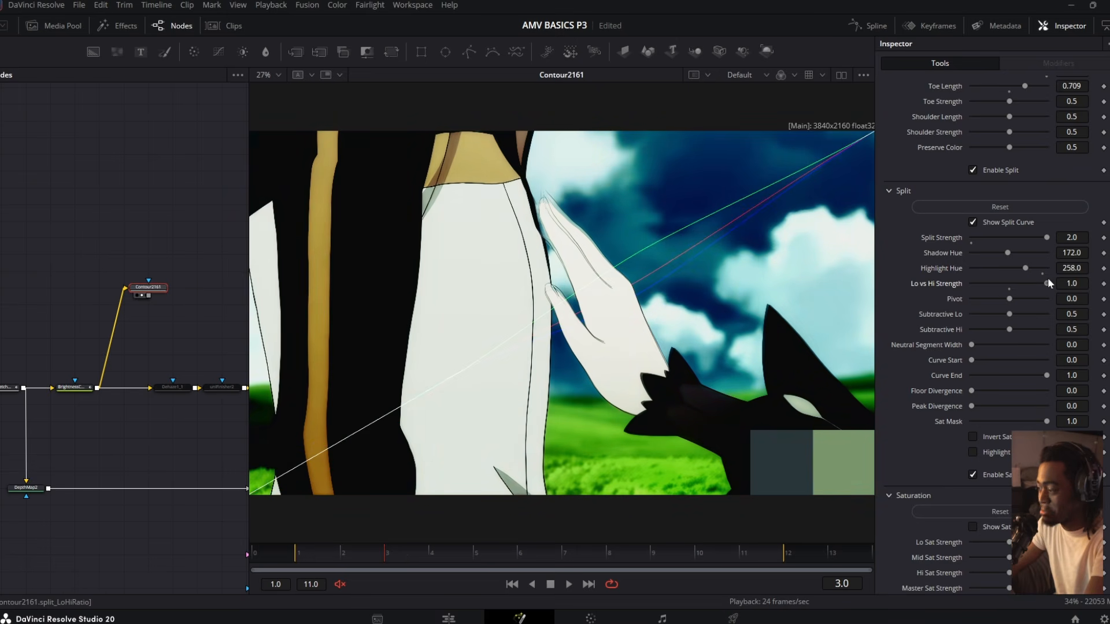
drag(978, 345, 1020, 345)
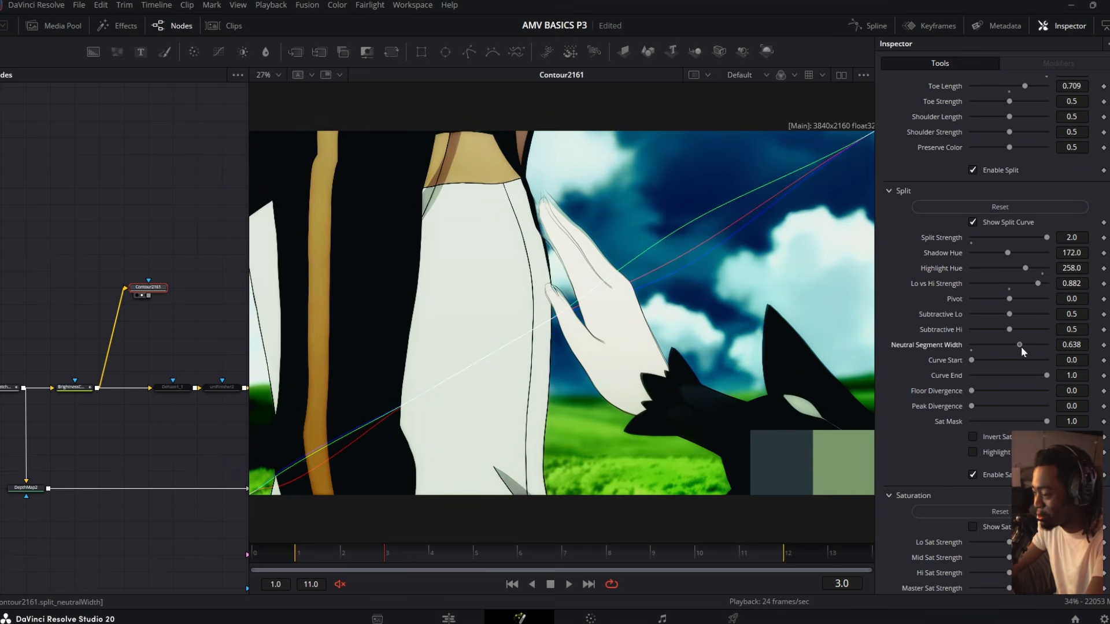
drag(971, 393, 1024, 388)
Set the Contour saturation to 55.9 Red vs Cyan, 78.7 Green vs Magenta and 12.6 Blue vs Yellow
scroll(982, 381, down, 3)
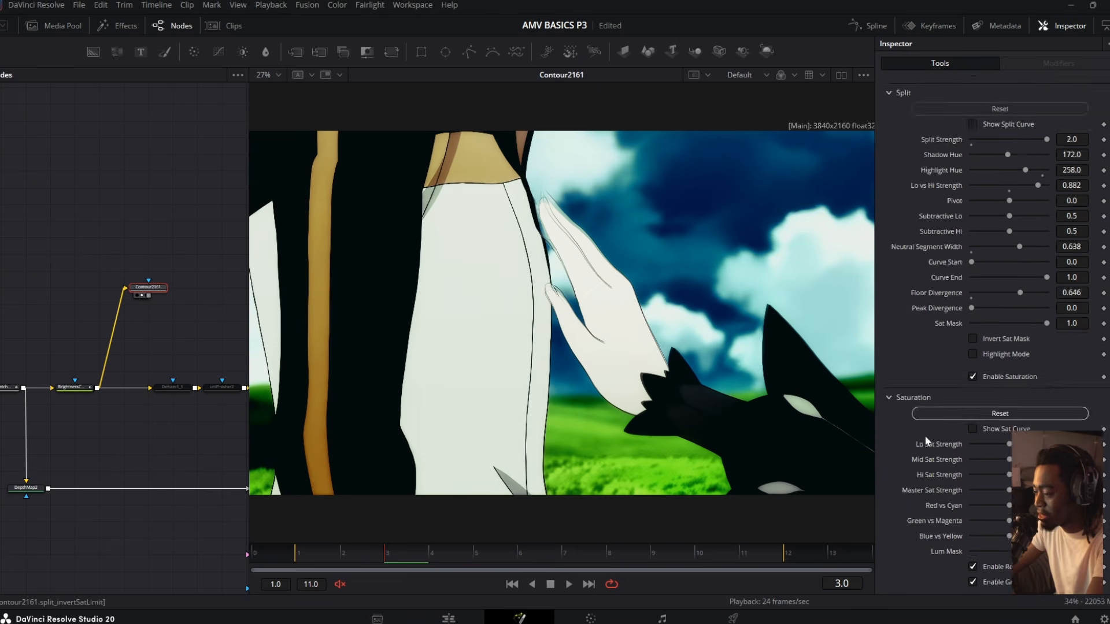
scroll(940, 386, down, 3)
click(986, 234)
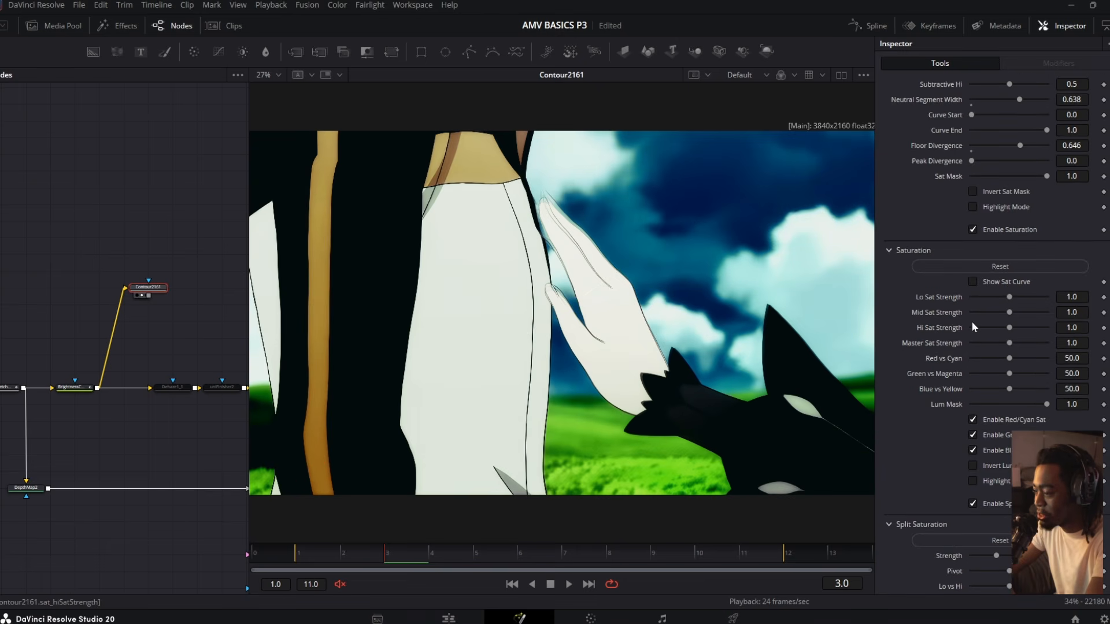
click(977, 283)
scroll(979, 275, down, 3)
drag(1009, 199, 1047, 199)
mouse_move(1009, 214)
mouse_down()
mouse_move(989, 210)
mouse_move(1014, 230)
mouse_up()
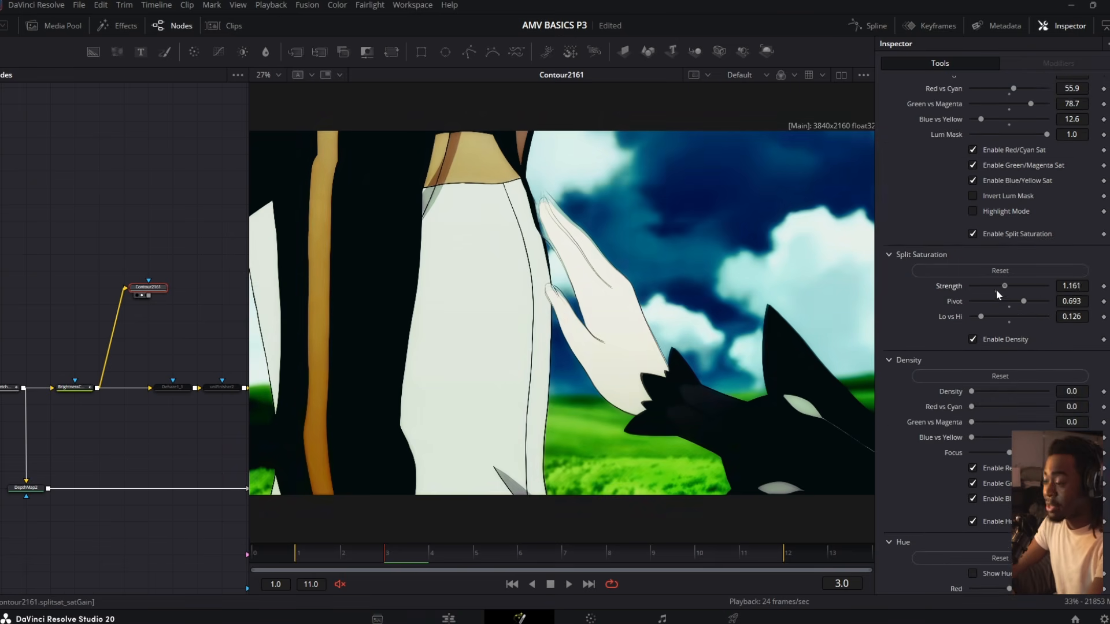
Set split saturation to strength 1.811, pivot 0.819 and Lo vs Hi 0.118, with densities of 41.7, 45.7, 39.4 and 55.1
drag(997, 290, 980, 320)
scroll(920, 384, down, 3)
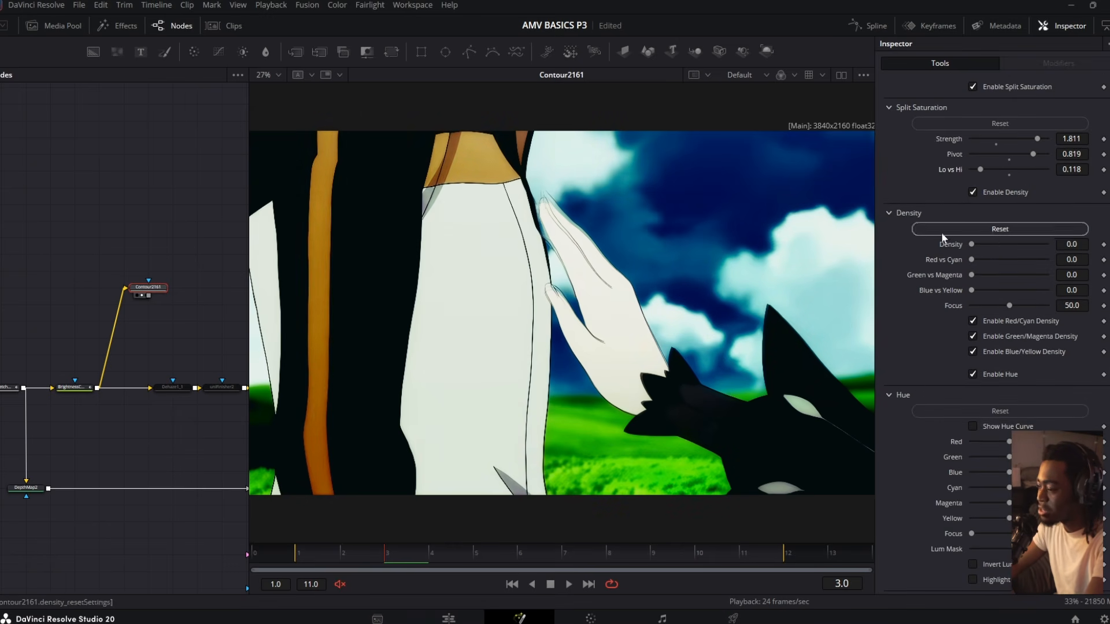
drag(972, 244, 1012, 289)
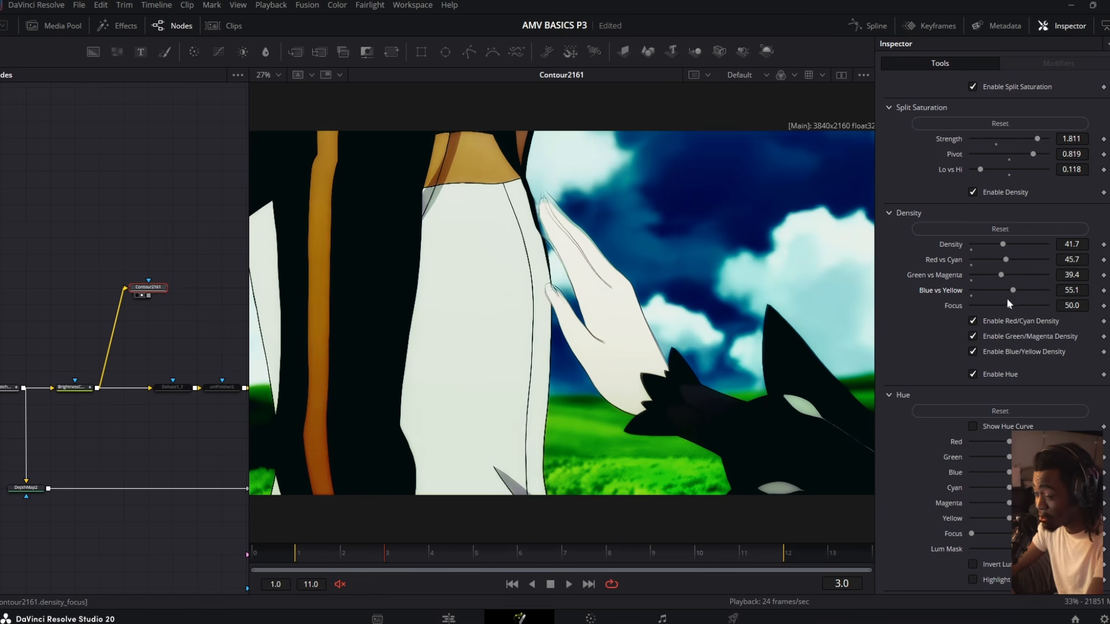
Shift the Contour hues to -1.0 for red and 1.0 for green with cyan lowered, and delete the Contour2161 node
scroll(1043, 300, down, 2)
click(974, 378)
drag(1010, 393, 981, 442)
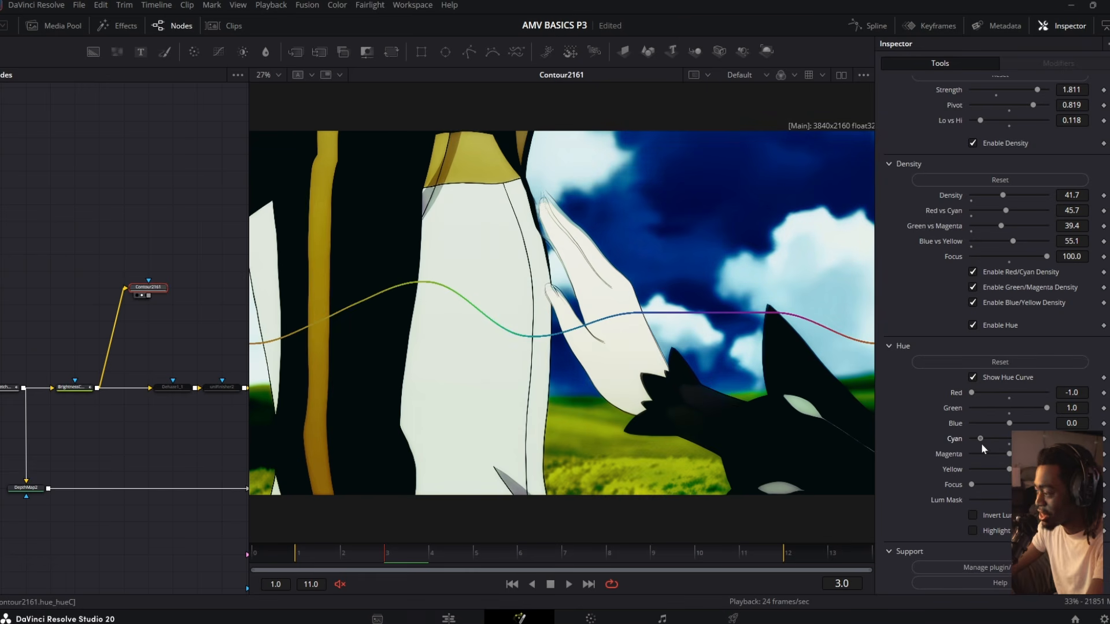
drag(67, 230, 202, 343)
key(Delete)
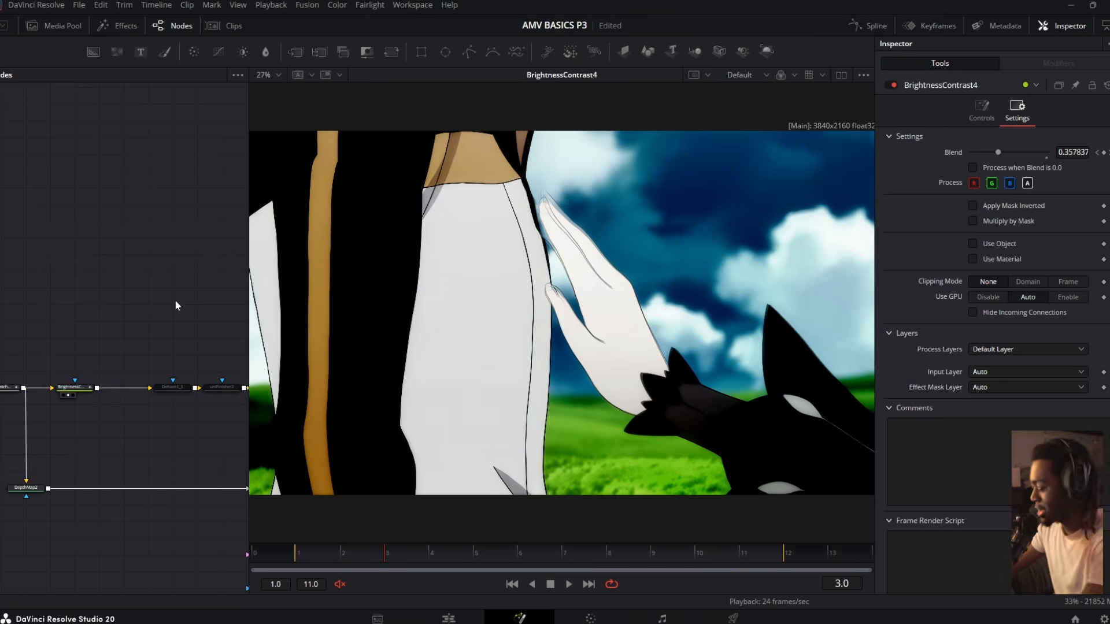
Search the tools for curves and cc, and add ekawa_deliciouscc fed from the Brightness Contrast output
key(shift+space)
text(curves)
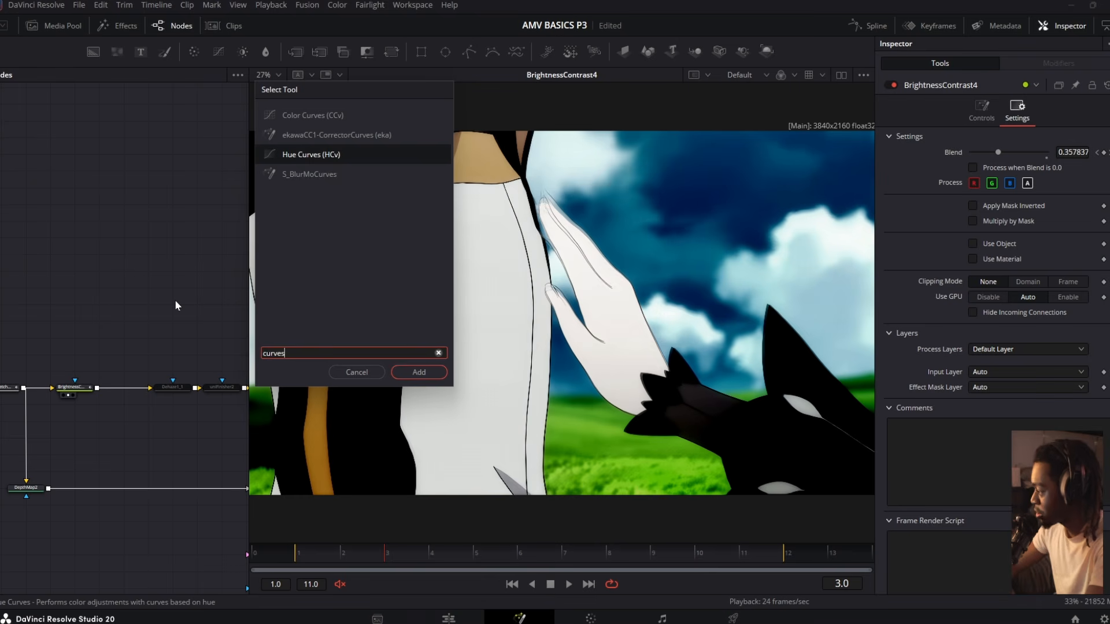
key(Up)
key(Up)
key(ctrl+a)
text(cc)
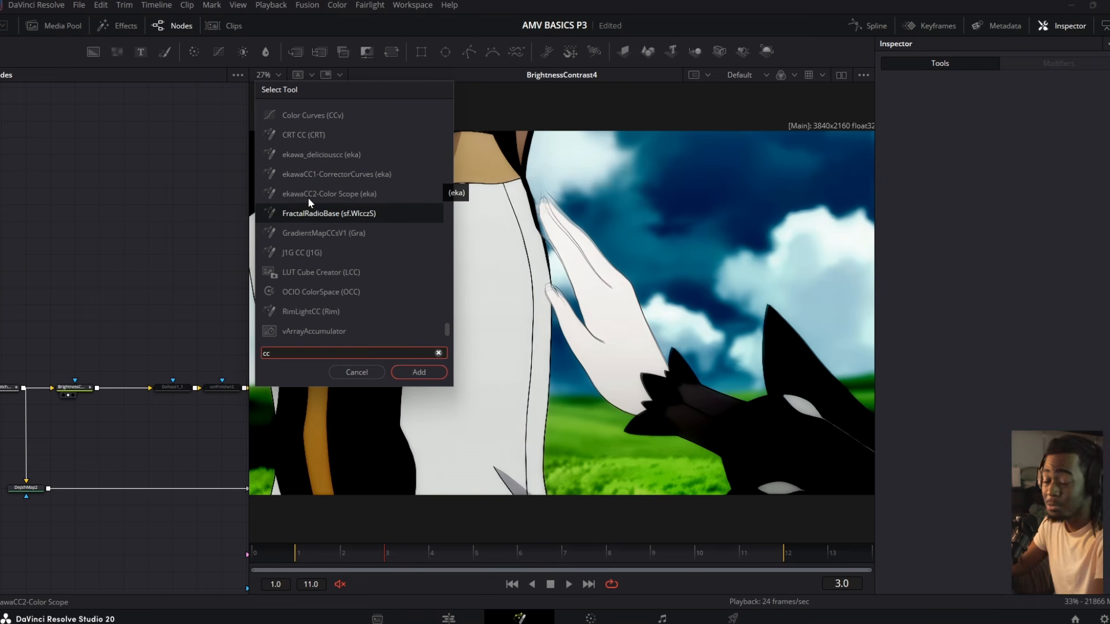
scroll(321, 174, down, 1)
click(320, 161)
text(cc)
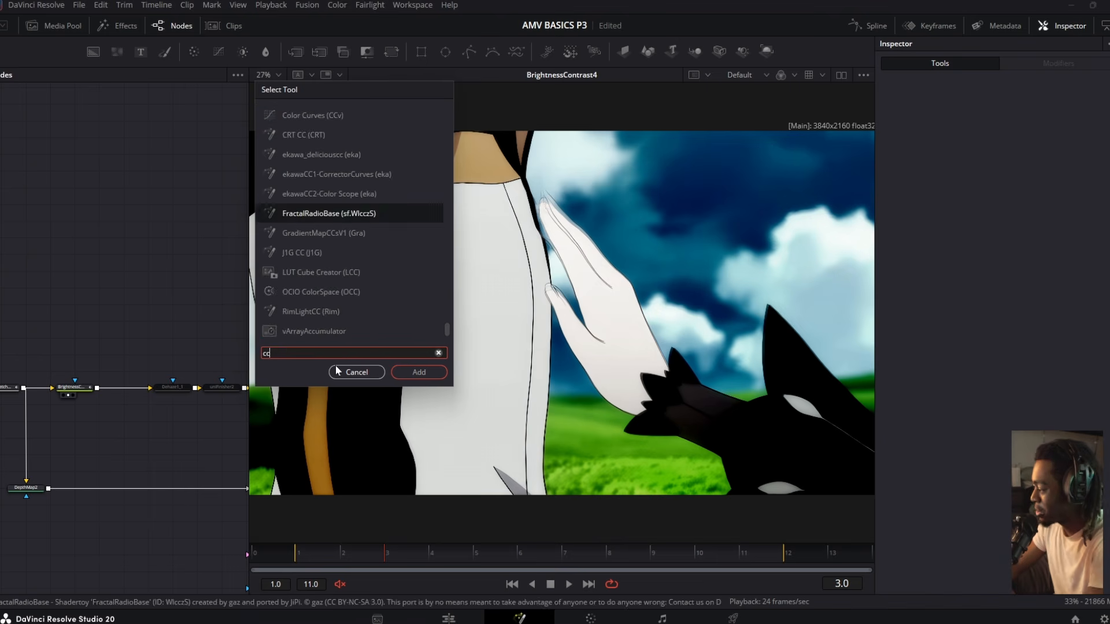
scroll(308, 204, up, 2)
scroll(310, 205, up, 5)
Tint the ekawa_deliciouscc master range blue-violet at strength 0.2424 and its shadows red-orange
scroll(311, 206, down, 3)
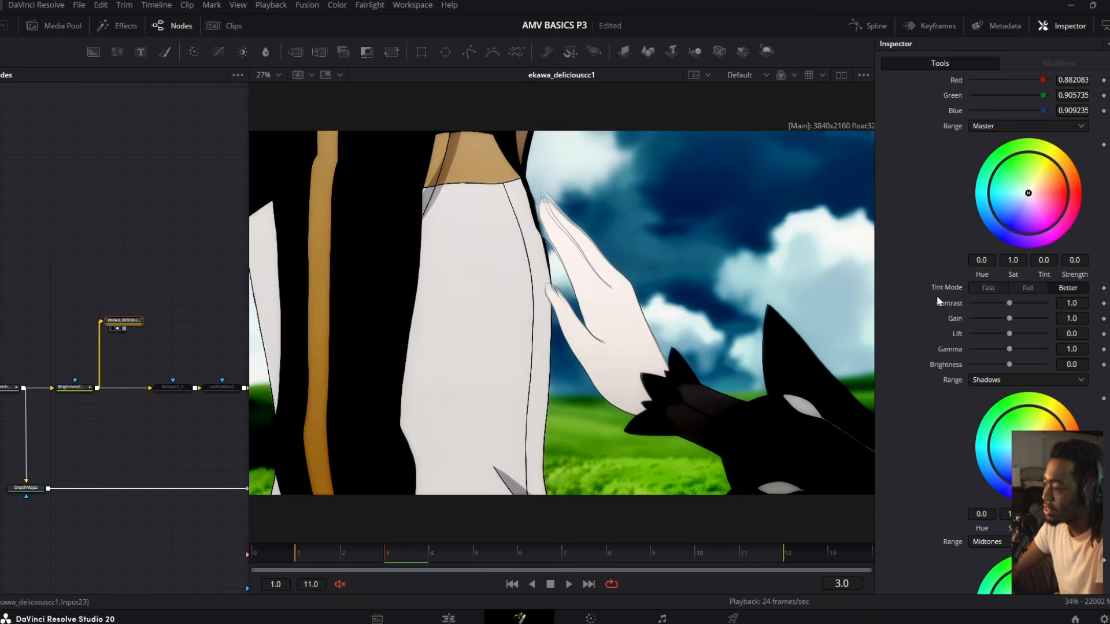
scroll(930, 173, up, 2)
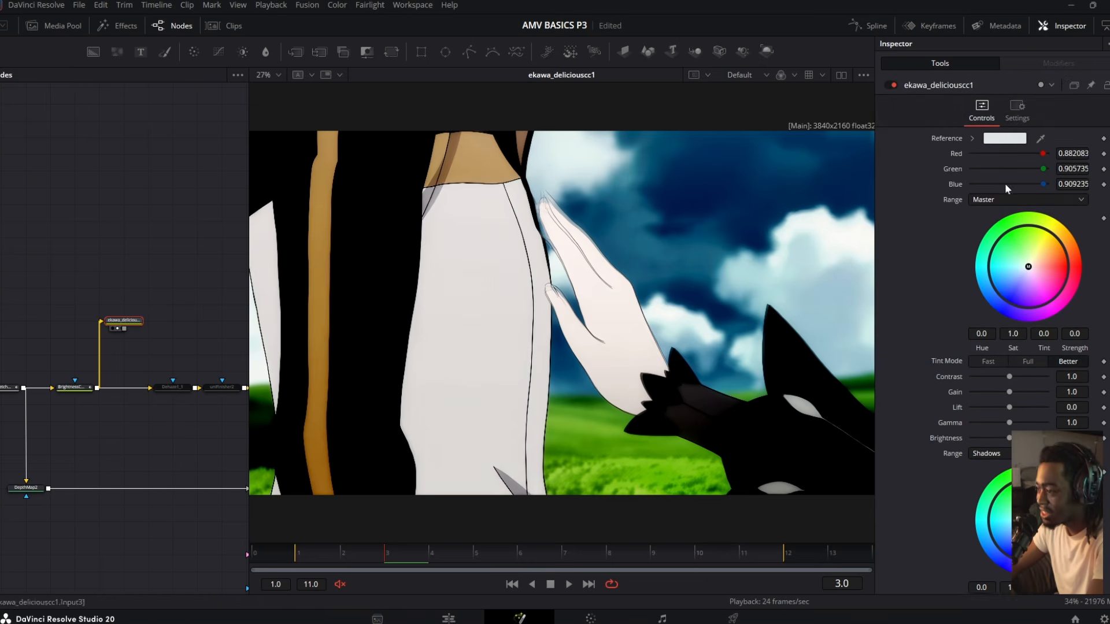
drag(1015, 270, 1019, 283)
scroll(1018, 287, down, 2)
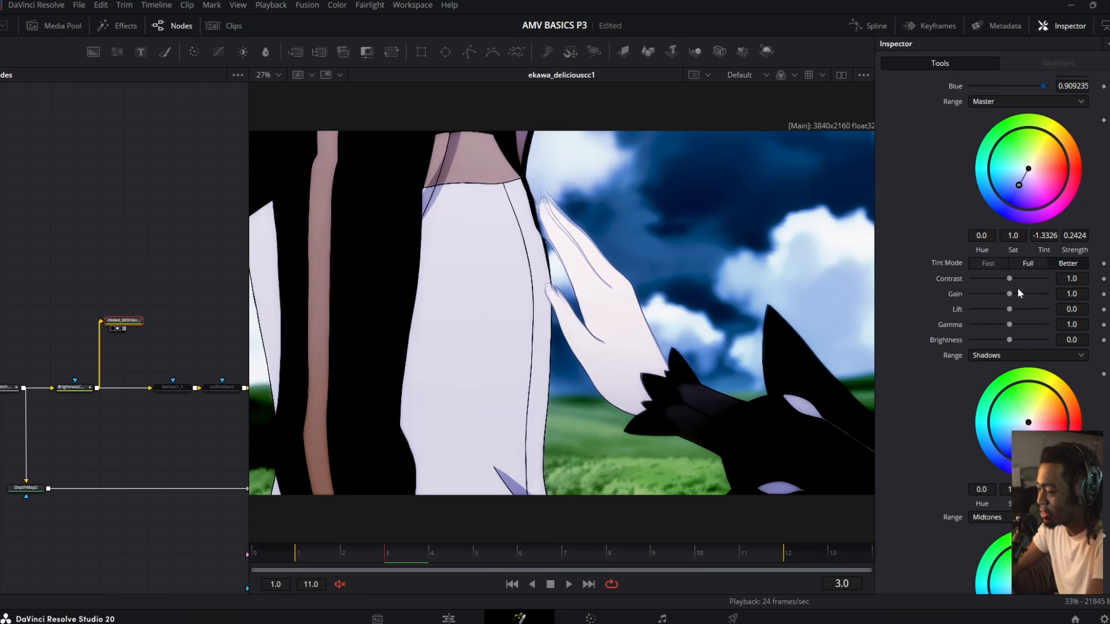
scroll(1024, 347, down, 3)
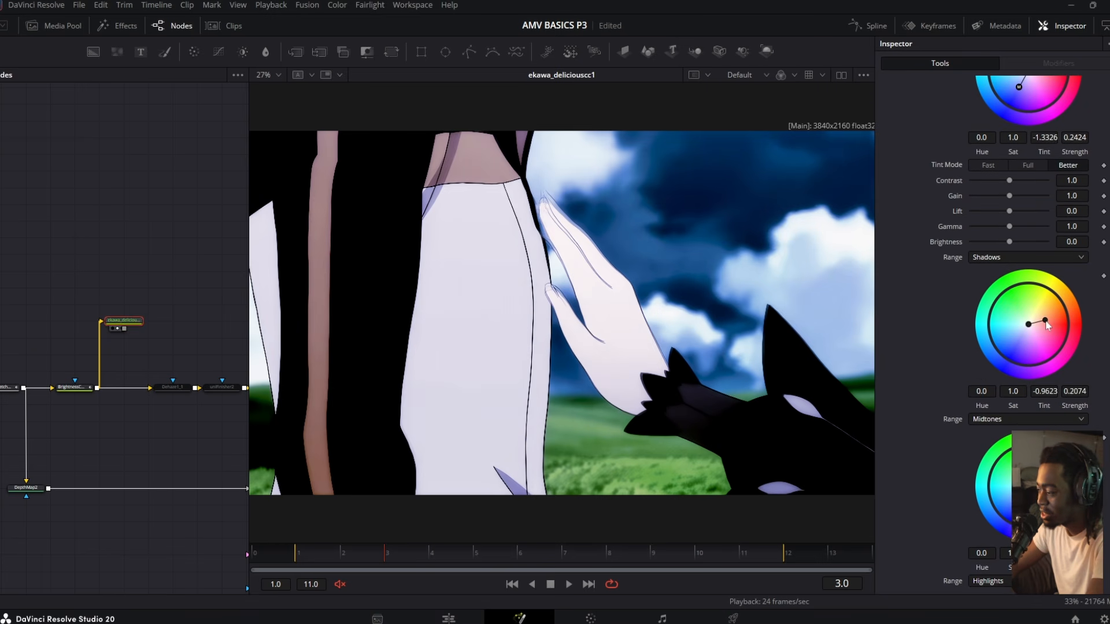
drag(1048, 325, 1048, 328)
scroll(1023, 393, down, 2)
scroll(1028, 346, down, 2)
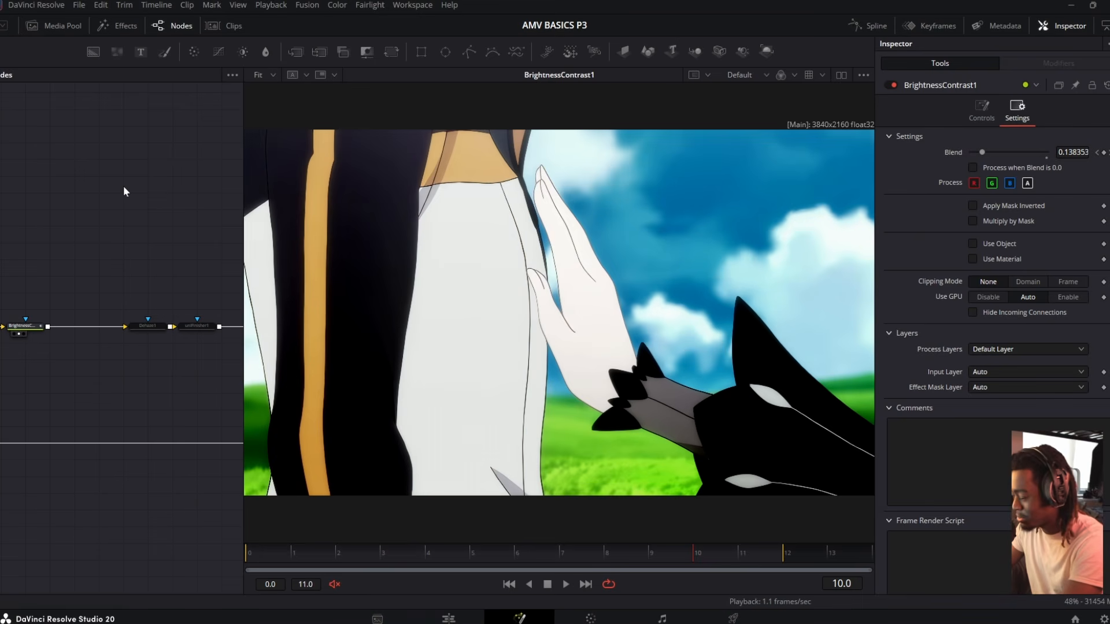
Add a File LUT node and switch to File Explorer showing the Rec709 folder of cube LUT files
key(shift+space)
text(file)
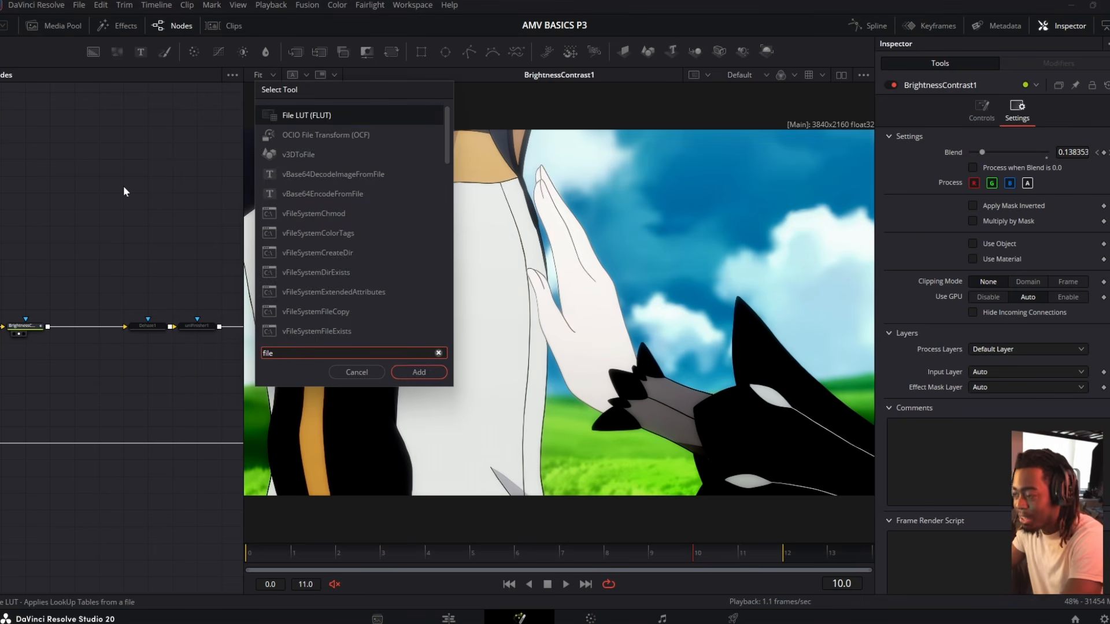
key(Return)
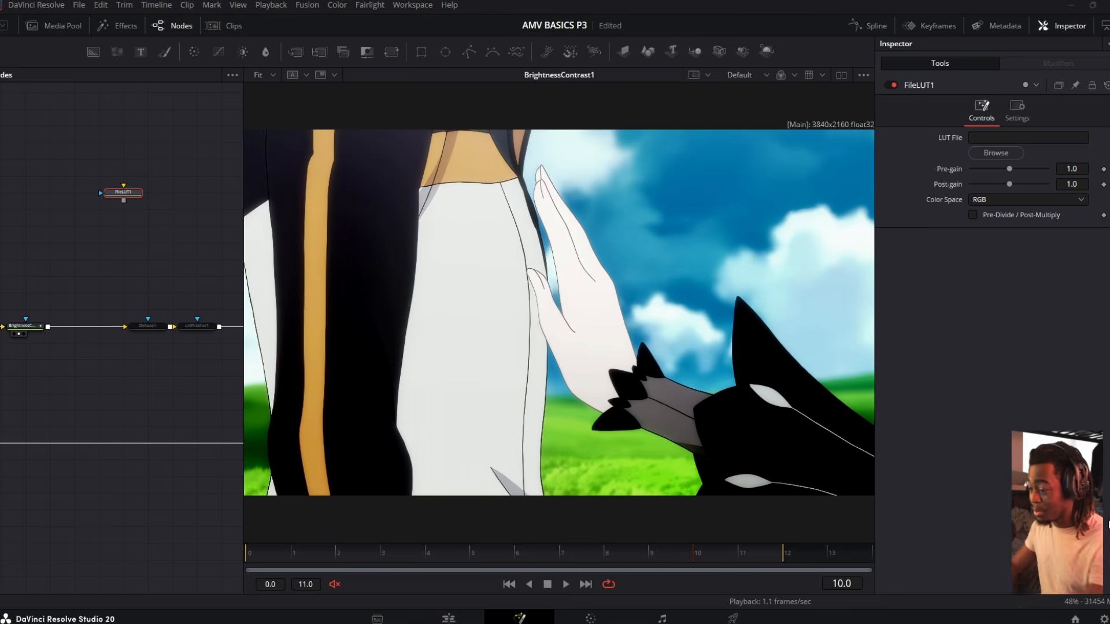
key(alt+Tab)
key(alt+Tab)
key(alt+Tab)
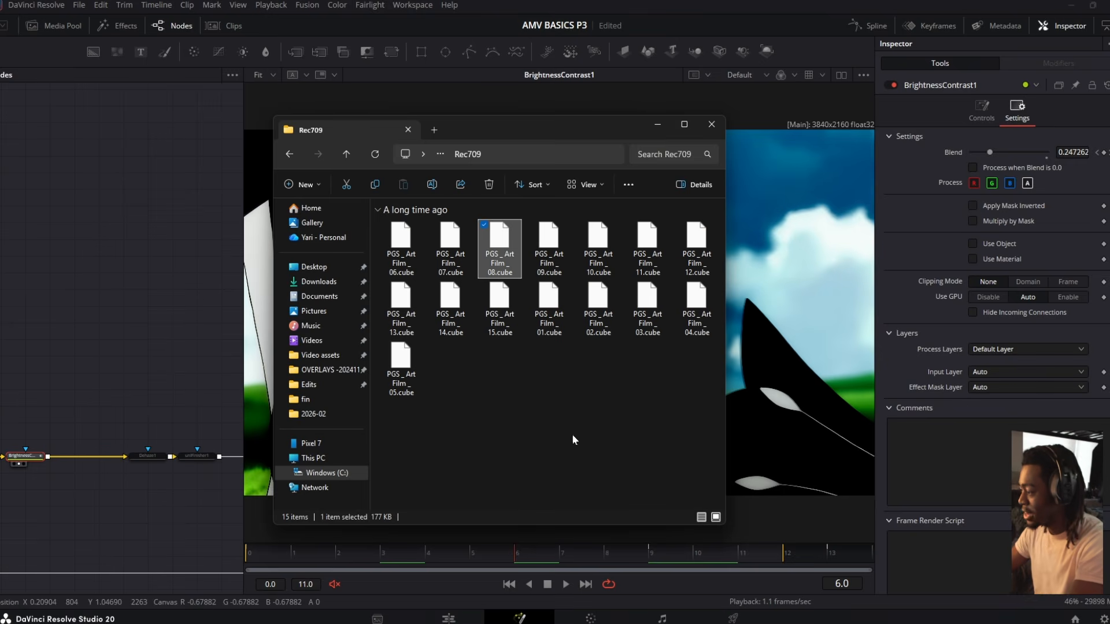
Add a File LUT node fed from the Brightness Contrast output and show it in the viewer
drag(701, 432, 495, 333)
click(113, 386)
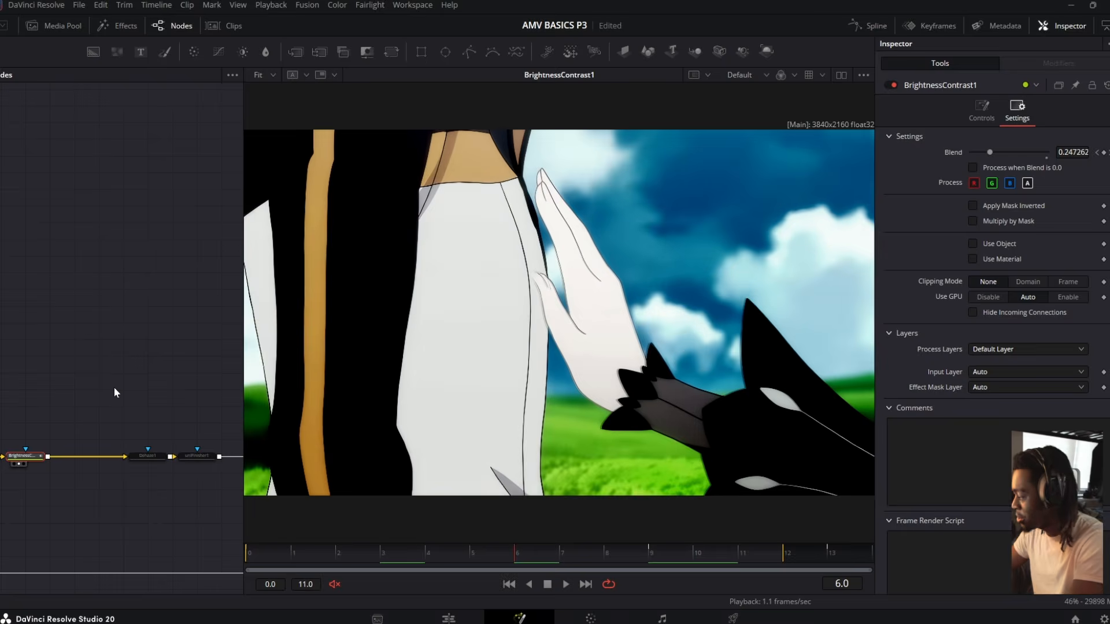
key(shift+space)
text(file)
key(Return)
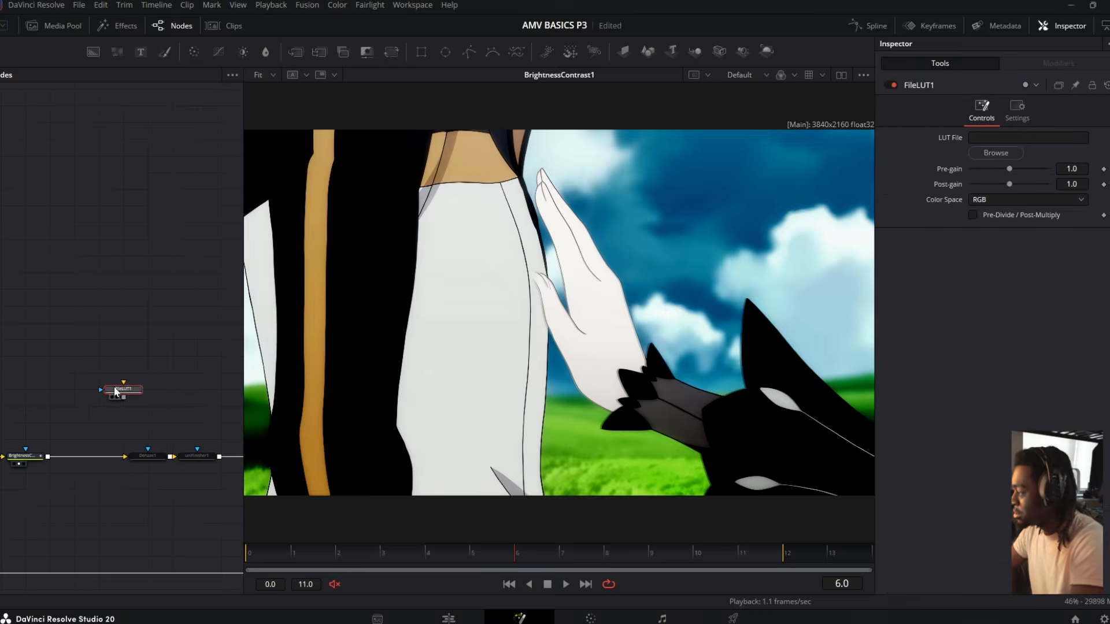
drag(48, 456, 97, 356)
key(1)
key(2)
key(2)
key(2)
key(2)
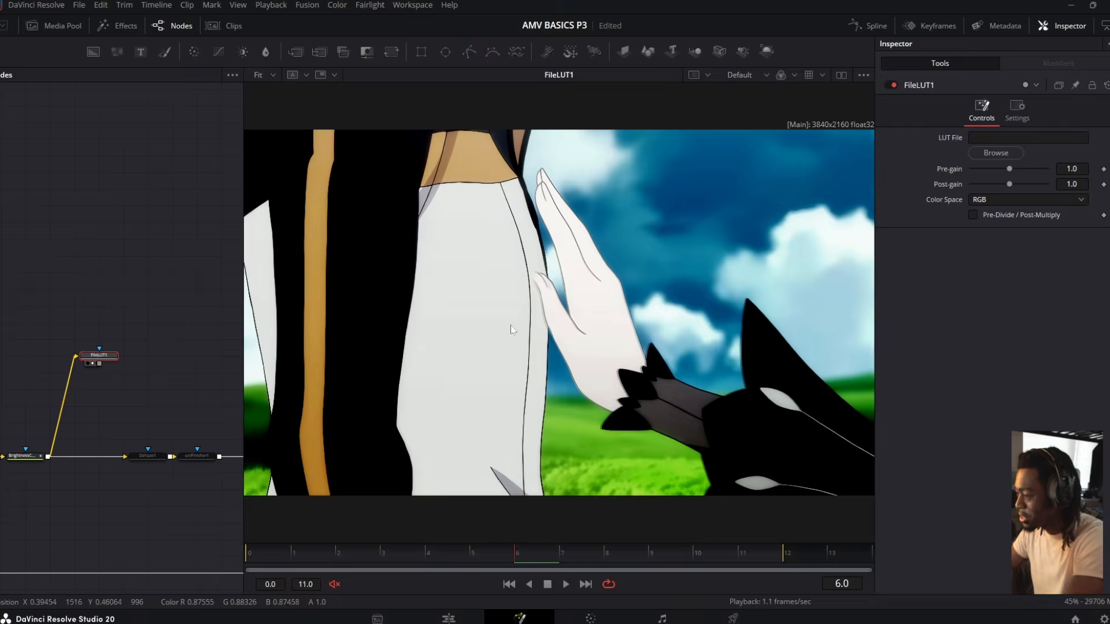
Load PGS_Art Film_07.cube from the Rec709 folder as the File LUT node's LUT file
key(alt+Tab)
drag(450, 245, 1017, 138)
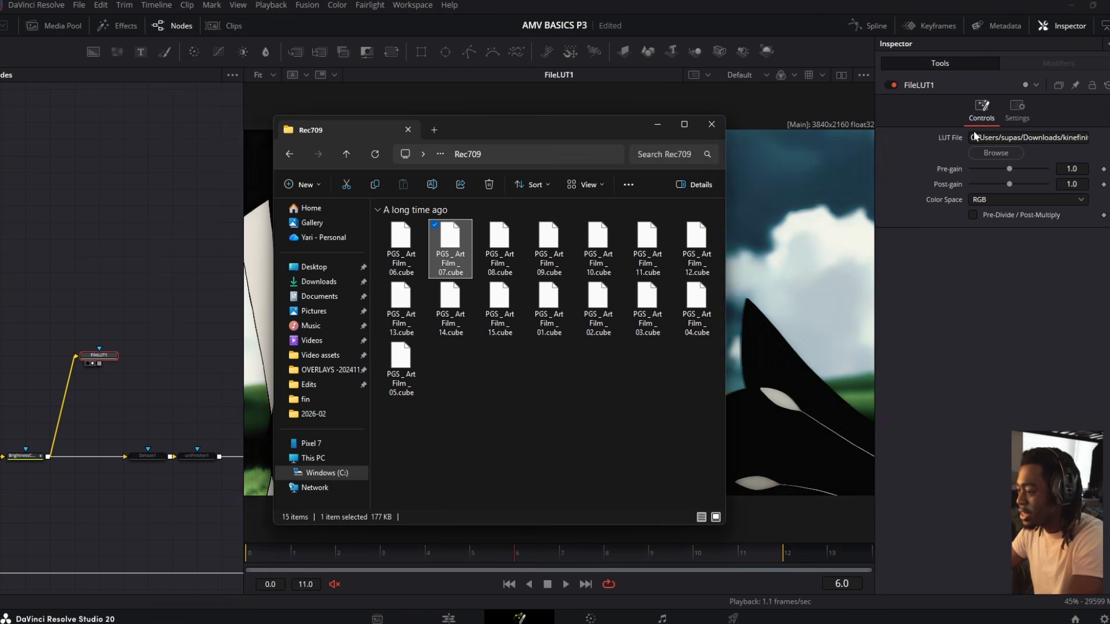
click(735, 233)
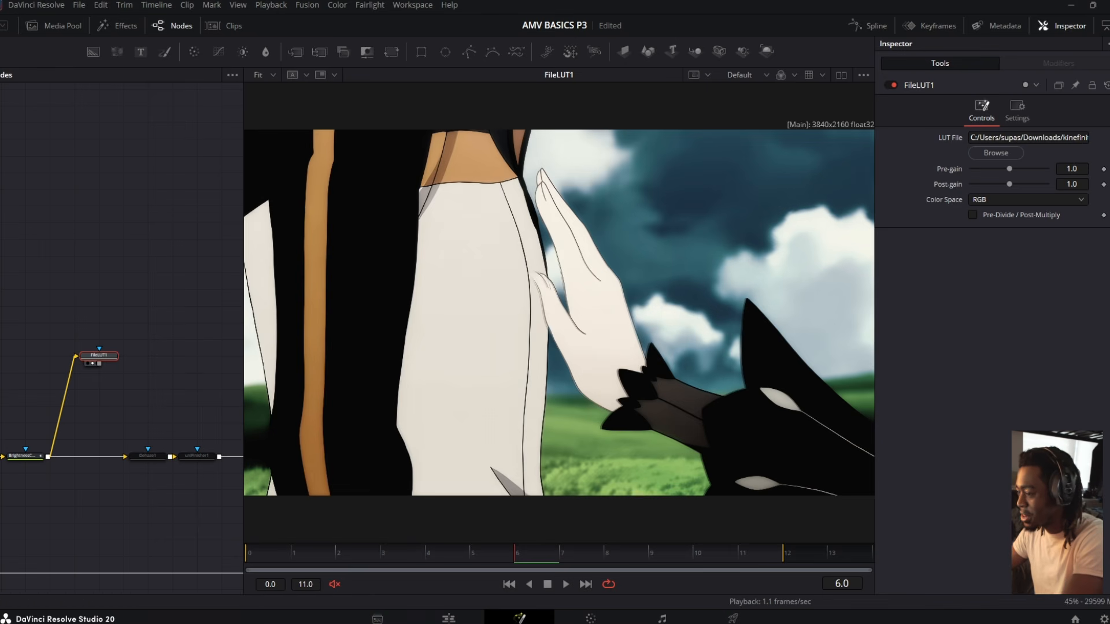
Examine the File LUT node's gain controls and its Blend setting
mouse_move(989, 185)
mouse_down()
mouse_move(984, 175)
mouse_move(1005, 189)
mouse_up()
click(1017, 109)
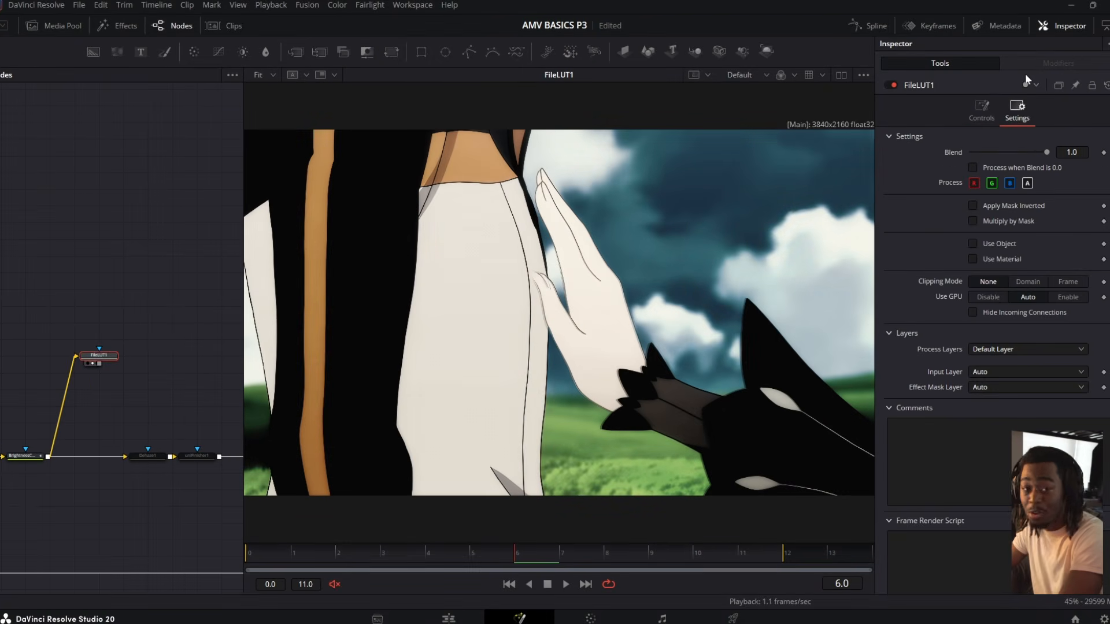
mouse_move(1047, 152)
mouse_down()
mouse_move(948, 198)
mouse_move(1049, 174)
mouse_up()
click(993, 114)
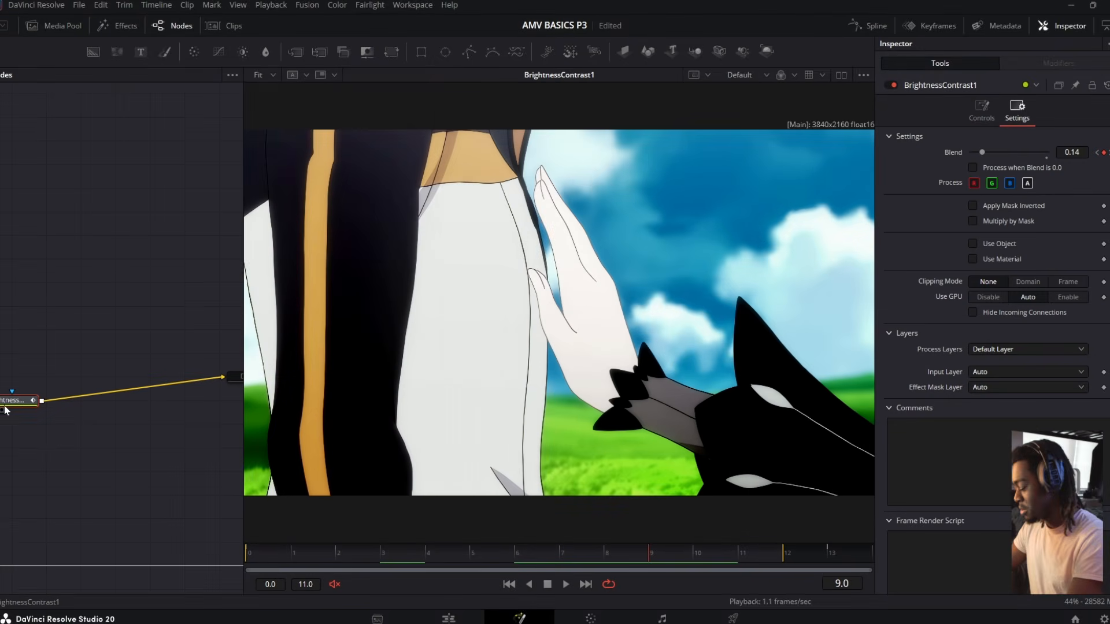
Add a Genesis 1.3.0 node after Brightness Contrast and merge its output over a Background
key(shift+space)
text(genes)
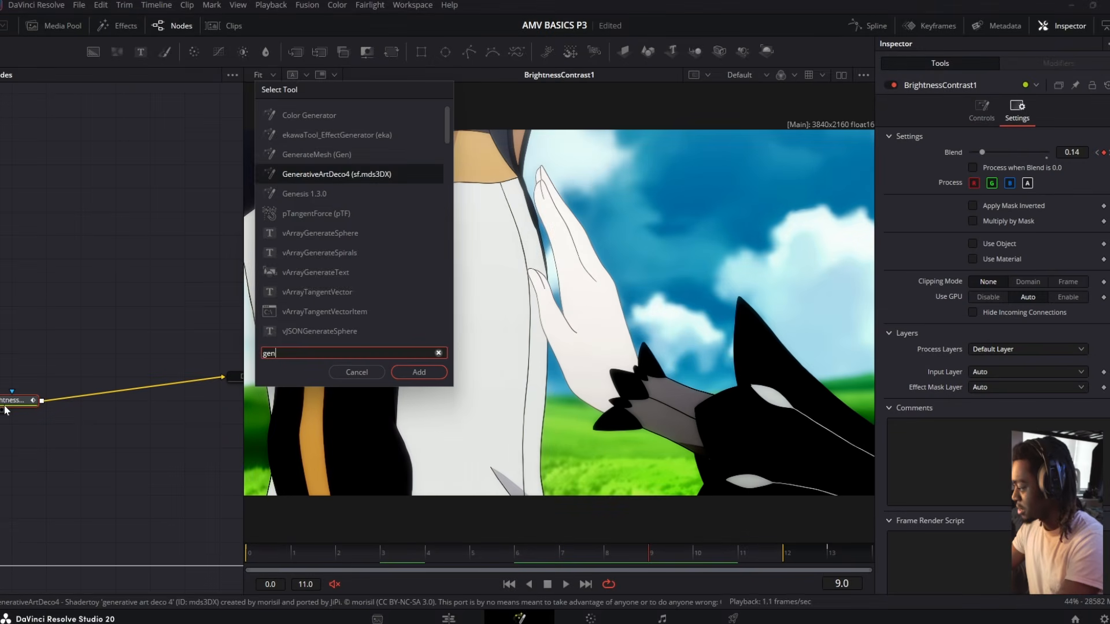
key(Return)
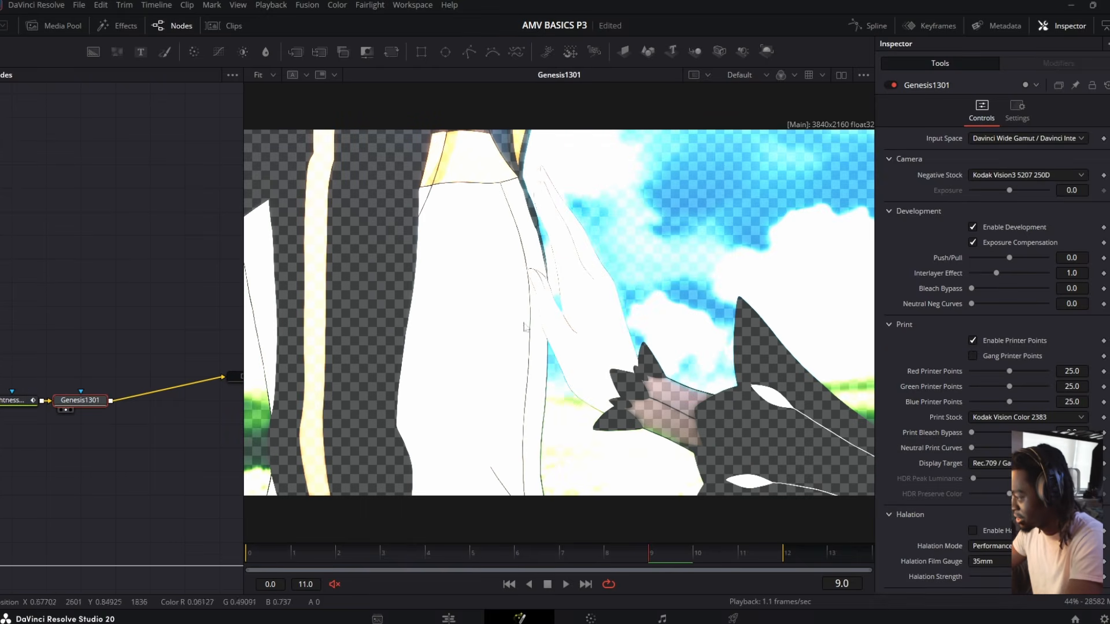
click(93, 52)
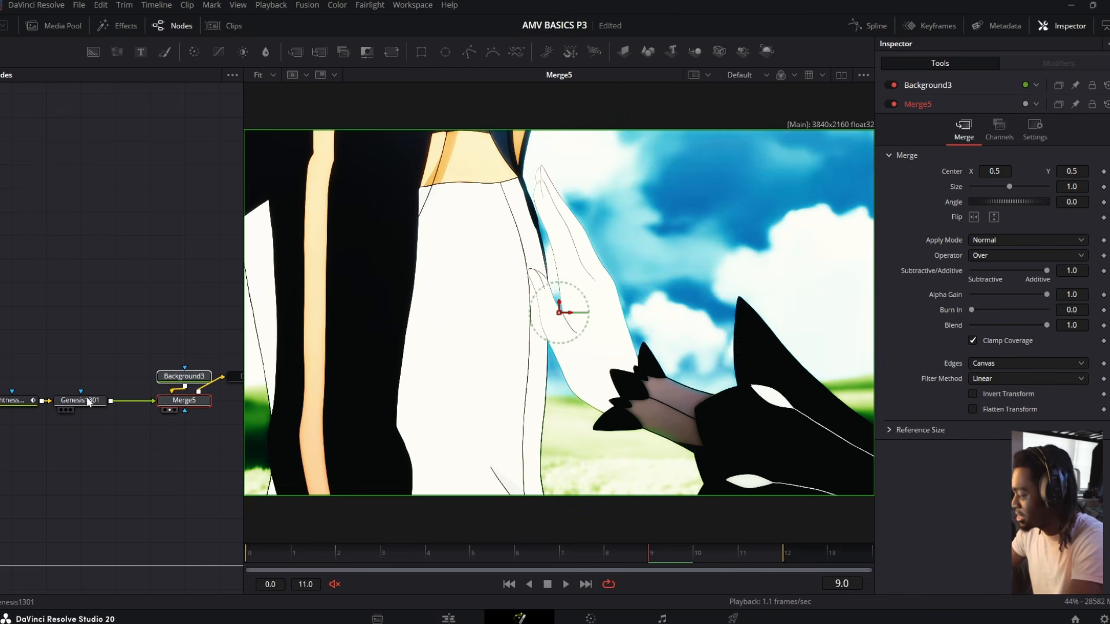
Choose Davinci Wide Gamut / Davinci Intermediate as the Genesis node's input space
click(88, 401)
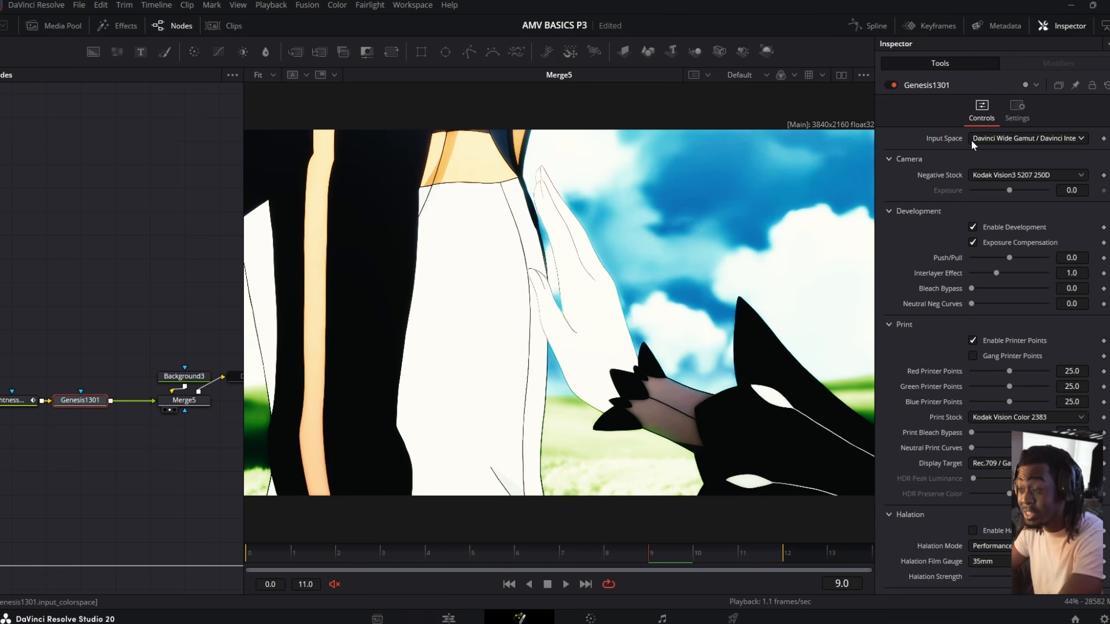
click(1012, 141)
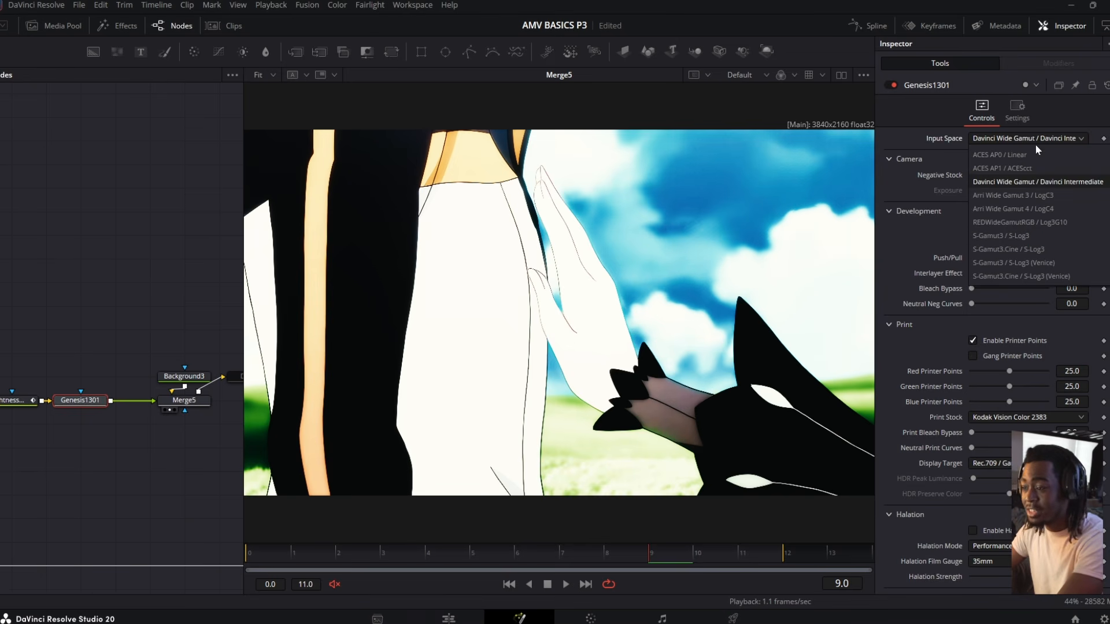
click(1047, 182)
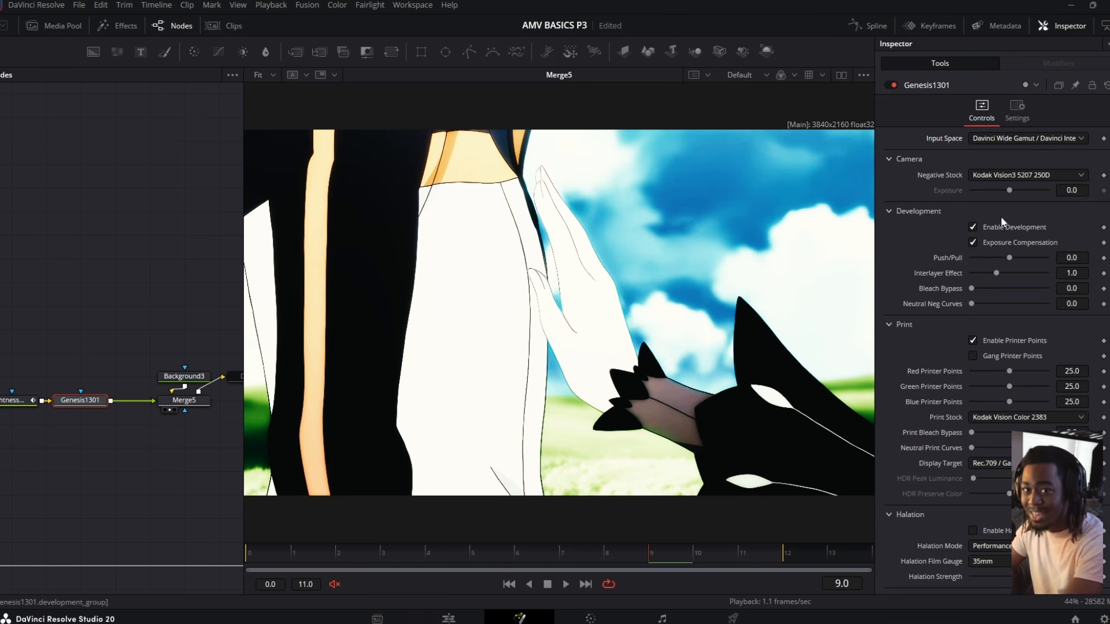
Move the Genesis branch away from Brightness Contrast and route their connection through a pipe router
drag(91, 406, 126, 404)
drag(82, 330, 151, 149)
click(159, 161)
drag(100, 304, 42, 173)
Insert a Color Space Transform node between the pipe router and Genesis, and show it in the viewer
key(shift+space)
text(cst)
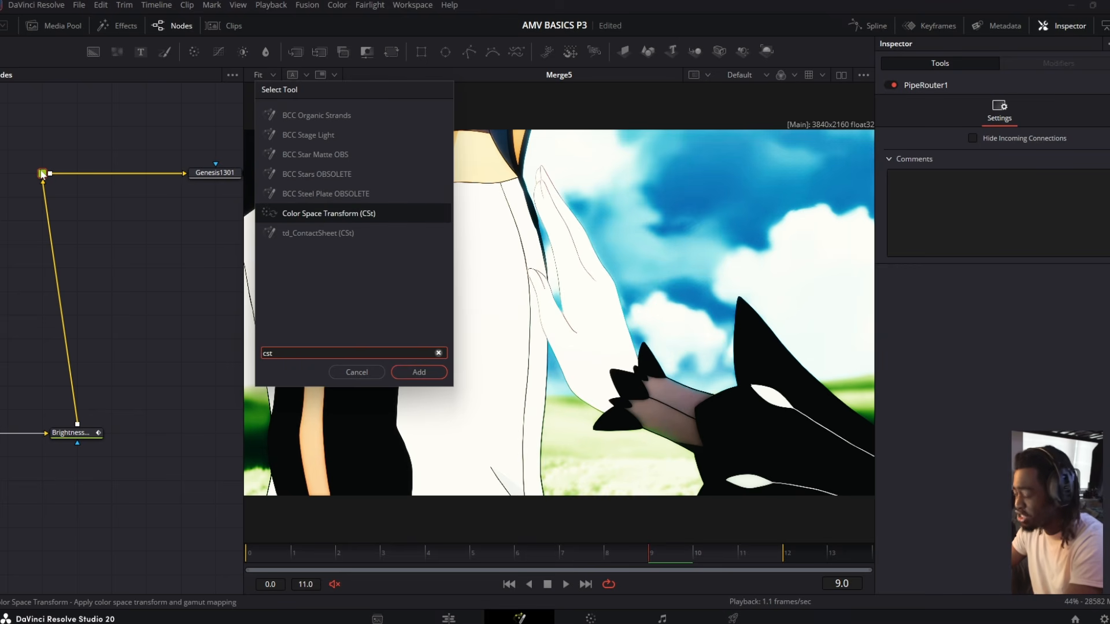
key(BackSpace)
key(BackSpace)
key(BackSpace)
text(cst)
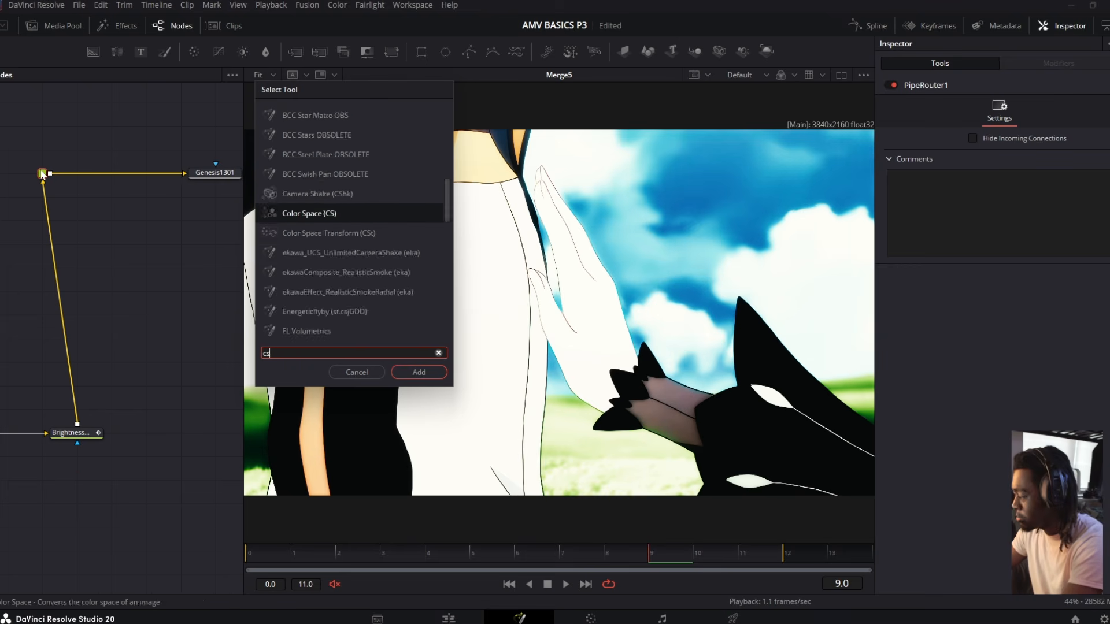
key(Return)
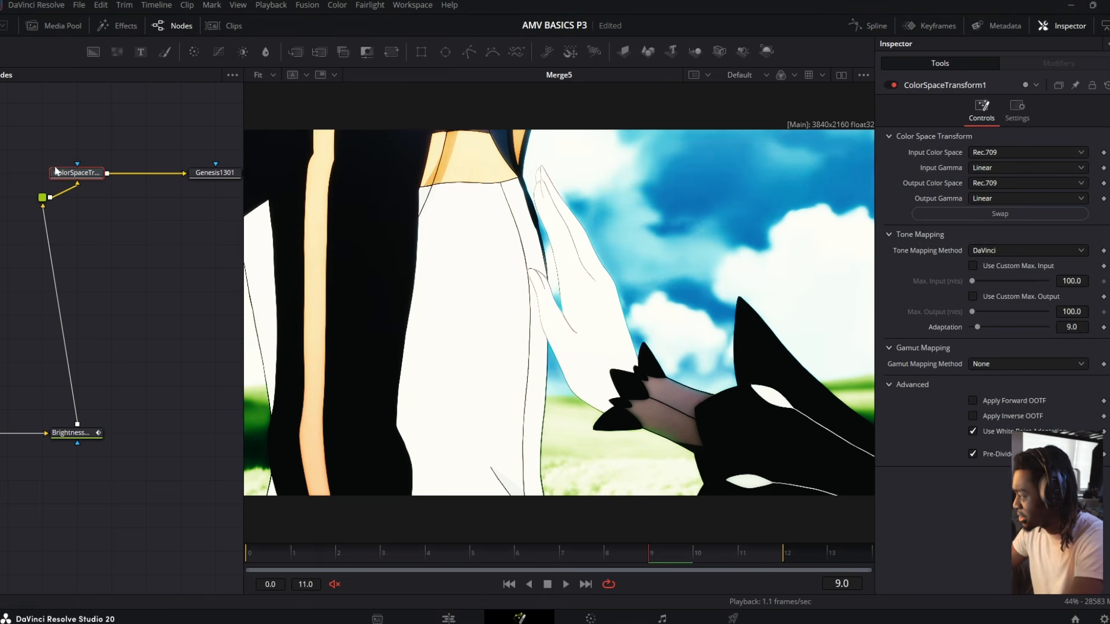
key(1)
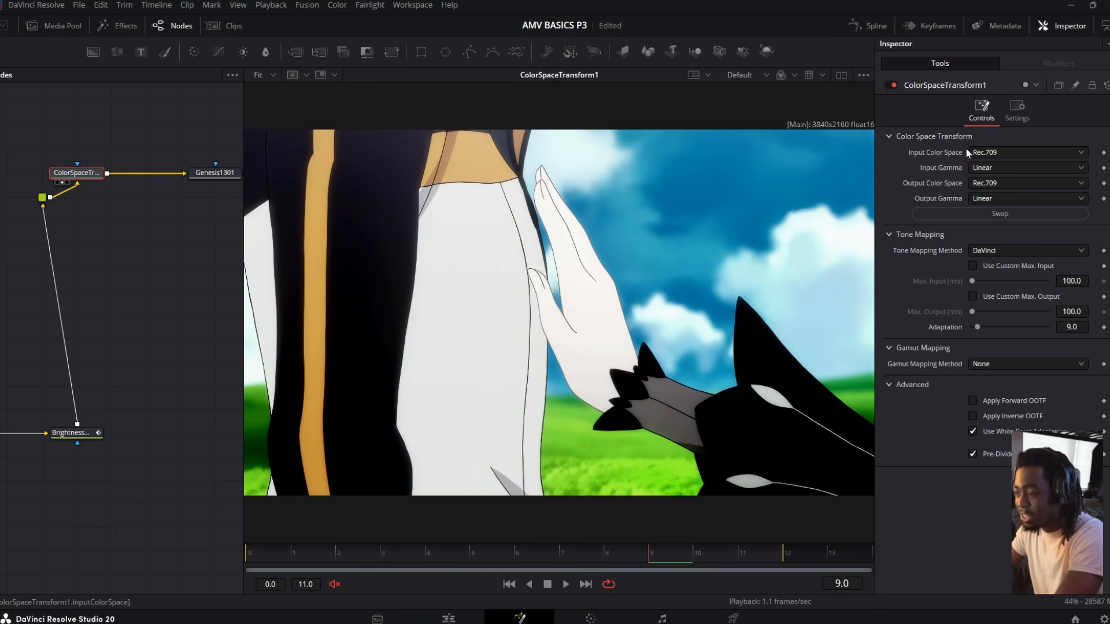
Set the Color Space Transform's output color space to DaVinci Wide Gamut and its output gamma to DaVinci Intermediate
click(992, 184)
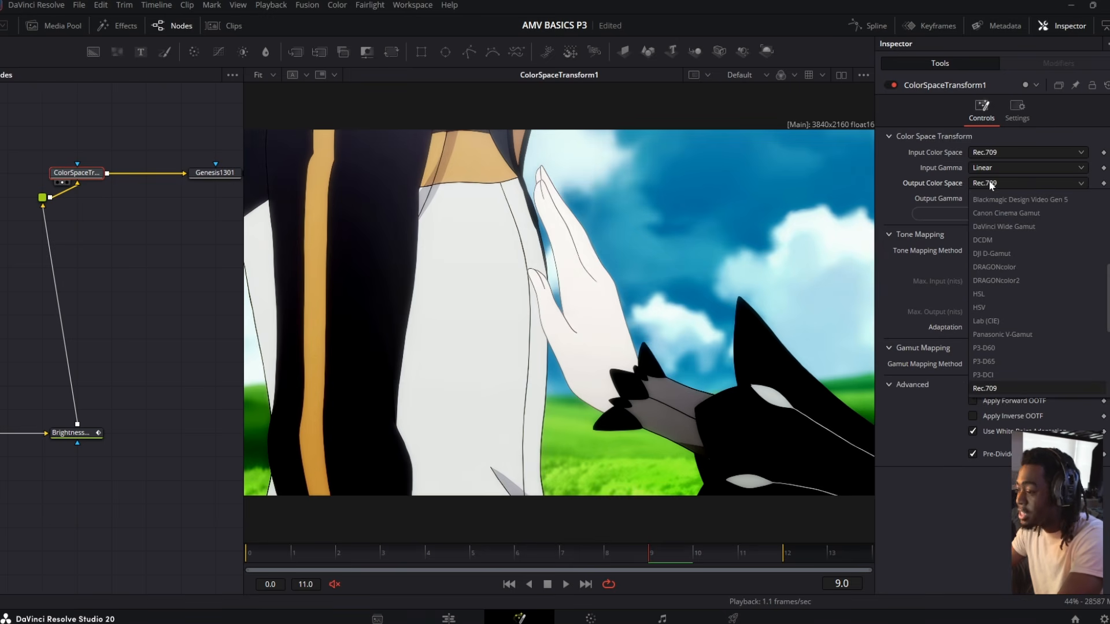
click(1003, 226)
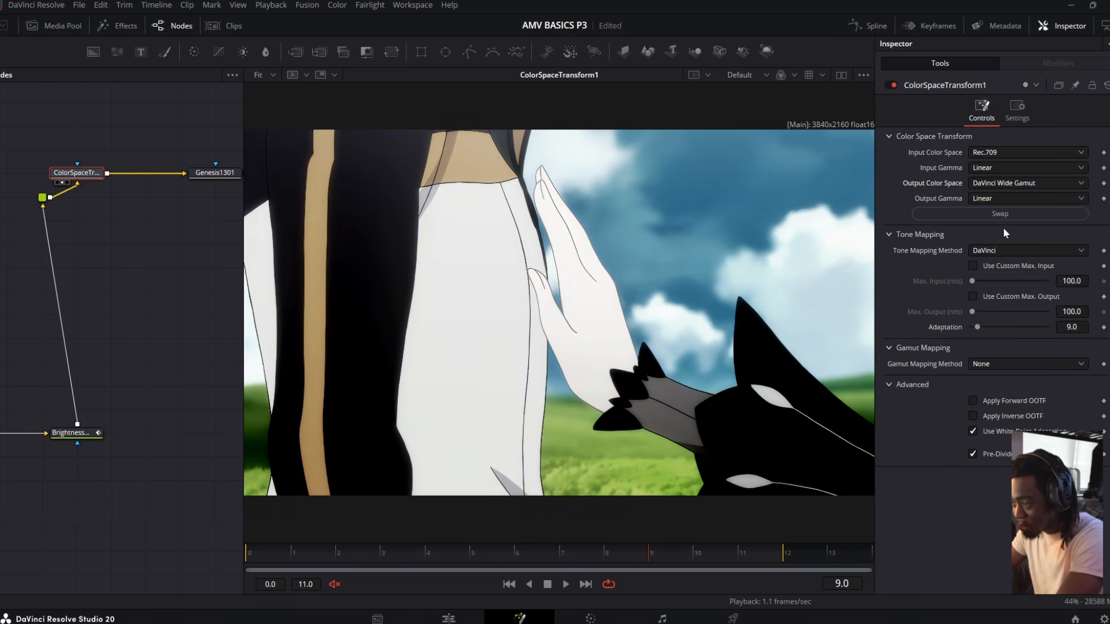
click(996, 199)
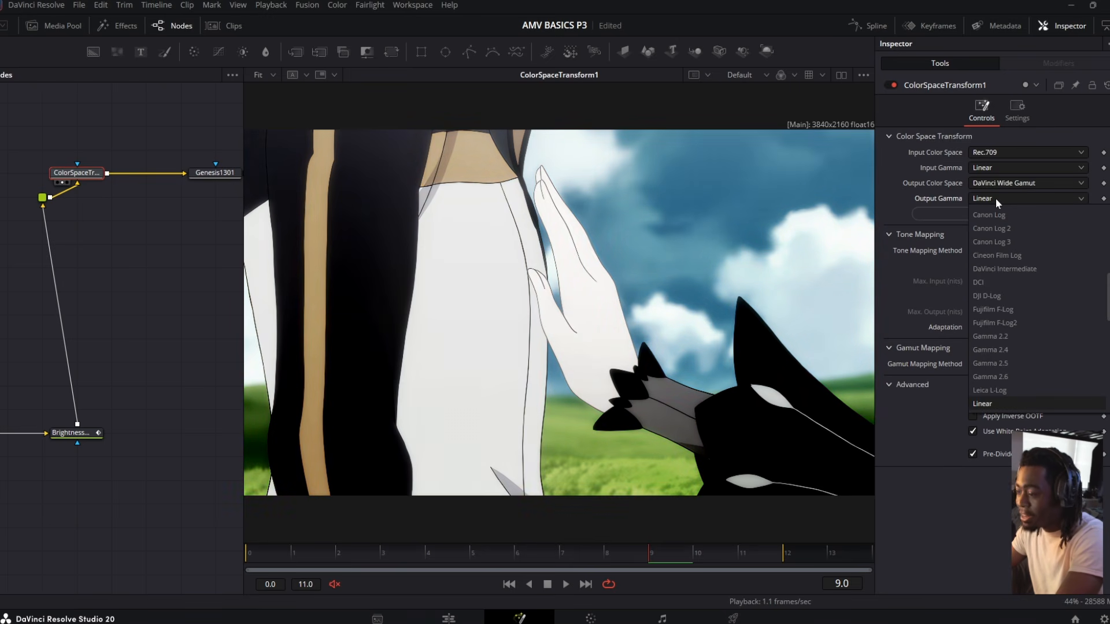
click(1004, 268)
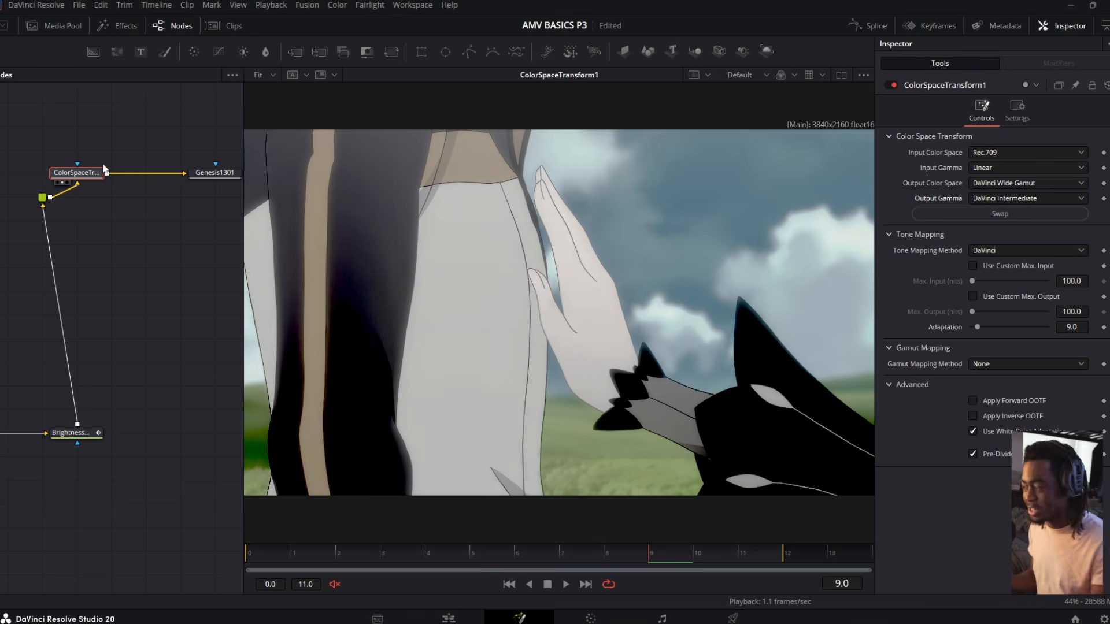
Place Genesis beside the Color Space Transform, preview its output, and show the merge with the background in the viewer
drag(234, 175, 170, 178)
key(2)
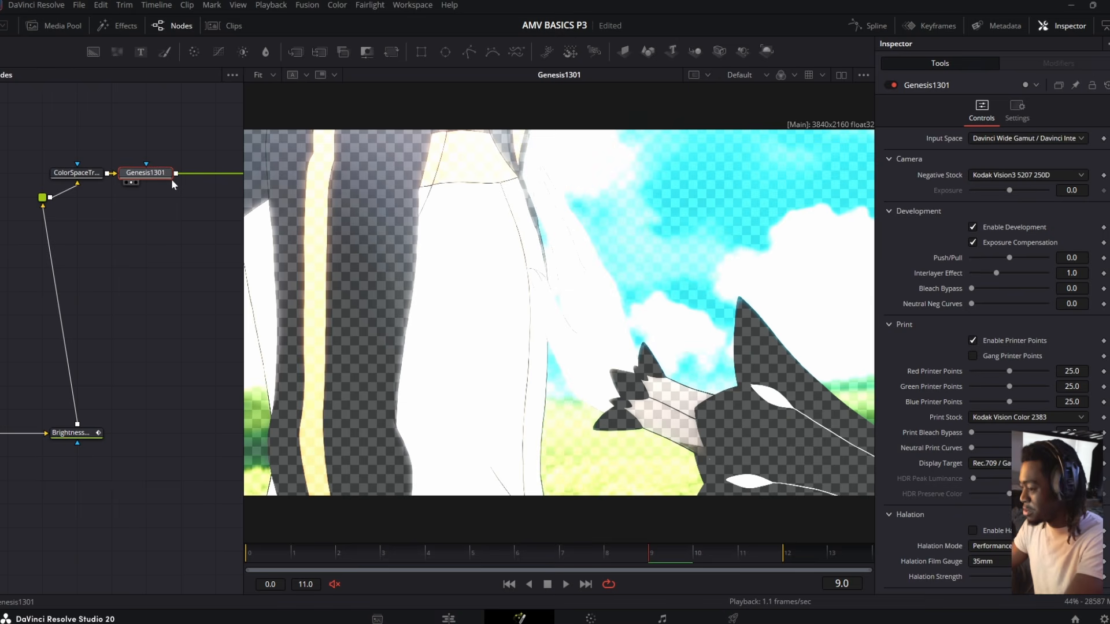
drag(167, 260, 154, 261)
drag(222, 283, 36, 332)
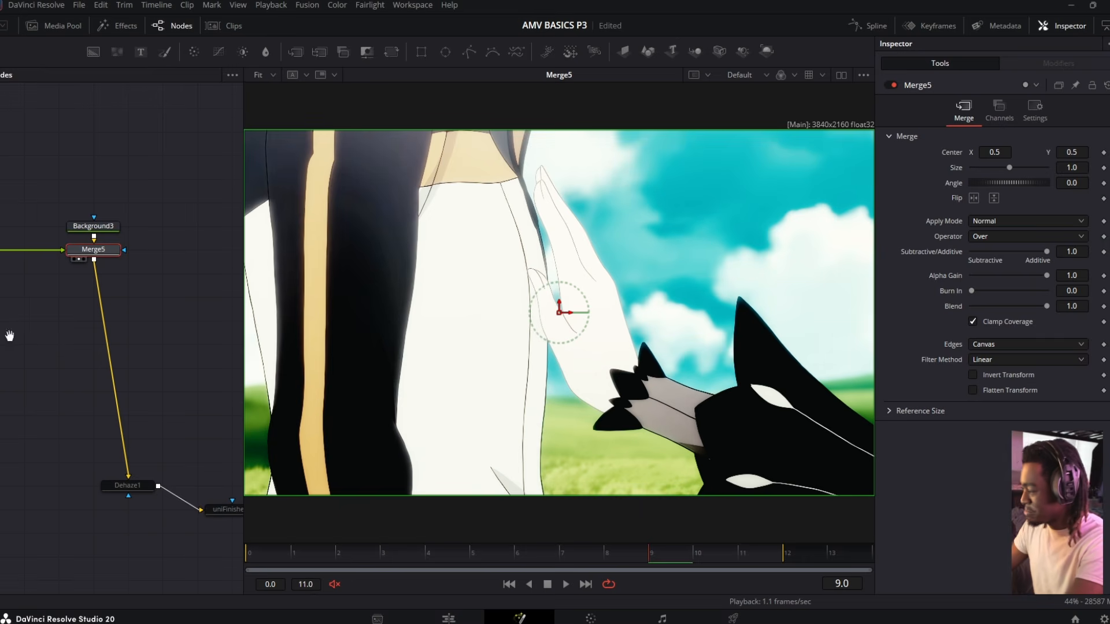
drag(10, 336, 130, 295)
Turn off Exposure Compensation on the Genesis node and set its camera exposure to -1.6
click(149, 266)
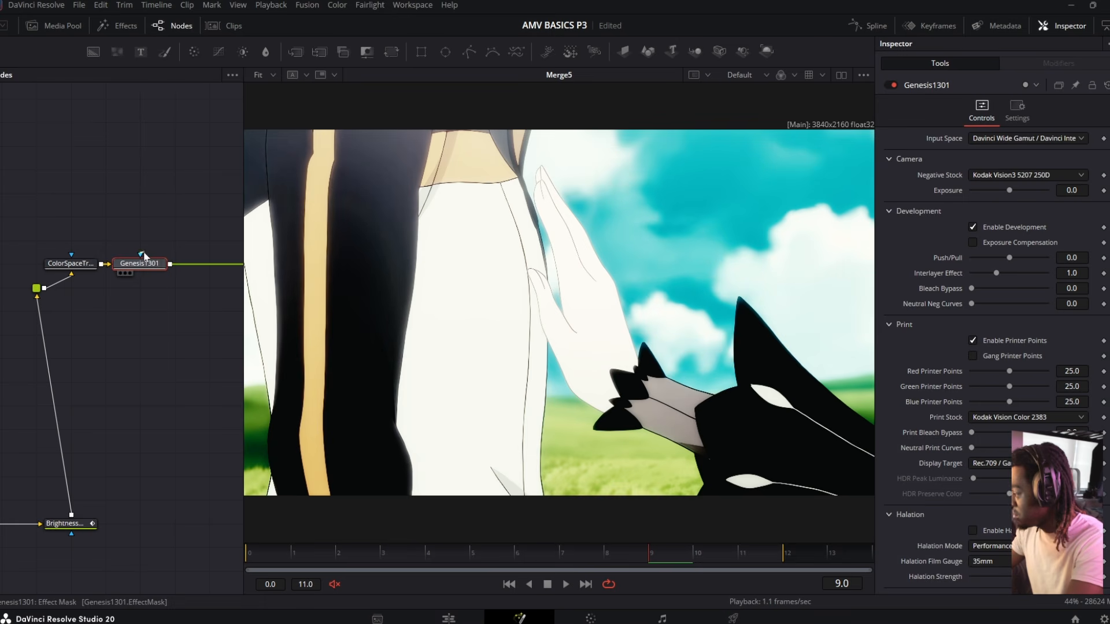
click(990, 192)
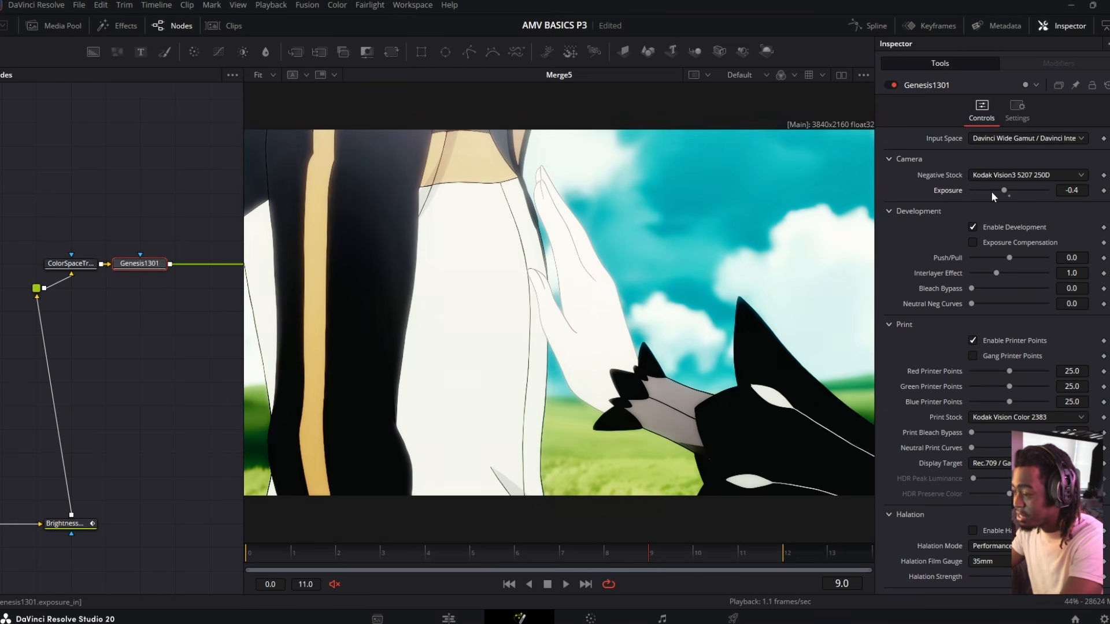
click(989, 191)
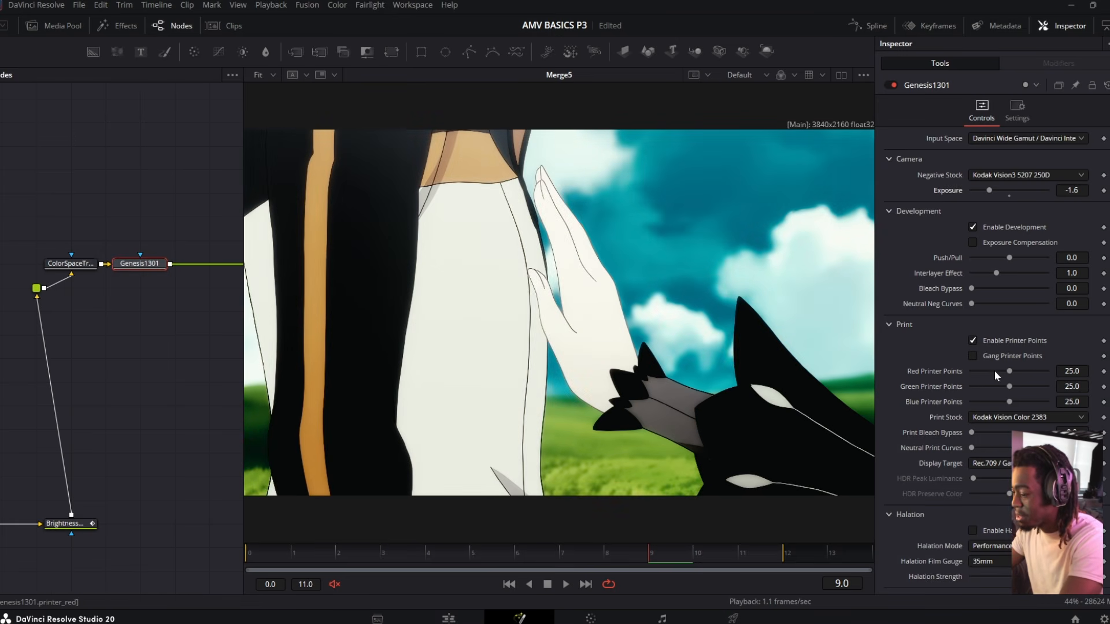
Try the Genesis red printer points at 30.0 and restore them to 25.0
click(994, 373)
drag(994, 372, 1018, 375)
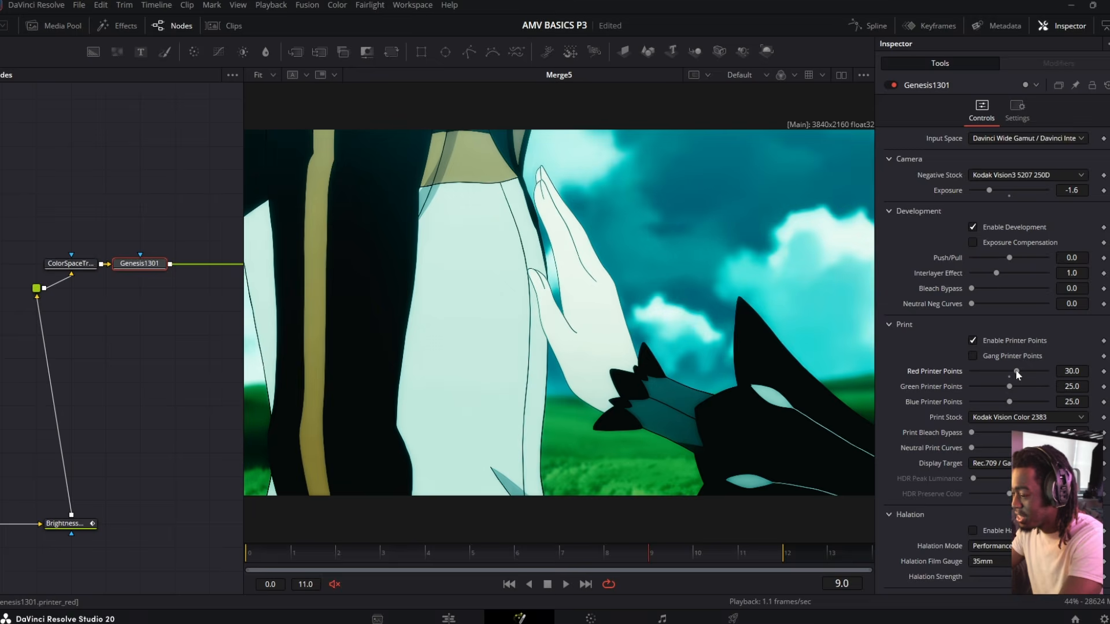
click(1008, 375)
Set the Genesis development values to bleach bypass 0.316, interlayer effect 0.6 and push/pull -0.6
drag(972, 289, 997, 290)
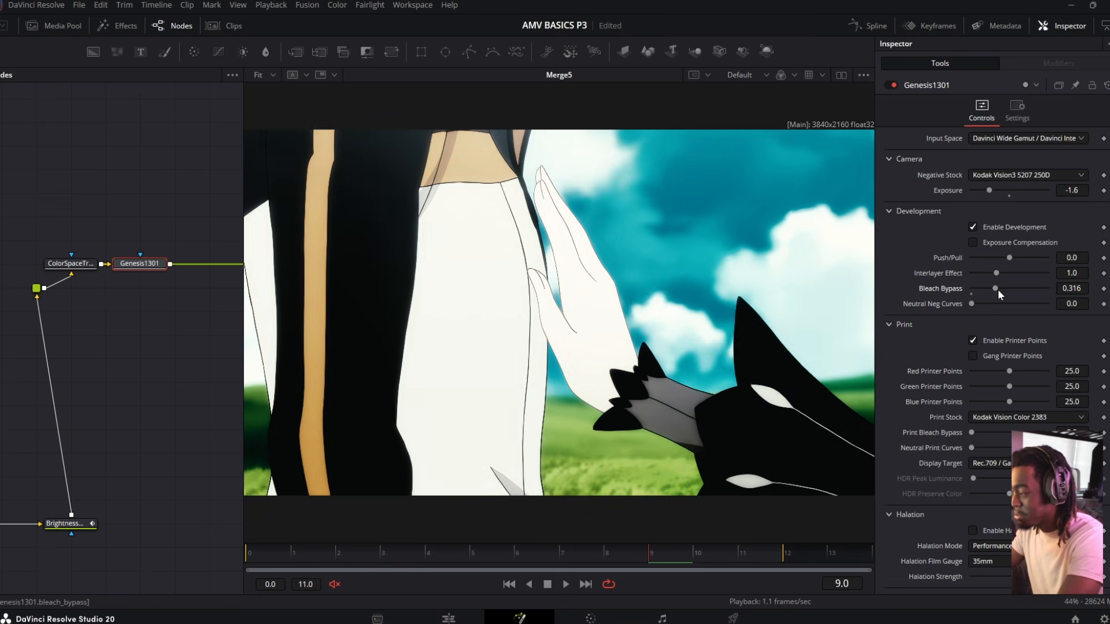
click(985, 274)
click(993, 258)
click(992, 258)
Enable halation on the Genesis node and set its strength to 0.9
scroll(1007, 393, down, 3)
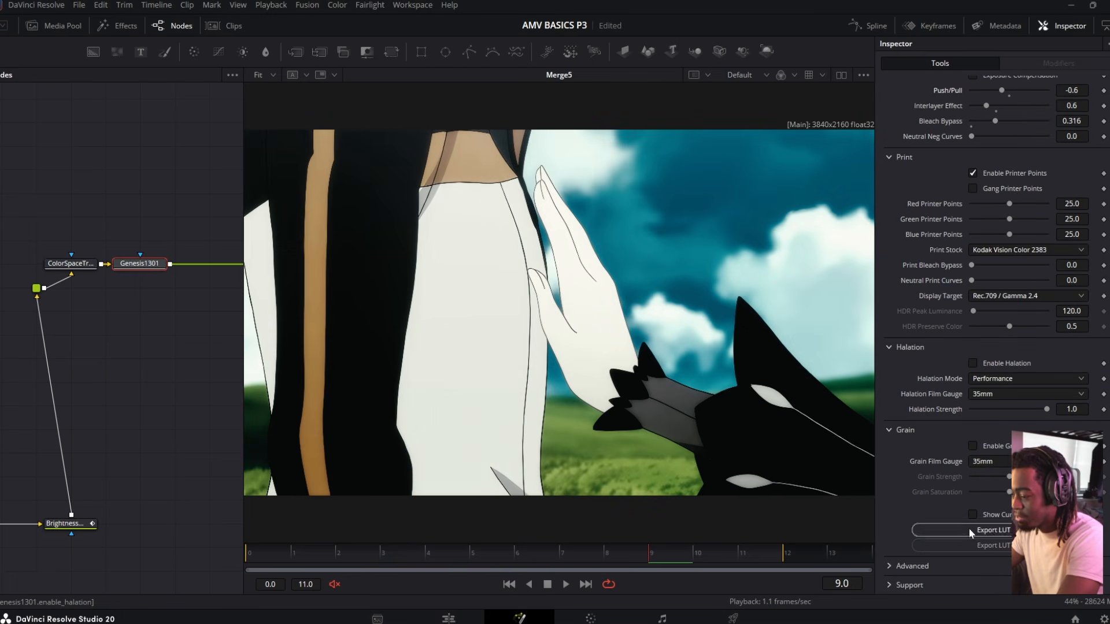
click(973, 363)
drag(1045, 409, 1036, 411)
Add a Dehancer Pro node and place it above the Color Space Transform branch
click(114, 180)
key(shift+space)
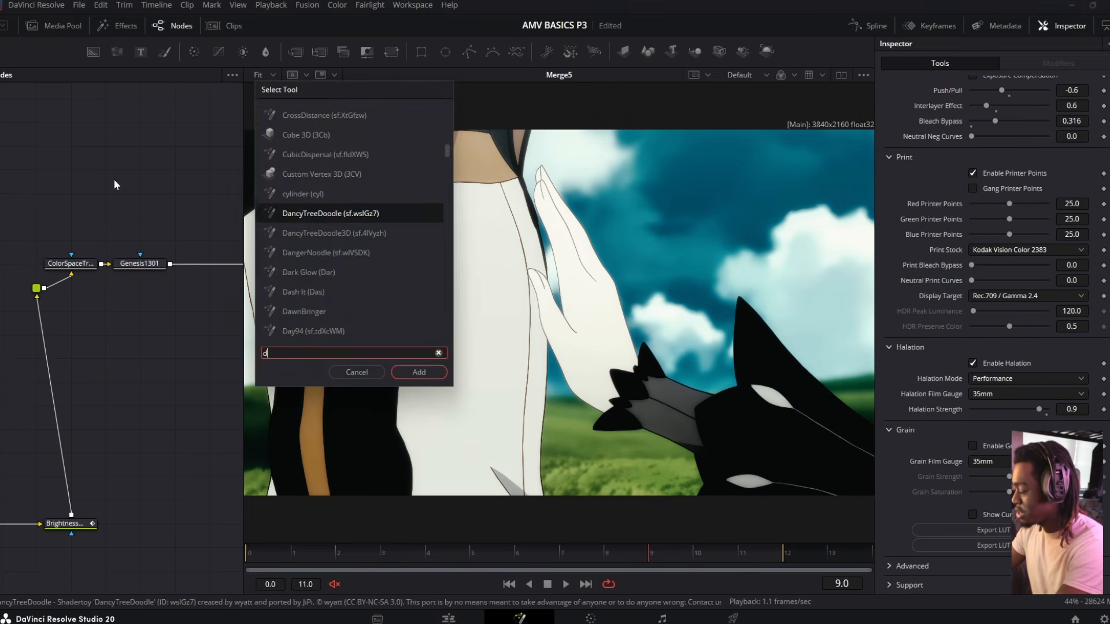
text(deh)
key(Up)
key(Return)
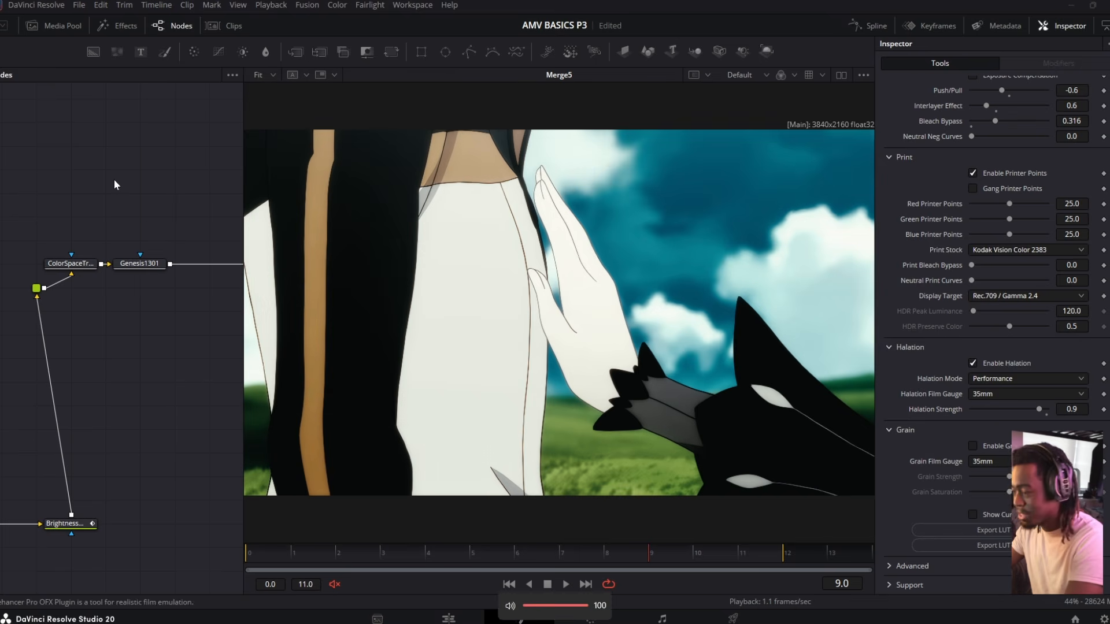
drag(123, 171, 192, 219)
Delete the Genesis node, feed Dehancer Pro from the Color Space Transform output, and show it in the viewer
mouse_move(183, 360)
mouse_down()
mouse_move(130, 249)
mouse_move(119, 249)
mouse_up()
key(Delete)
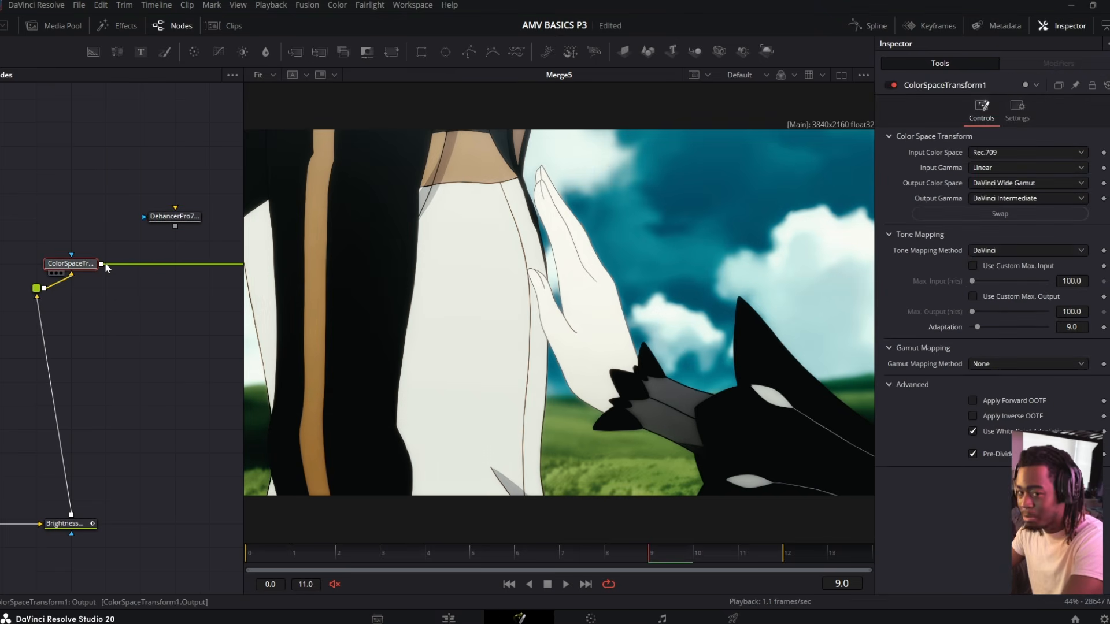
drag(102, 265, 177, 213)
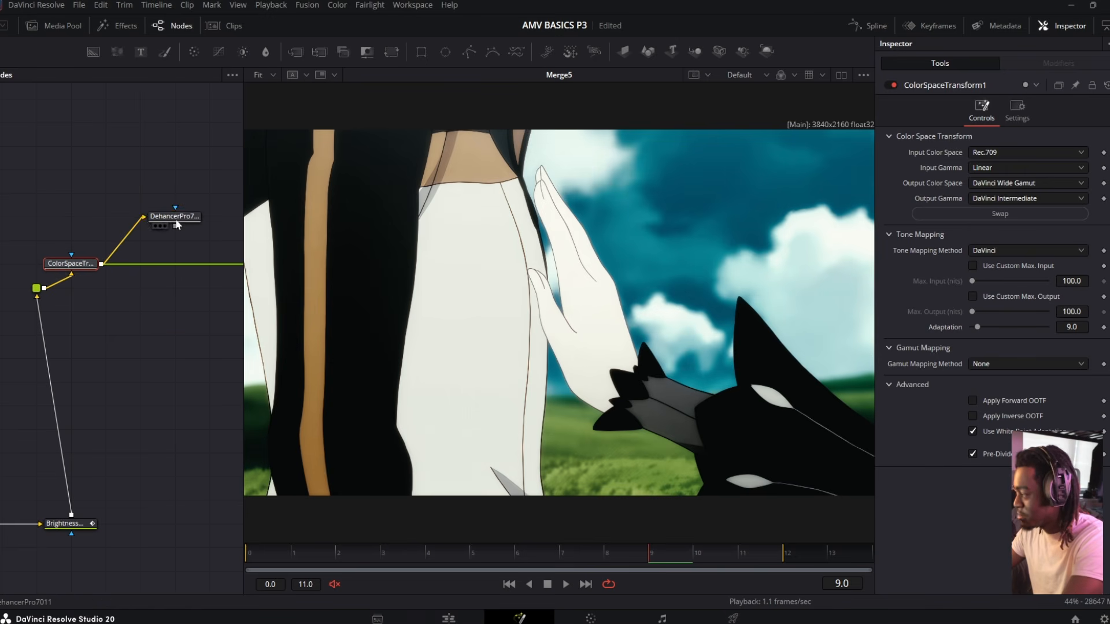
click(176, 220)
key(2)
Set the Dehancer Pro exposure compensation to -0.05 and its input source to DVR WG/Intermediate
click(1010, 214)
click(987, 155)
click(1003, 186)
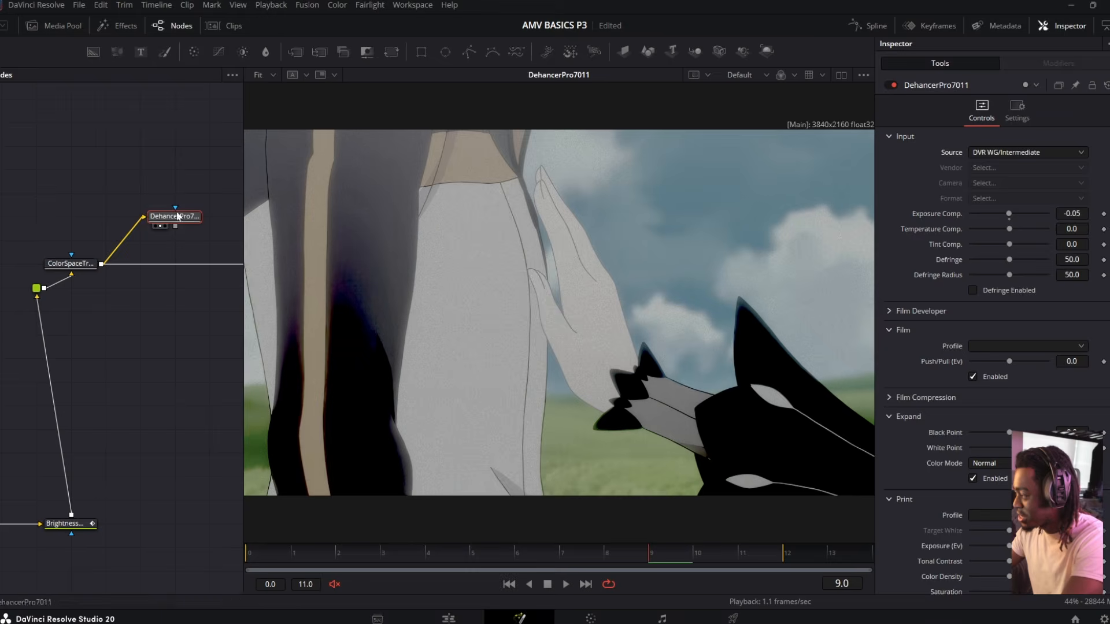
Set the Dehancer Pro film profile to Fuji Eterna Vivid 500 (Exp. 2013)
drag(152, 293, 85, 287)
click(989, 346)
click(1015, 451)
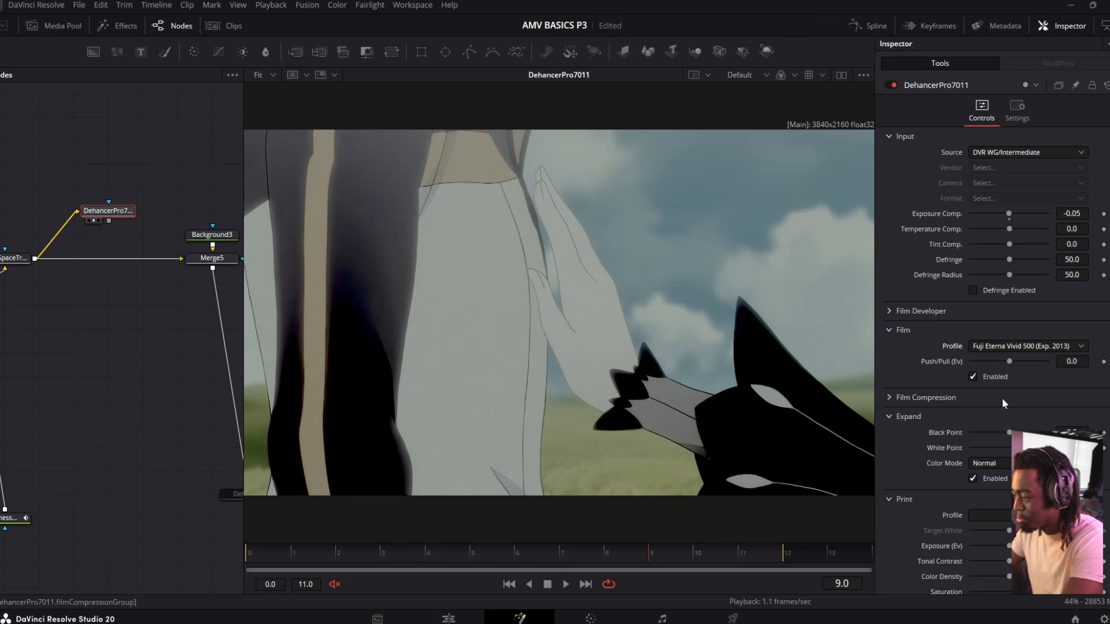
Try Dehancer Pro exposure compensation 2.81 and temperature compensation -47.0, and delete the Dehancer Pro node
drag(1010, 214, 991, 229)
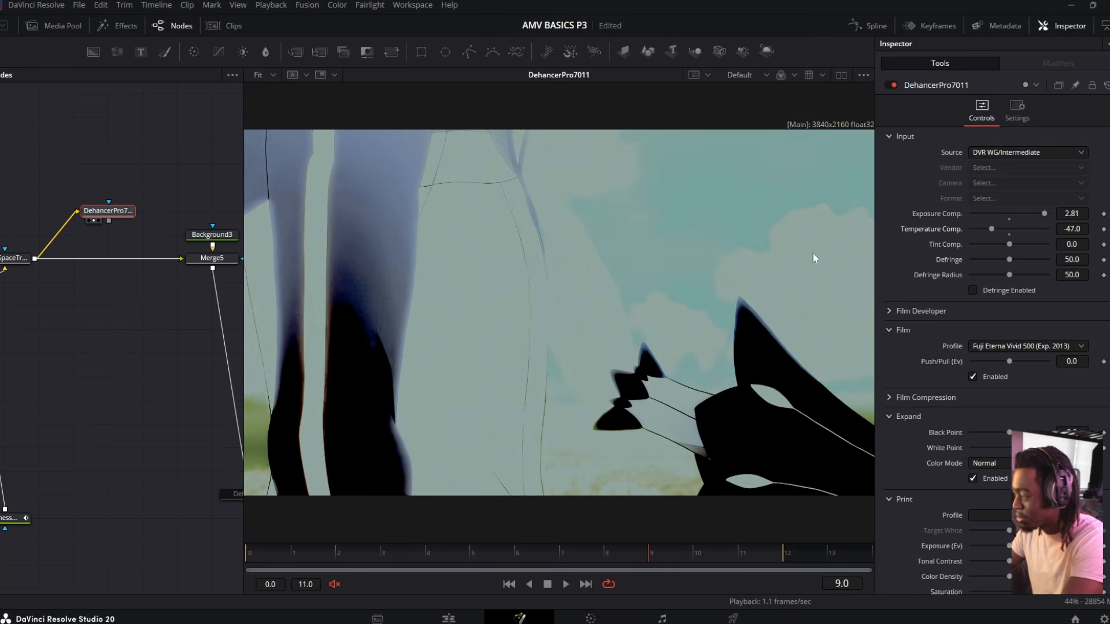
key(ctrl+z)
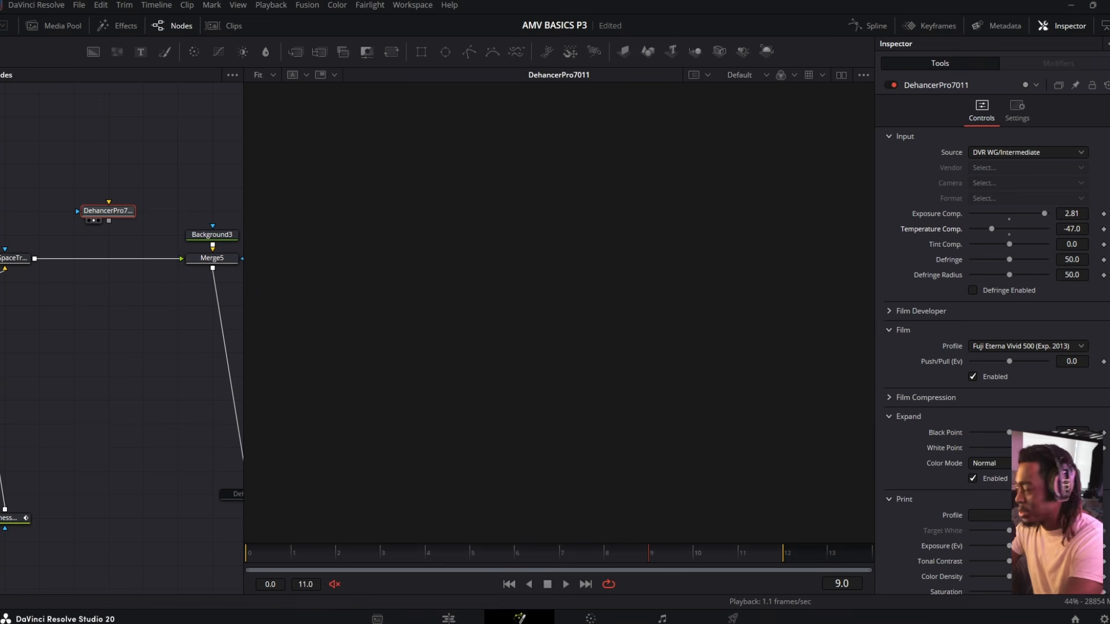
drag(65, 158, 119, 234)
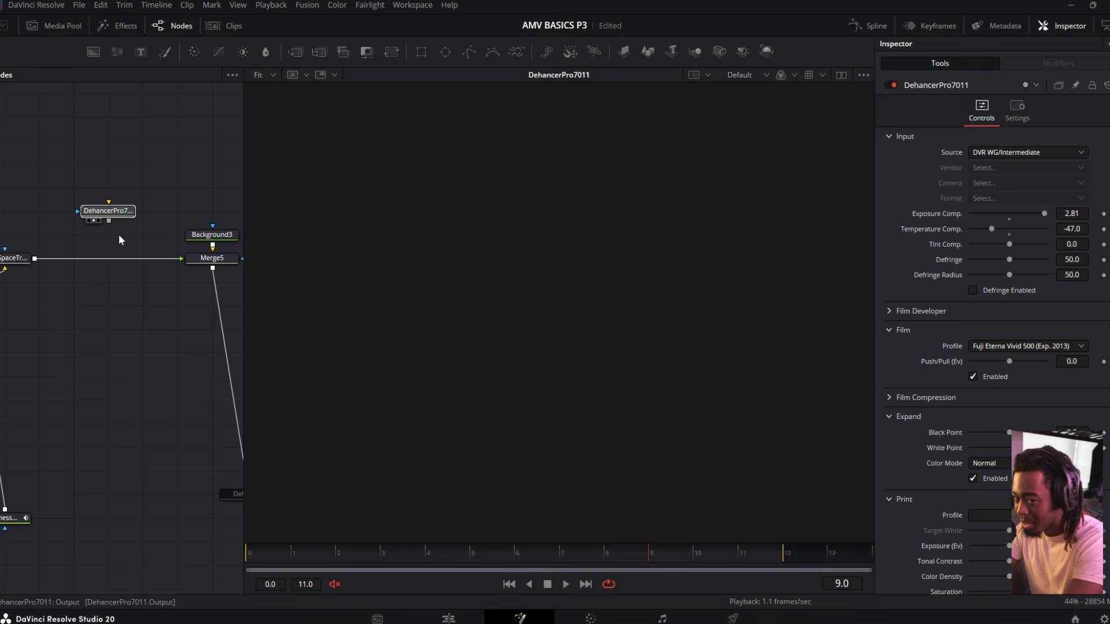
key(Delete)
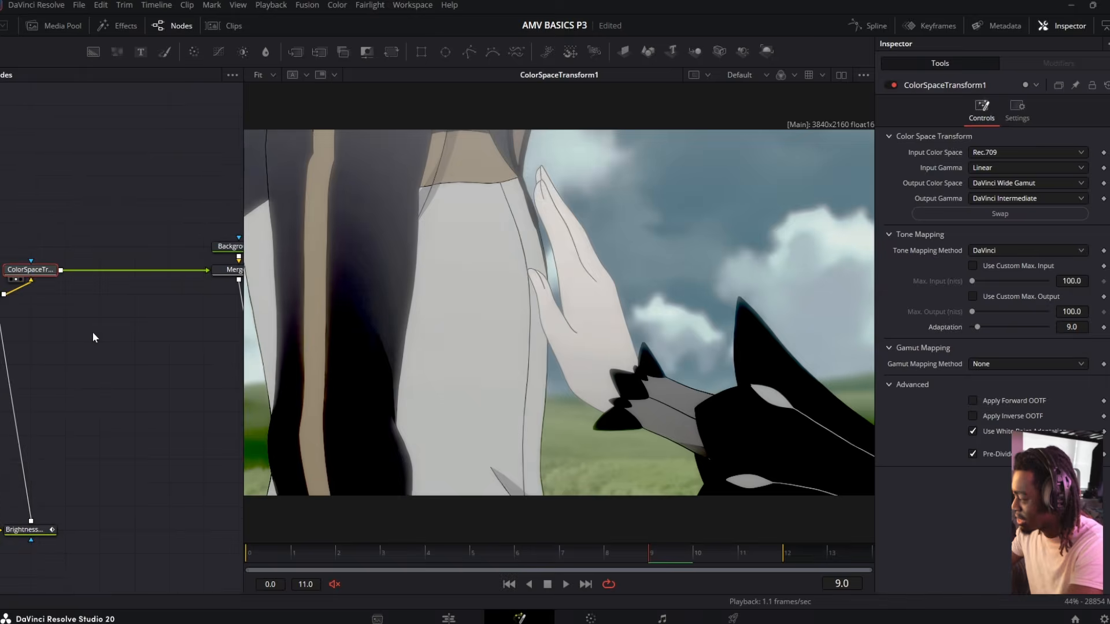
Show LensBlur1 in the viewer and move it slightly farther below Merge1
ctrl+scroll(95, 337, down, 2)
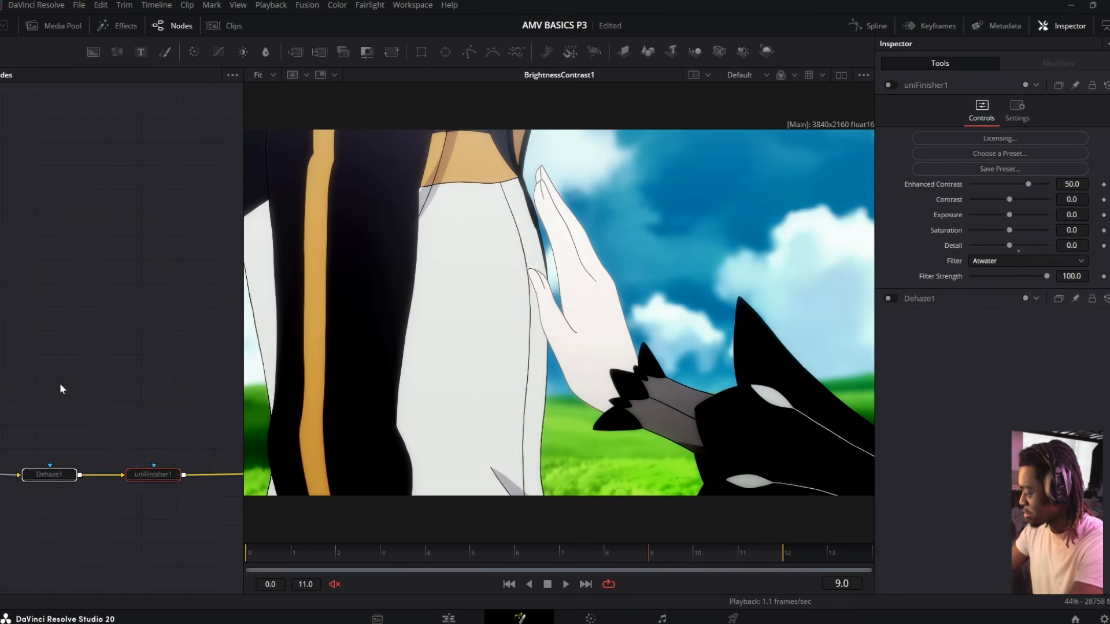
drag(60, 383, 72, 268)
drag(31, 223, 207, 456)
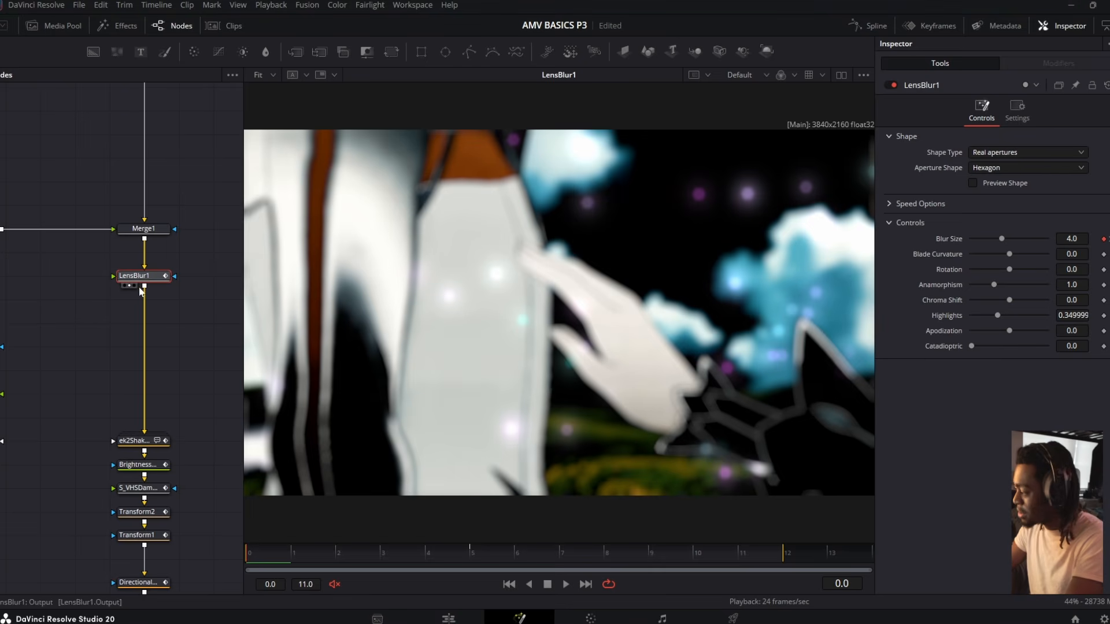
drag(139, 292, 139, 315)
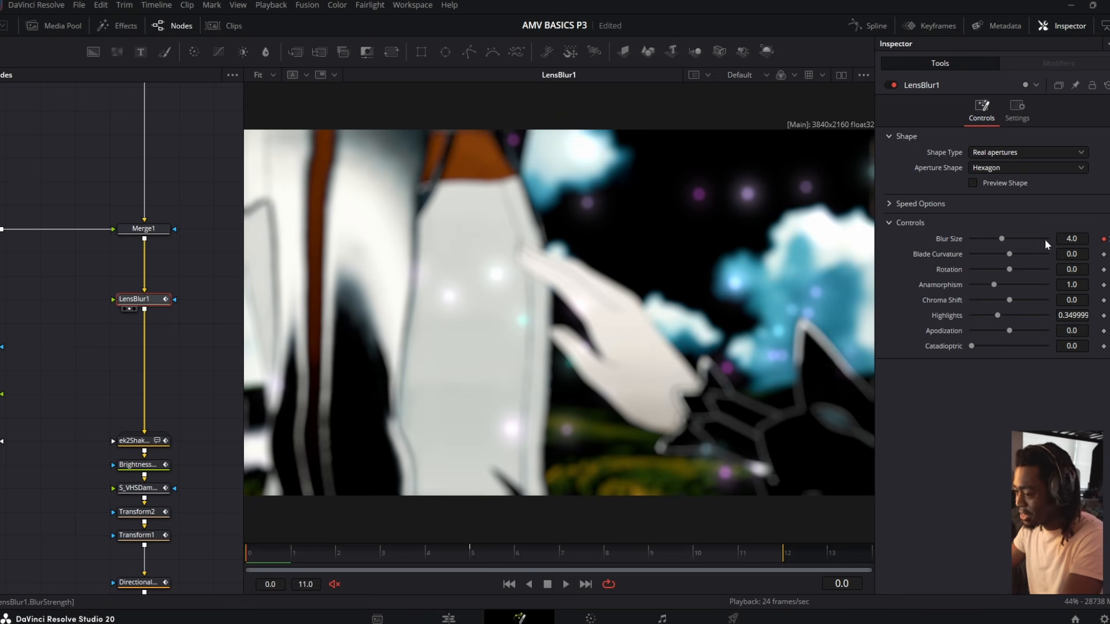
Inspect LensBlur1's animated Blur Size at frames 5 and 13, and play the composition
click(607, 554)
click(471, 553)
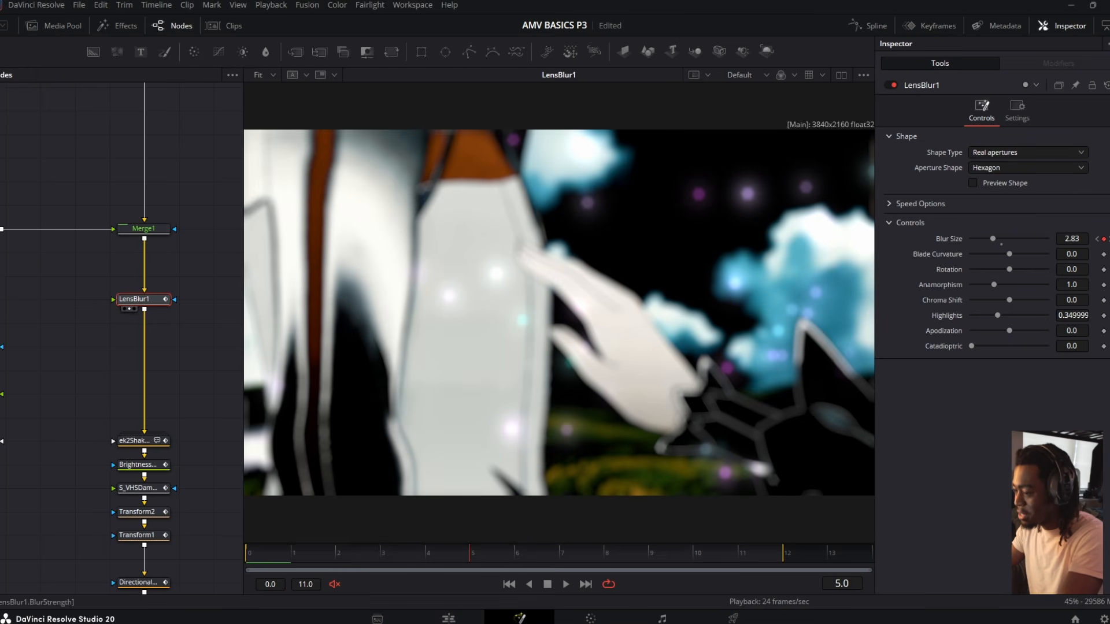
click(828, 554)
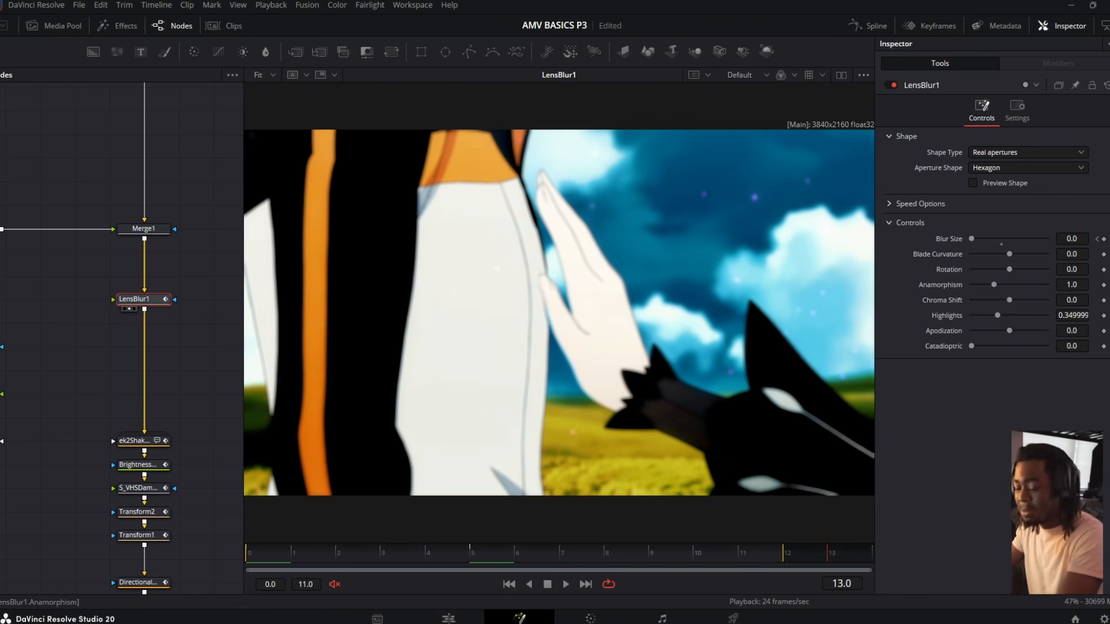
key(space)
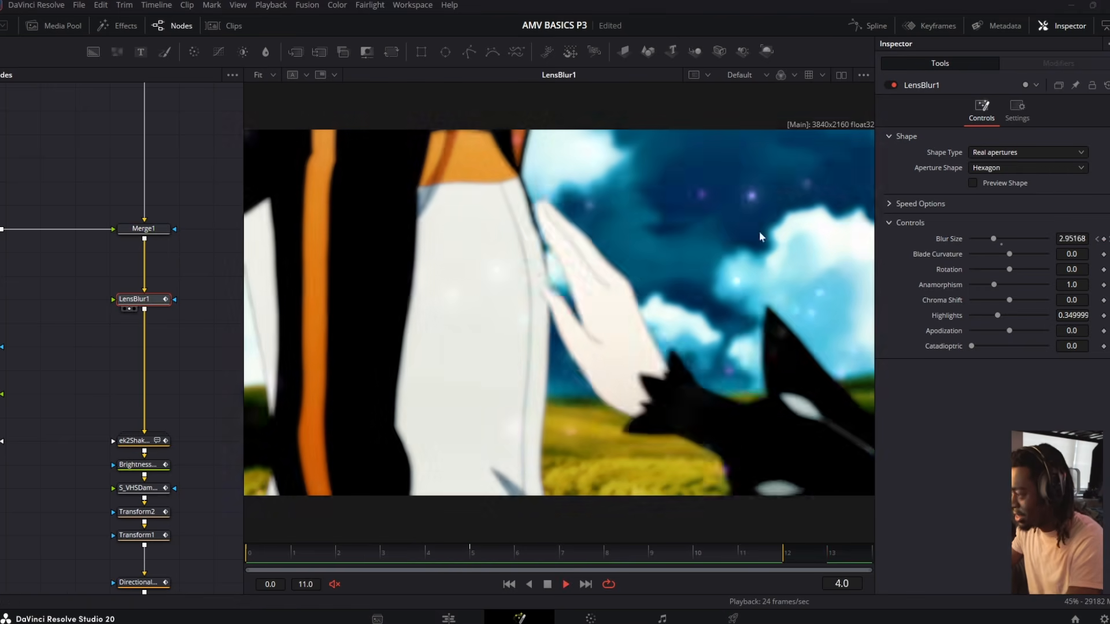
Spread the nodes below ek2ShakeFinal farther down, move ek2ShakeFinal closer to LensBlur1, and show it in the viewer
click(140, 442)
scroll(141, 416, down, 2)
scroll(197, 352, down, 2)
drag(200, 309, 115, 587)
drag(141, 291, 141, 409)
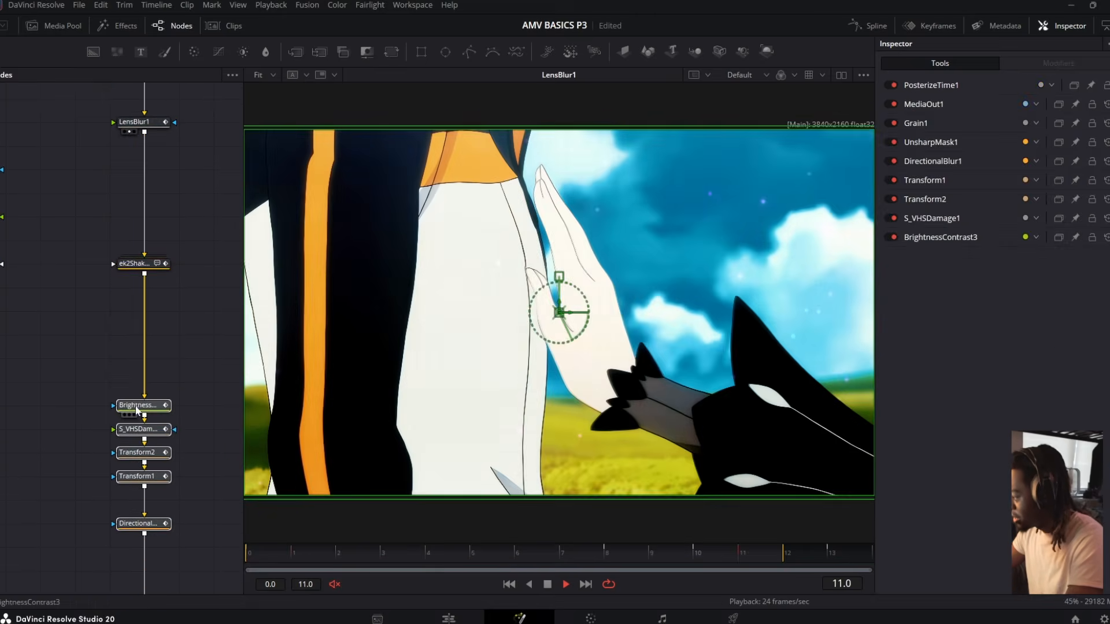
drag(165, 258, 165, 211)
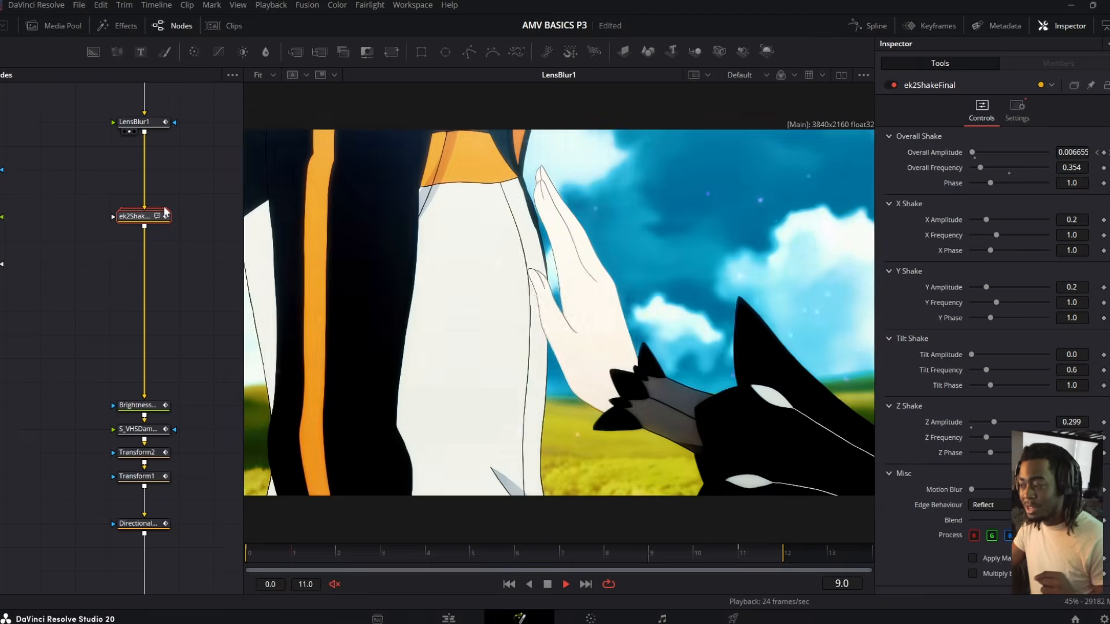
key(2)
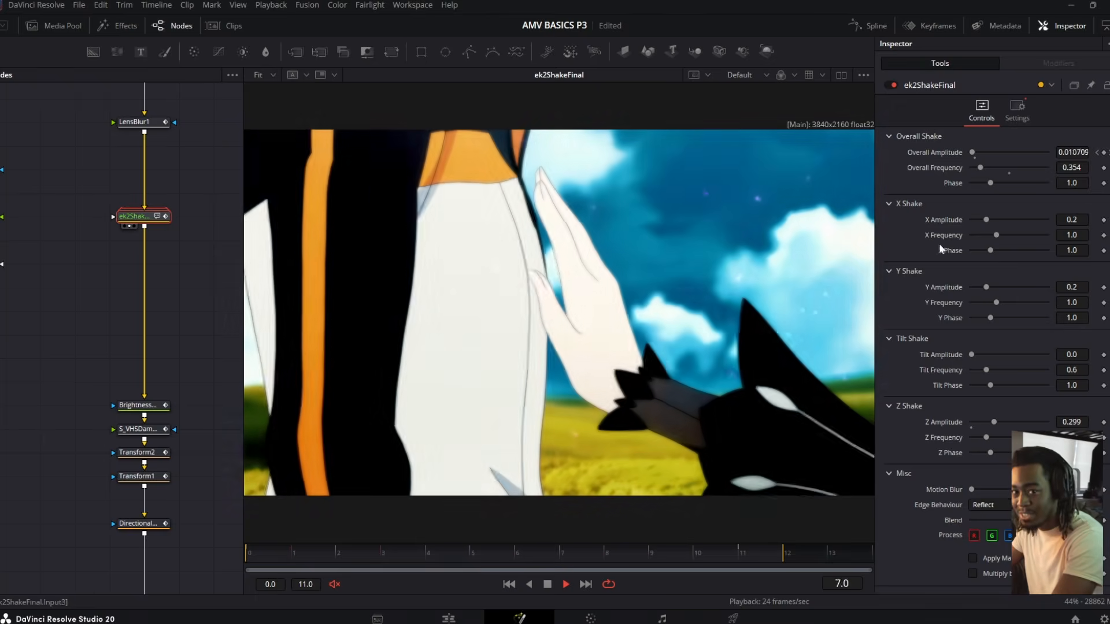
Try adding an S_Shake node below ek2ShakeFinal, and undo its insertion
click(157, 269)
key(shift+space)
text(deha)
key(BackSpace)
key(BackSpace)
key(BackSpace)
key(BackSpace)
text(S_shake)
key(Return)
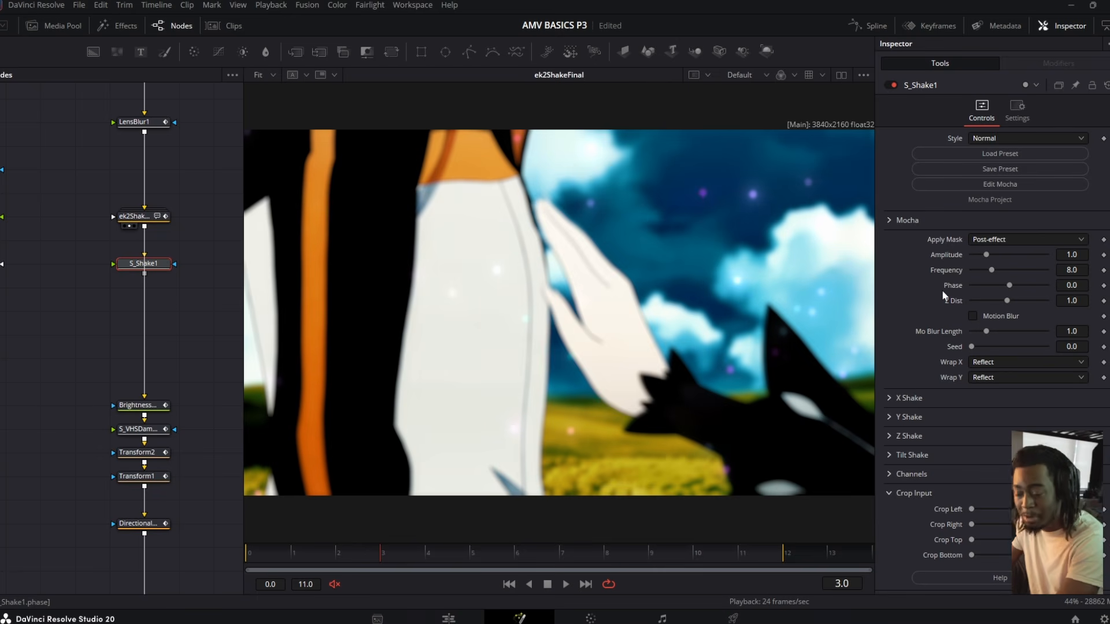
key(ctrl+z)
Preview the ek2ShakeFinal shake and inspect its Overall Amplitude keyframes at frames 0 and 11
click(138, 216)
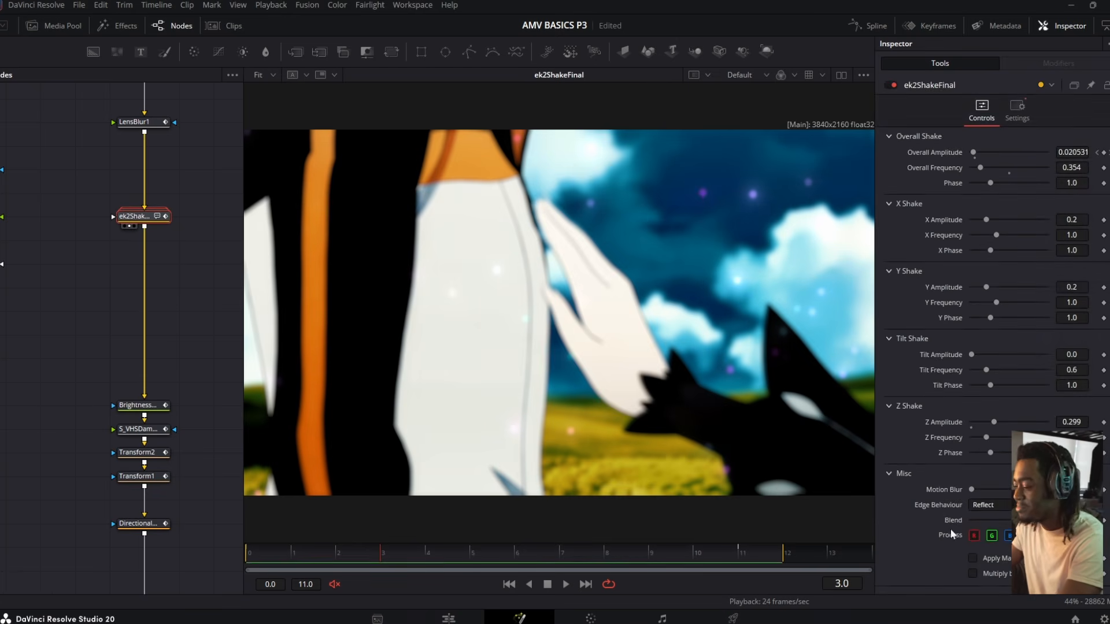
key(space)
key(space)
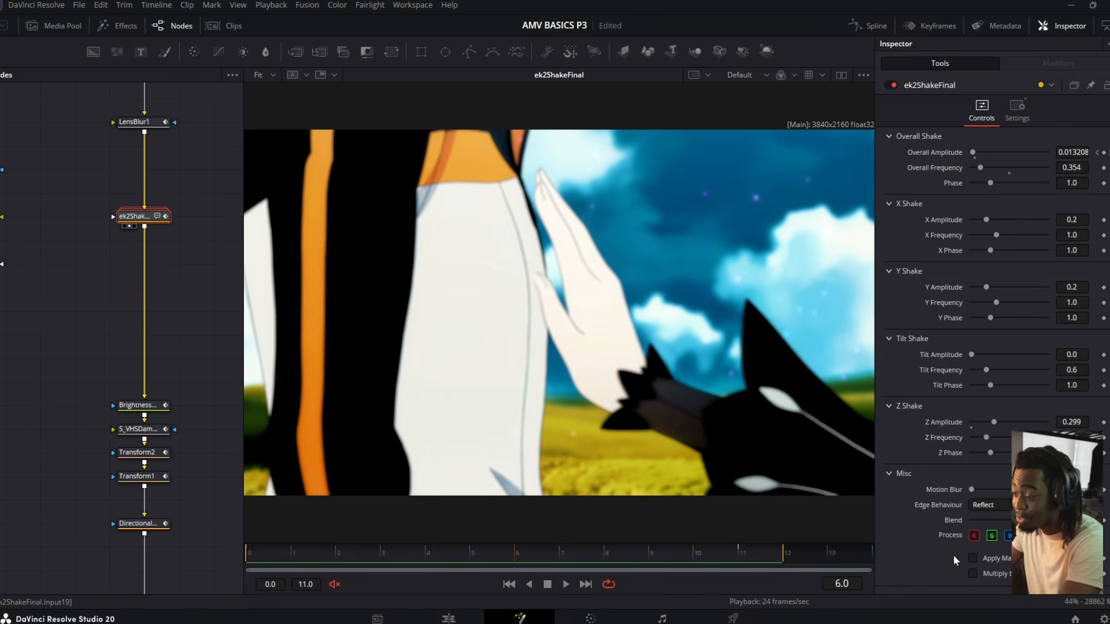
drag(995, 422, 995, 422)
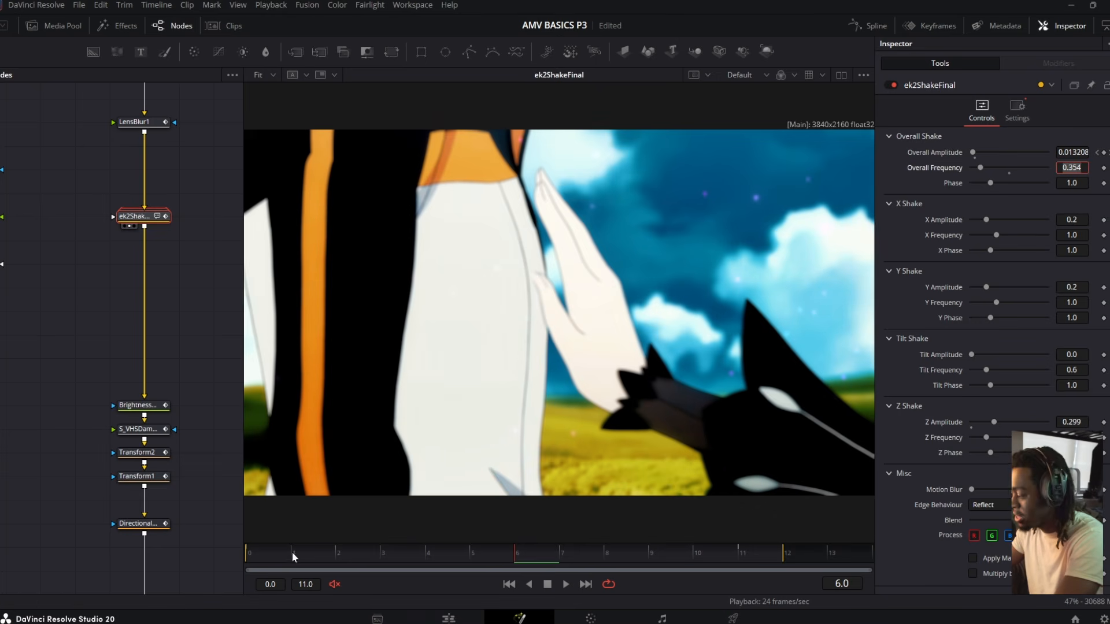
key(Home)
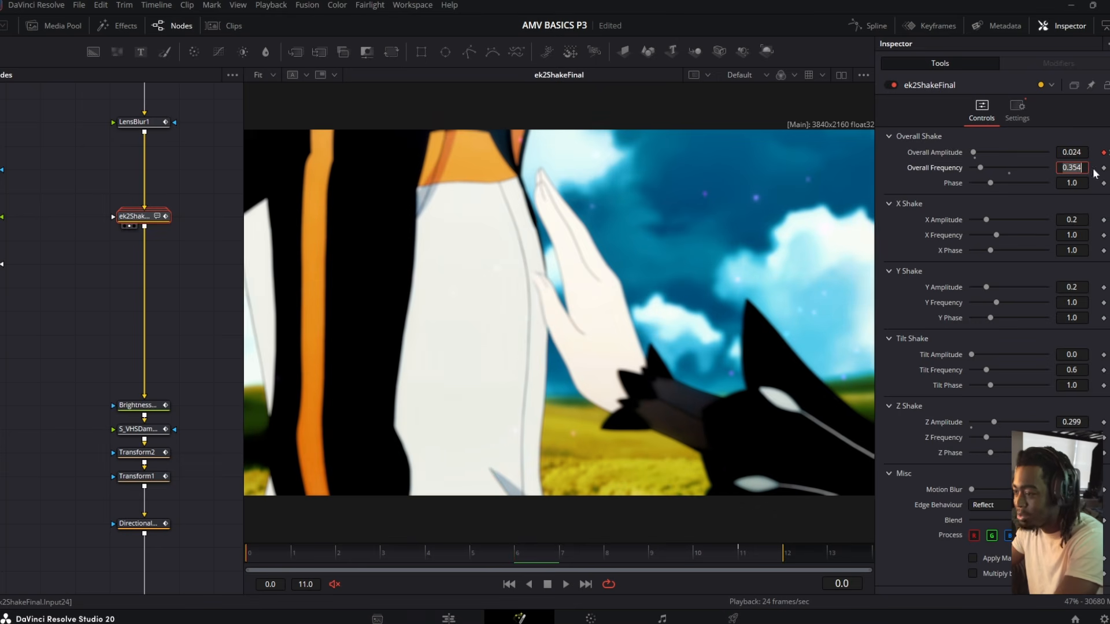
click(1071, 152)
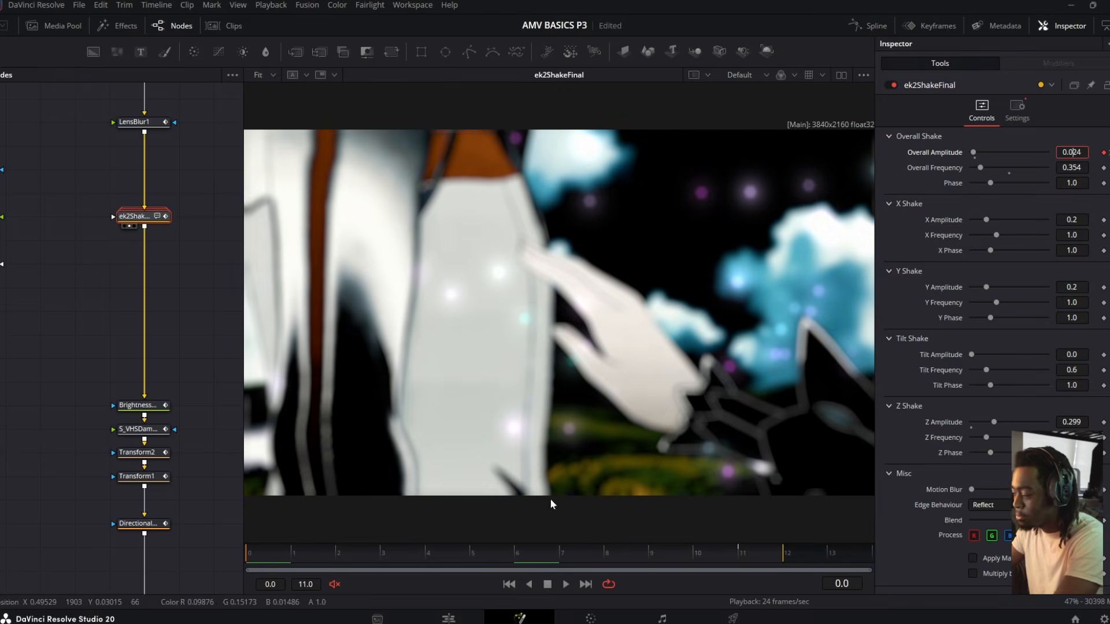
drag(535, 553, 740, 553)
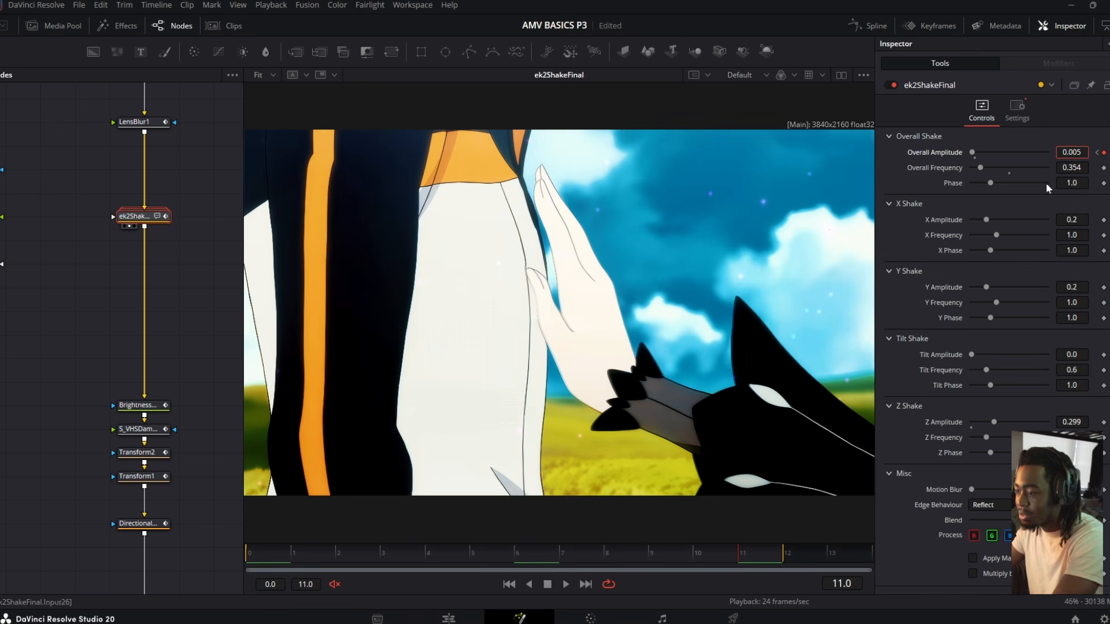
click(834, 547)
click(748, 548)
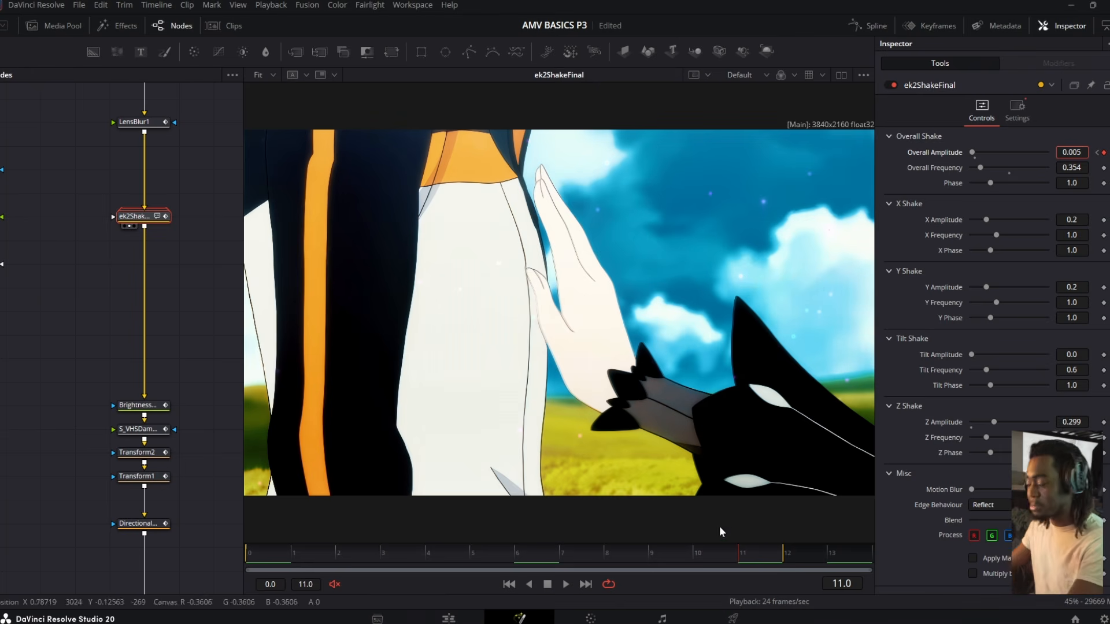
Play the shake and examine its Amplitude curve in an enlarged Spline editor
key(space)
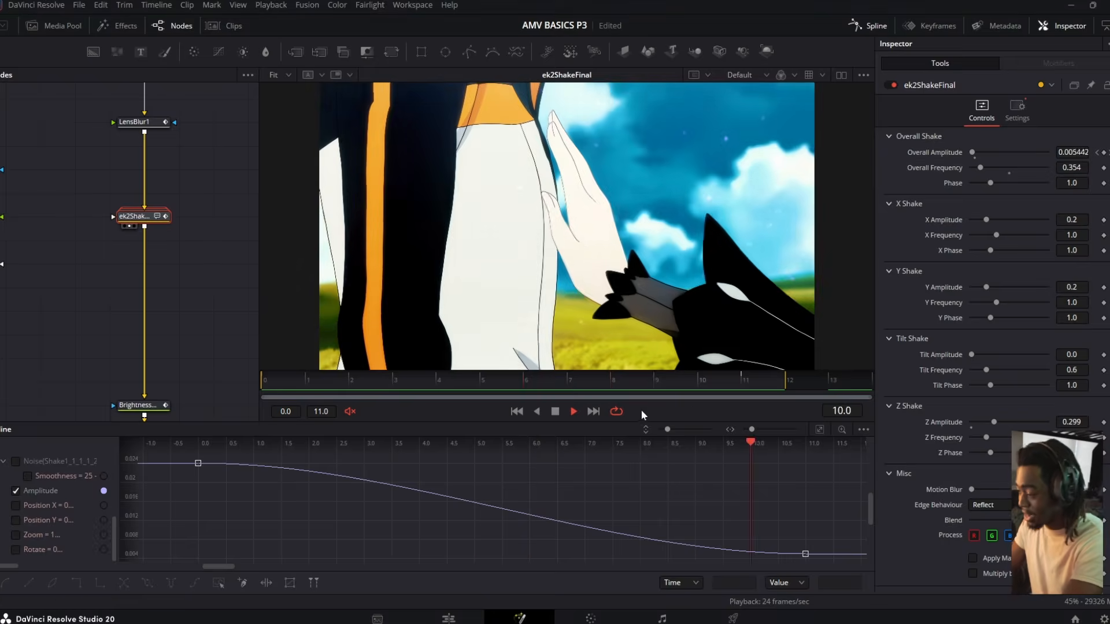
drag(694, 422, 694, 296)
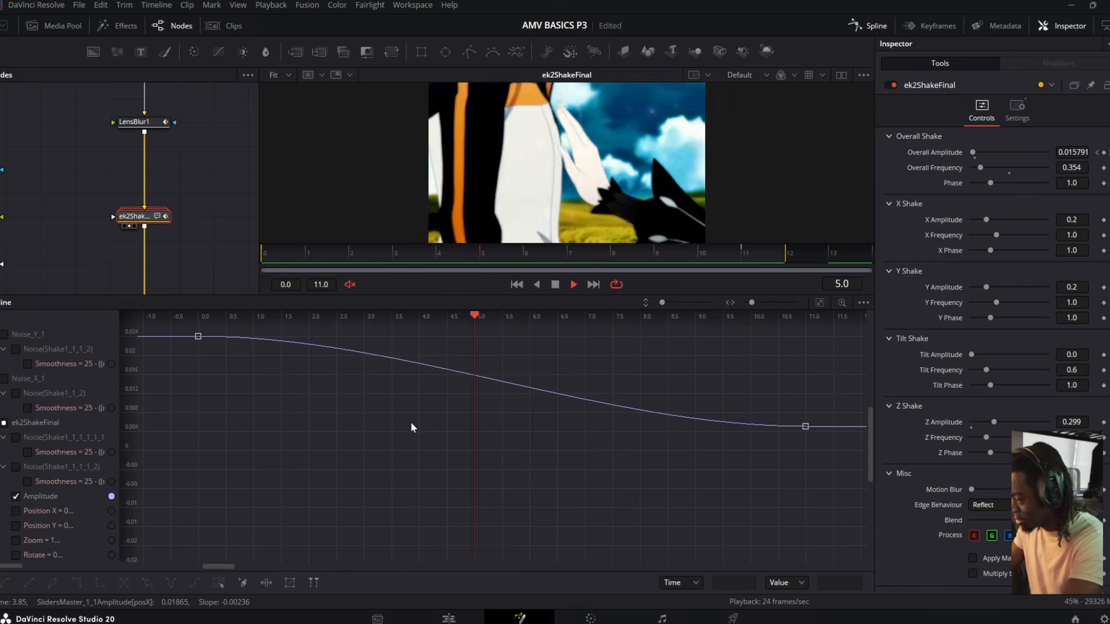
key(ctrl+a)
click(358, 417)
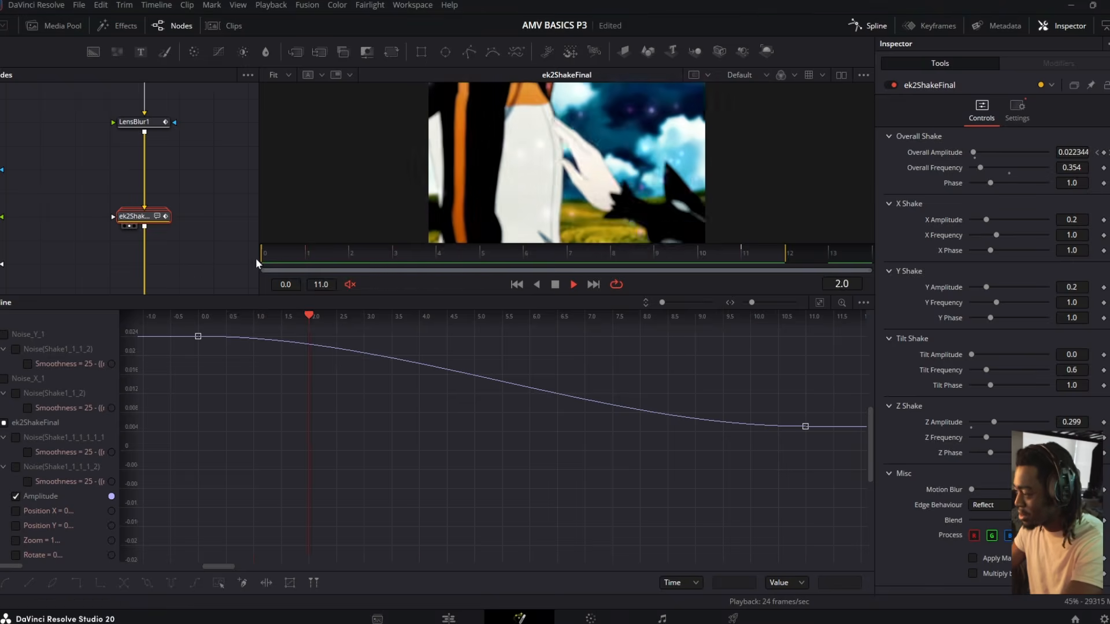
scroll(440, 444, up, 1)
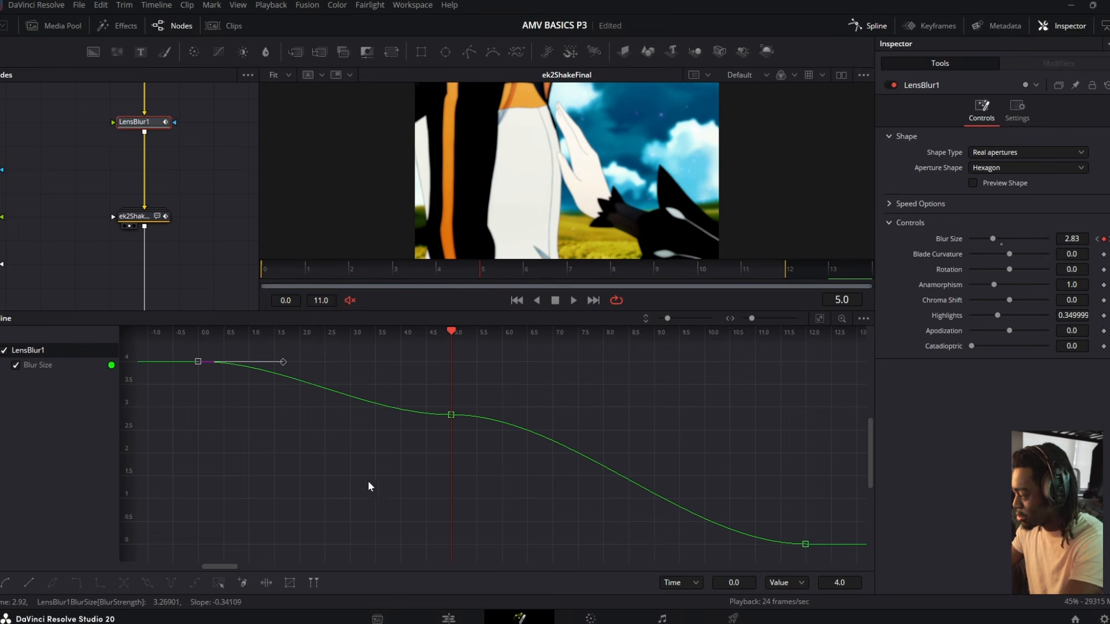
Display LensBlur1's Blur Size curve in the Spline editor and select its keyframes
drag(250, 404, 844, 564)
click(225, 182)
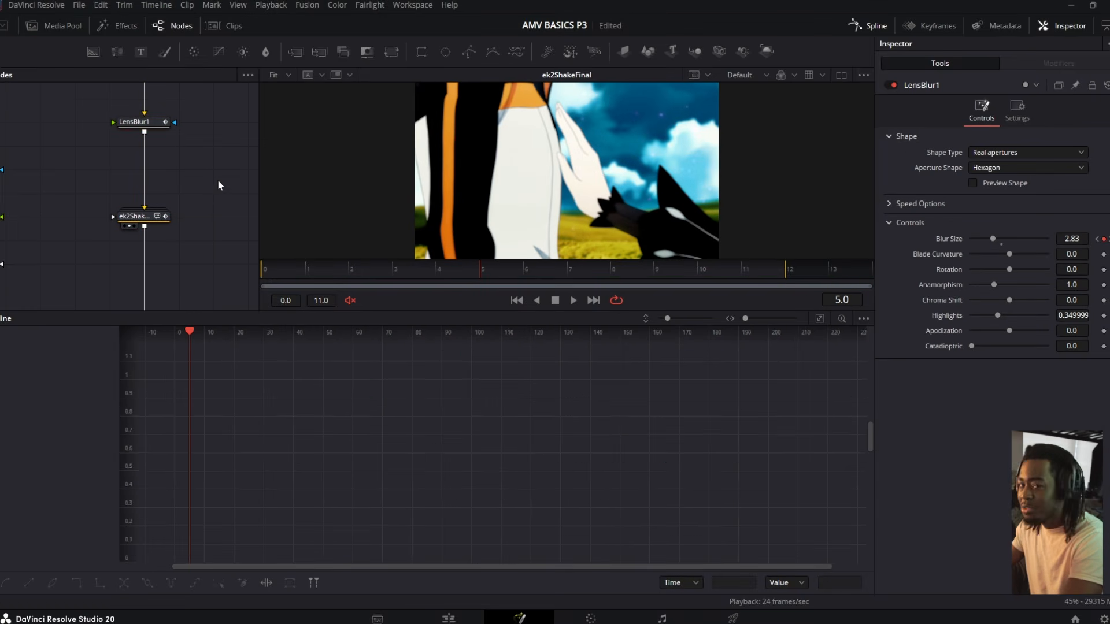
click(134, 121)
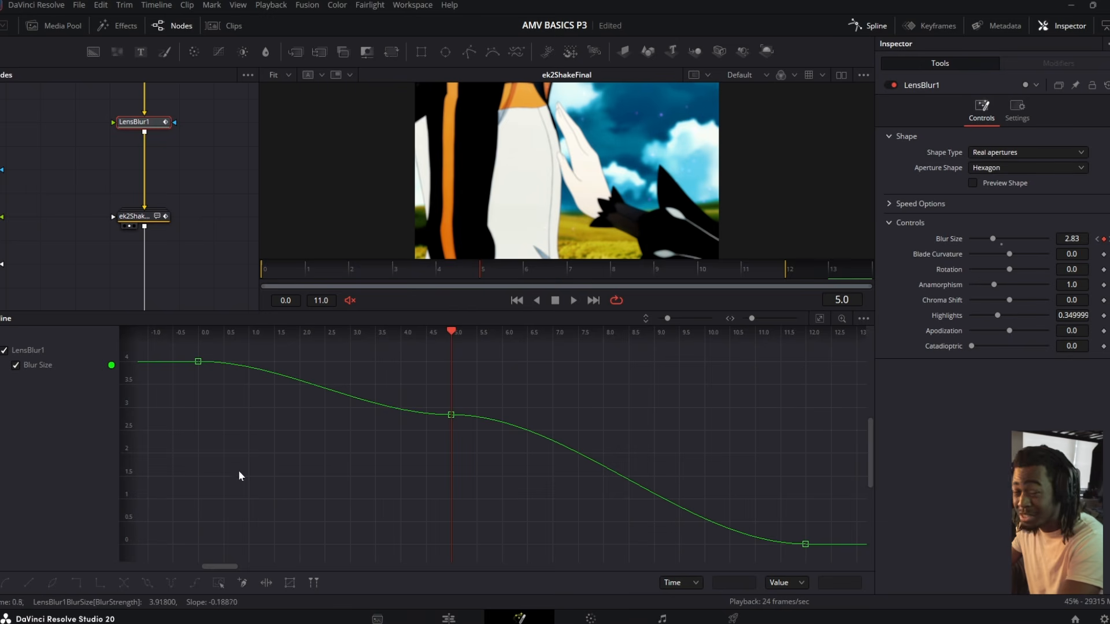
drag(171, 346, 830, 562)
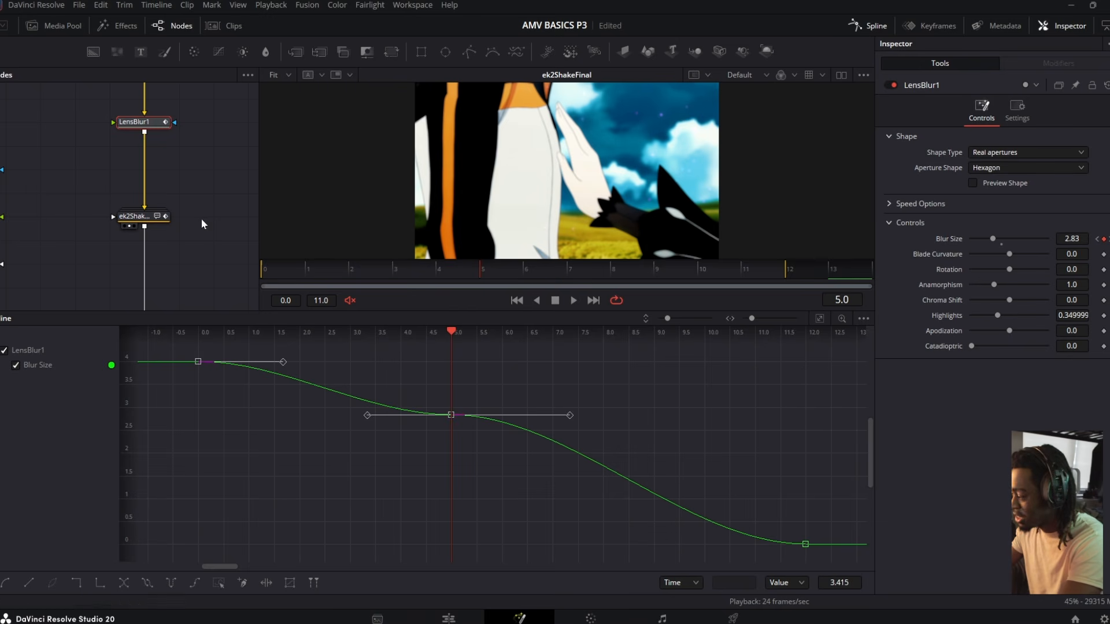
drag(98, 100, 12, 229)
click(178, 261)
key(shift+space)
text(len)
key(Return)
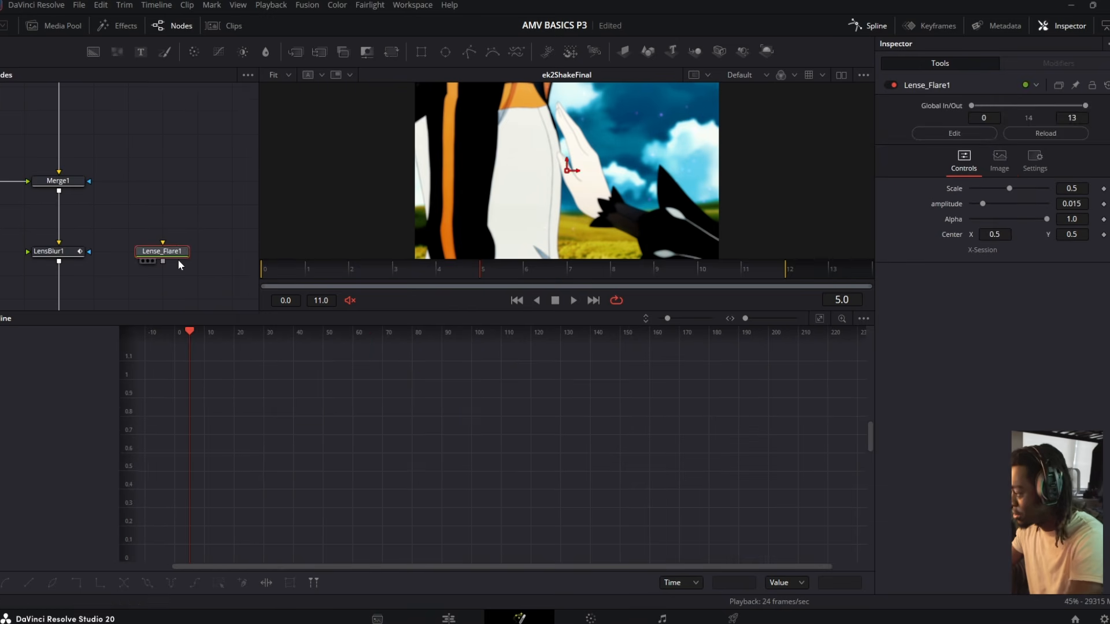
Show LensBlur2, fed from Merge1, in the viewer and animate its Blur Size from 4.0 at frame 0 to 0.0 at frame 12
click(1104, 239)
key(2)
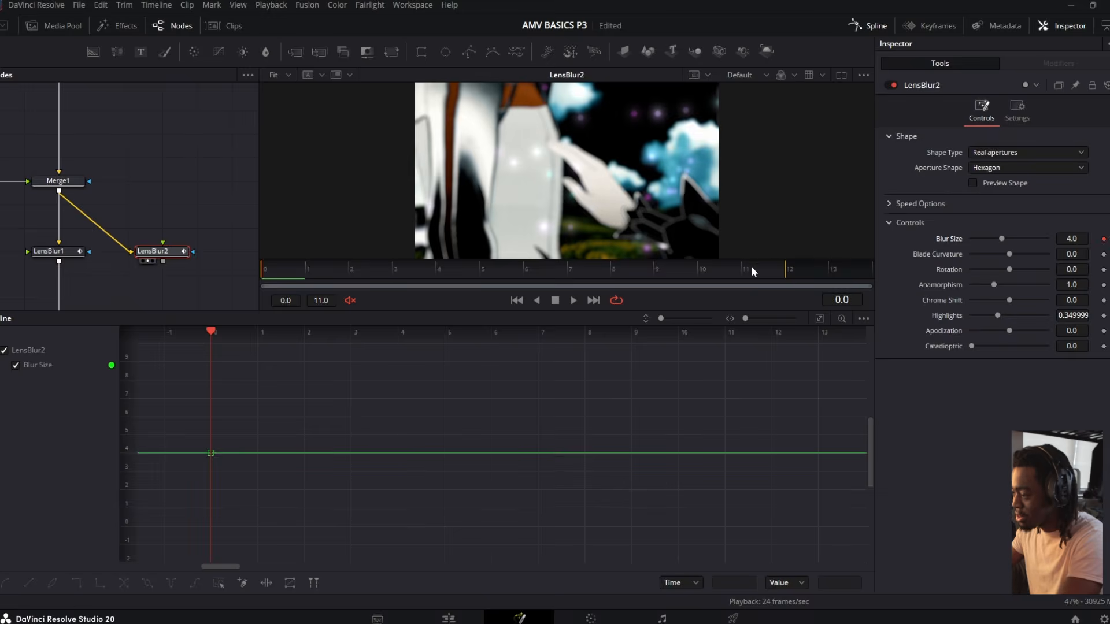
click(793, 270)
drag(1003, 247, 971, 247)
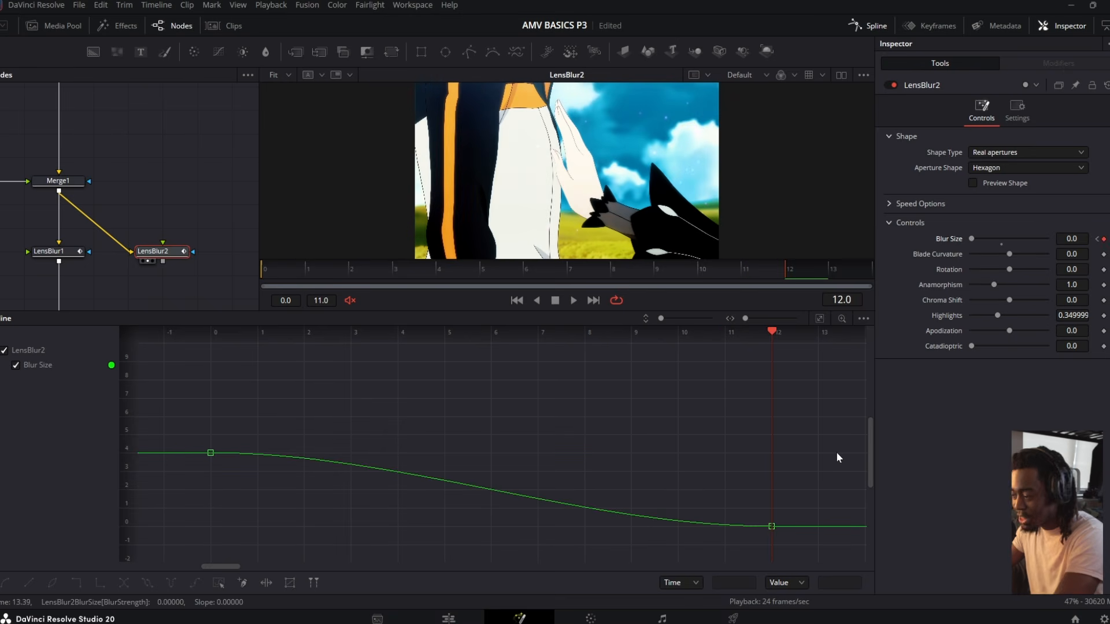
drag(821, 464, 151, 539)
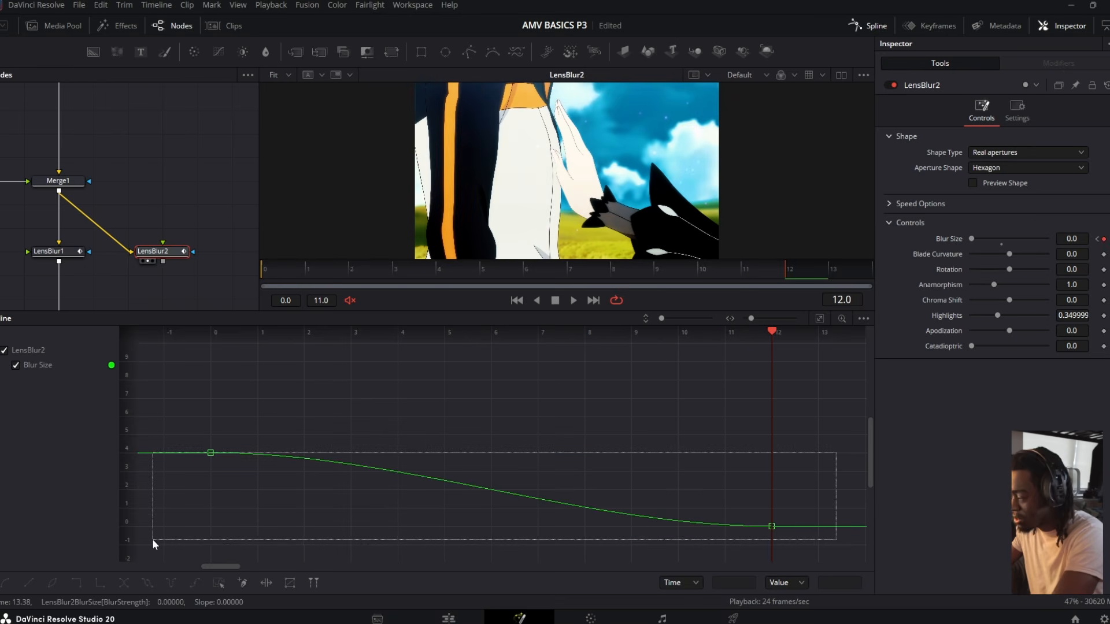
click(672, 400)
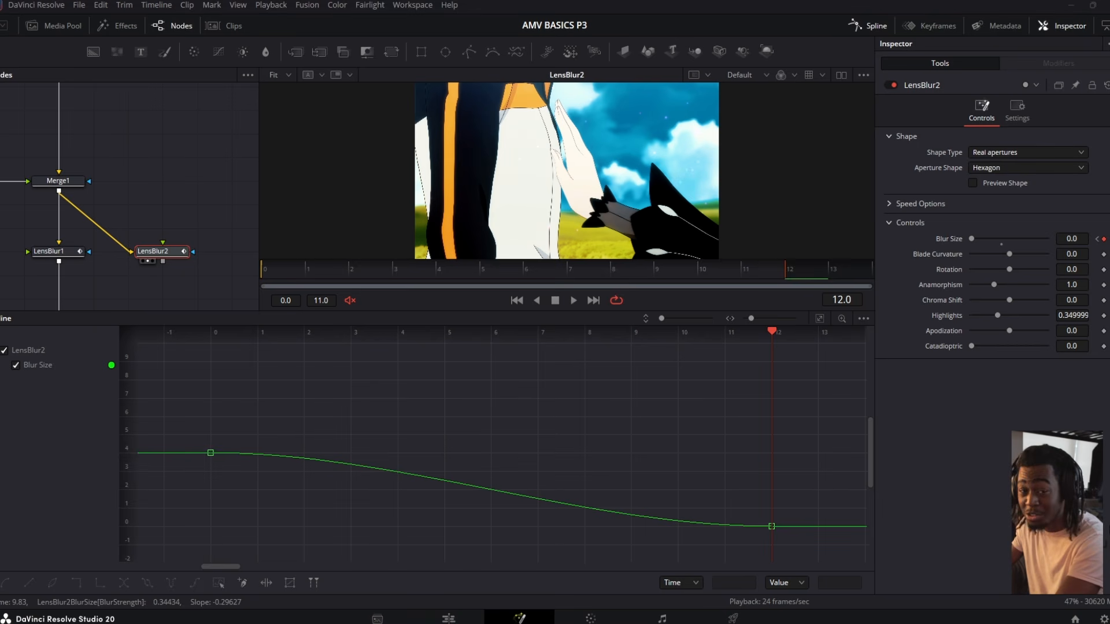
Open the Splines section of Fusion Settings, keep auto smooth enabled for Splines, and save the settings
click(307, 5)
click(321, 32)
click(399, 261)
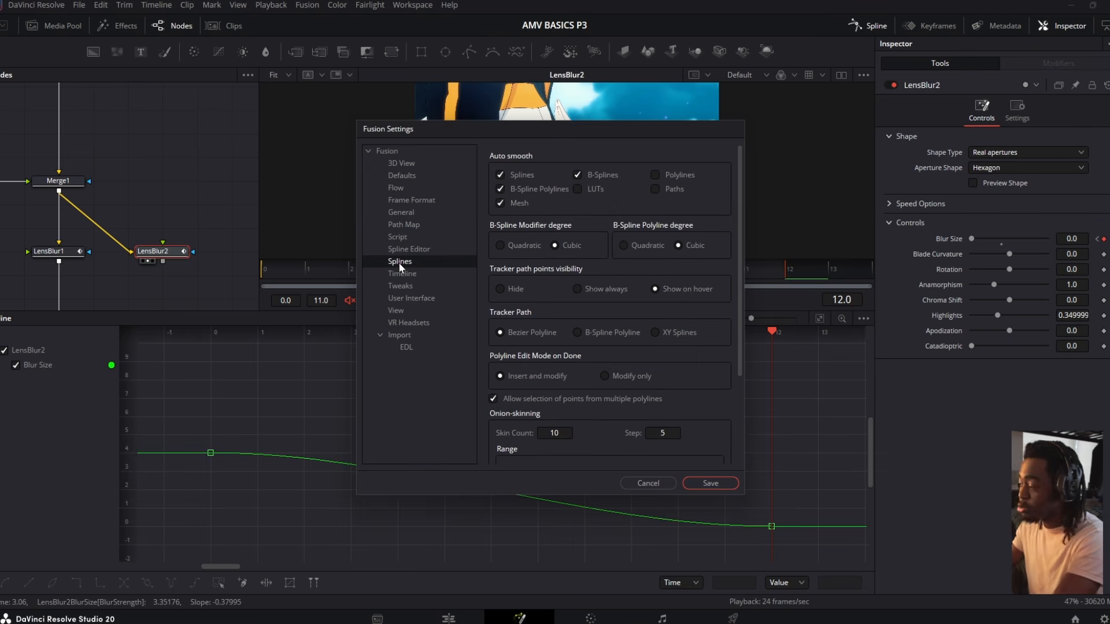
click(501, 174)
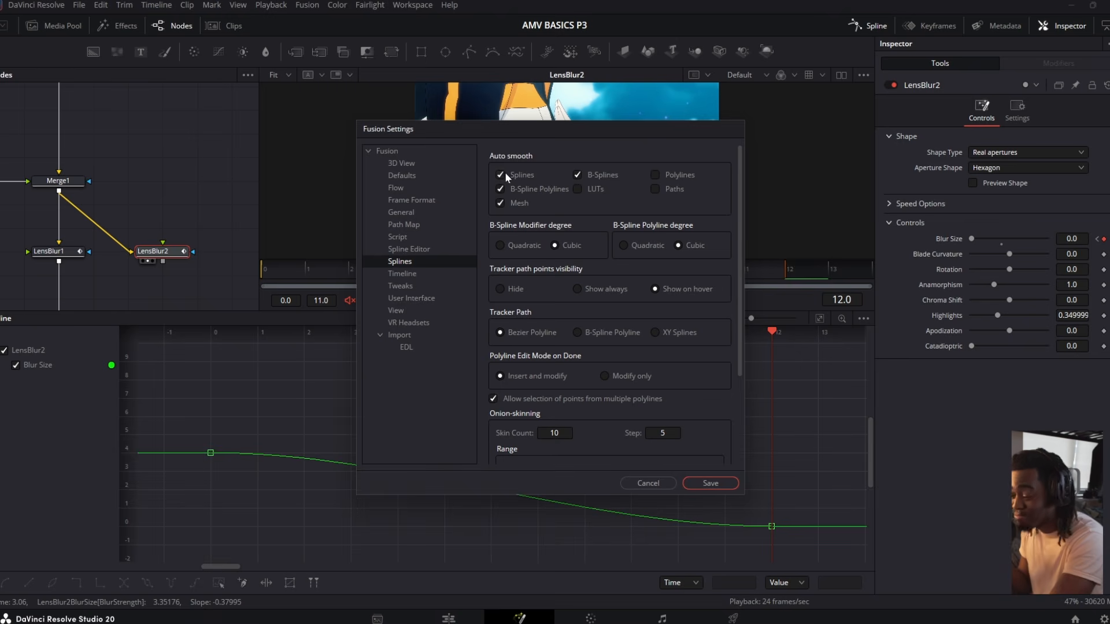
click(710, 483)
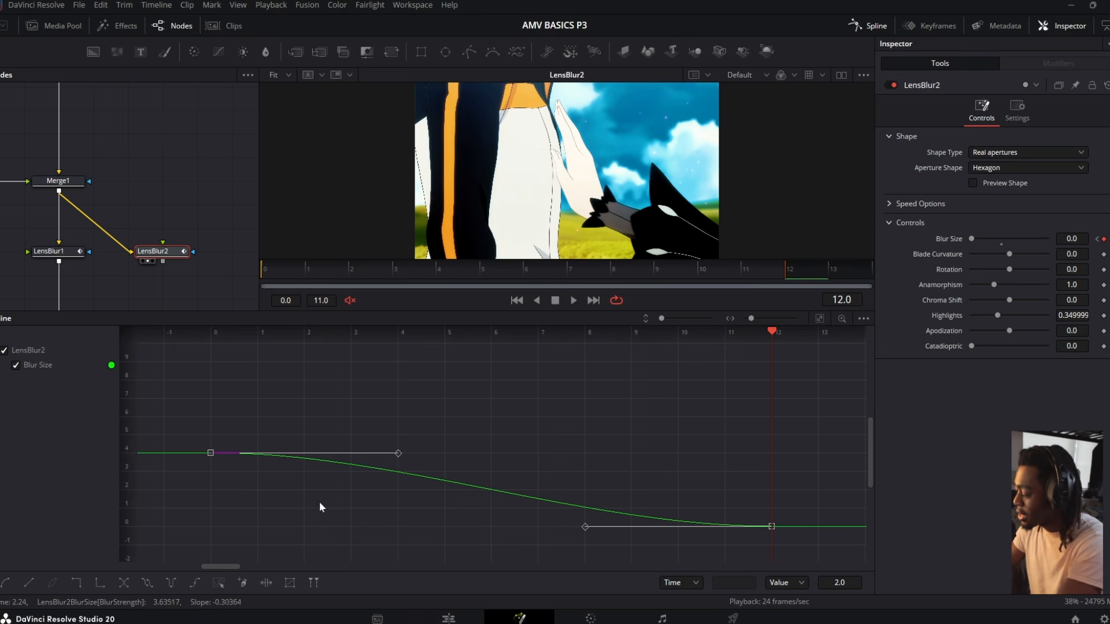
Select all of LensBlur2's Blur Size keyframes, try linear interpolation on them, and undo the test
click(549, 424)
key(ctrl+a)
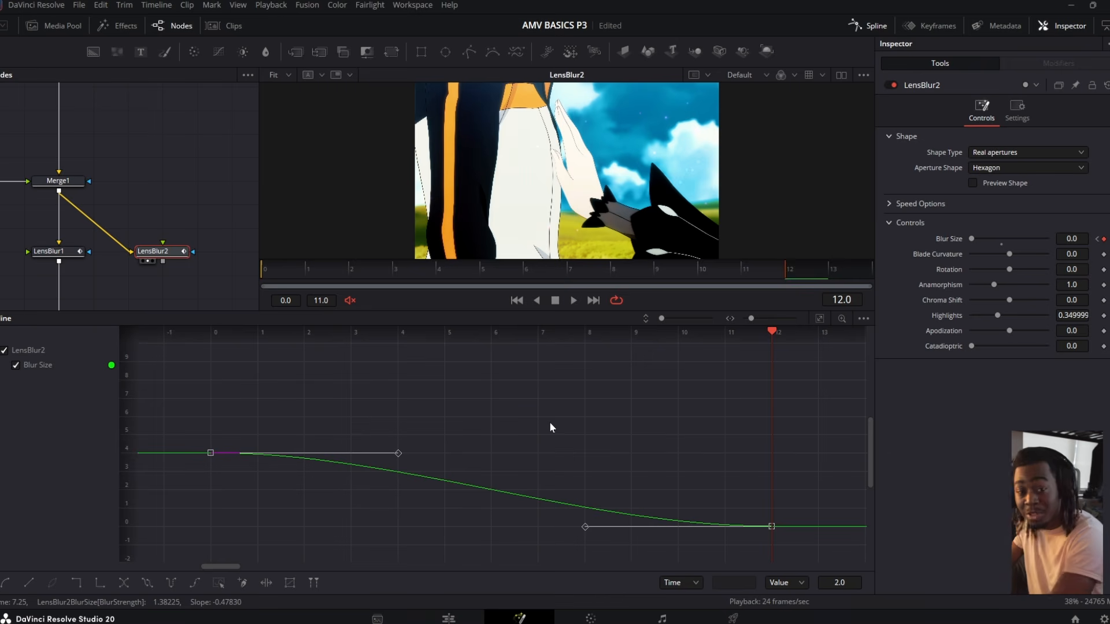
key(l)
key(ctrl+z)
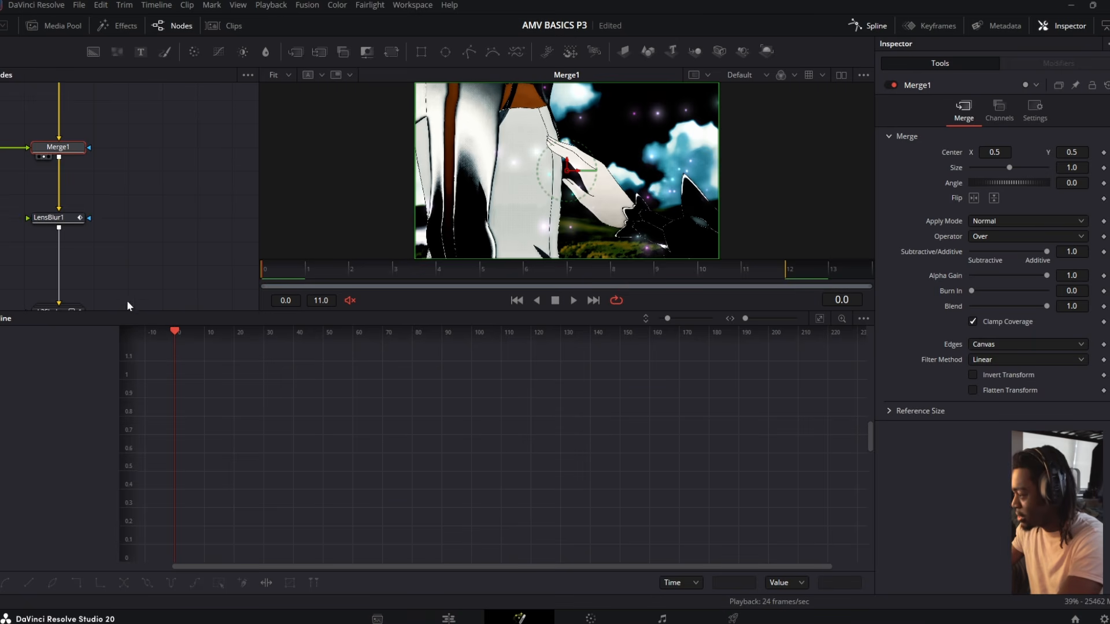
Inspect BrightnessContrast3's animated Low and High range by scrubbing between frames 10 and 13
scroll(127, 302, down, 3)
drag(109, 261, 186, 163)
drag(169, 225, 172, 128)
drag(169, 181, 168, 158)
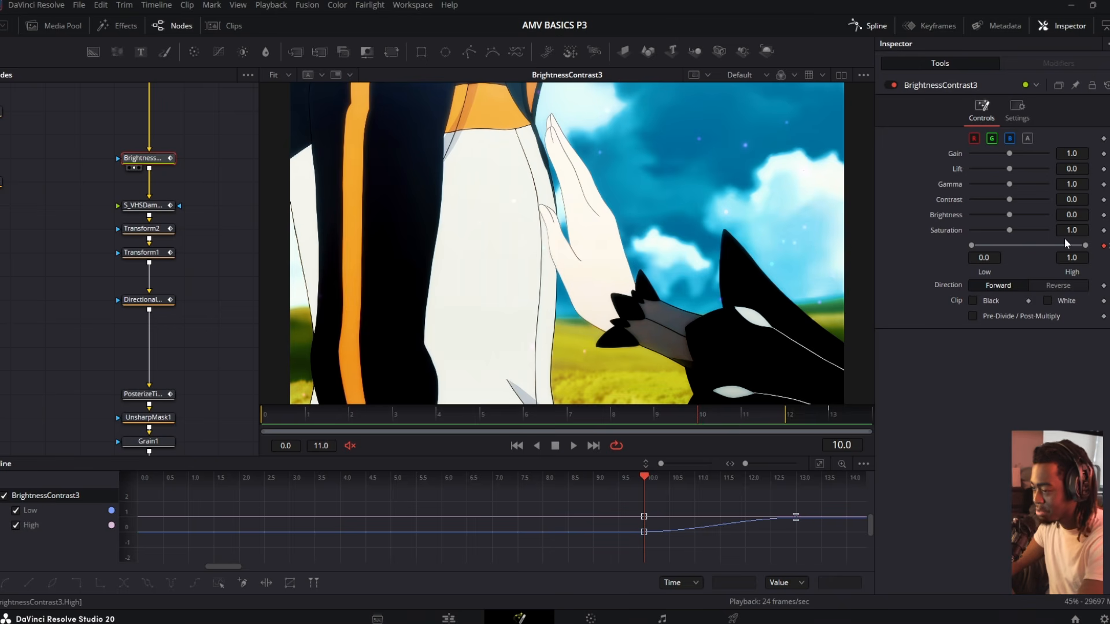
drag(780, 412, 837, 428)
drag(756, 432, 836, 435)
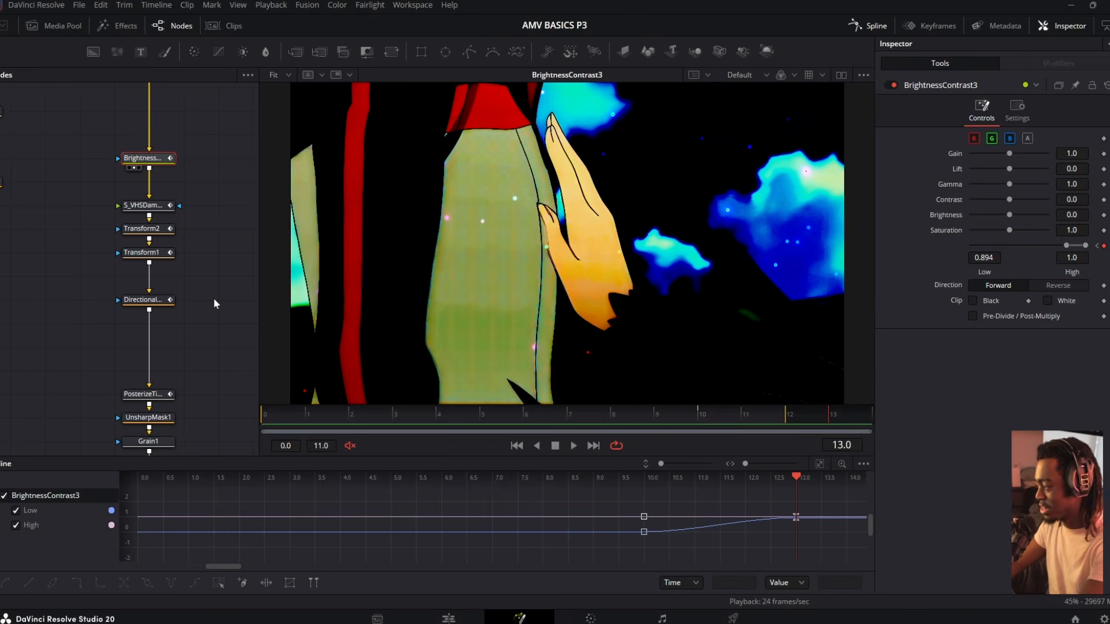
Show S_VHSDamage1 in the viewer, check its general settings, and scrub through the composition to examine the VHS effect
scroll(209, 235, up, 2)
click(163, 247)
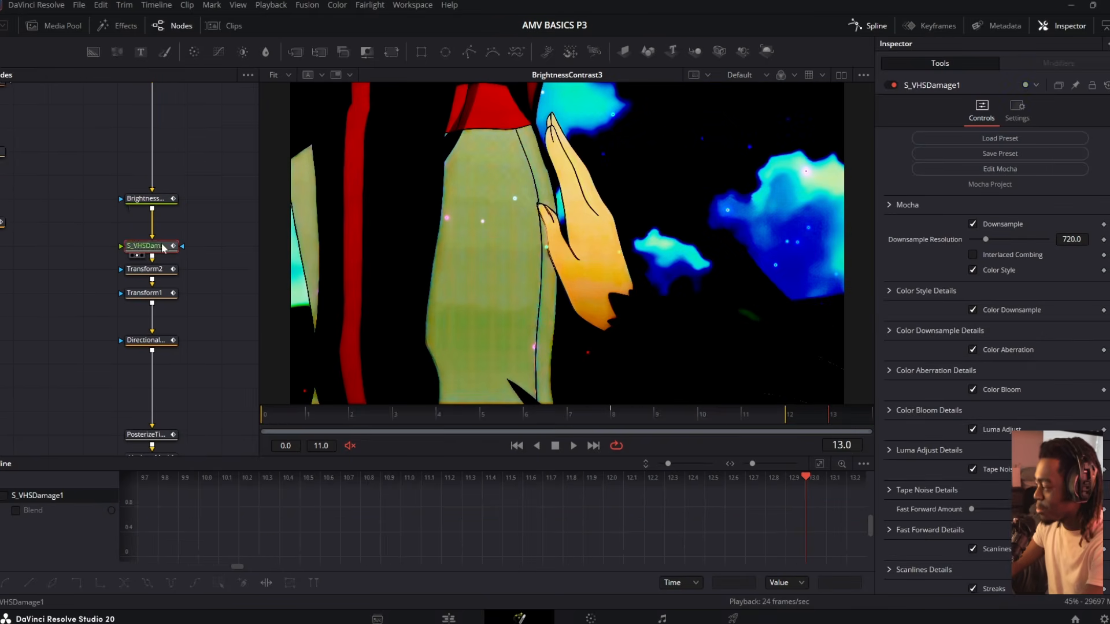
key(1)
click(618, 421)
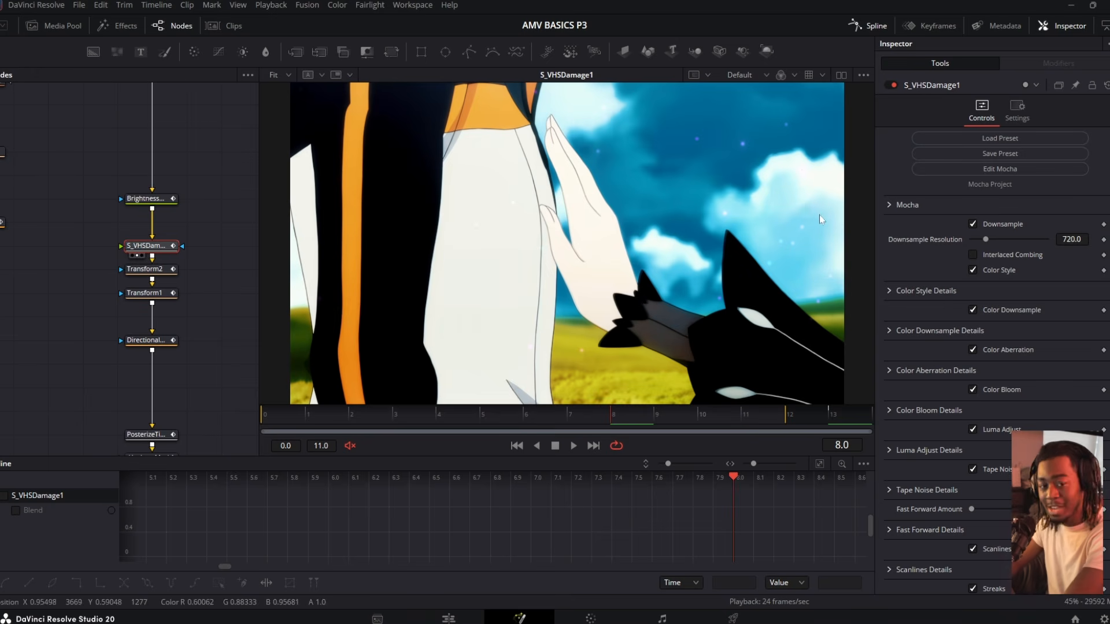
click(1008, 122)
click(992, 120)
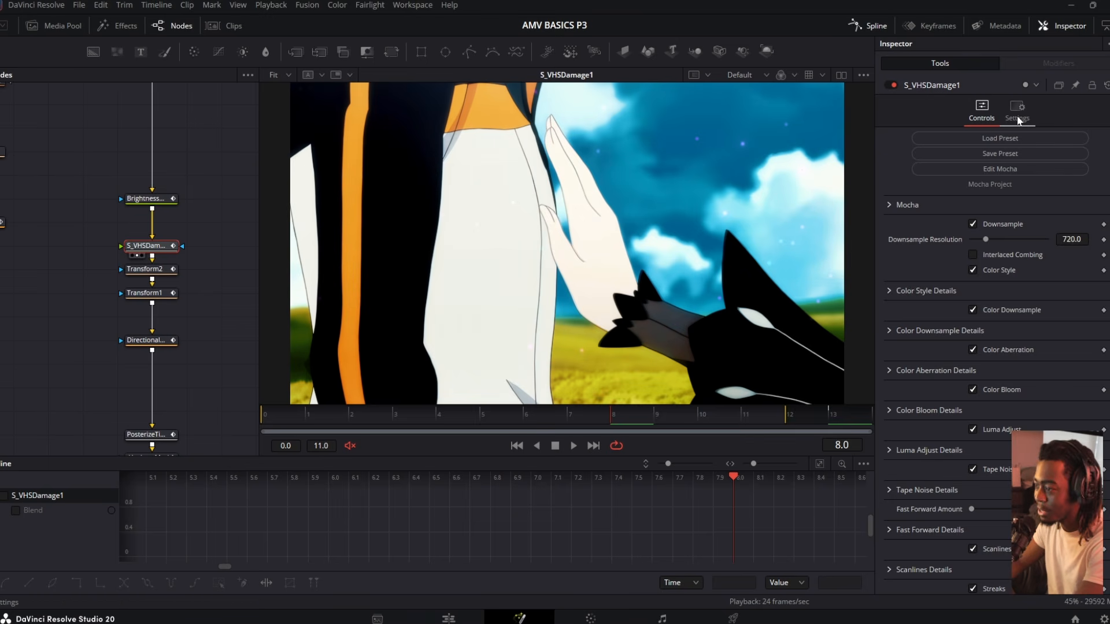
click(1018, 119)
drag(614, 418, 861, 376)
mouse_move(630, 418)
mouse_down()
mouse_move(593, 419)
mouse_move(831, 435)
mouse_move(652, 417)
mouse_move(824, 414)
mouse_move(265, 414)
mouse_up()
Inspect Transform2's Size animation and Transform1's Center animation by scrubbing to frame 13
click(143, 234)
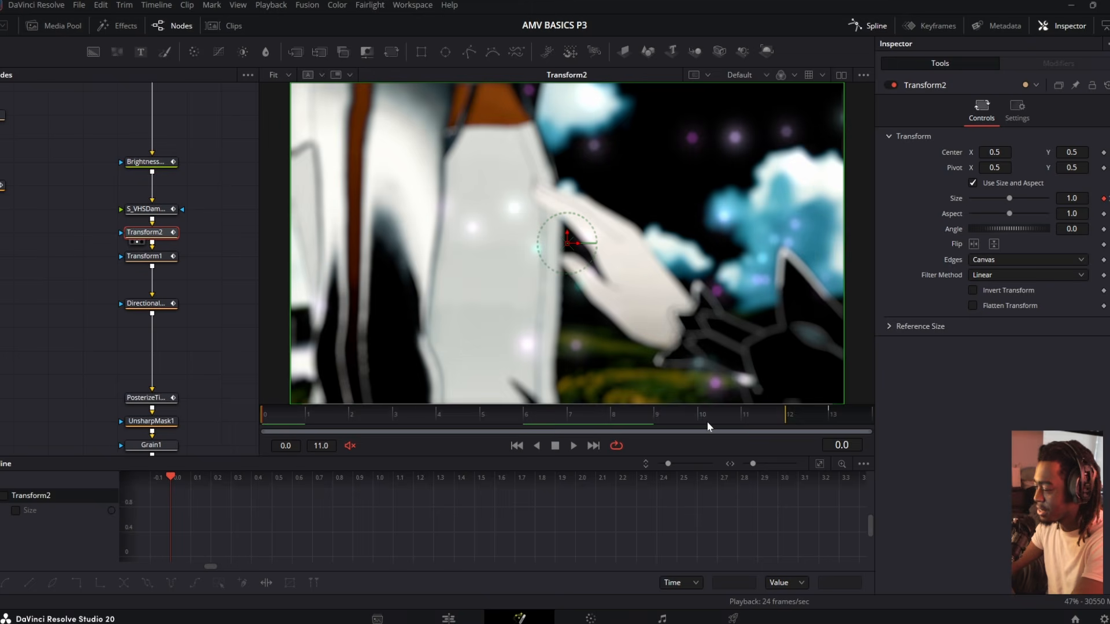
click(841, 415)
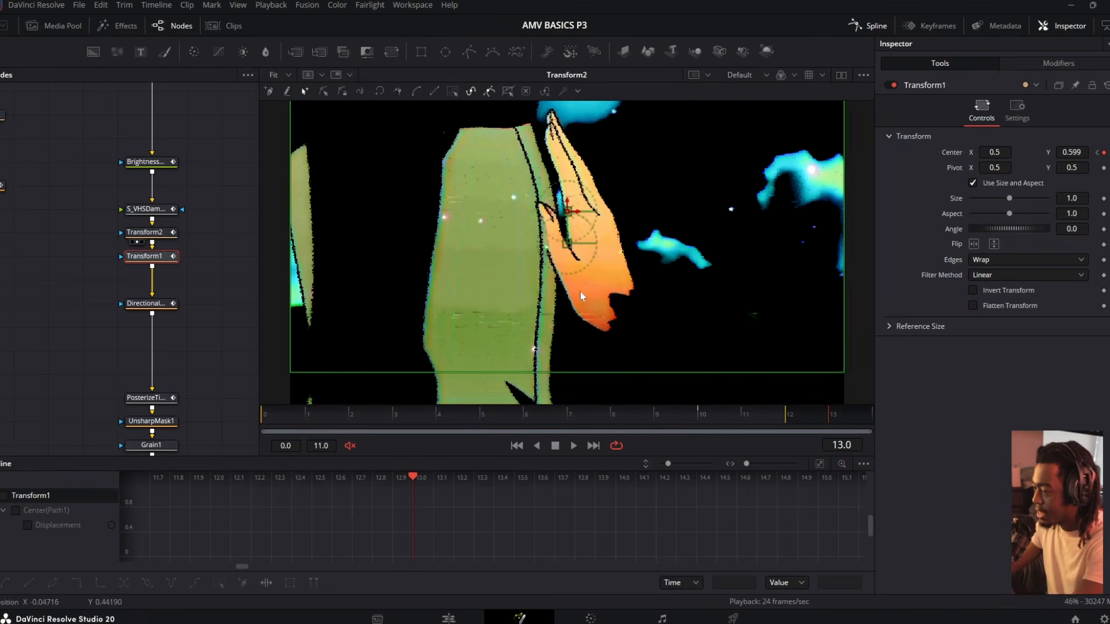
drag(428, 421, 844, 412)
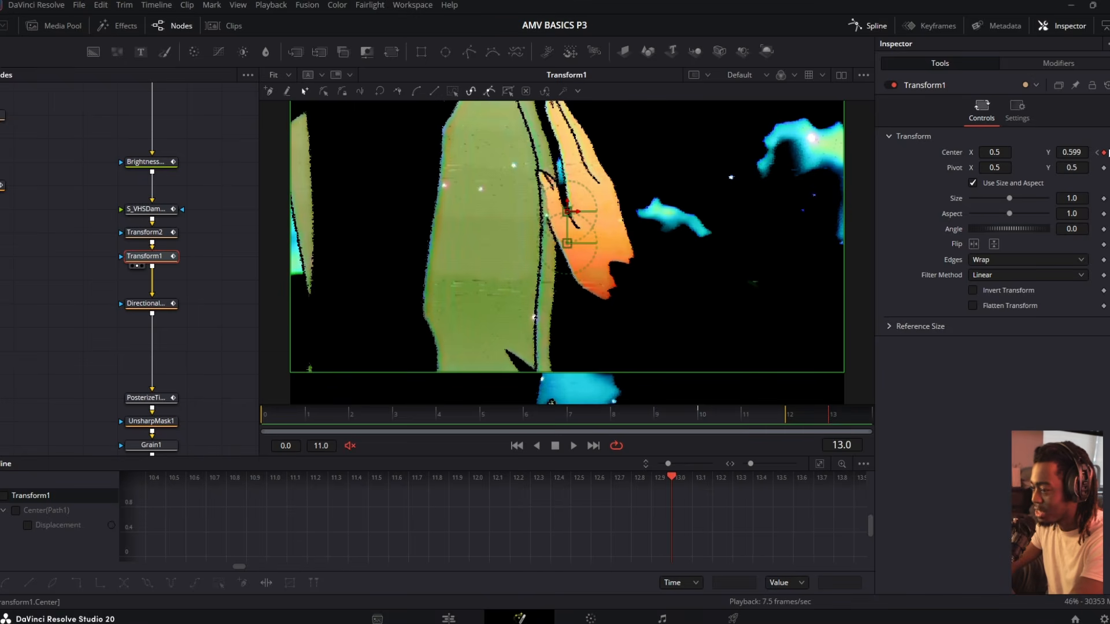
Show DirectionalBlur1 in the viewer and slightly increase its Length at frame 13
click(132, 308)
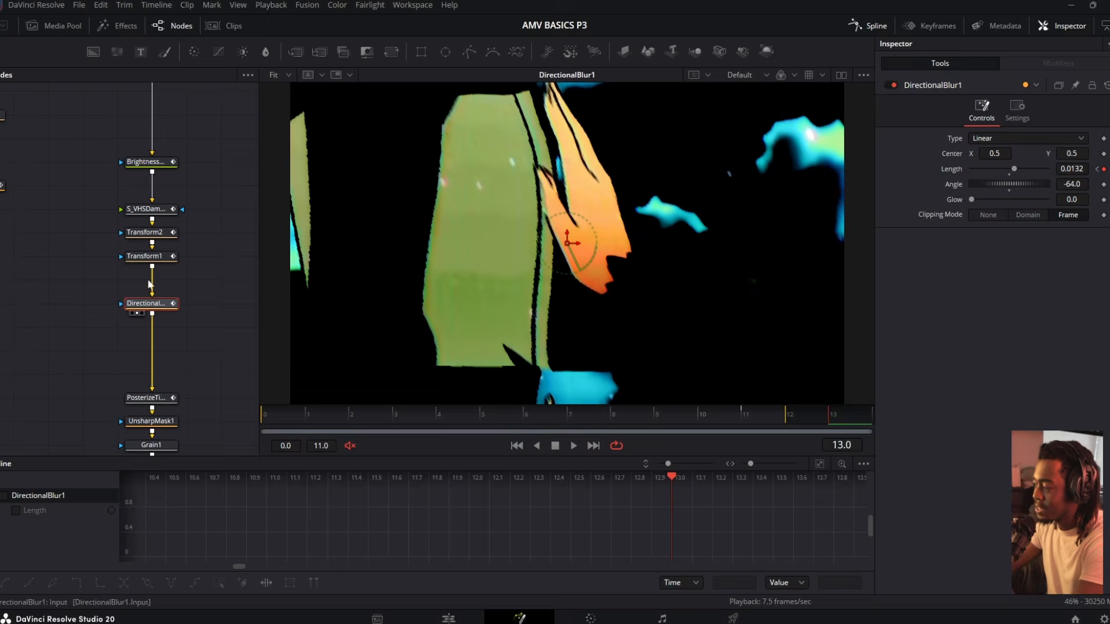
mouse_move(832, 419)
mouse_down()
mouse_move(745, 418)
mouse_move(835, 416)
mouse_up()
drag(1072, 169, 1076, 169)
Show PosterizeTime1 in the viewer and space UnsharpMask1, Grain1 and MediaOut1 further below it
scroll(139, 255, down, 2)
click(162, 324)
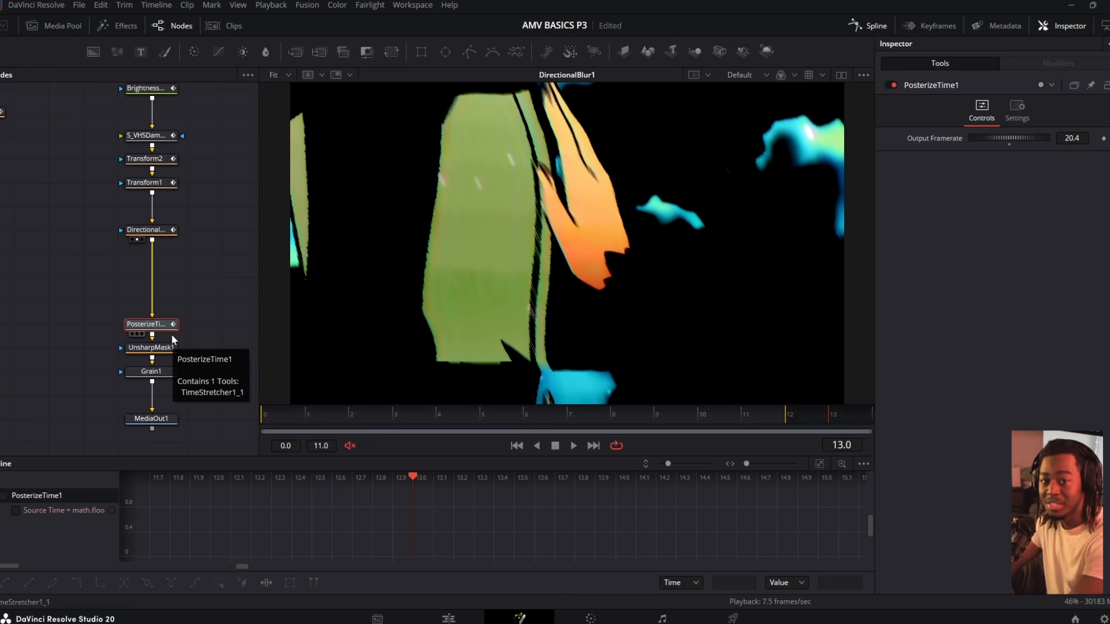
key(1)
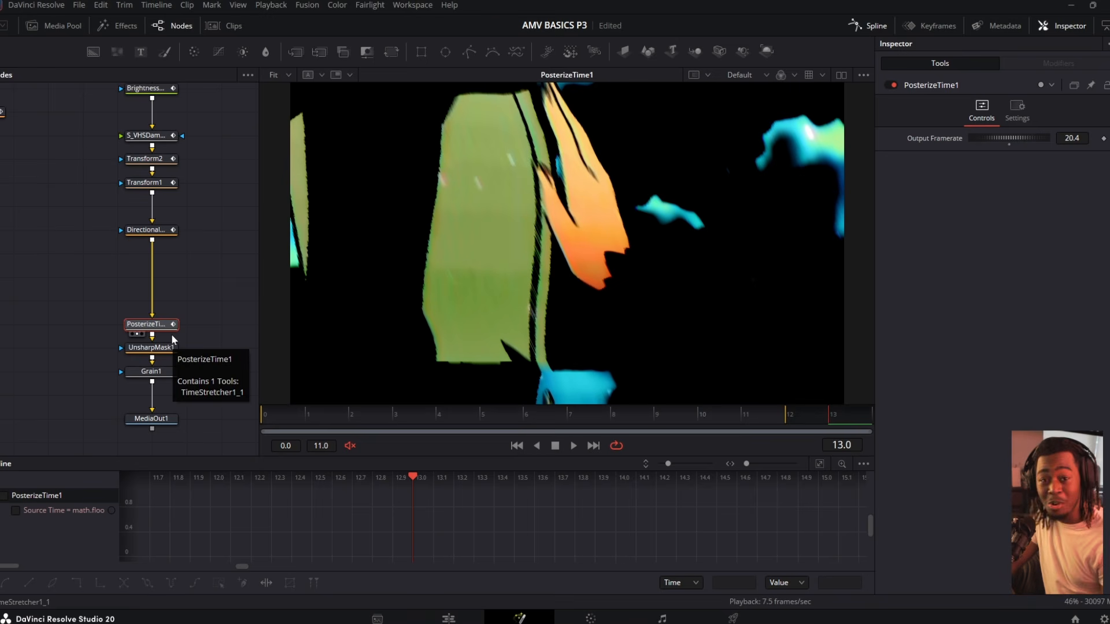
scroll(169, 332, down, 2)
drag(207, 274, 103, 453)
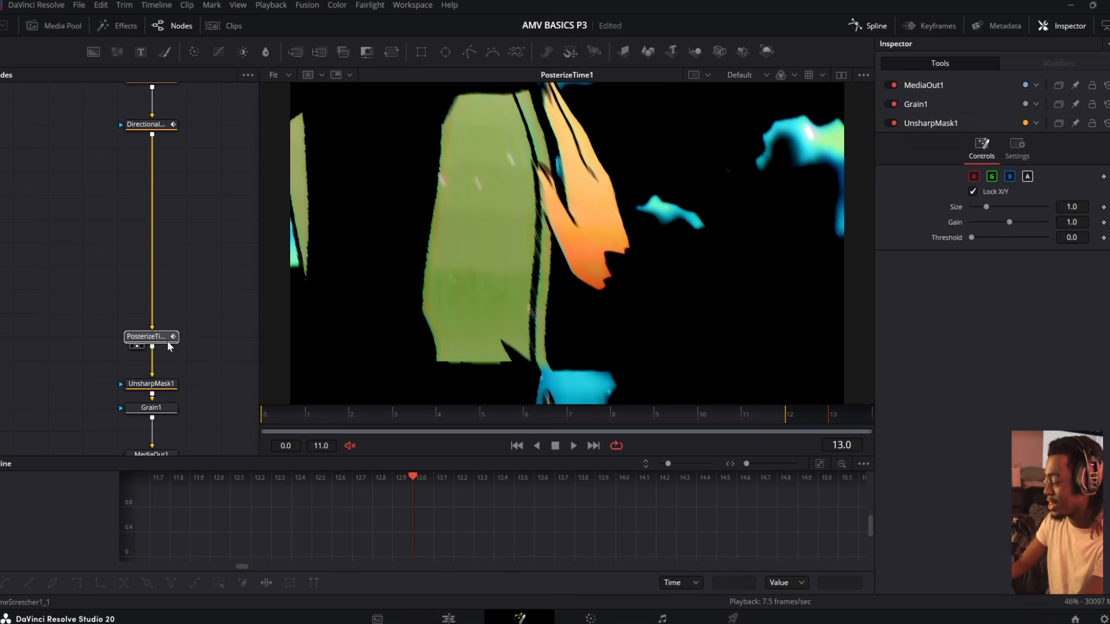
Select PosterizeTime1 and preview the composition's playback with the reduced output framerate
click(168, 341)
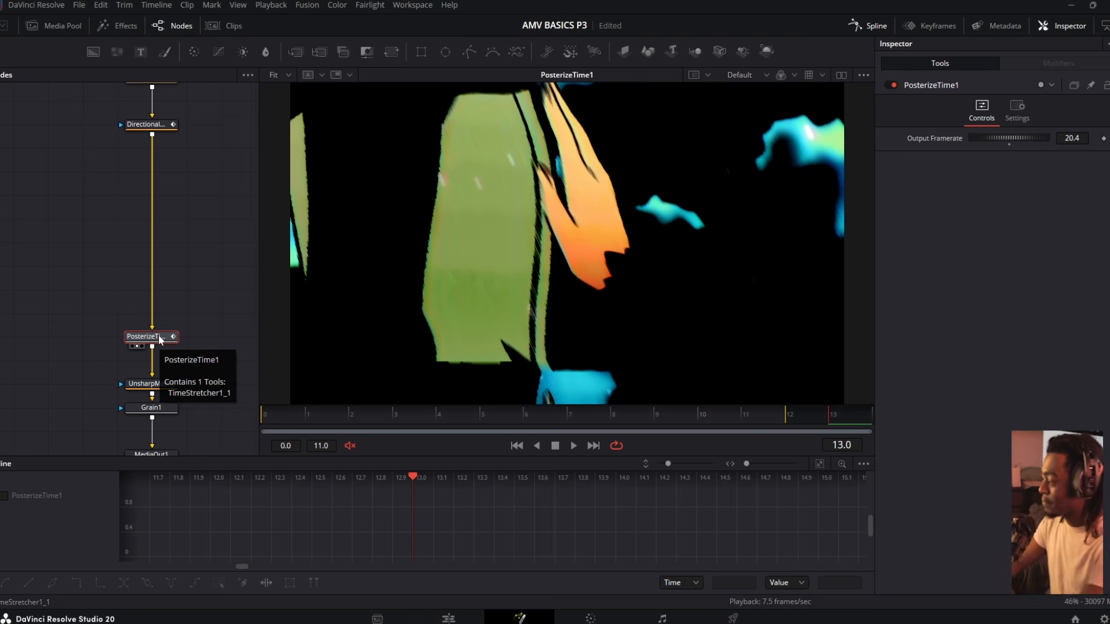
scroll(160, 340, down, 3)
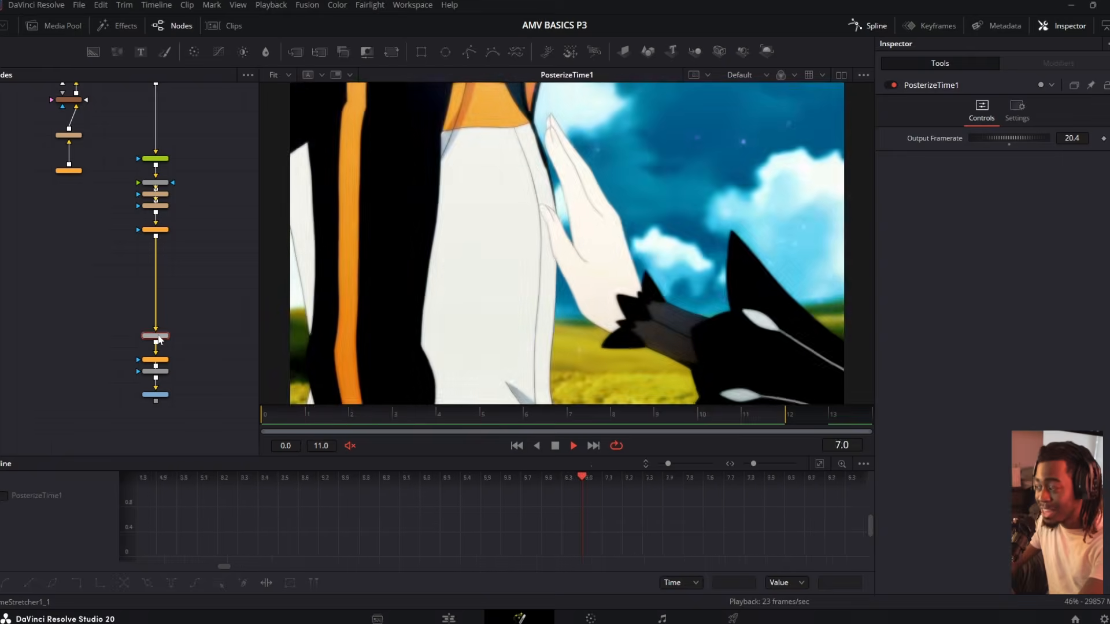
key(space)
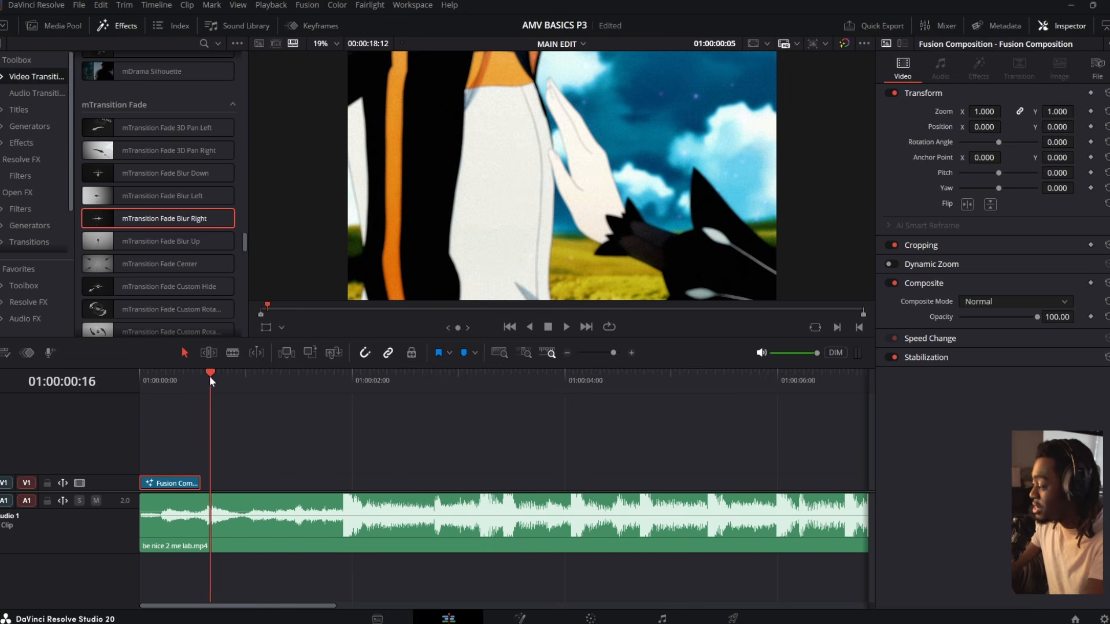
Return to the Fusion page, play PosterizeTime1 from frame 0, and extend the render range to frame 13
key(shift+5)
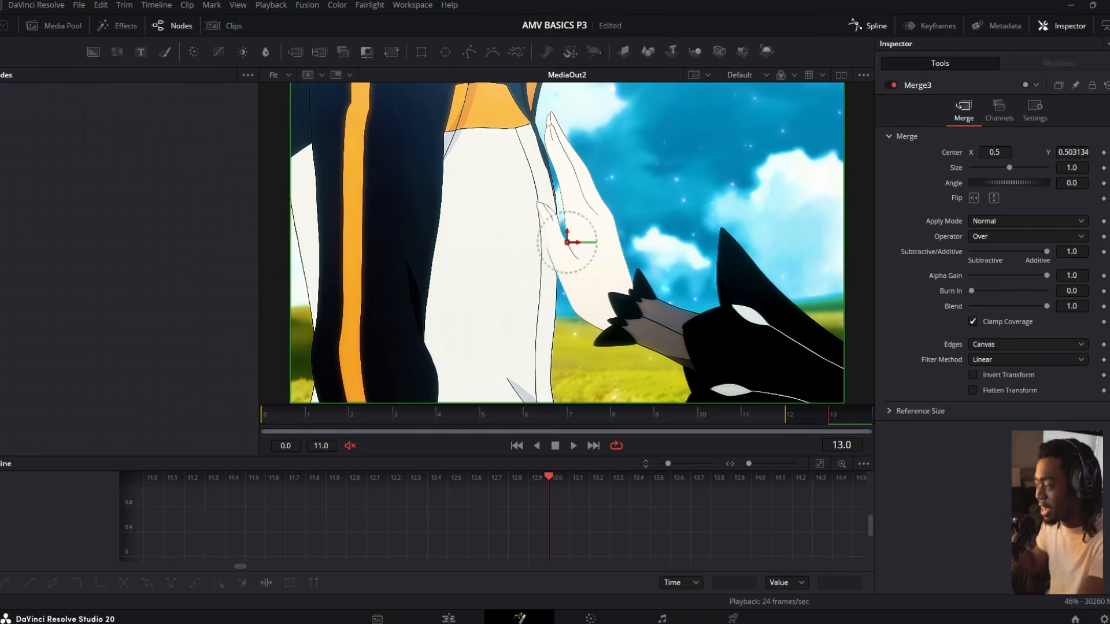
scroll(60, 242, down, 10)
drag(159, 258, 158, 236)
click(124, 334)
key(2)
drag(498, 419, 202, 408)
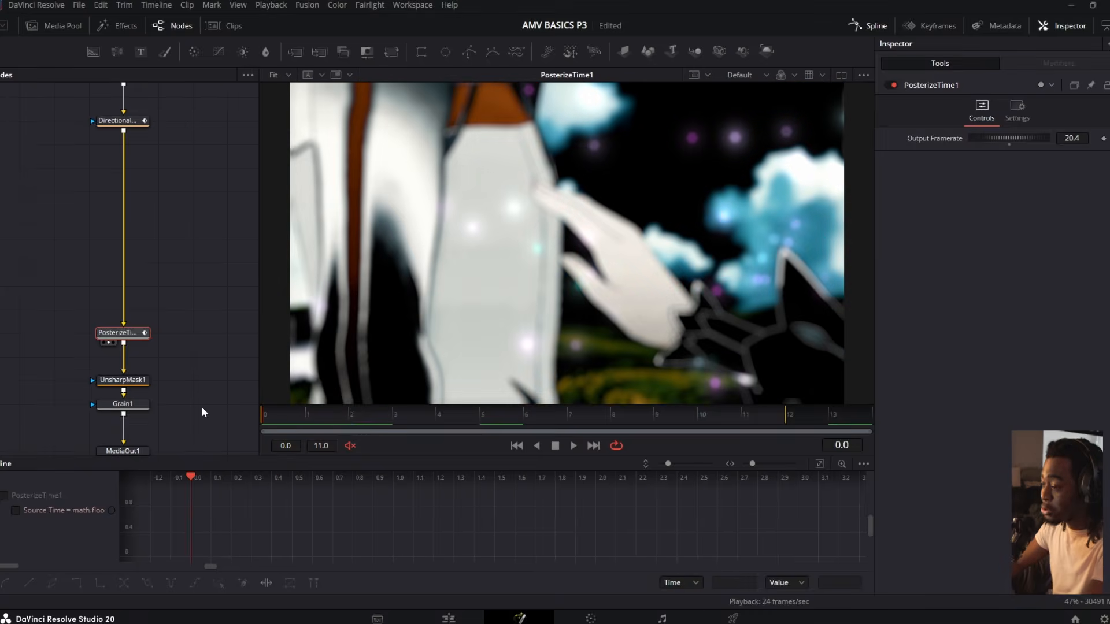
key(space)
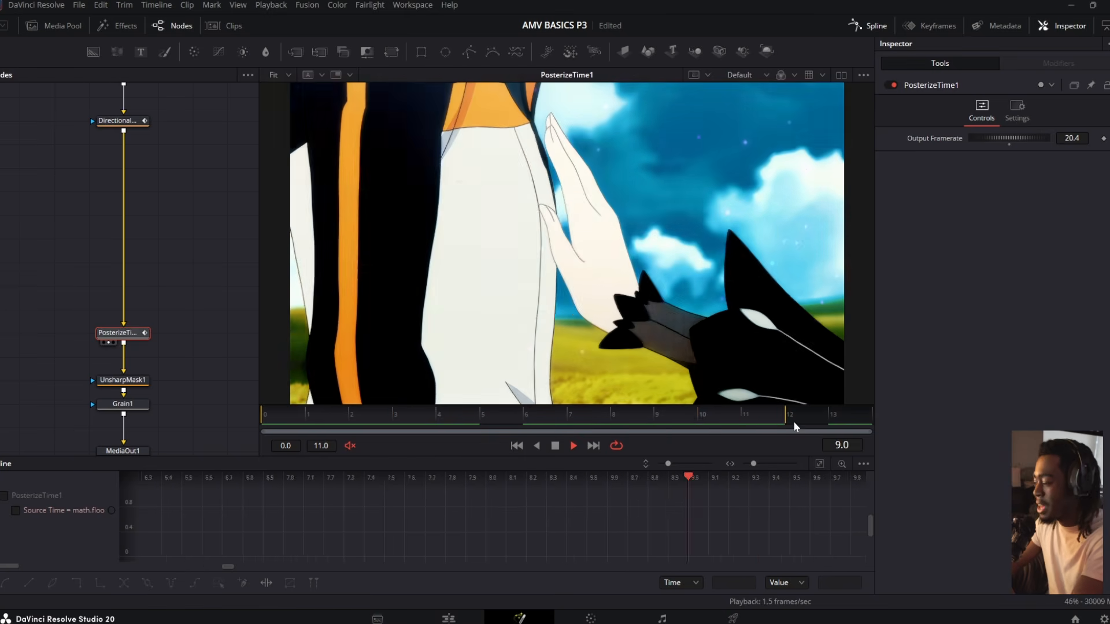
drag(785, 421, 896, 418)
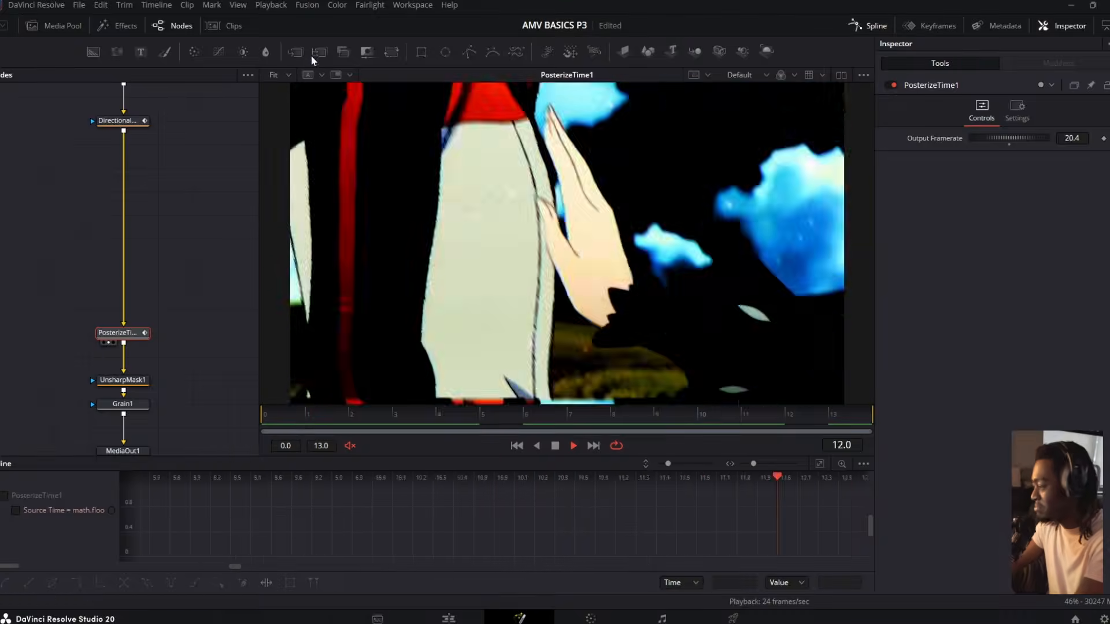
Play the composition through UnsharpMask1 and select Grain1 to inspect the final finishing effects
scroll(110, 289, down, 3)
click(141, 312)
key(space)
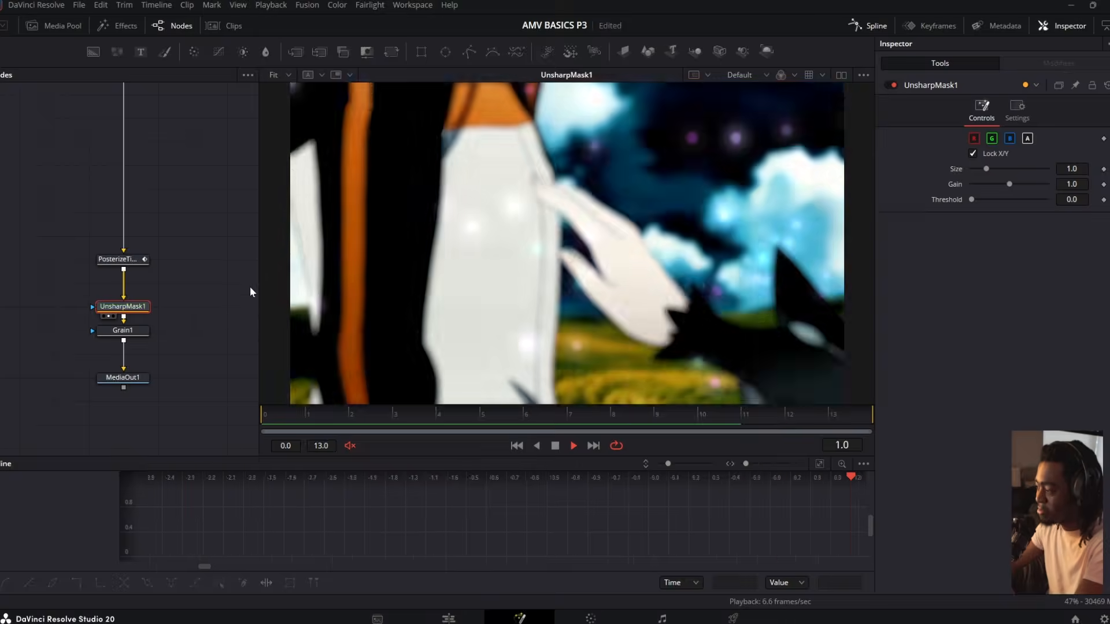
click(124, 330)
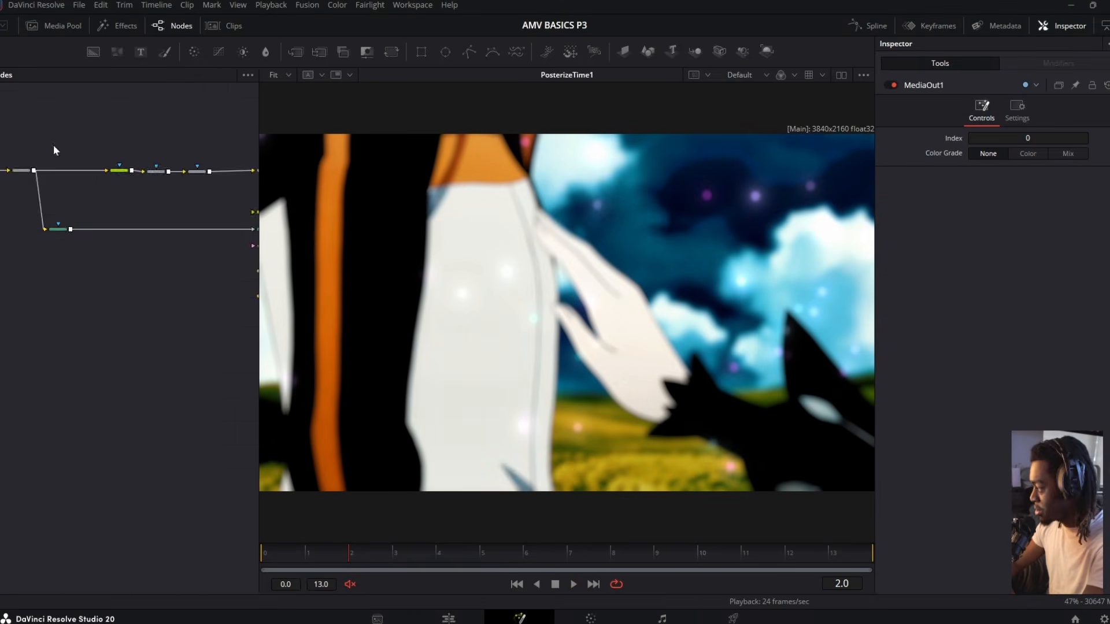
Preview TimeStretcher1 and set its Interpolation Mode to Flow, with Clamp Edges and Backward Prev and Next enabled
drag(53, 145, 177, 282)
scroll(132, 281, up, 2)
scroll(130, 331, down, 1)
click(142, 334)
key(2)
scroll(143, 334, up, 2)
scroll(164, 425, up, 1)
scroll(164, 425, down, 1)
key(space)
key(space)
click(1069, 155)
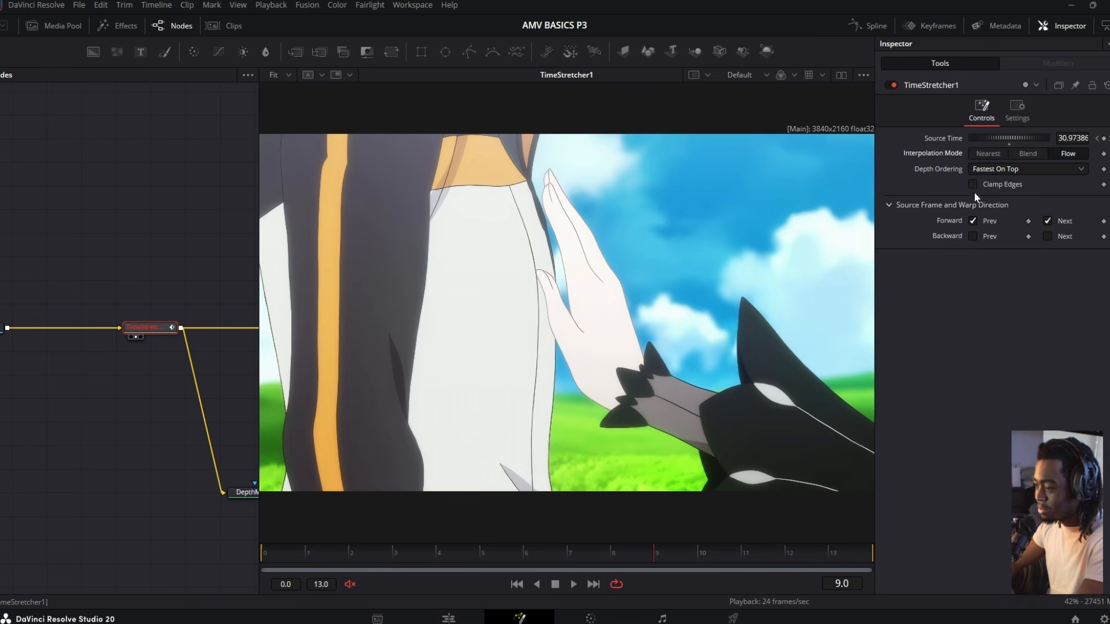
drag(31, 400, 68, 406)
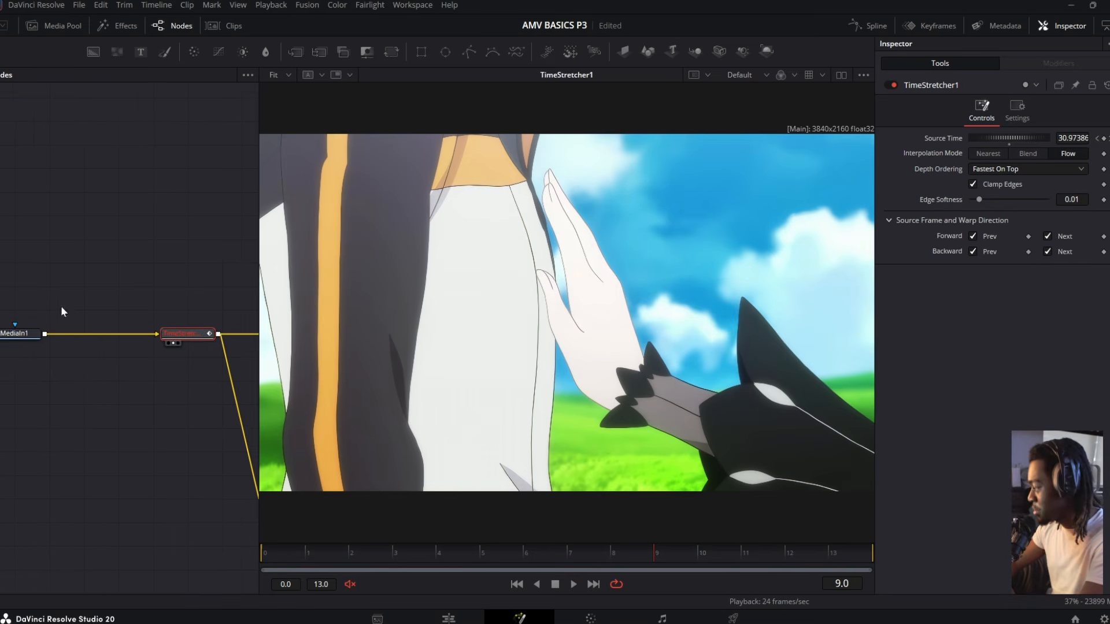
Insert an Optical Flow node between MediaIn1 and TimeStretcher1, and play the retimed result
click(19, 336)
key(shift+space)
text(optical)
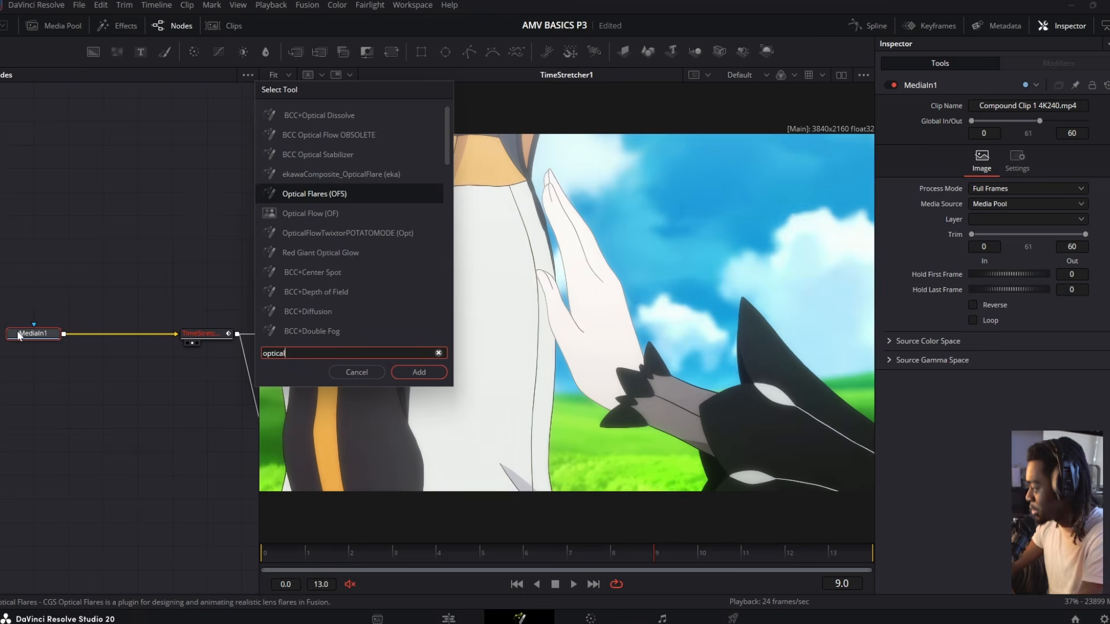
key(Down)
key(Return)
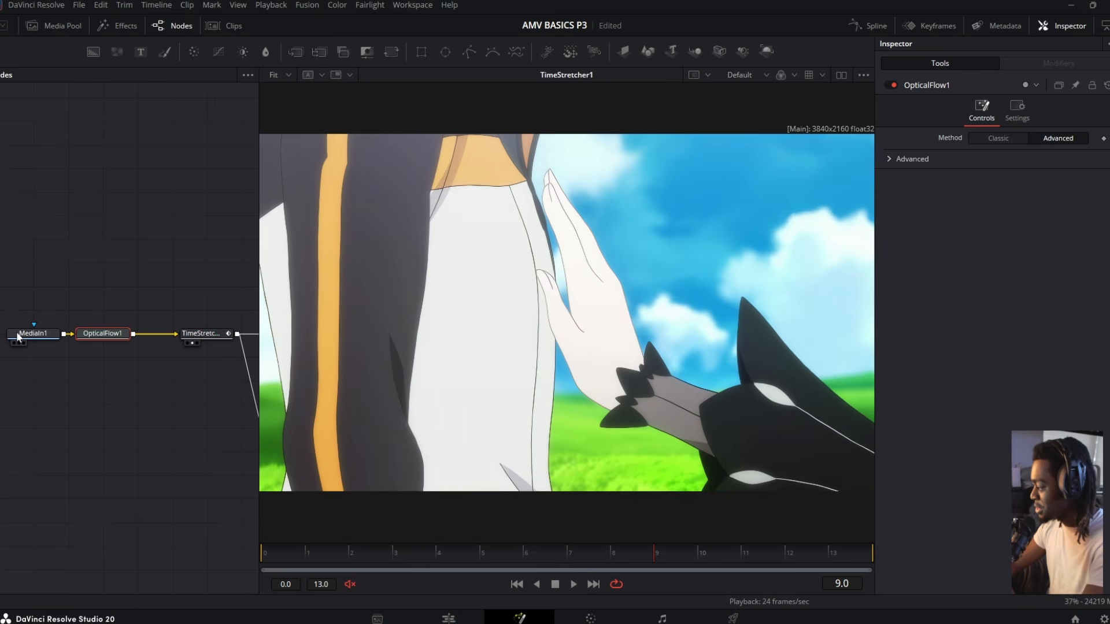
click(195, 334)
key(space)
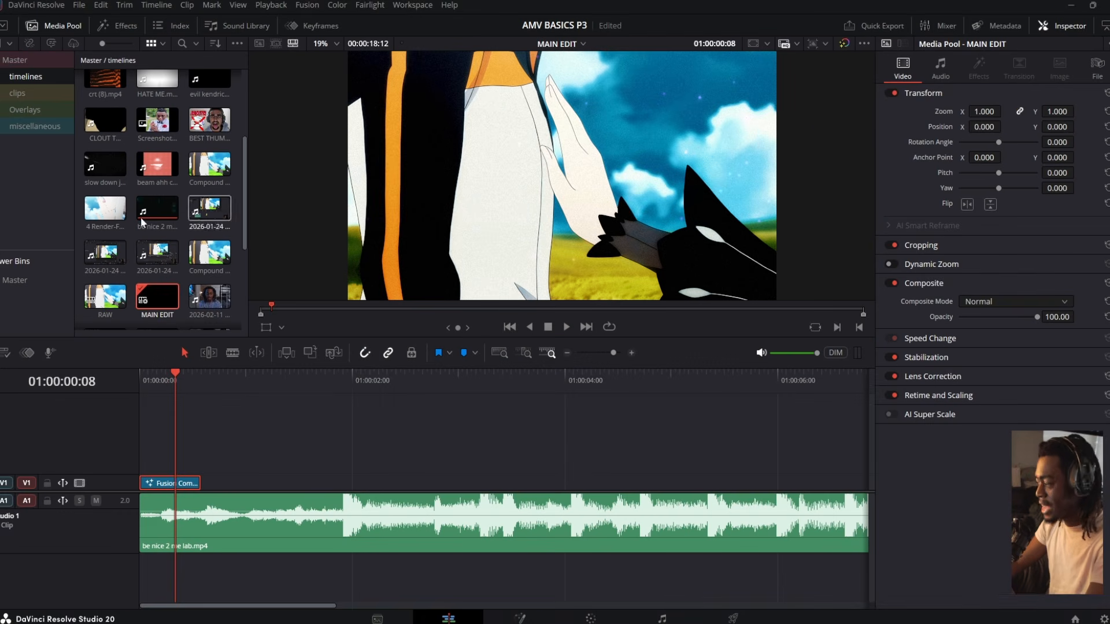
Try a different timeline resolution for MAIN EDIT in its Timeline Settings and cancel the change
scroll(158, 254, down, 1)
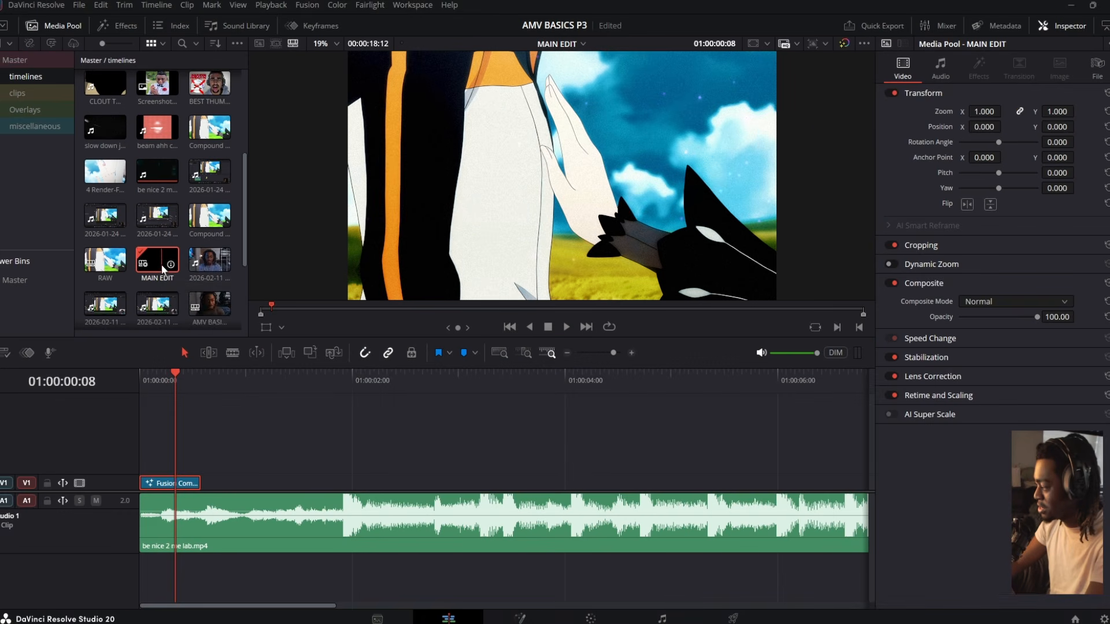
right_click(162, 265)
mouse_move(297, 271)
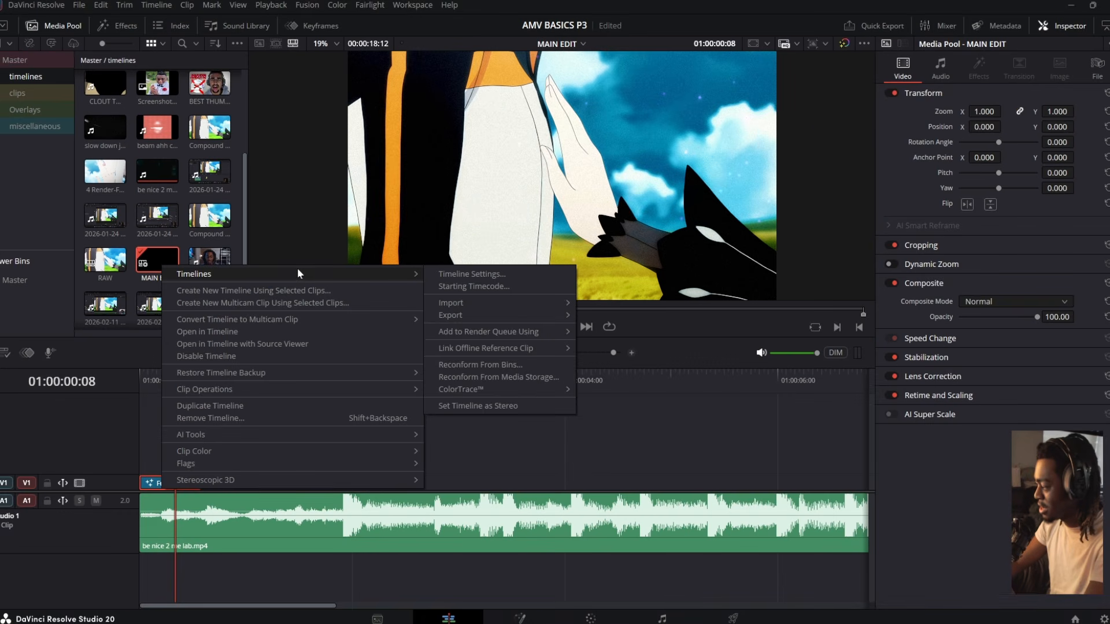
click(439, 275)
click(564, 255)
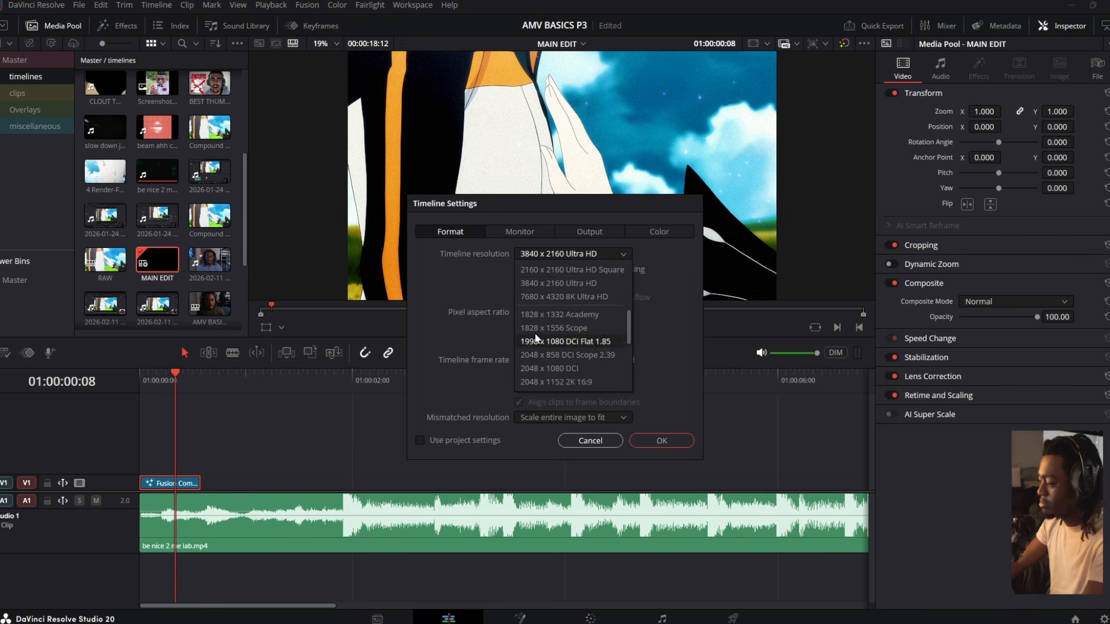
click(558, 381)
click(590, 440)
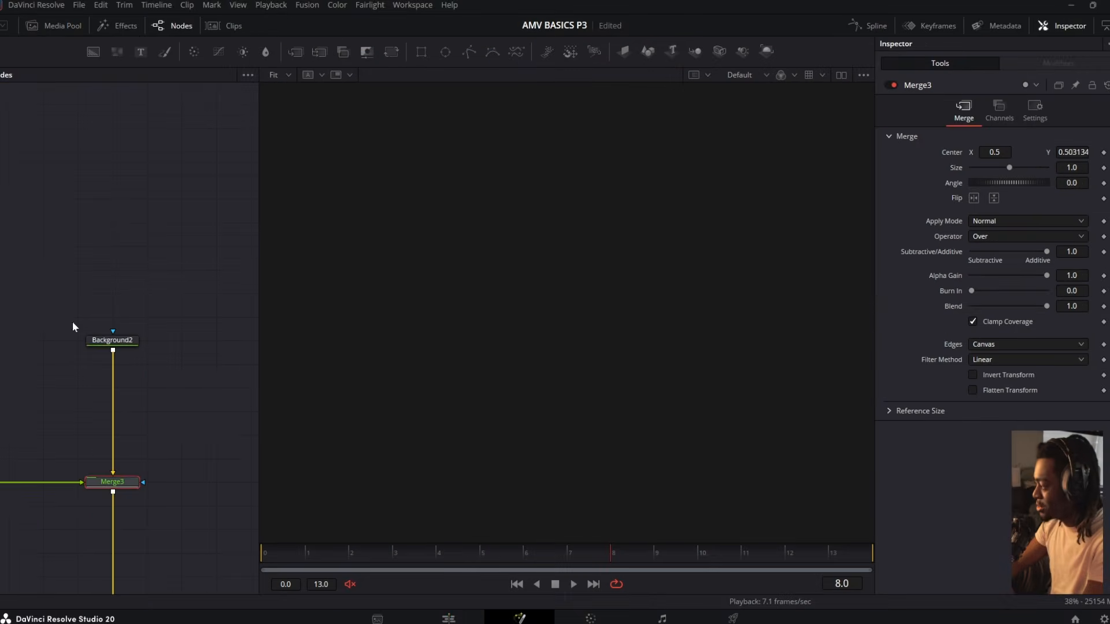
Inspect Background2's image resolution settings and view the Merge3 result
drag(92, 408, 129, 472)
click(158, 404)
key(1)
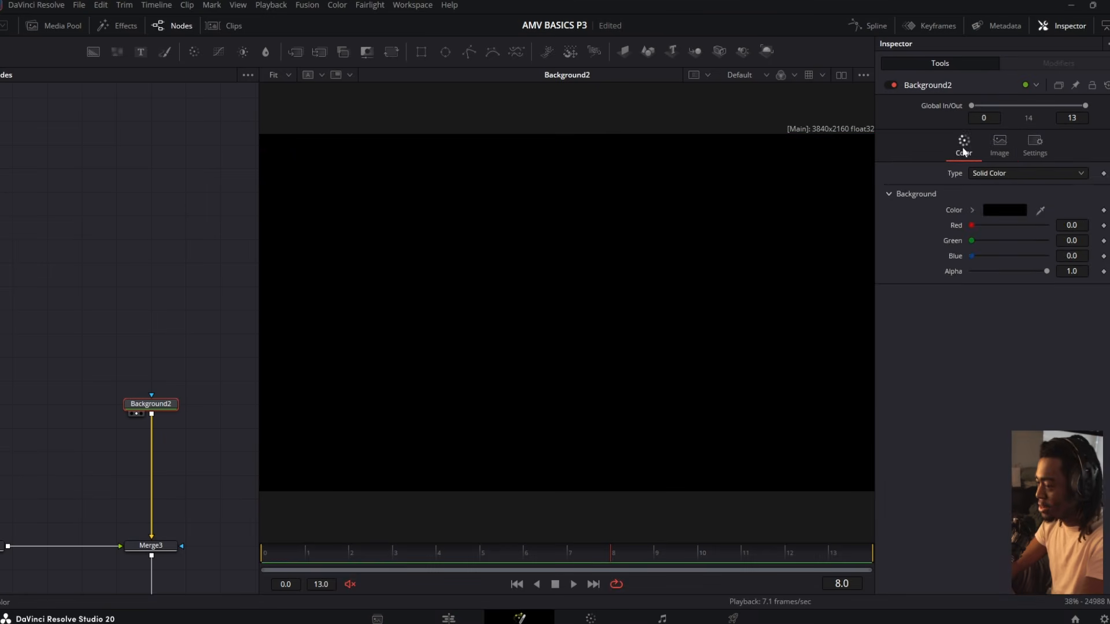
click(999, 144)
scroll(216, 290, down, 5)
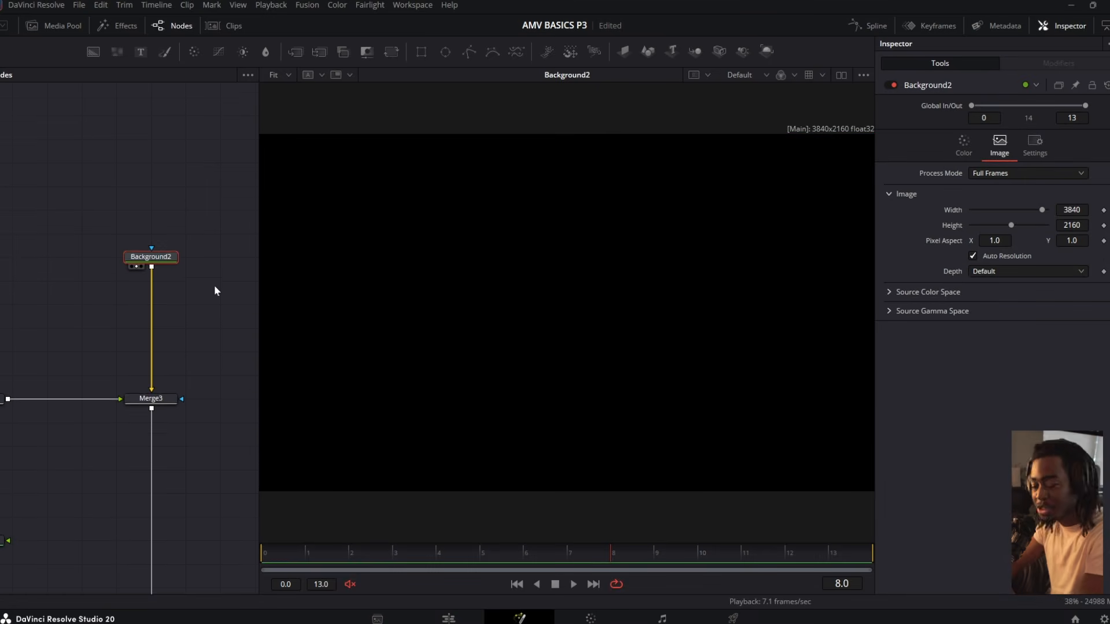
click(151, 361)
key(1)
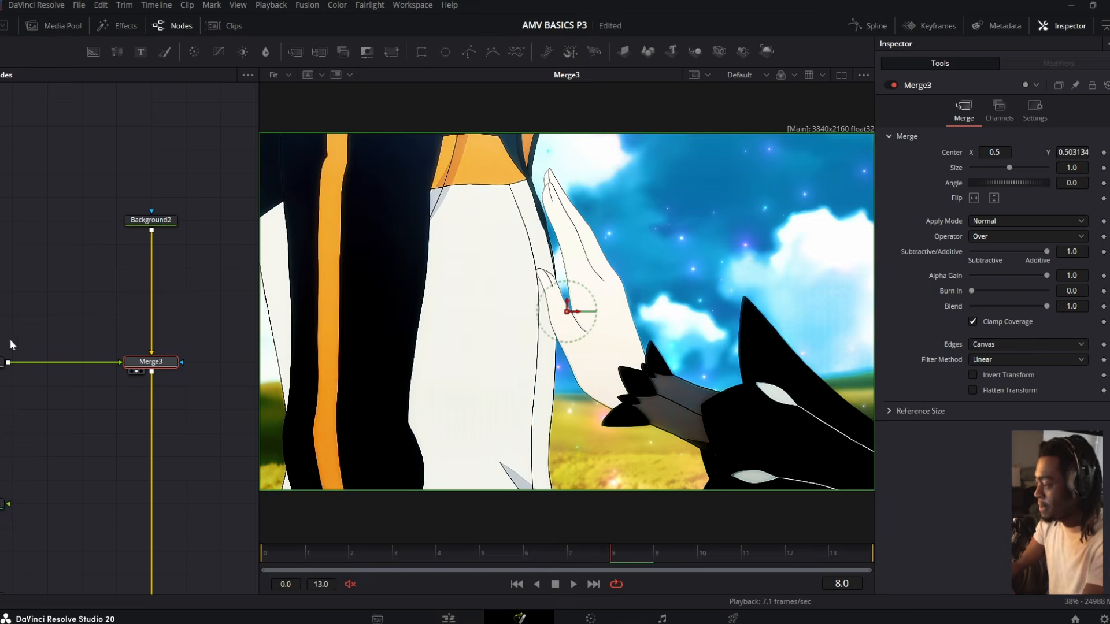
Insert a Transform node between Merge4 and Merge3
drag(64, 482, 105, 469)
click(29, 352)
click(391, 52)
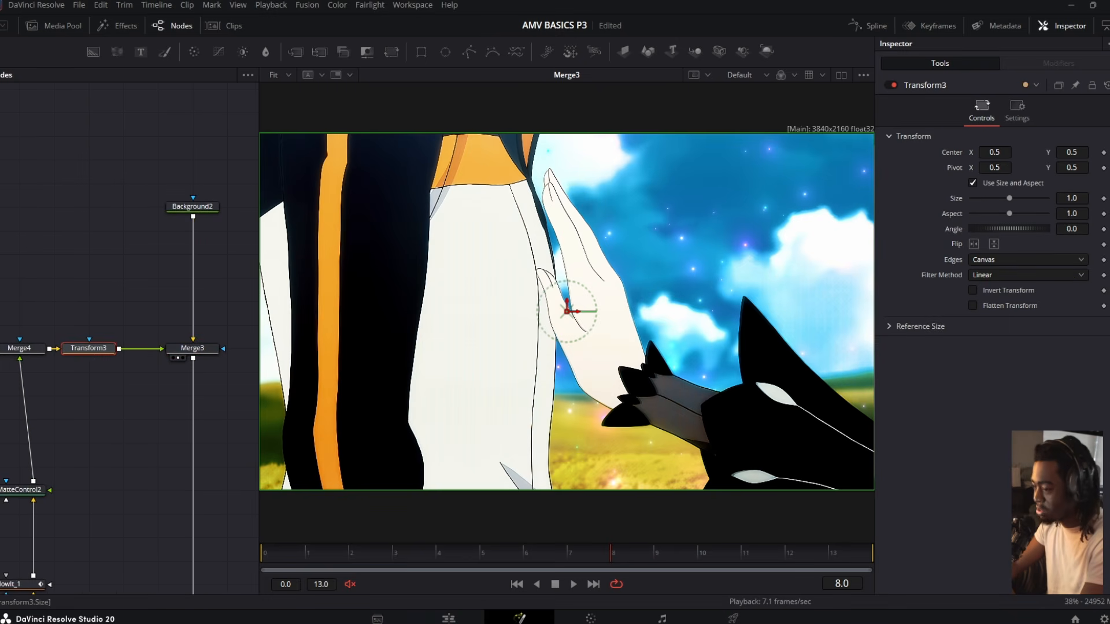
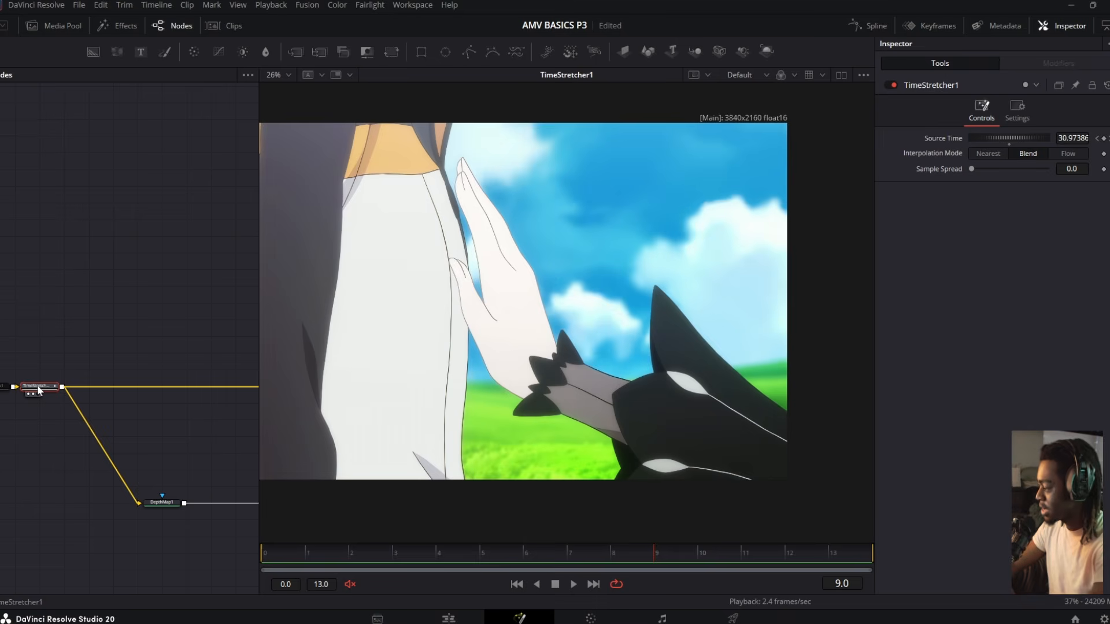
Bring the FootageCrate-Ultimate_Explosion_3 clip from the OVERLAYS folder into the node graph and preview its playback
drag(534, 230, 615, 225)
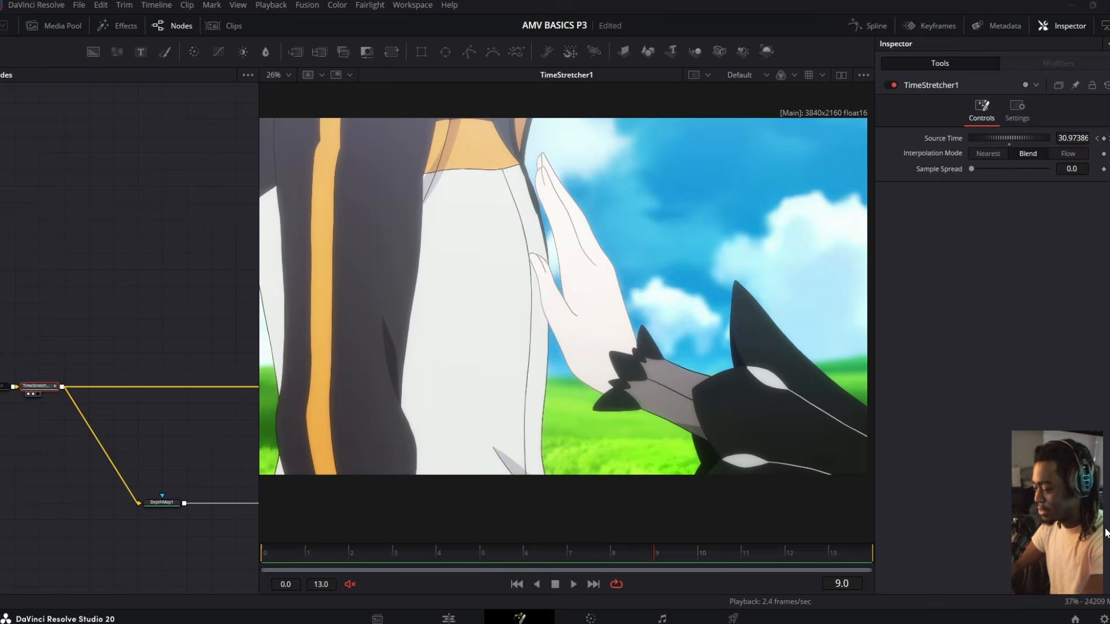
key(alt+Tab)
click(574, 247)
key(alt+Tab)
key(alt+Tab)
drag(434, 351, 159, 184)
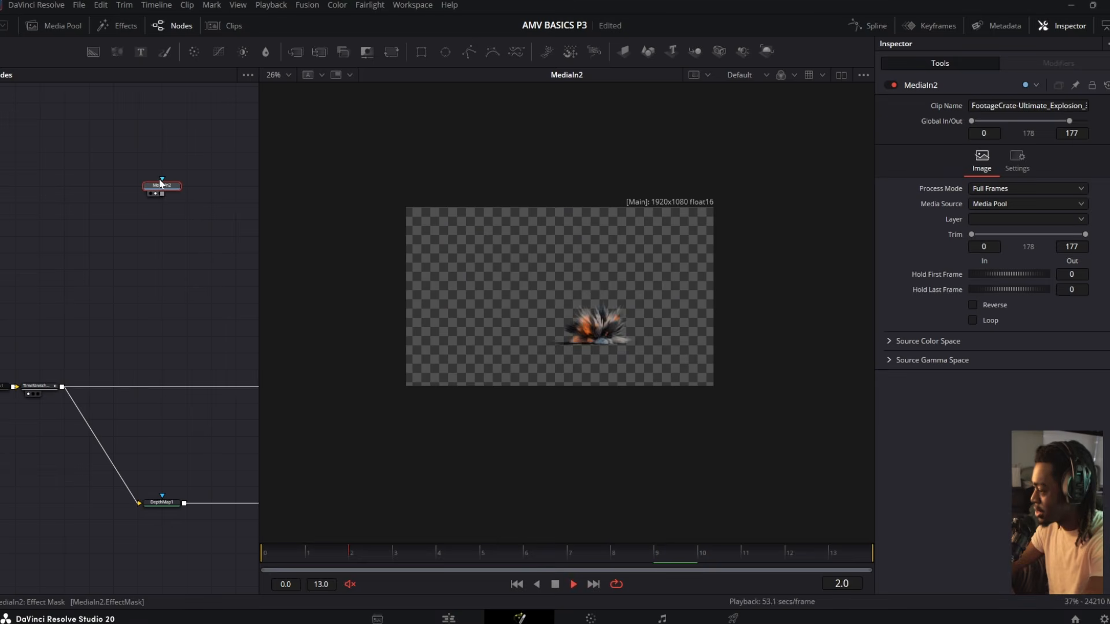
key(space)
View BrightnessContrast1 for comparison and add a Resize node after the explosion clip's MediaIn2
drag(130, 381, 0, 358)
click(218, 366)
key(2)
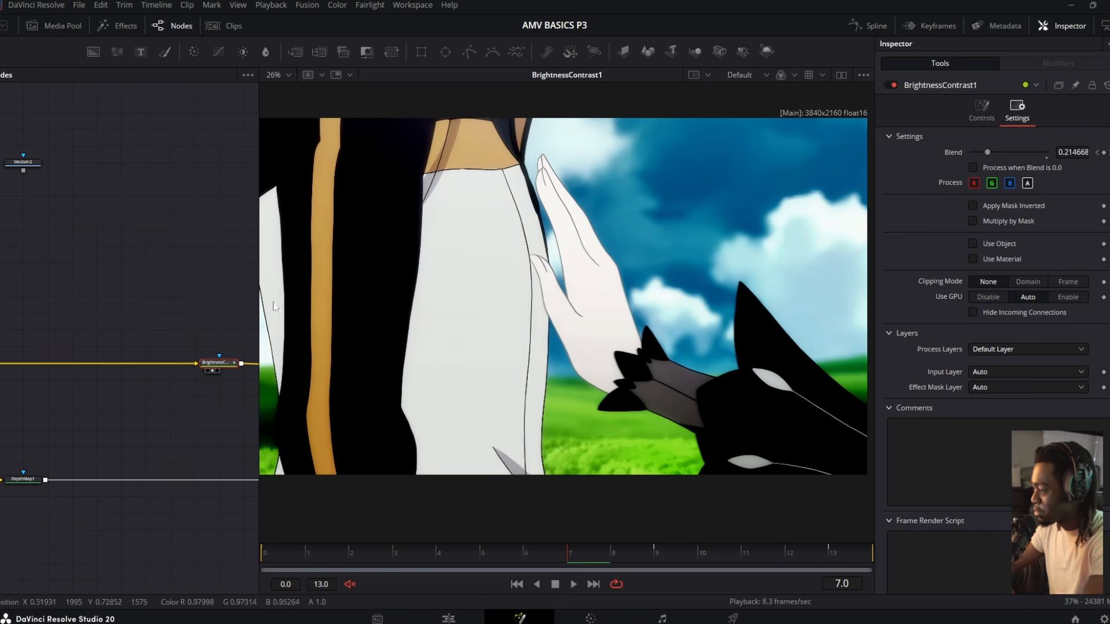
drag(24, 173, 101, 230)
click(102, 219)
key(shift+space)
text(RESIZE)
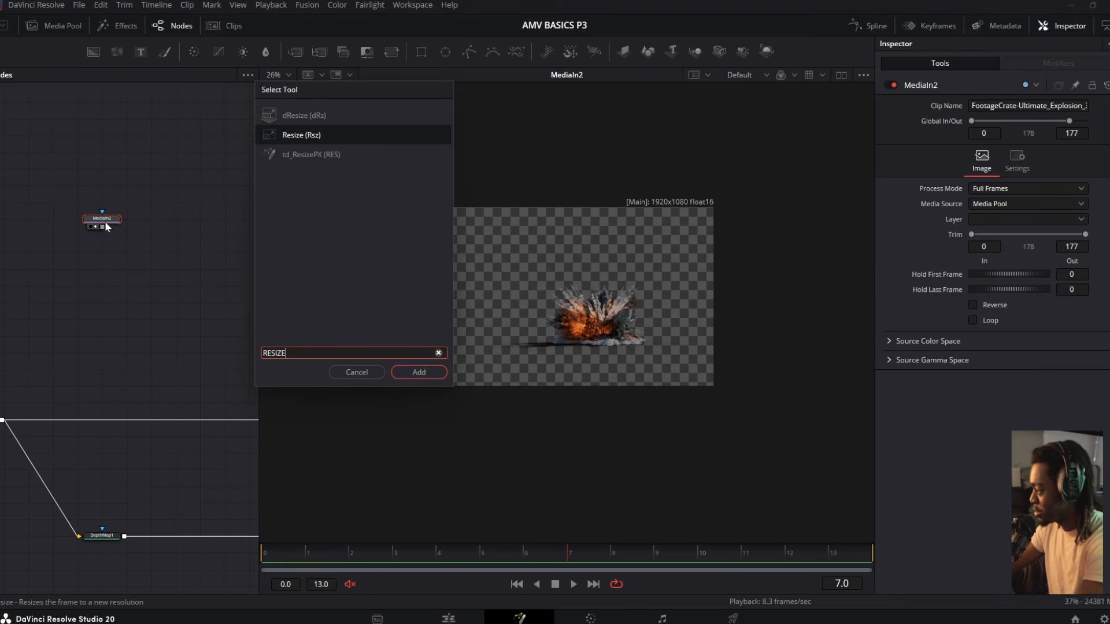
key(Return)
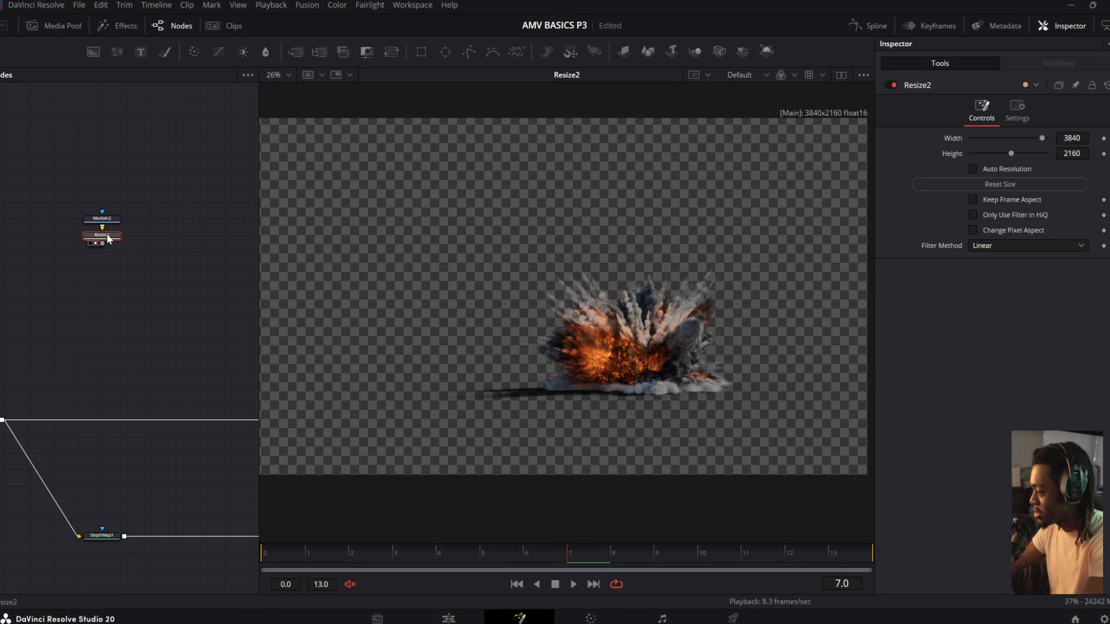
View the TimeStretcher1 output and the DepthMap1 matte to compare the figure with its depth mask
drag(140, 335, 240, 259)
click(88, 345)
key(2)
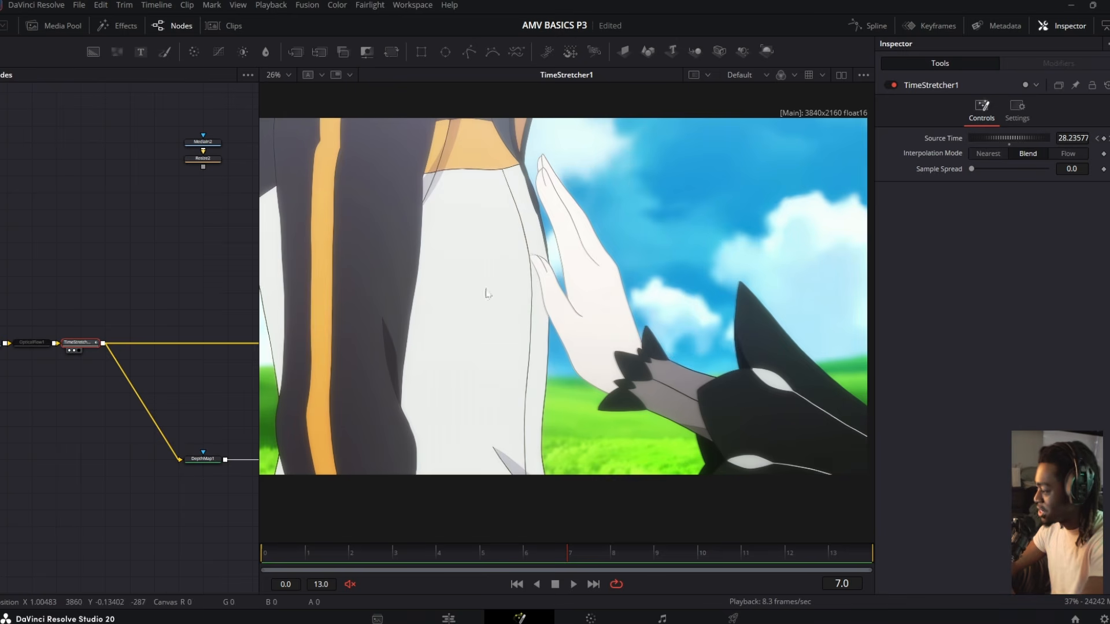
drag(451, 156, 460, 201)
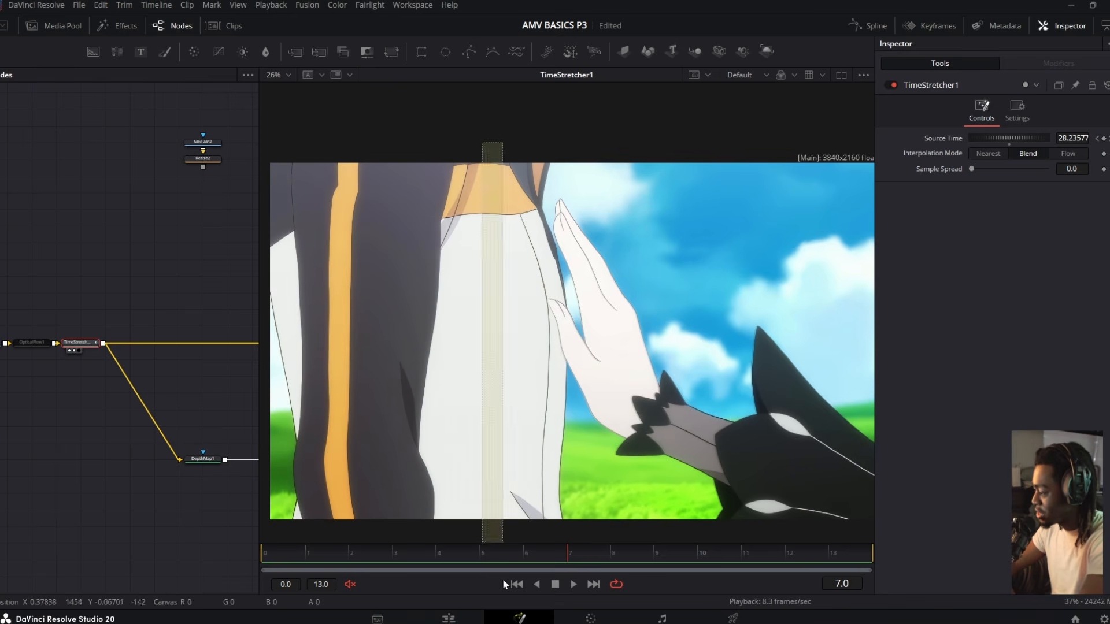
click(202, 460)
key(1)
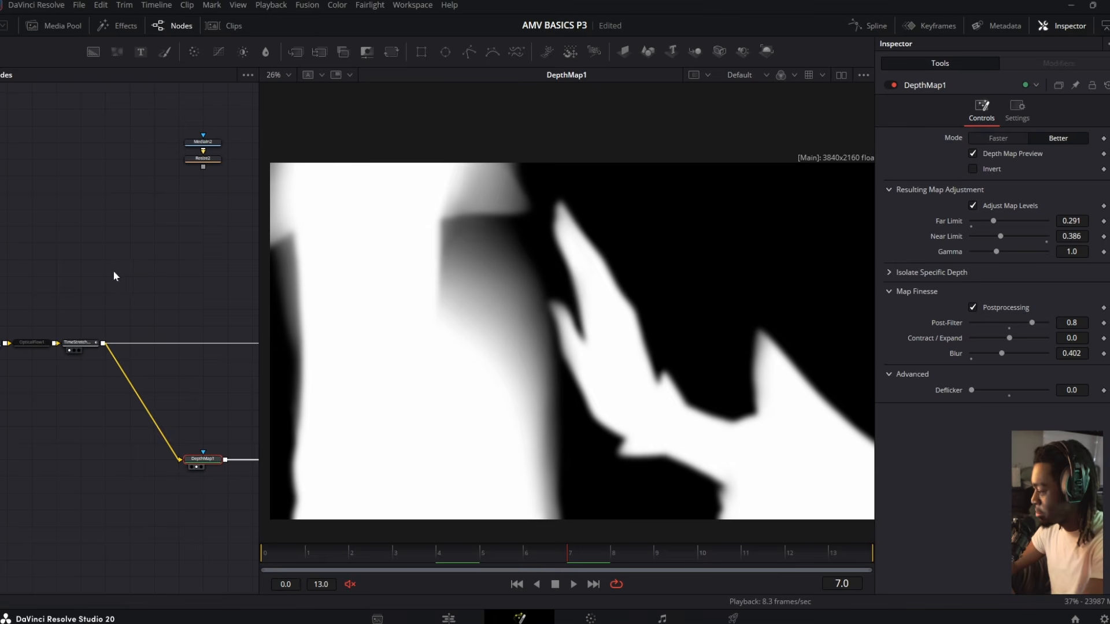
click(92, 345)
key(1)
key(shift+space)
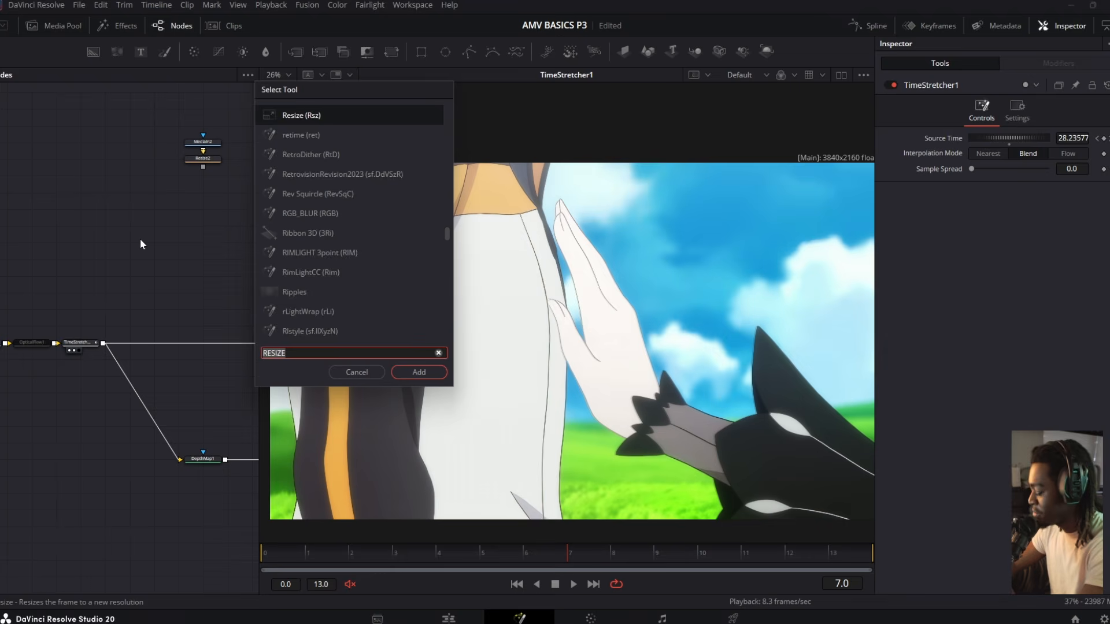
text(MAGIO)
key(BackSpace)
text(C)
key(Return)
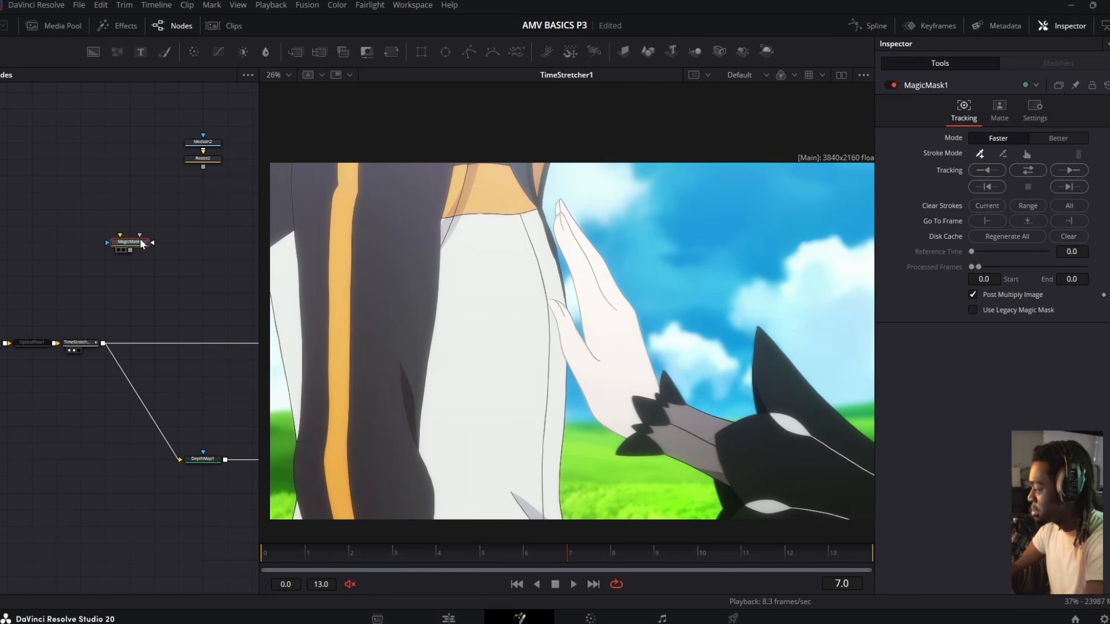
key(Delete)
Paste a copy of DepthMap1 fed by TimeStretcher1 and view its depth map
click(73, 345)
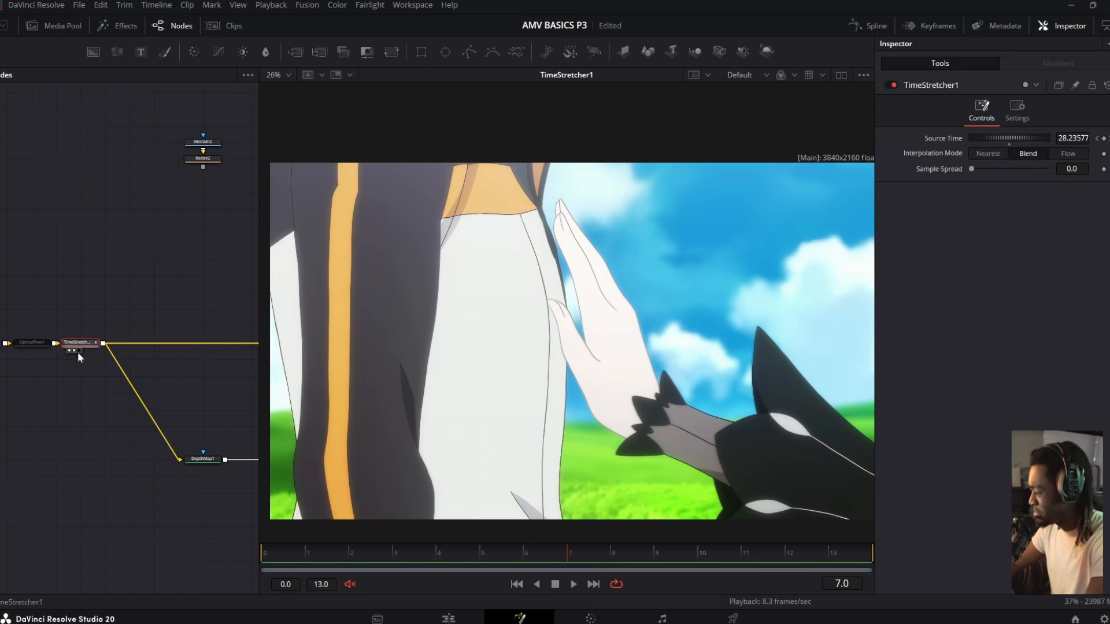
click(136, 255)
key(ctrl+v)
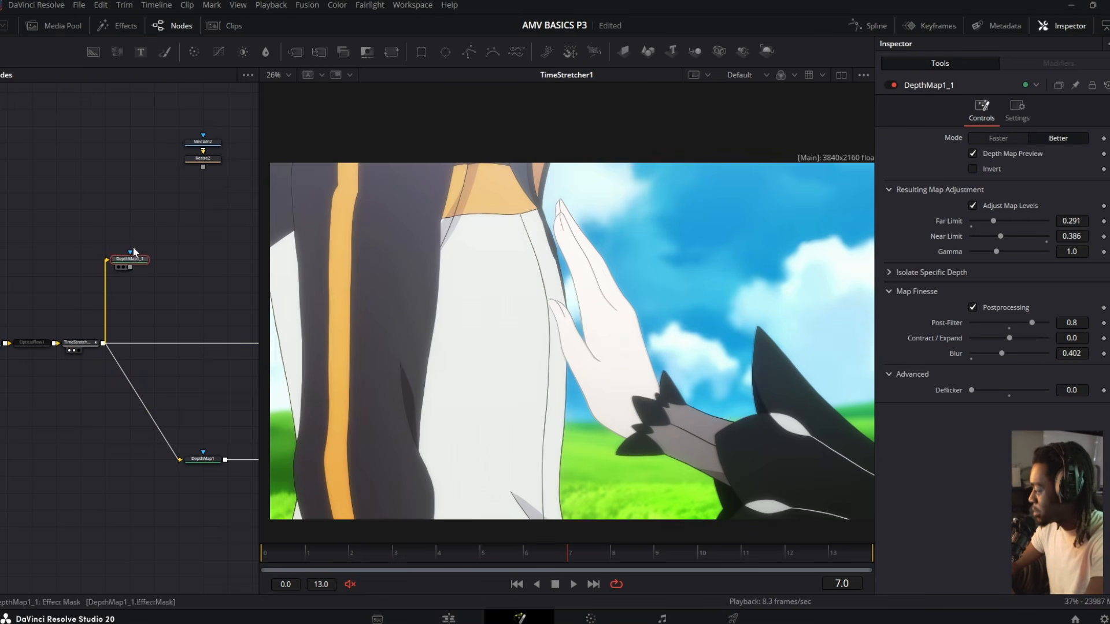
key(1)
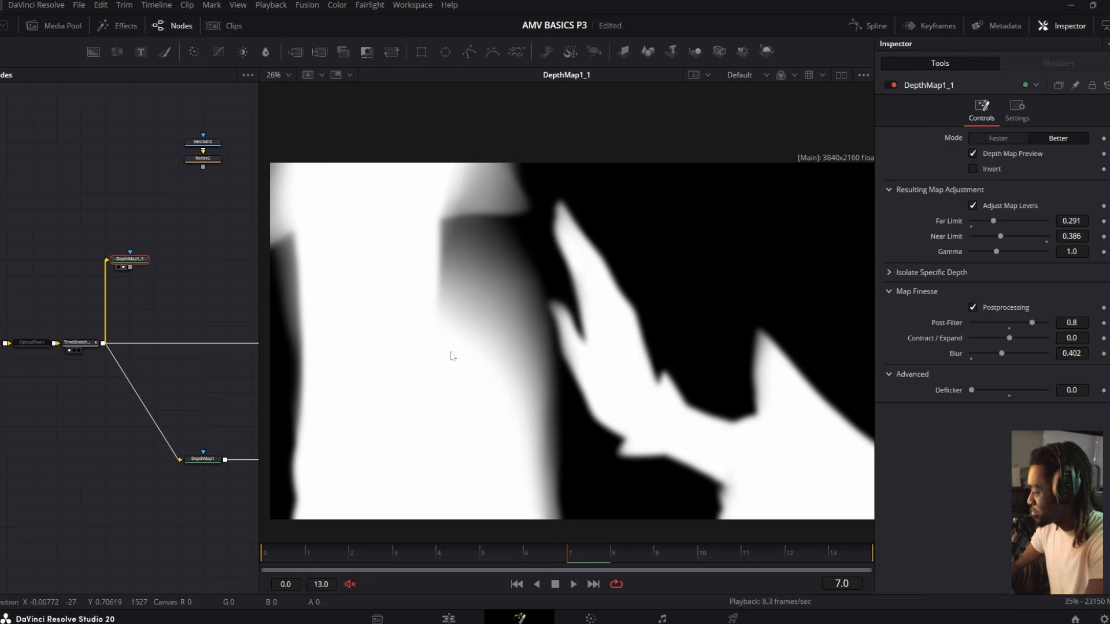
Turn off Postprocessing on the copied depth map, set Far Limit to 0.11 and Near Limit to 0.157, and move the node up
click(973, 308)
drag(1000, 236, 980, 222)
drag(127, 260, 127, 226)
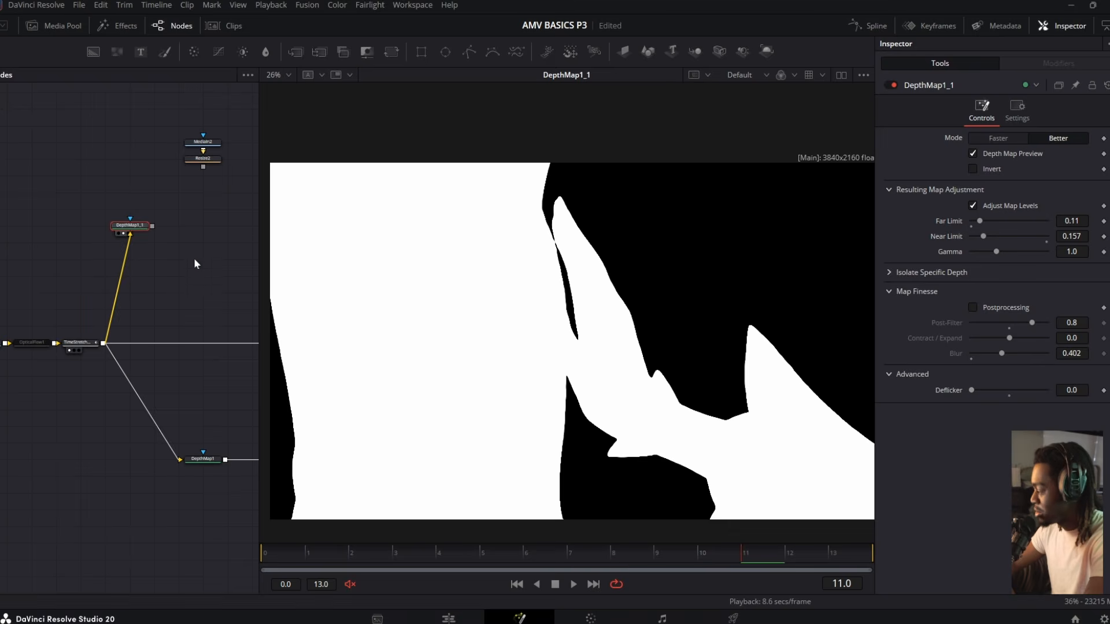
Add a Matte Control node with TimeStretcher1 as its background and DepthMap1_1 as its garbage matte, and view it
click(192, 256)
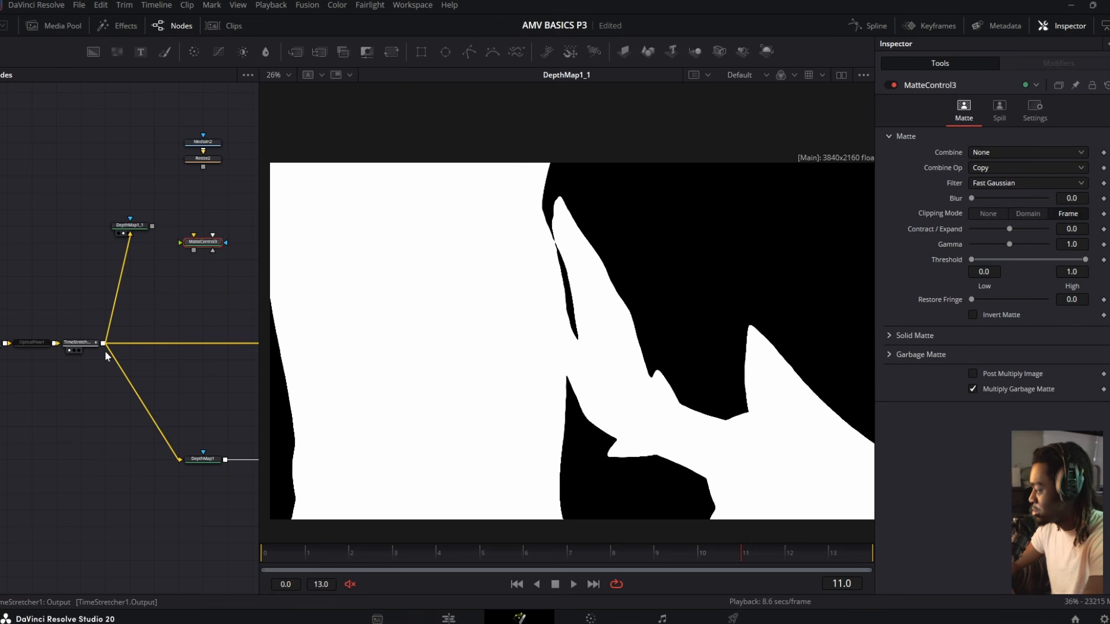
drag(103, 344, 200, 242)
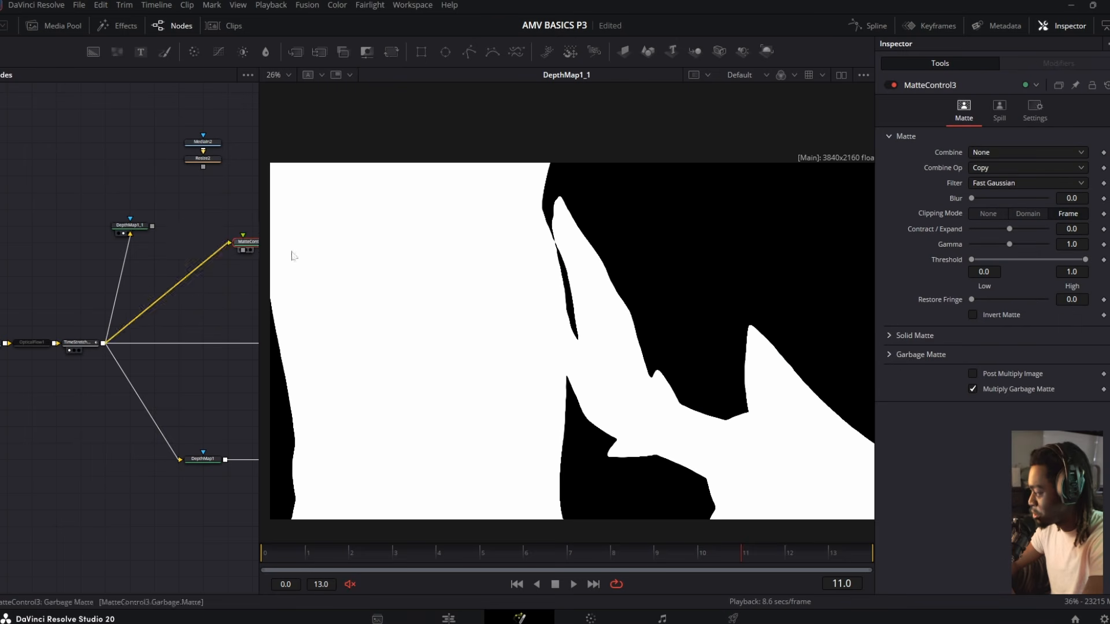
key(2)
scroll(101, 277, right, 2)
drag(113, 227, 173, 253)
Set MatteControl3's garbage matte to the inverted Luminance channel and line up DepthMap1_1 with the node
click(890, 353)
click(985, 409)
click(991, 495)
click(972, 370)
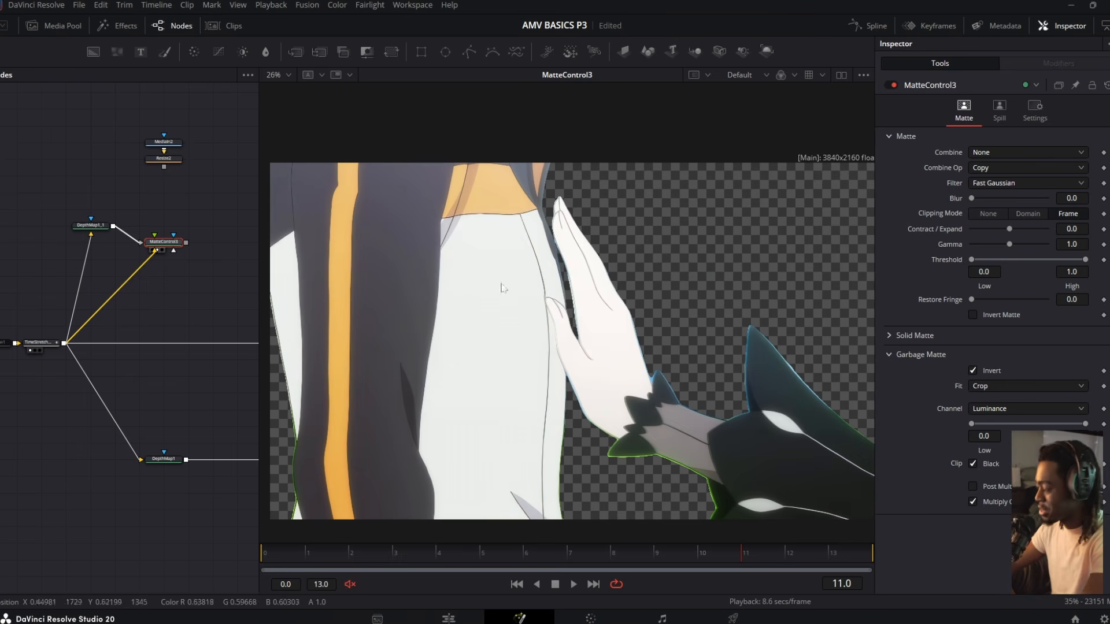
drag(91, 226, 66, 242)
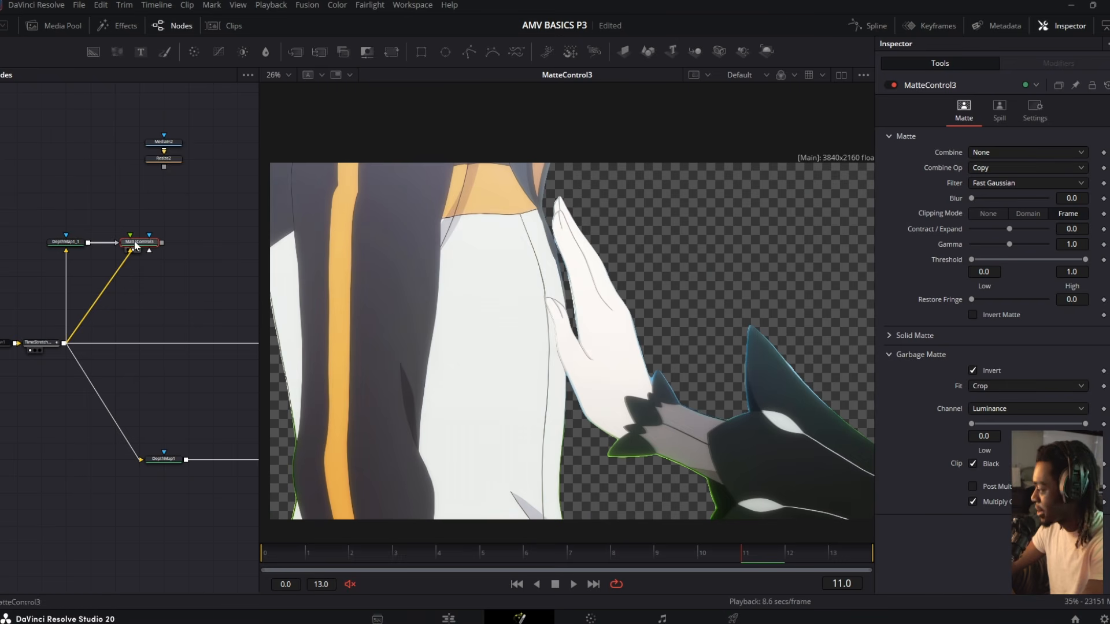
Merge MatteControl3 with the resized explosion, view the merge, and swap its inputs to put the cut-out in front
click(194, 287)
drag(194, 287, 126, 293)
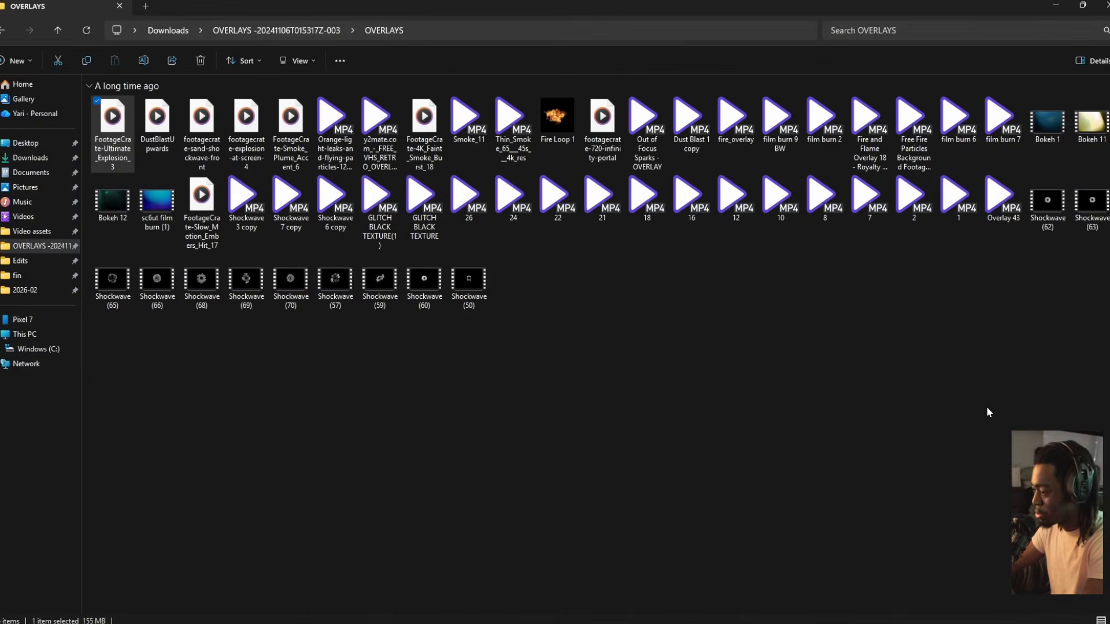
key(alt+Tab)
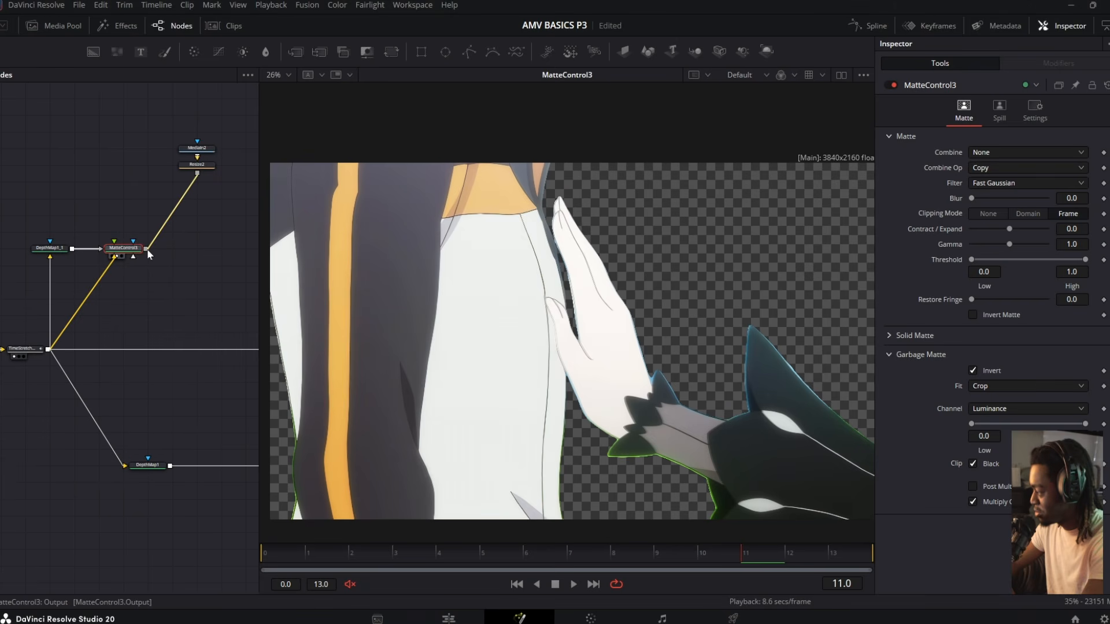
drag(147, 253, 146, 249)
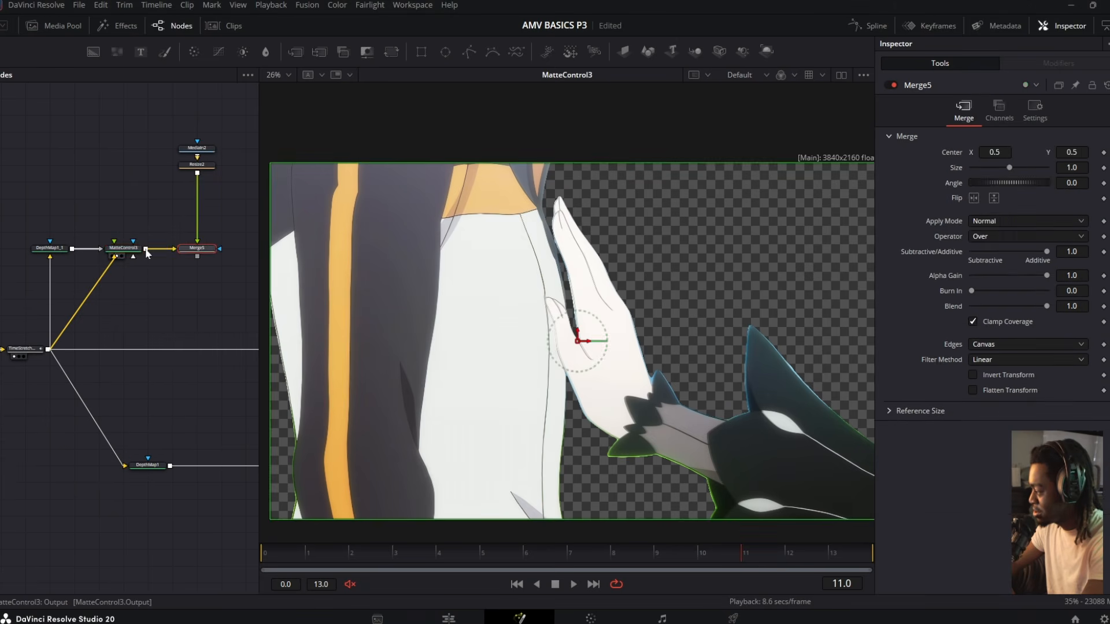
key(1)
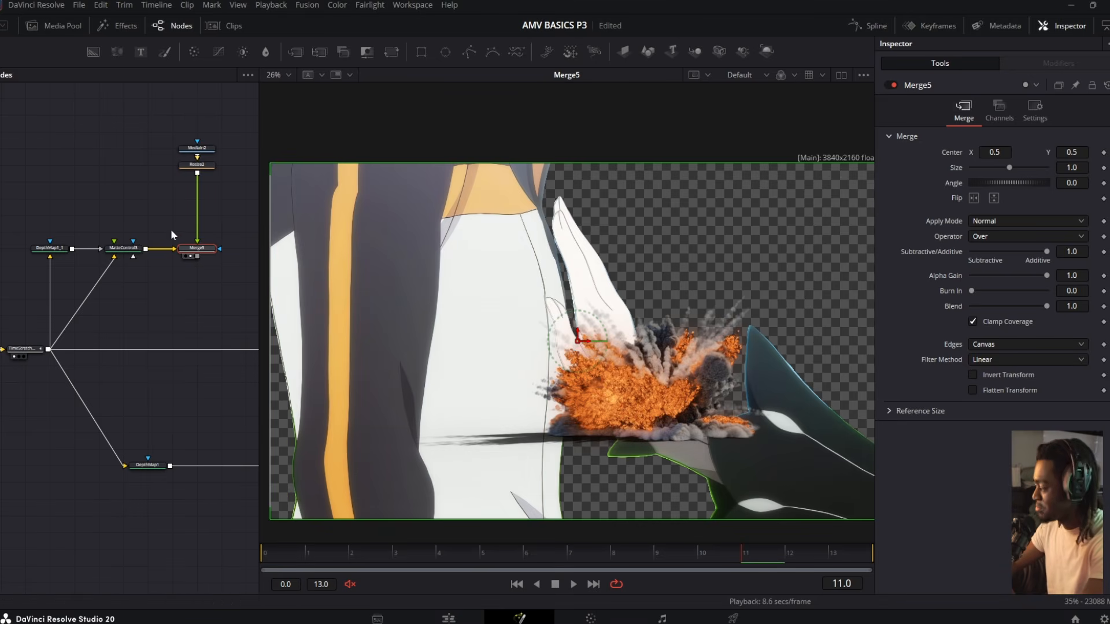
key(ctrl+t)
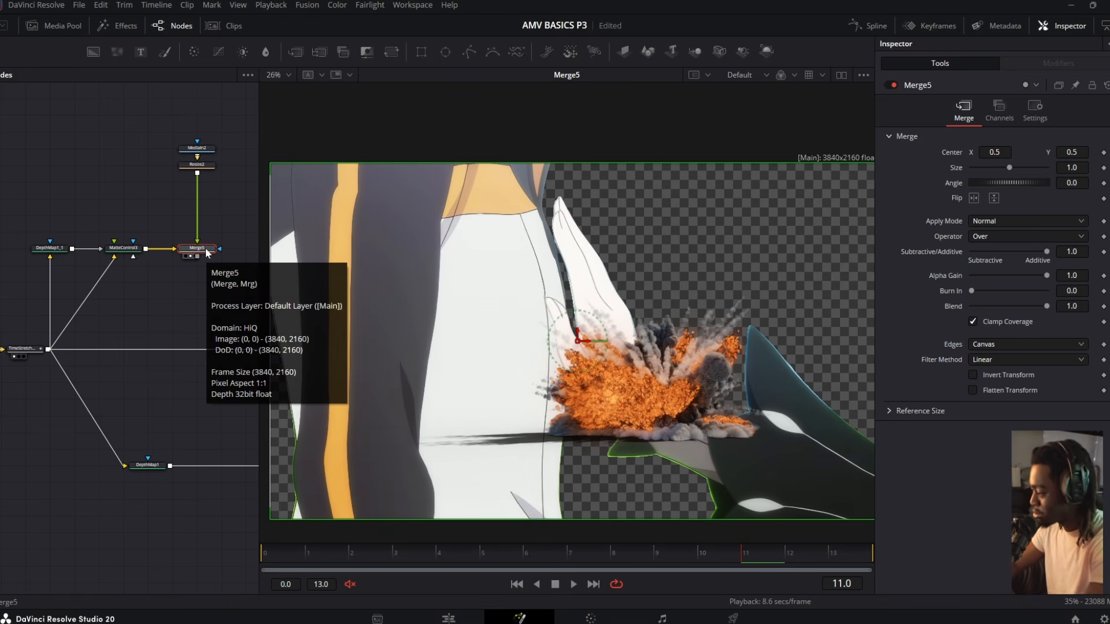
Add a Transform after Resize2 and set its Size to 2.02 and Center X to 0.368
click(197, 166)
key(t)
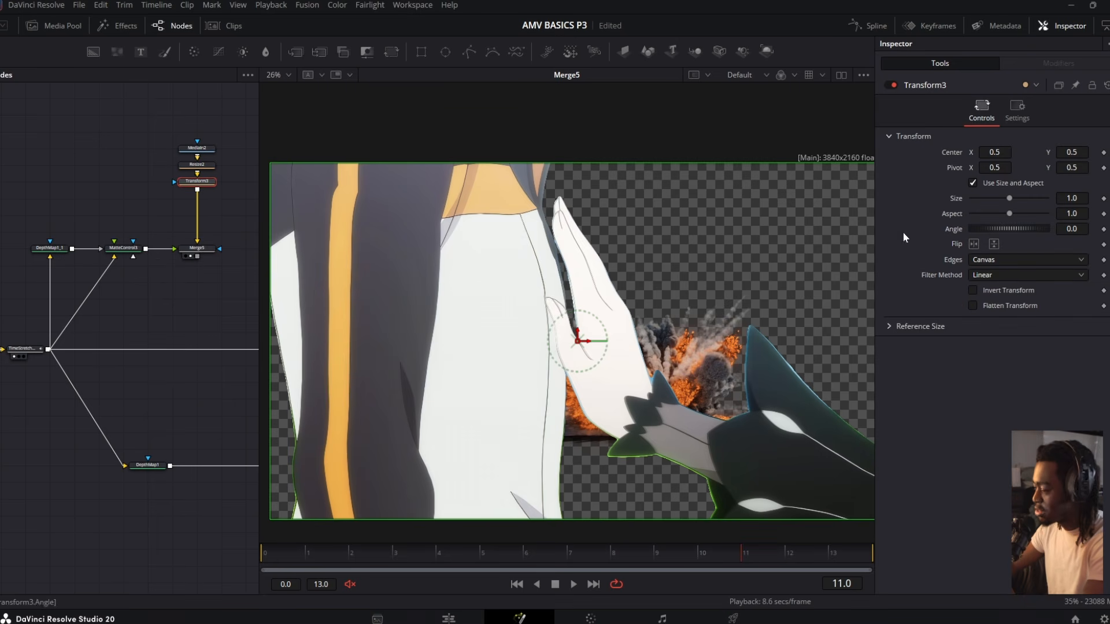
scroll(169, 139, up, 2)
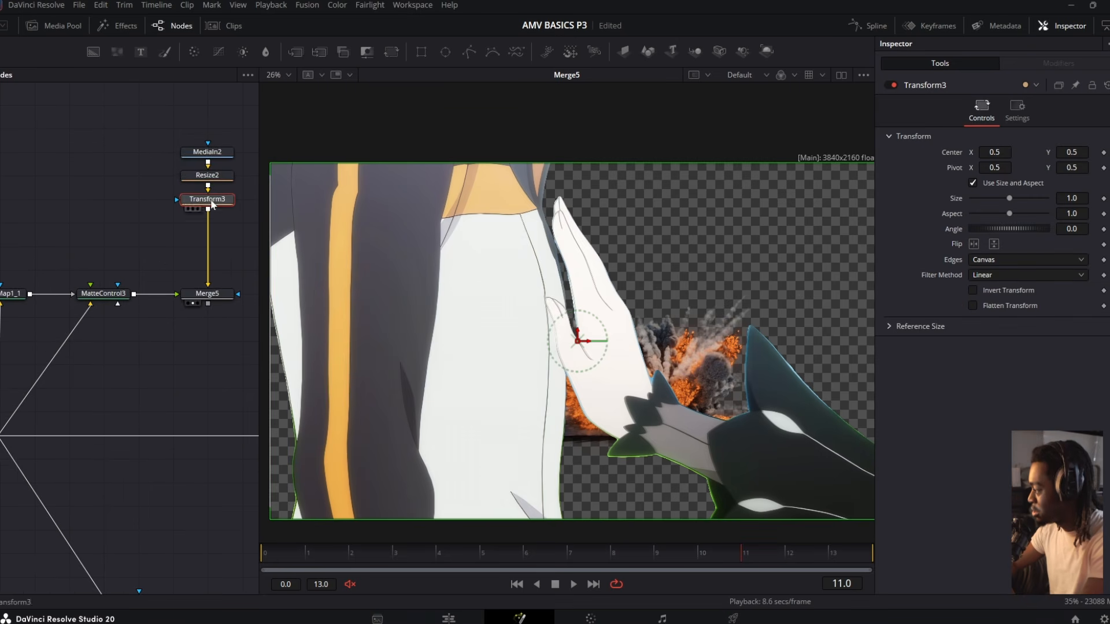
drag(1009, 199, 1019, 198)
drag(994, 153, 987, 153)
scroll(159, 349, down, 2)
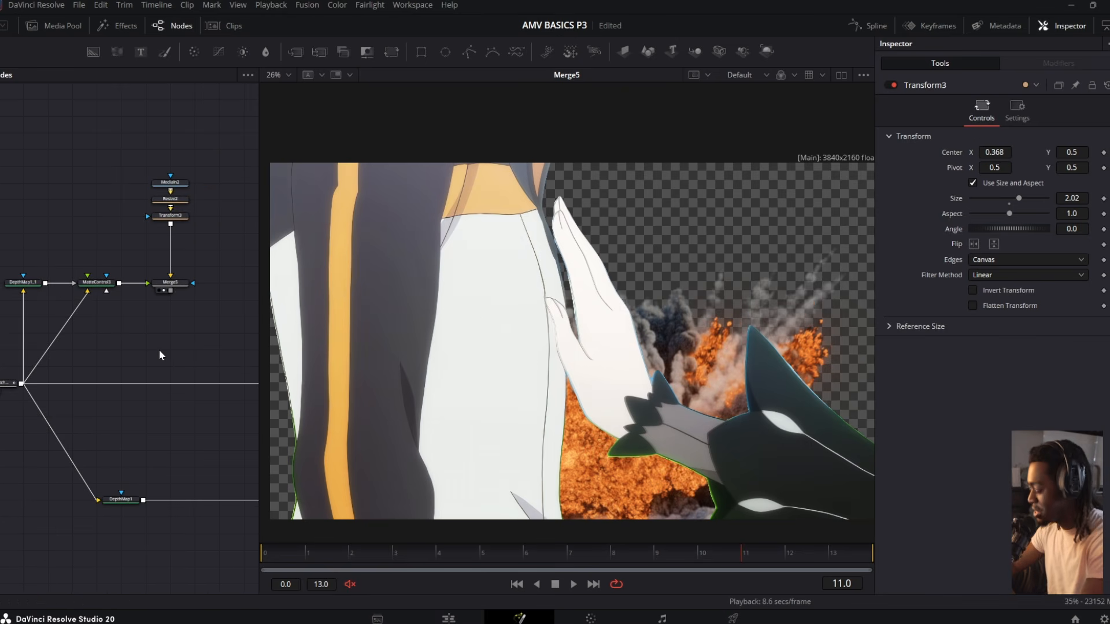
Add a Merge on the TimeStretcher1 line with Merge5 as its foreground and view the composite
key(ctrl+m)
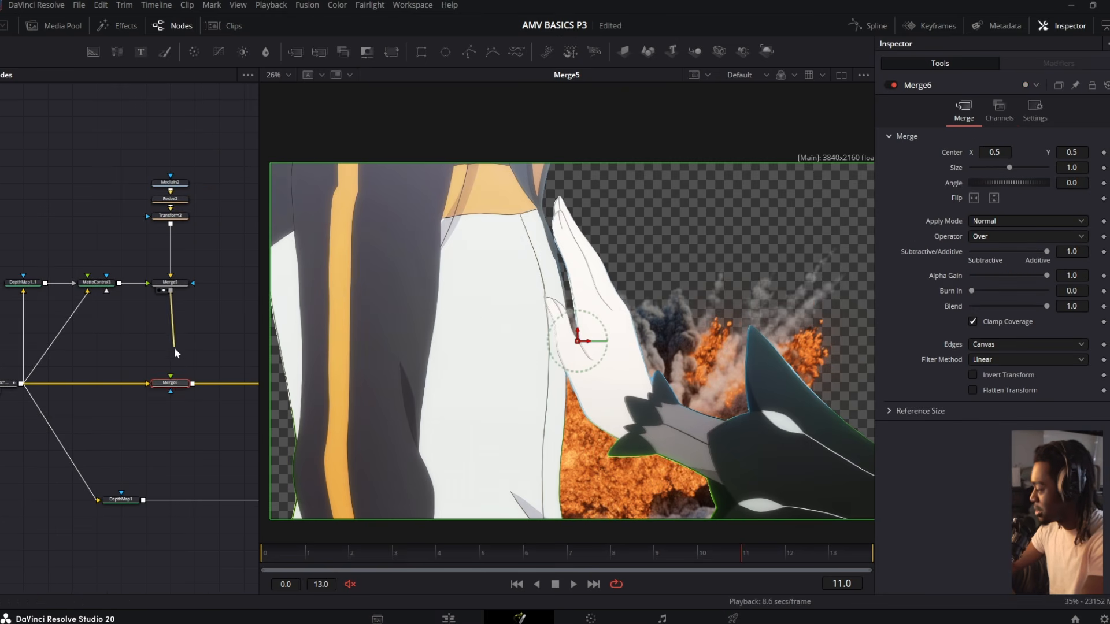
drag(176, 381, 172, 380)
key(1)
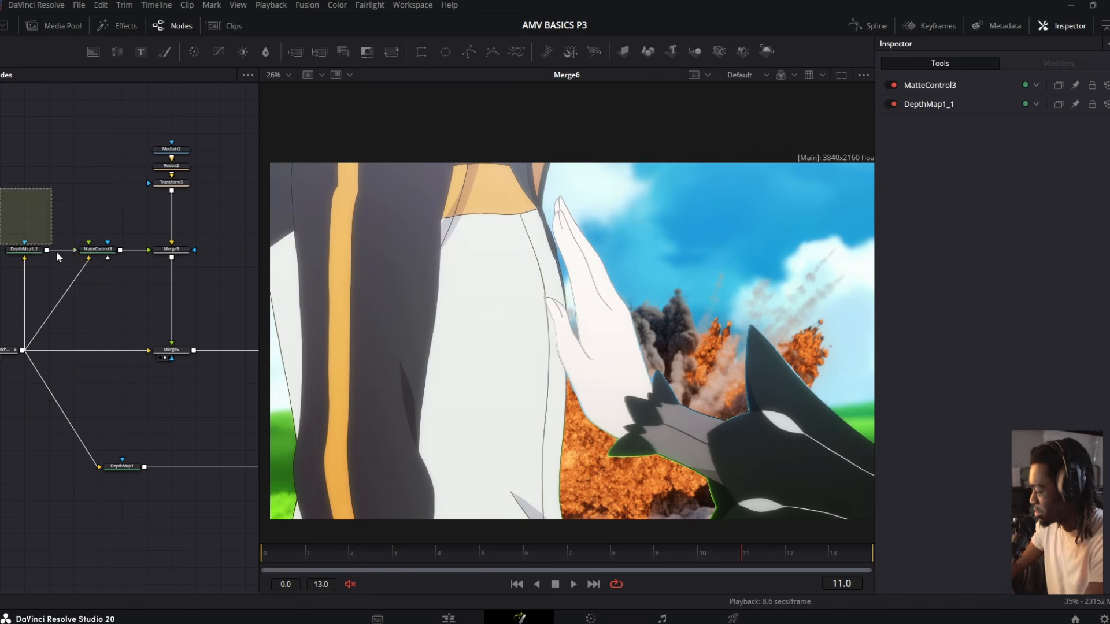
Group DepthMap1_1 and MatteControl3, rename the group as mask, align it with Merge5, and expand it
key(ctrl+g)
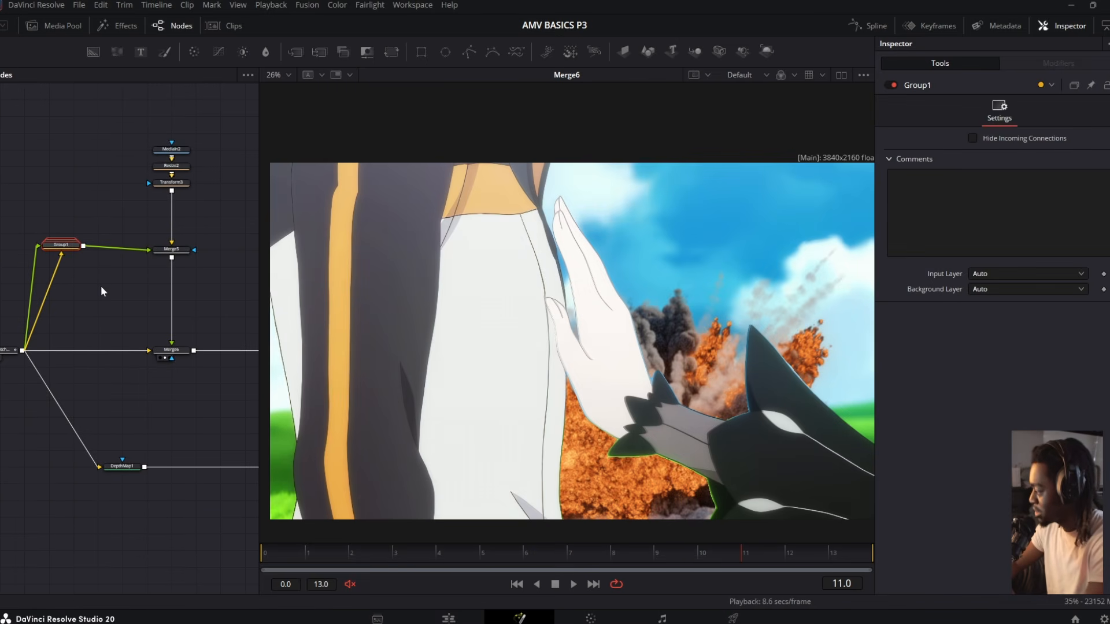
key(F2)
text(mask)
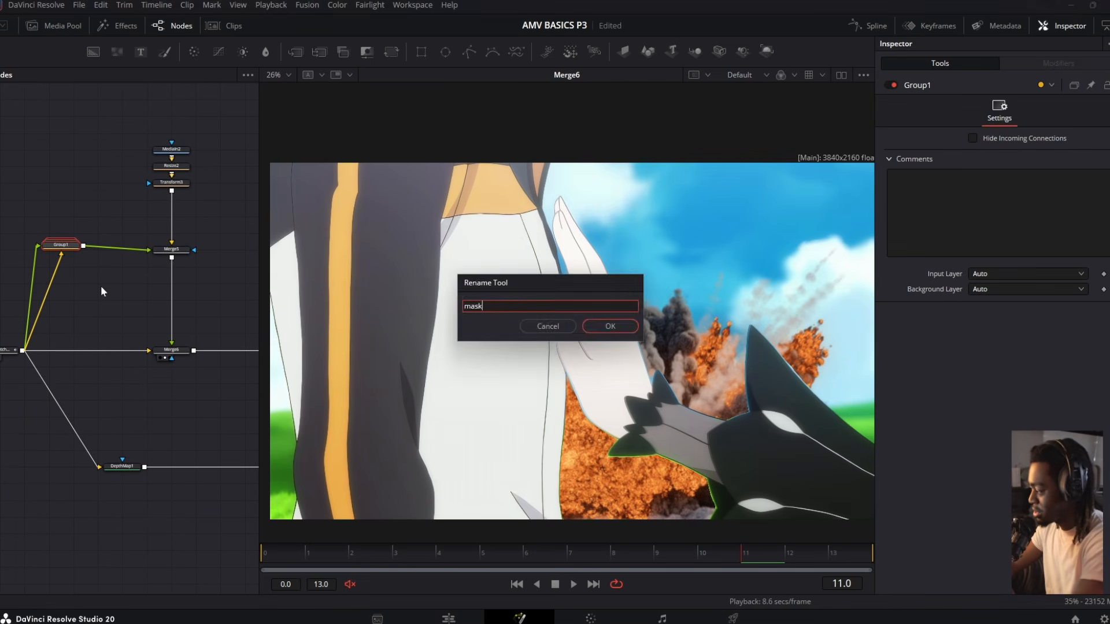
key(Return)
drag(62, 248, 25, 252)
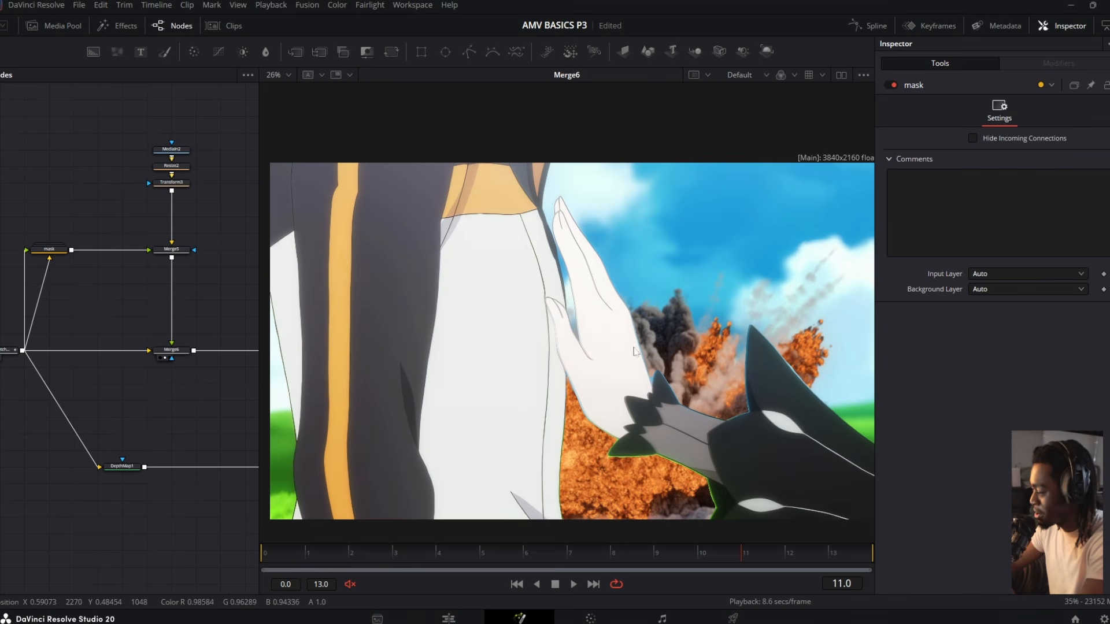
click(61, 250)
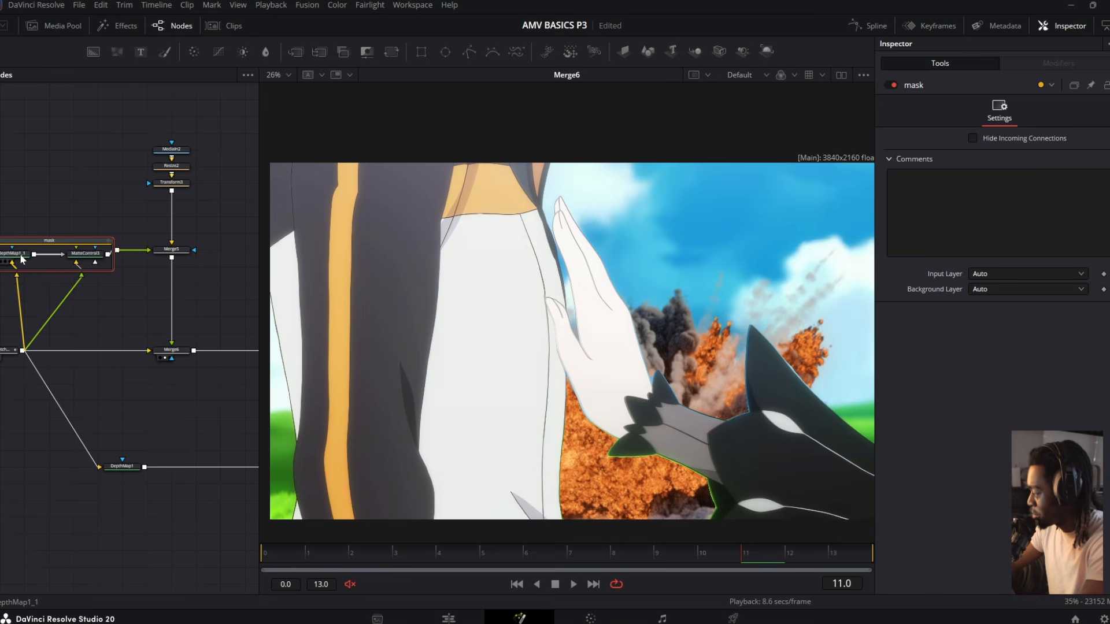
Set DepthMap1_1's Map Finesse to Post-Filter 0.543, Contract / Expand -0.11 and Blur 0.0, with Postprocessing enabled
click(22, 258)
click(974, 307)
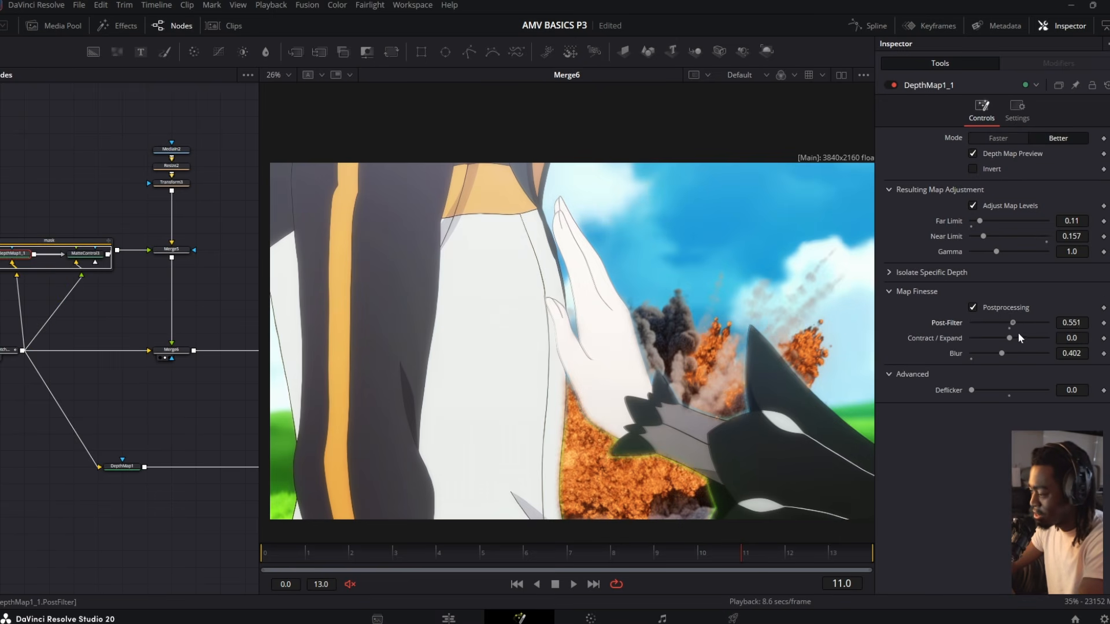
mouse_move(1002, 353)
mouse_down()
mouse_move(966, 355)
mouse_move(1004, 339)
mouse_up()
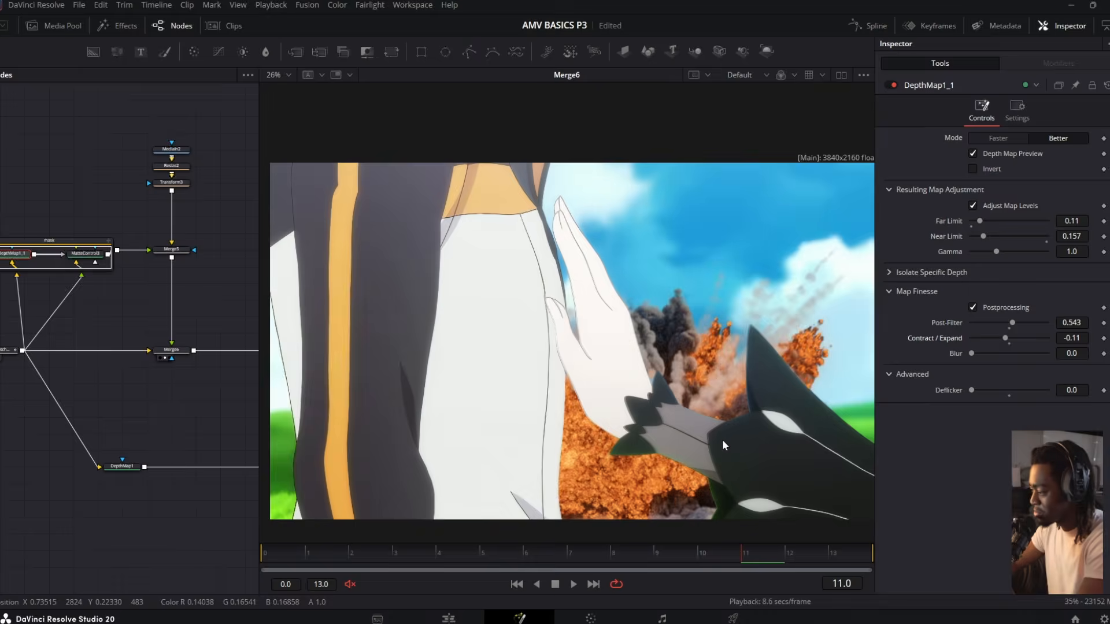
scroll(722, 439, up, 2)
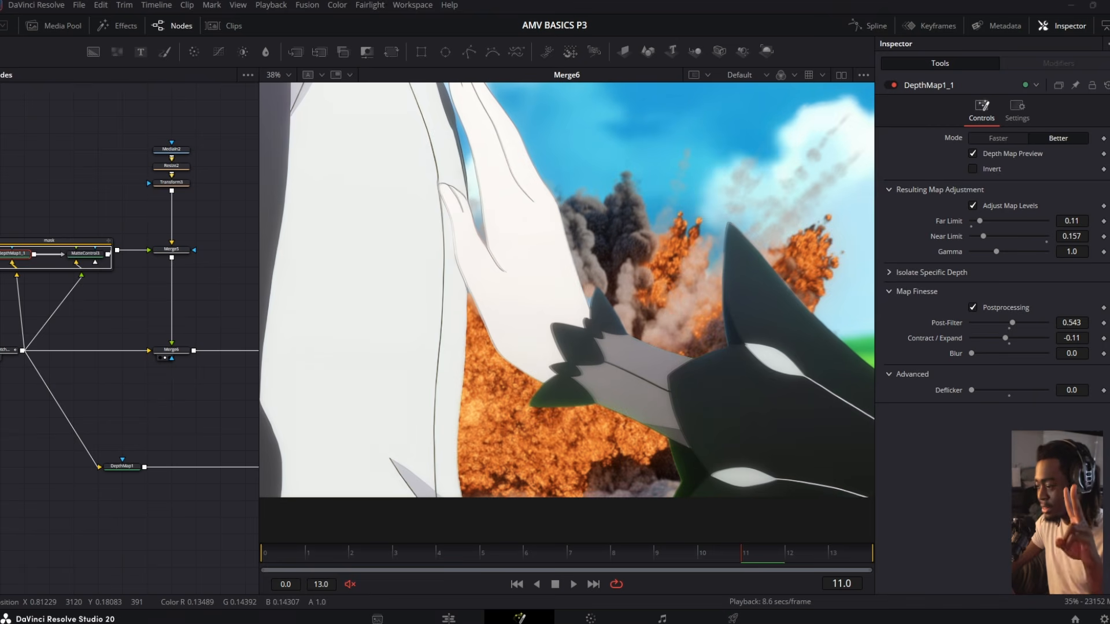
Add a JWLightWrap node in the free space near the explosion branch
click(245, 224)
key(shift+space)
text(jwl)
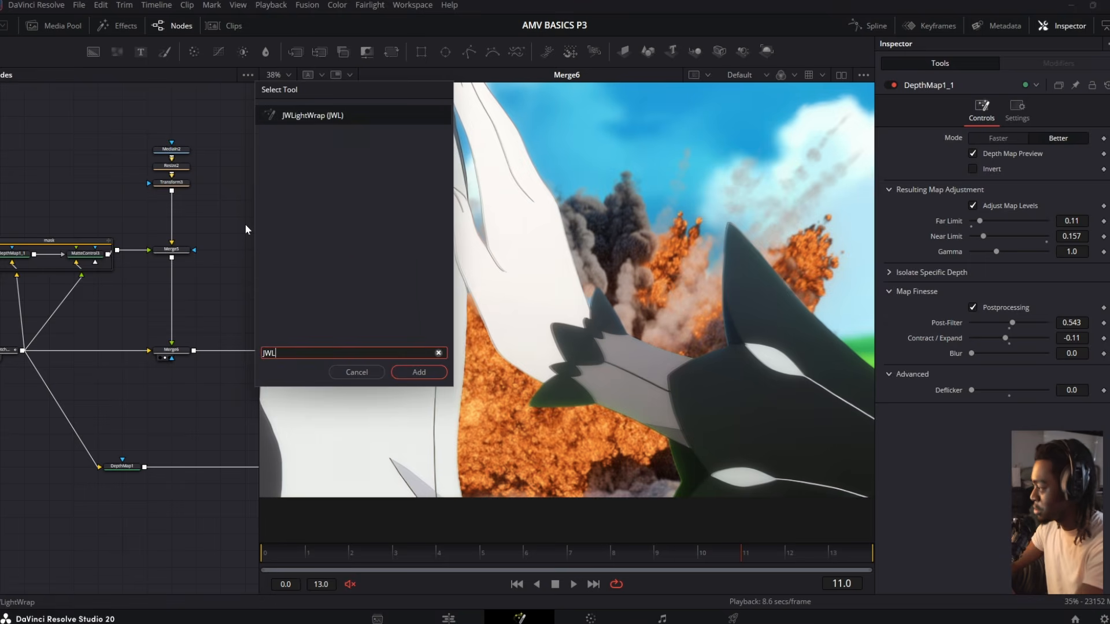
key(Return)
Search the tool list for LIGHTWRAP and add the ek_LightwrapEX node
key(shift+space)
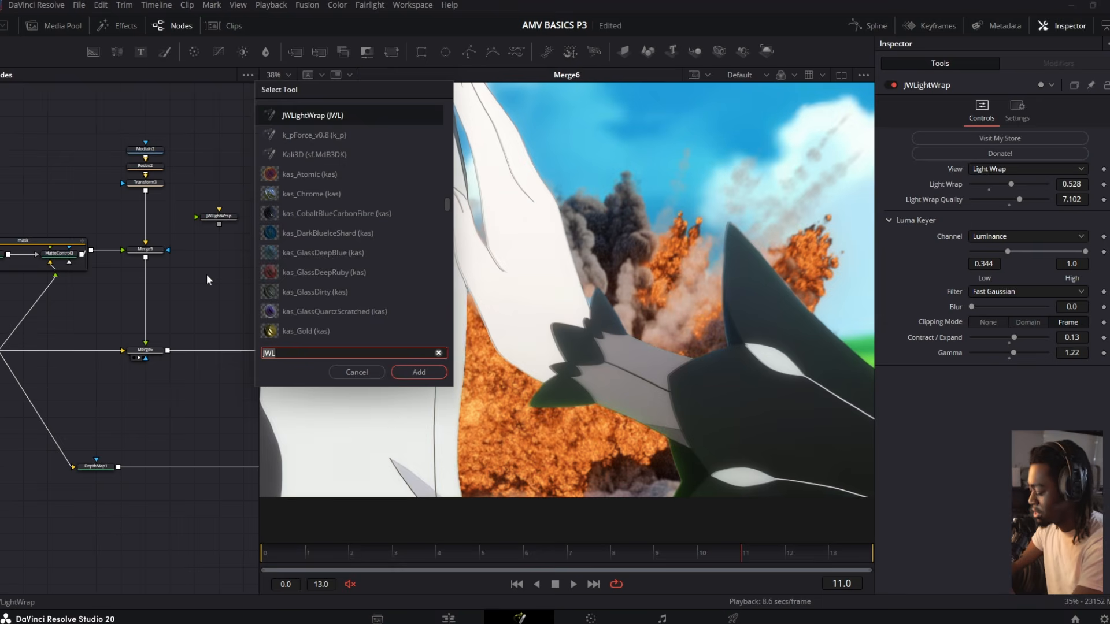
text(EKLI)
key(BackSpace)
key(BackSpace)
key(BackSpace)
key(BackSpace)
text(LIGHTWRAP)
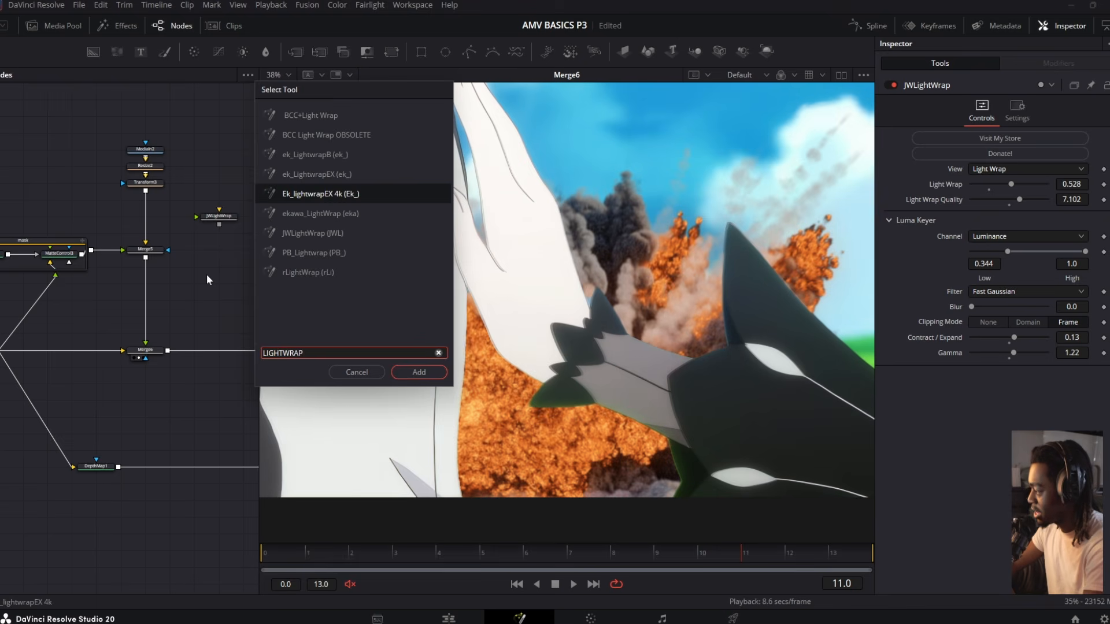
key(Up)
key(Down)
key(Up)
key(Up)
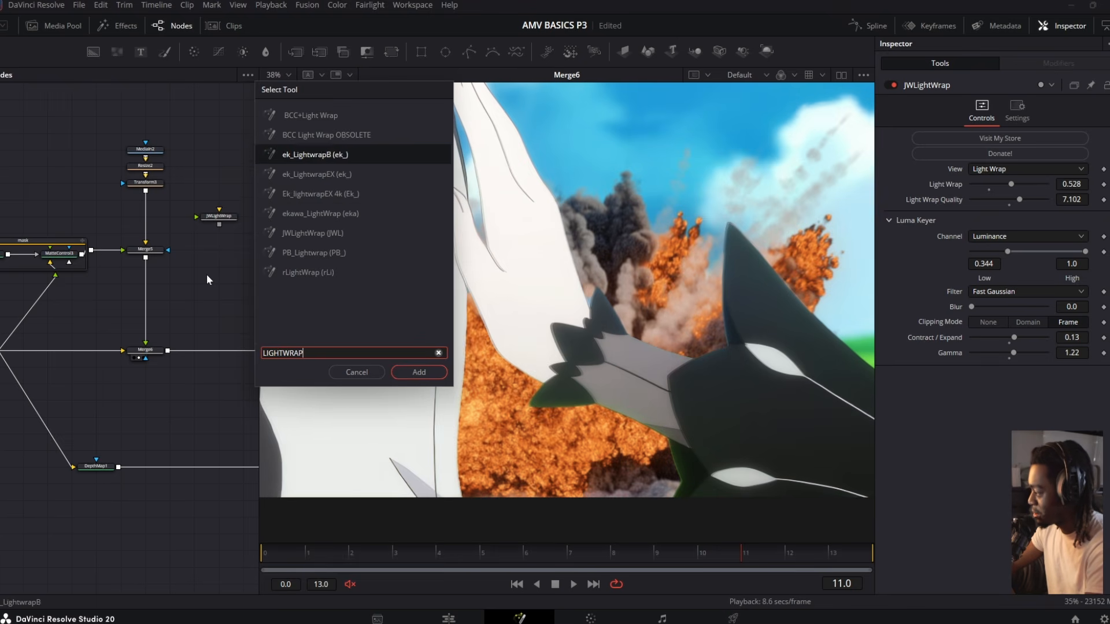
key(Down)
key(Down)
key(Down)
key(Down)
key(Up)
key(Up)
key(Up)
key(Down)
key(Up)
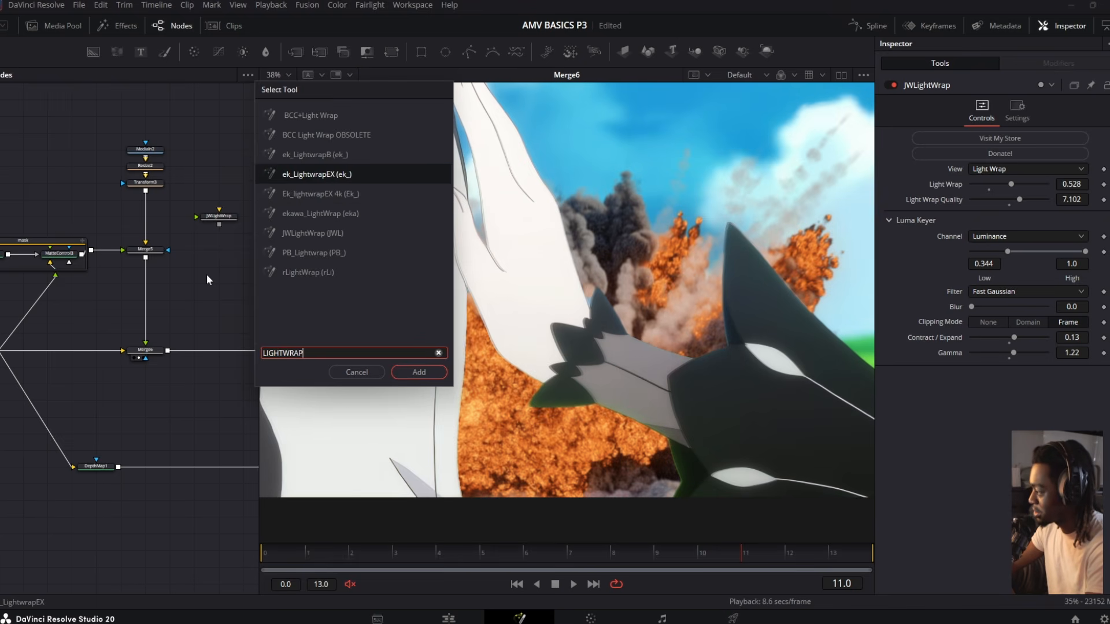
key(Return)
Feed the mask group's output and Transform3's explosion into JWLightWrap, checking each source in the viewer
drag(194, 299, 166, 320)
drag(47, 346, 185, 329)
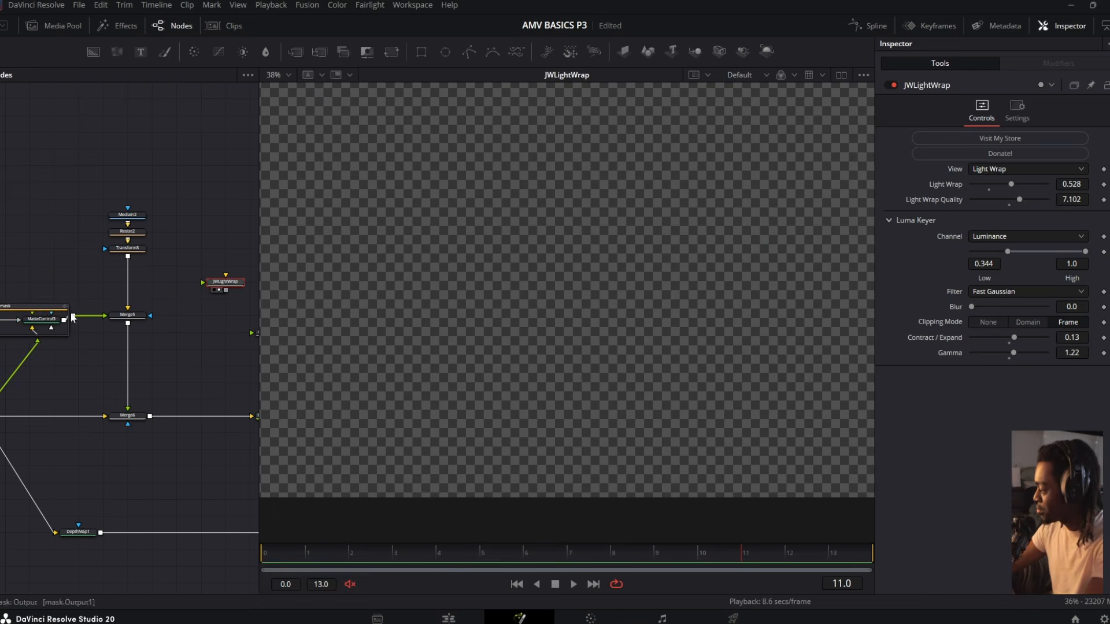
click(47, 309)
key(2)
click(185, 329)
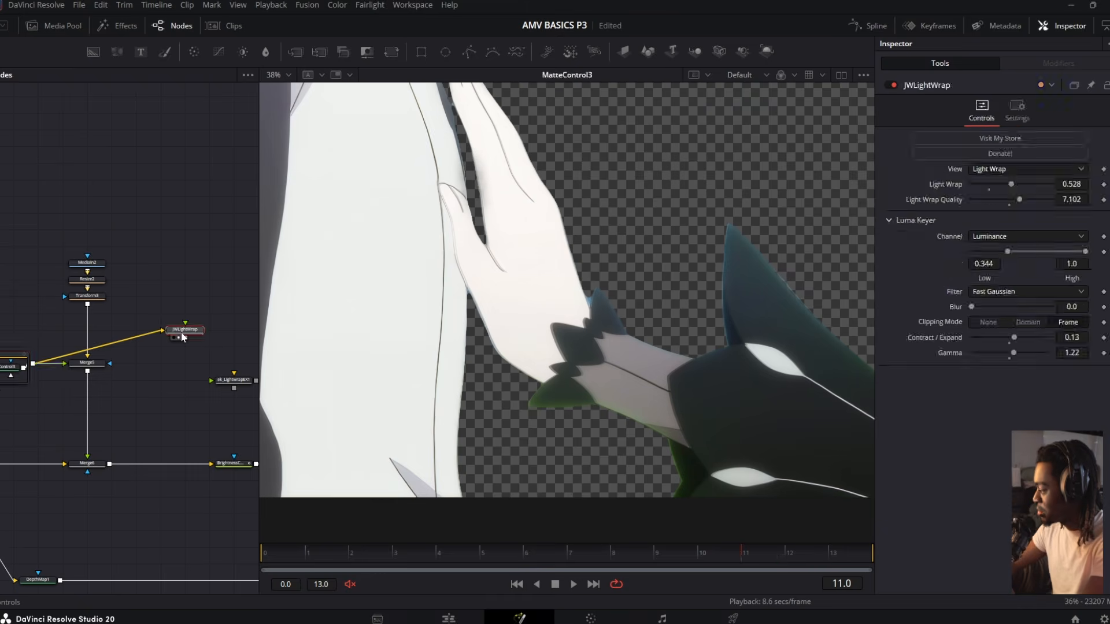
key(2)
click(88, 297)
key(2)
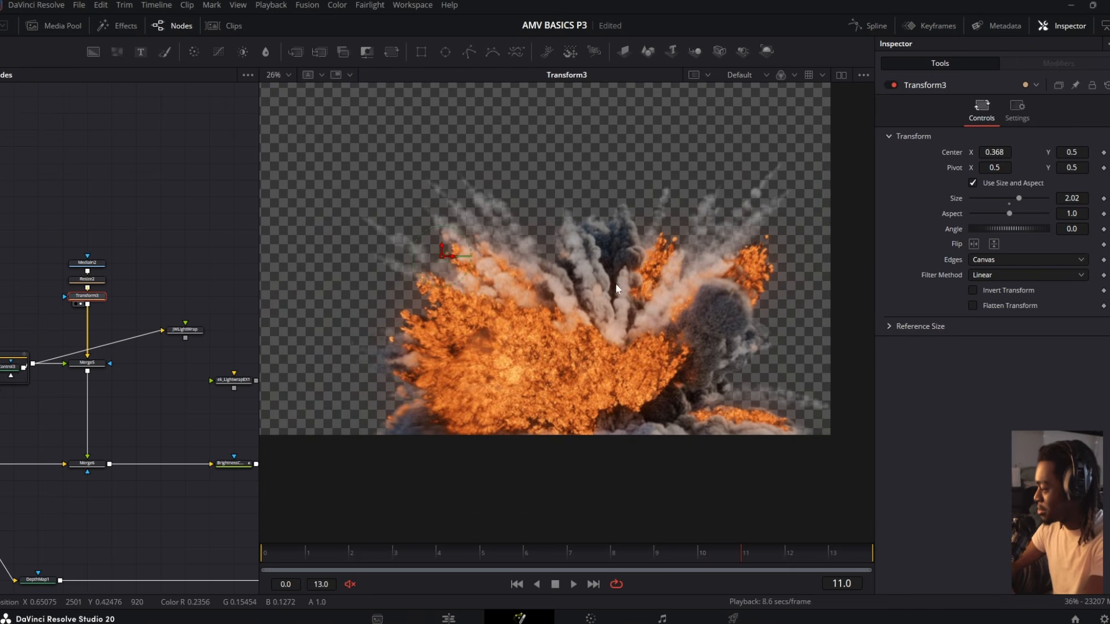
drag(87, 305, 185, 329)
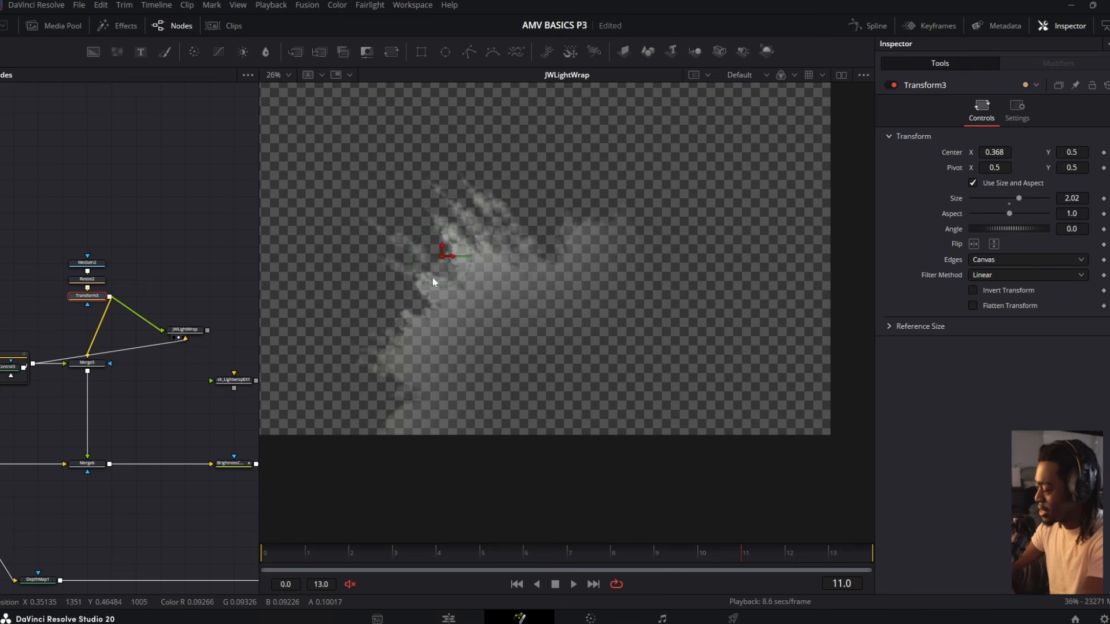
Swap JWLightWrap's two inputs, set its Light Wrap to 0.339, and merge it onto Merge5's output
click(184, 331)
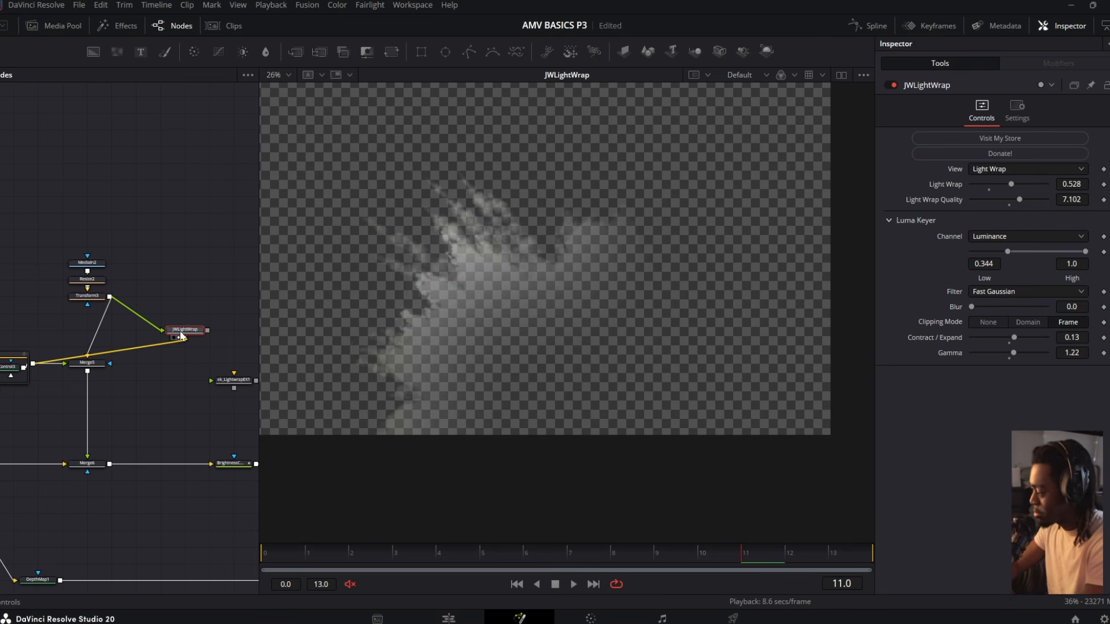
key(ctrl+t)
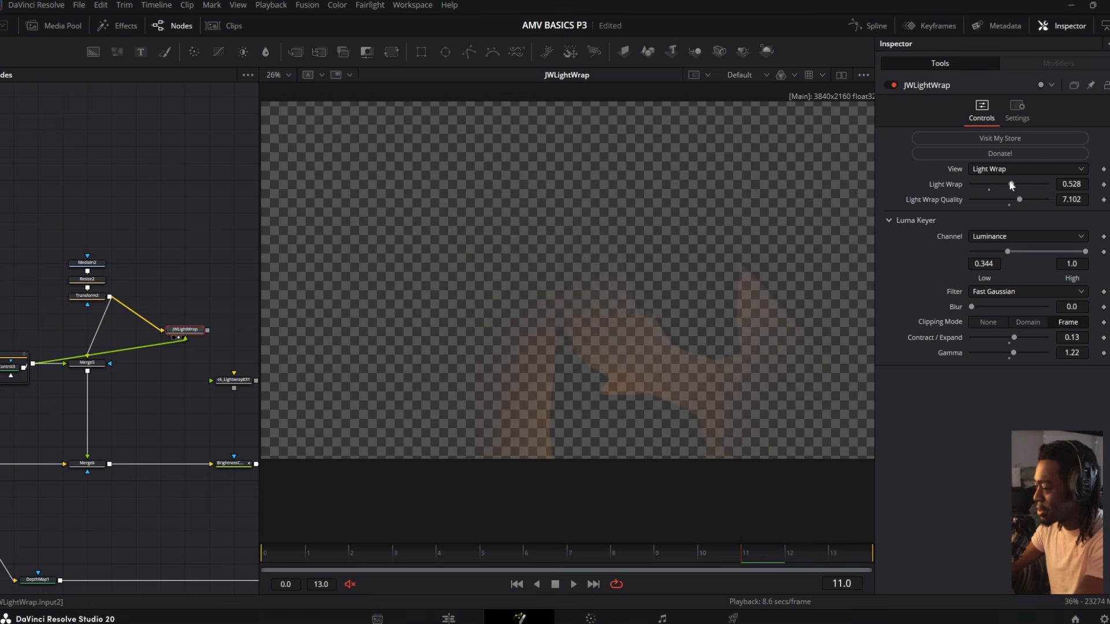
mouse_move(1002, 189)
mouse_down()
mouse_move(990, 186)
mouse_move(1007, 183)
mouse_up()
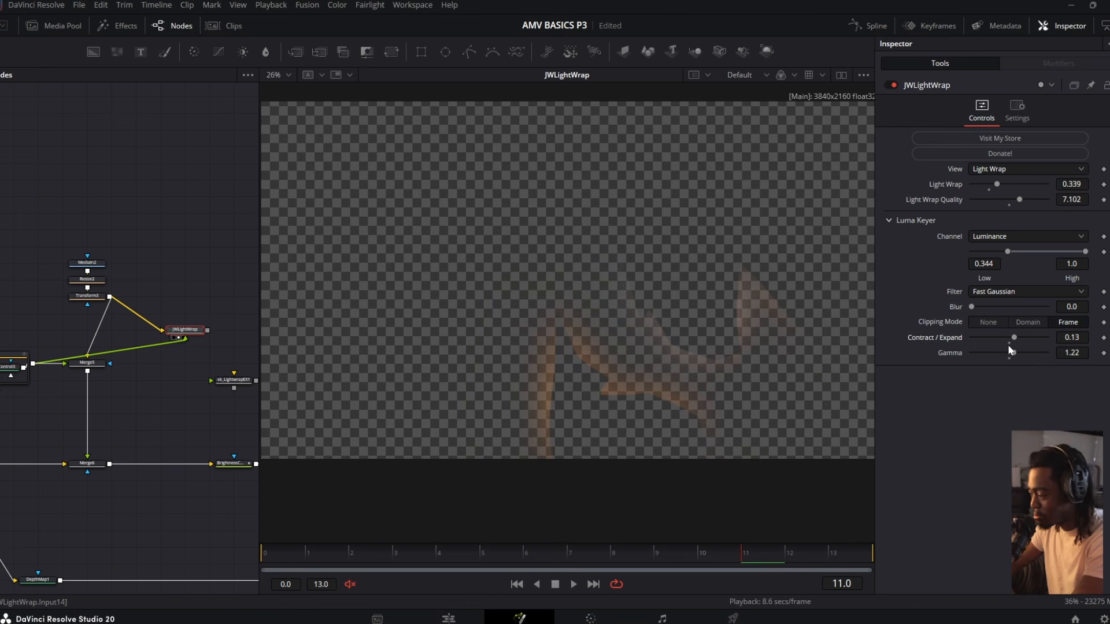
drag(971, 253, 981, 262)
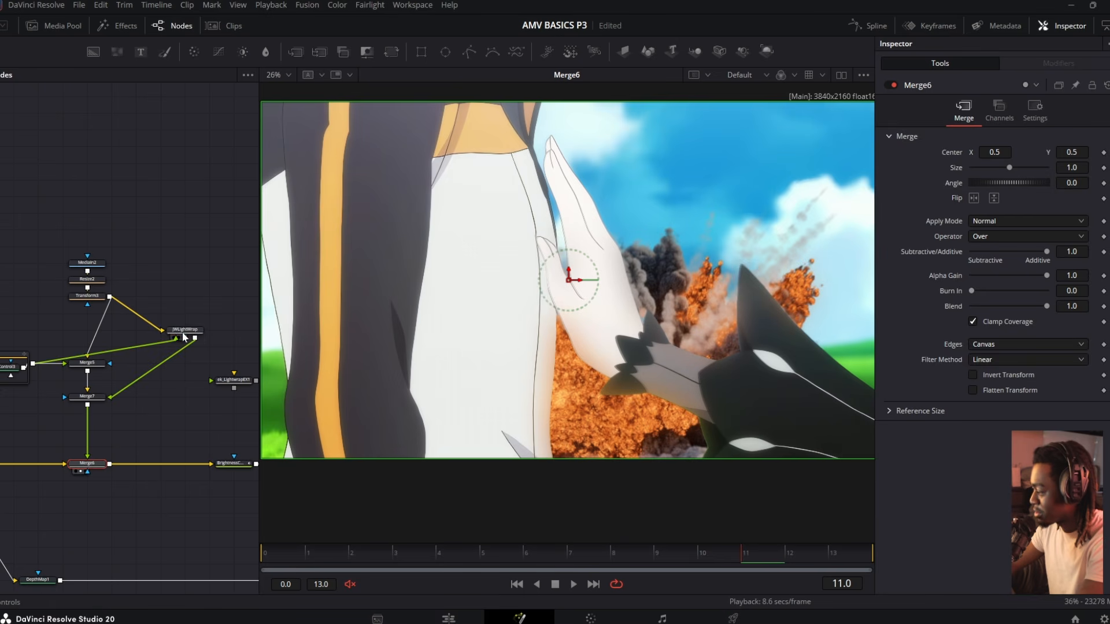
Insert a Brightness Contrast node between JWLightWrap and Merge7 and raise its Gain to 1.95
click(183, 336)
click(172, 399)
key(b)
drag(181, 399, 180, 372)
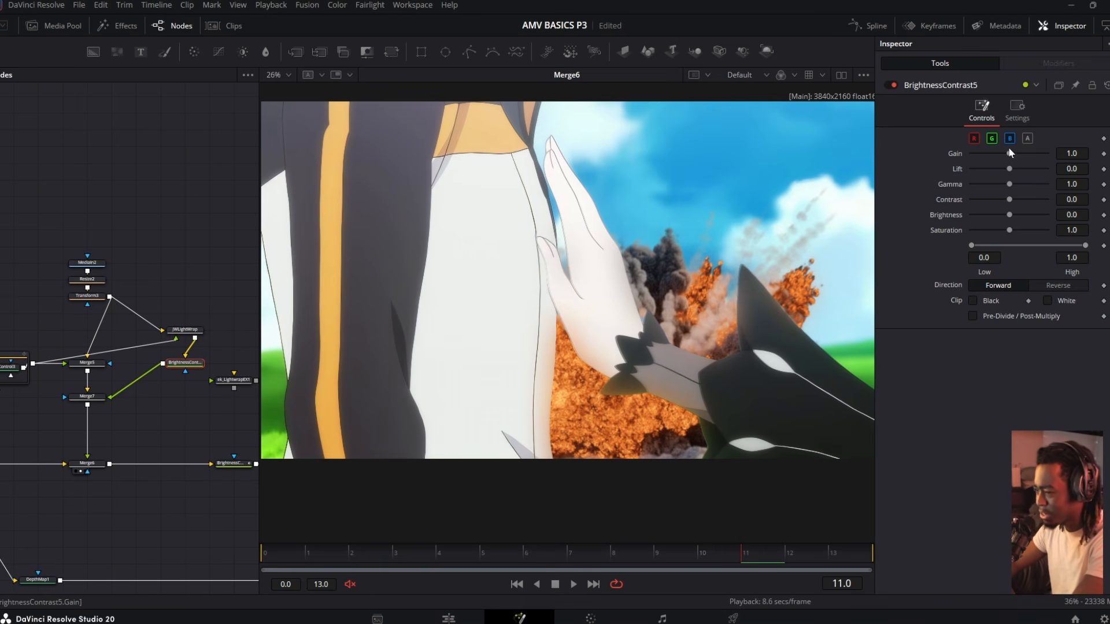
drag(1011, 154, 1030, 156)
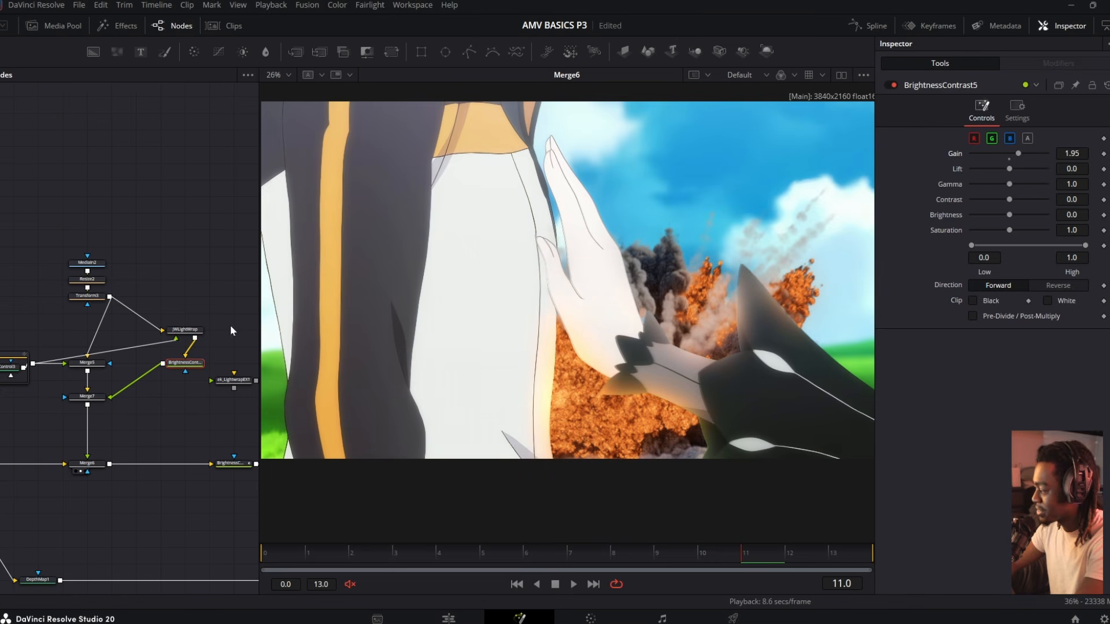
Remove JWLightWrap with its Brightness Contrast and Merge7, and line up ek_LightwrapEX1 with Merge5
click(185, 329)
key(alt+Tab)
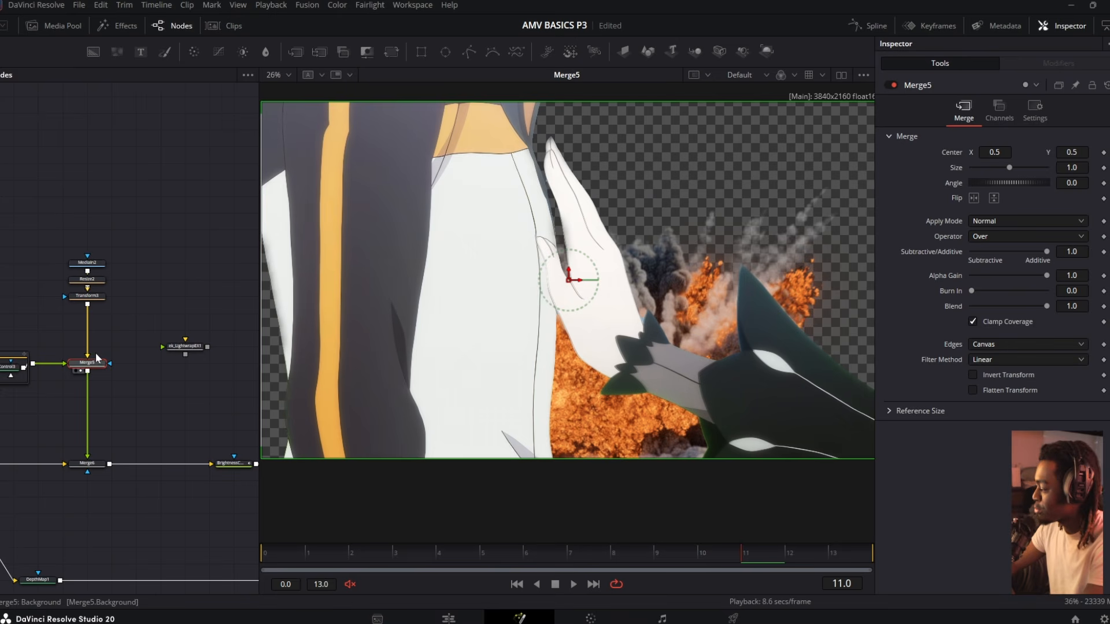
mouse_move(186, 349)
mouse_down()
mouse_move(94, 369)
mouse_move(185, 369)
mouse_up()
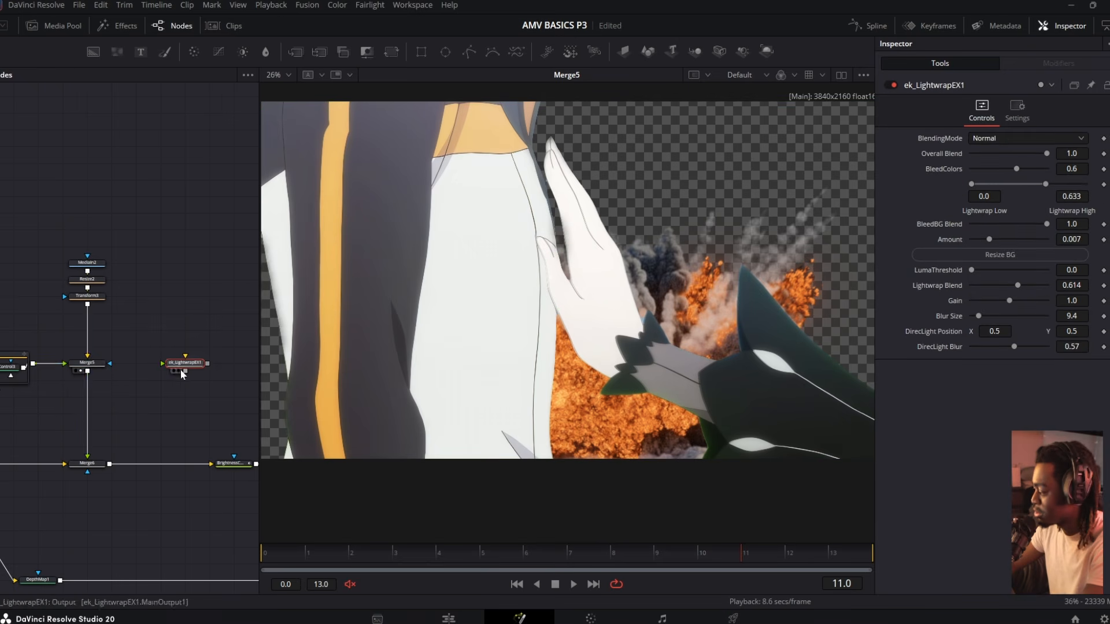
Replace Merge5 with the ek_LightwrapEX node between Transform3 and Merge6, and connect the mask group's output to it
drag(91, 364, 236, 300)
drag(189, 366, 179, 386)
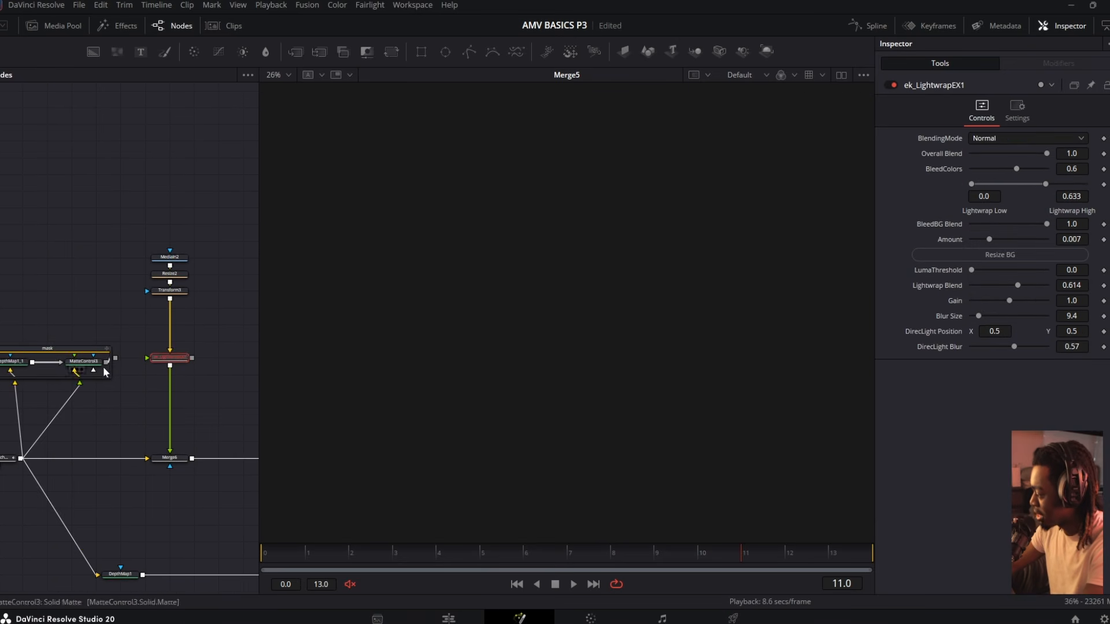
drag(116, 359, 147, 359)
click(163, 365)
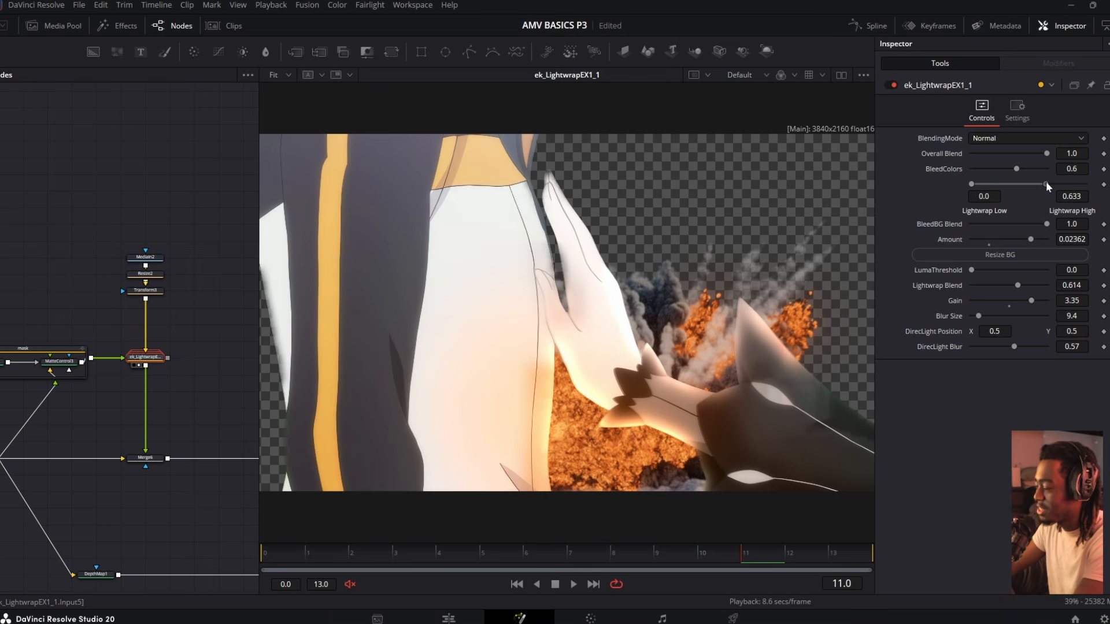
Set the light wrap's Lightwrap High to 0.522, BleedColors to 0.591, BleedBG Blend to 0.701 and Amount to 0.0215
drag(1045, 184, 938, 155)
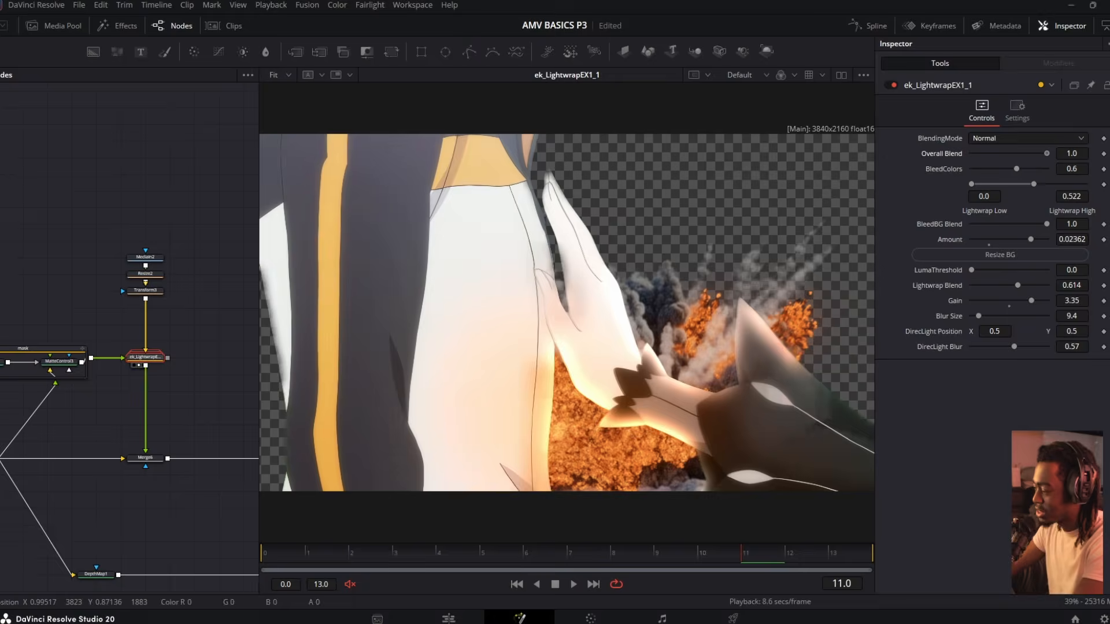
key(ctrl+z)
mouse_move(1017, 172)
mouse_down()
mouse_move(1046, 173)
mouse_move(1001, 174)
mouse_up()
key(ctrl+z)
drag(516, 403, 565, 302)
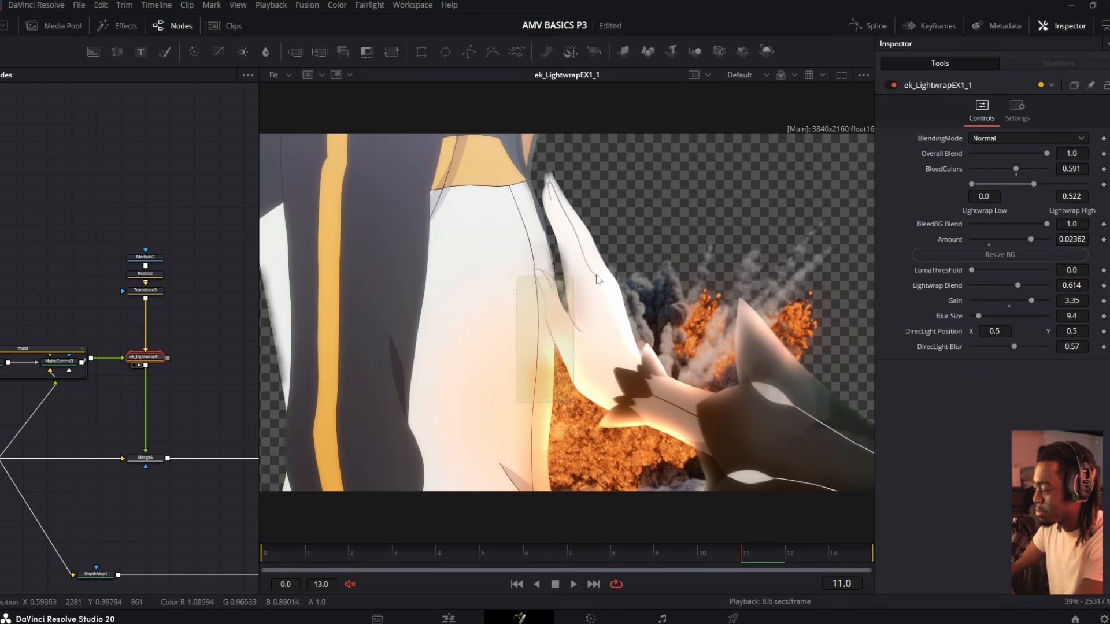
mouse_move(1038, 258)
mouse_down()
mouse_move(951, 262)
mouse_move(995, 263)
mouse_move(1025, 248)
mouse_up()
drag(1045, 224, 1016, 224)
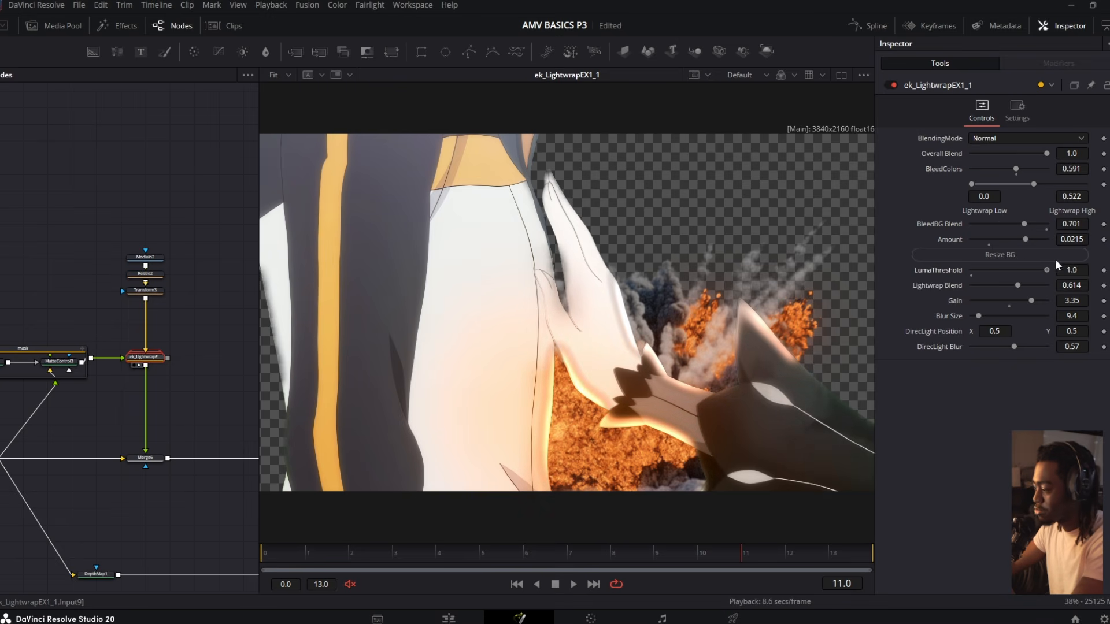
Set Lightwrap Blend to 0.48, Gain to 2.21, Blur Size to 4.7 and DirecLight Position X to 0.354, save, and view Merge6
drag(1017, 285, 983, 332)
key(ctrl+s)
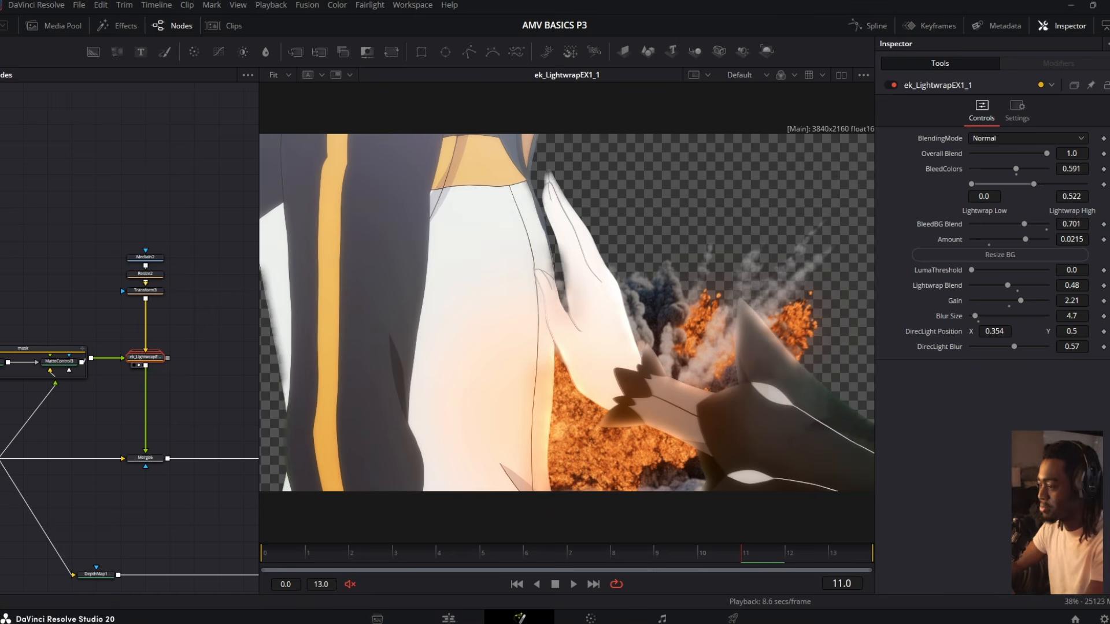
click(149, 459)
key(2)
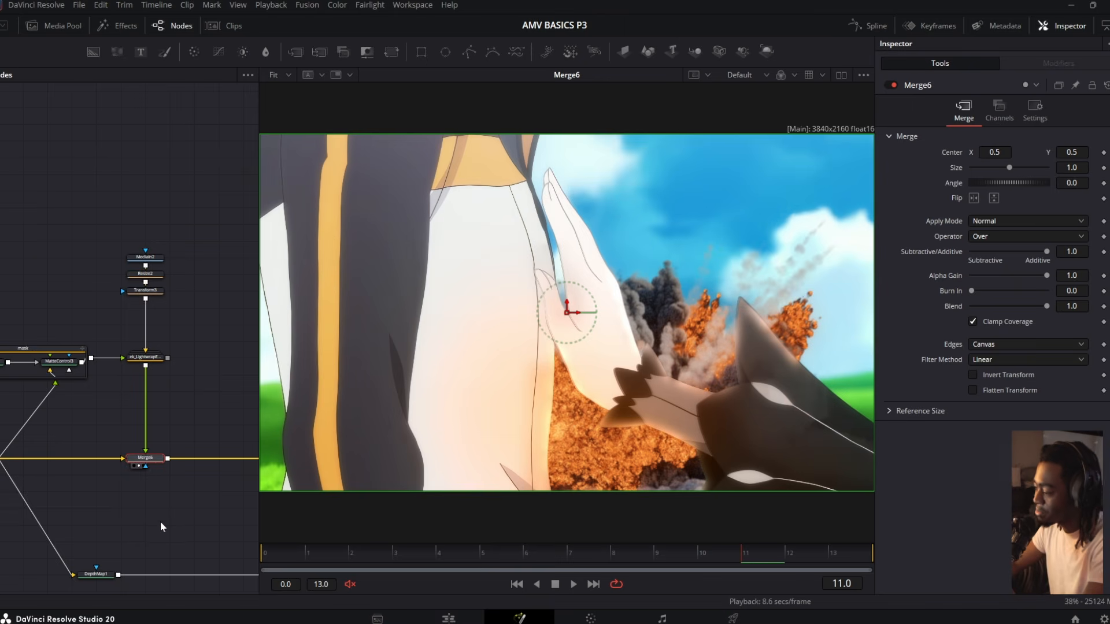
Insert a second Transform between Transform3 and the light wrap node and set its Center X to 0.459
drag(256, 492, 162, 460)
click(60, 258)
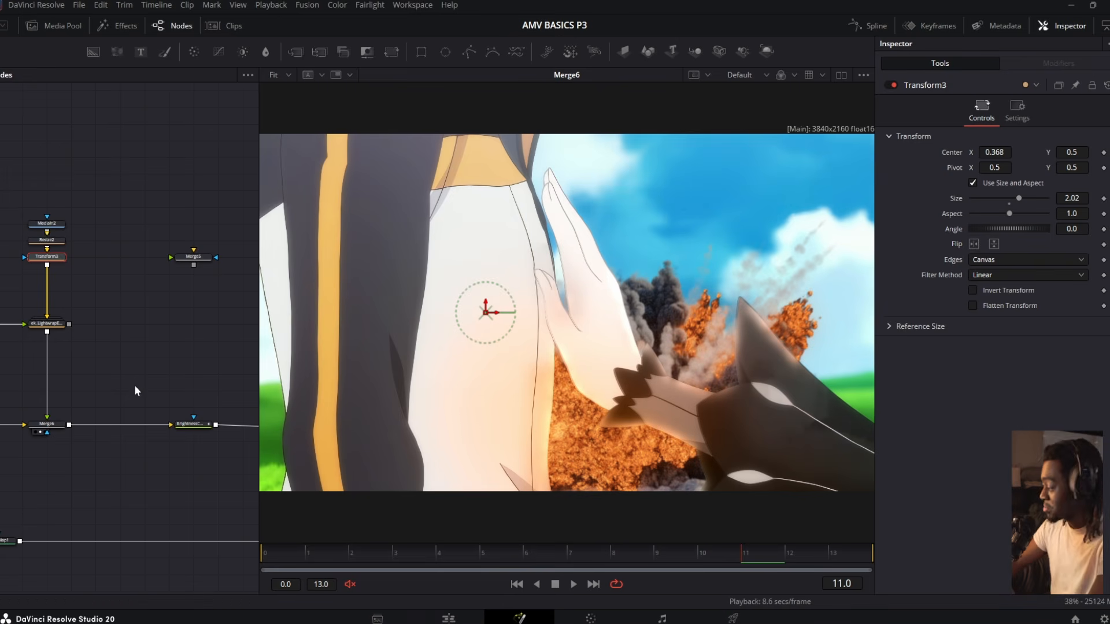
drag(115, 405, 217, 401)
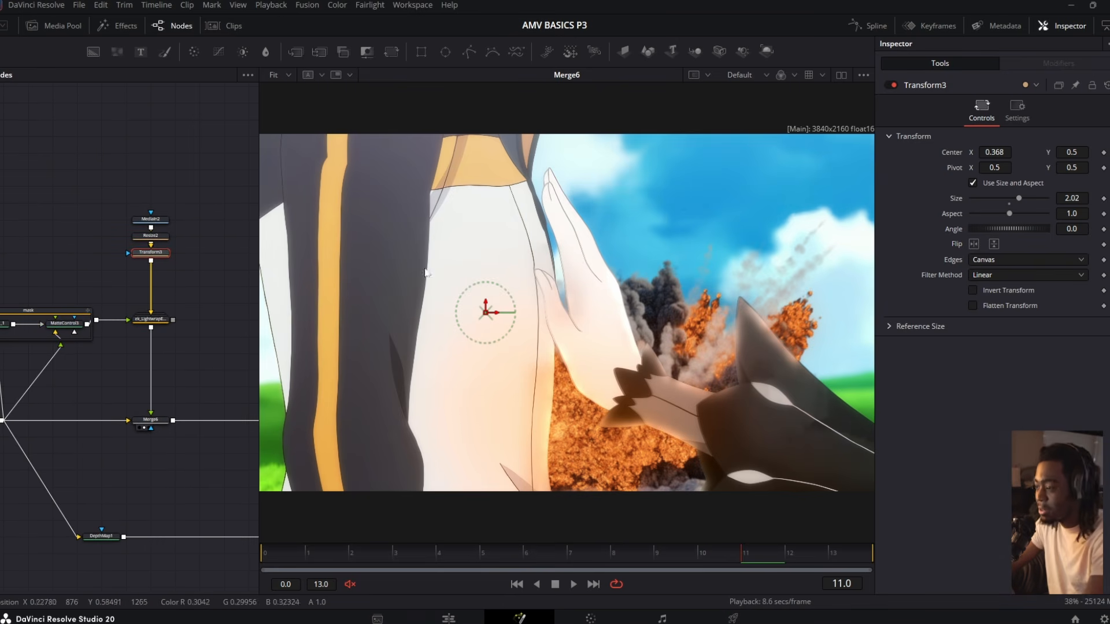
key(t)
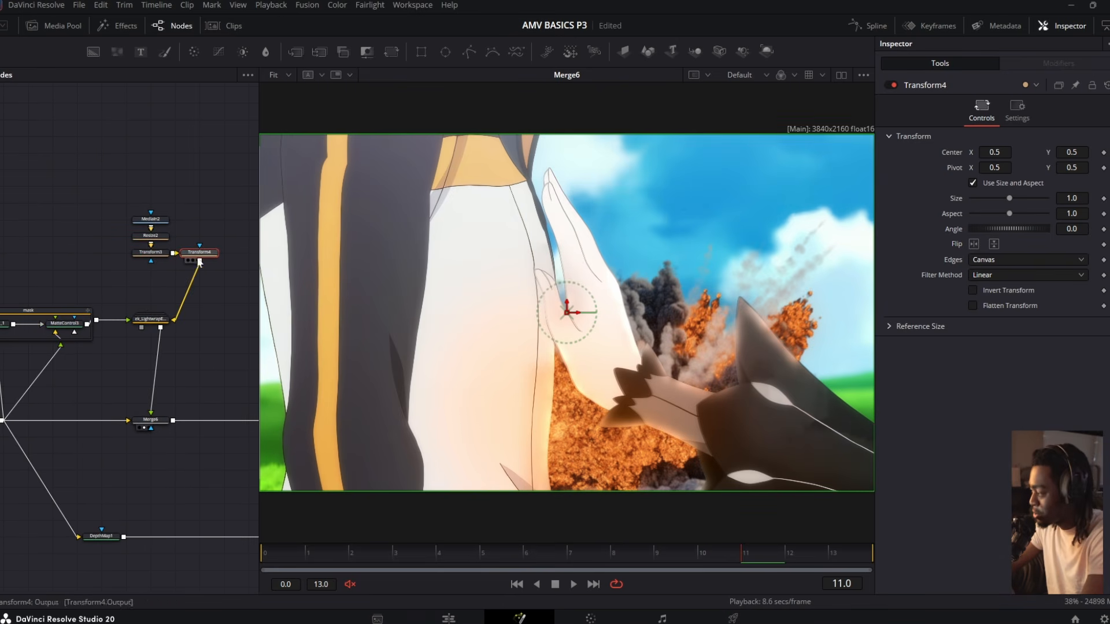
drag(199, 253, 151, 287)
drag(994, 153, 908, 173)
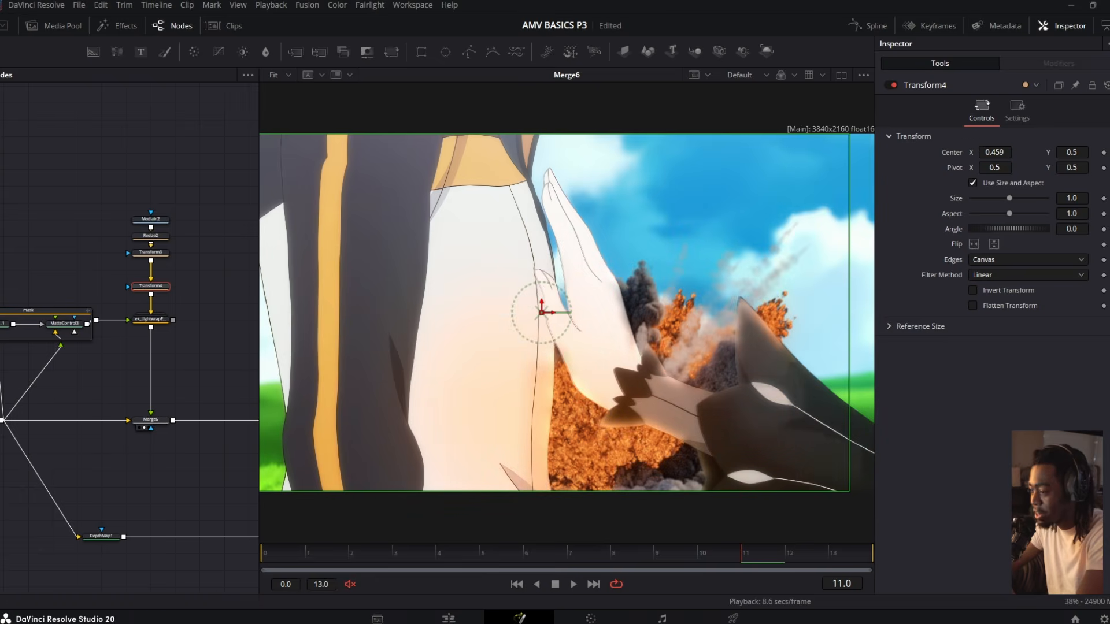
Enlarge and reposition the explosion with Transform4, setting its Center X to 0.33 and adjusting Size and Center Y
drag(1010, 199, 1023, 198)
drag(994, 153, 920, 153)
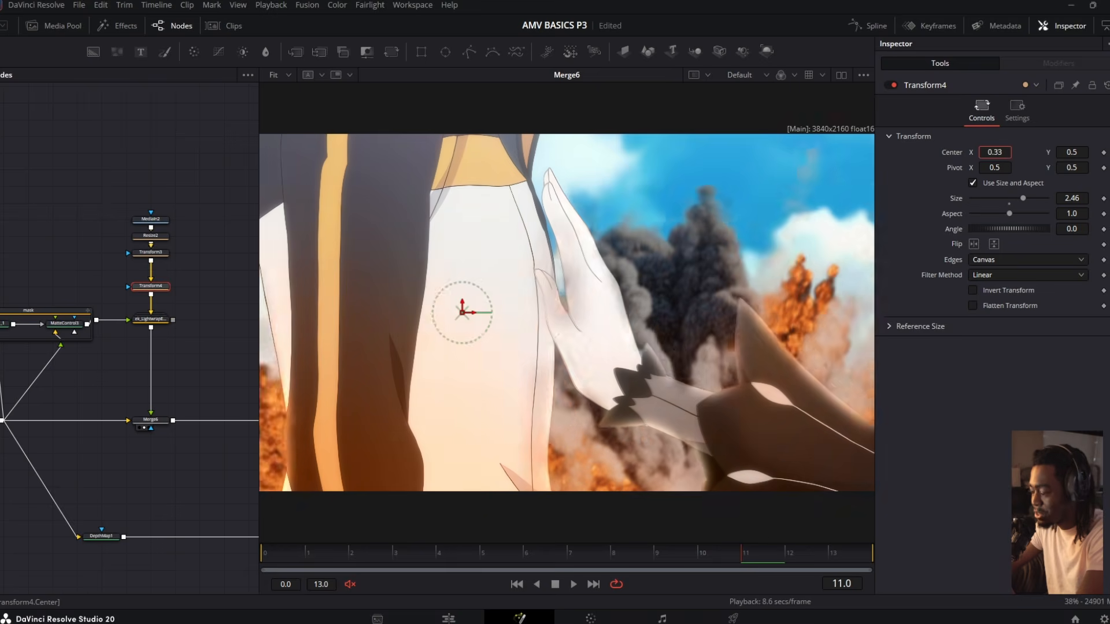
drag(1071, 152, 1108, 152)
drag(1025, 198, 1017, 198)
mouse_move(1071, 152)
mouse_down()
mouse_move(930, 153)
mouse_move(1074, 153)
mouse_up()
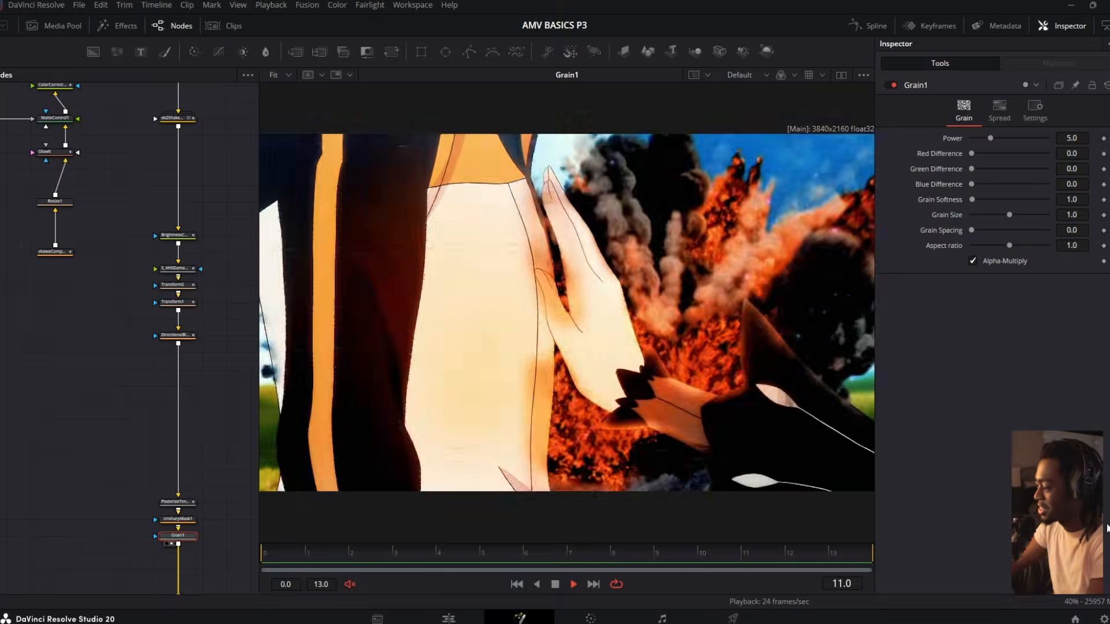
Switch to File Explorer and open the # ovs folder inside the OVERLAYS -20241106T015317Z-003 folder
drag(23, 509, 222, 376)
drag(163, 297, 248, 244)
drag(156, 205, 196, 287)
key(Delete)
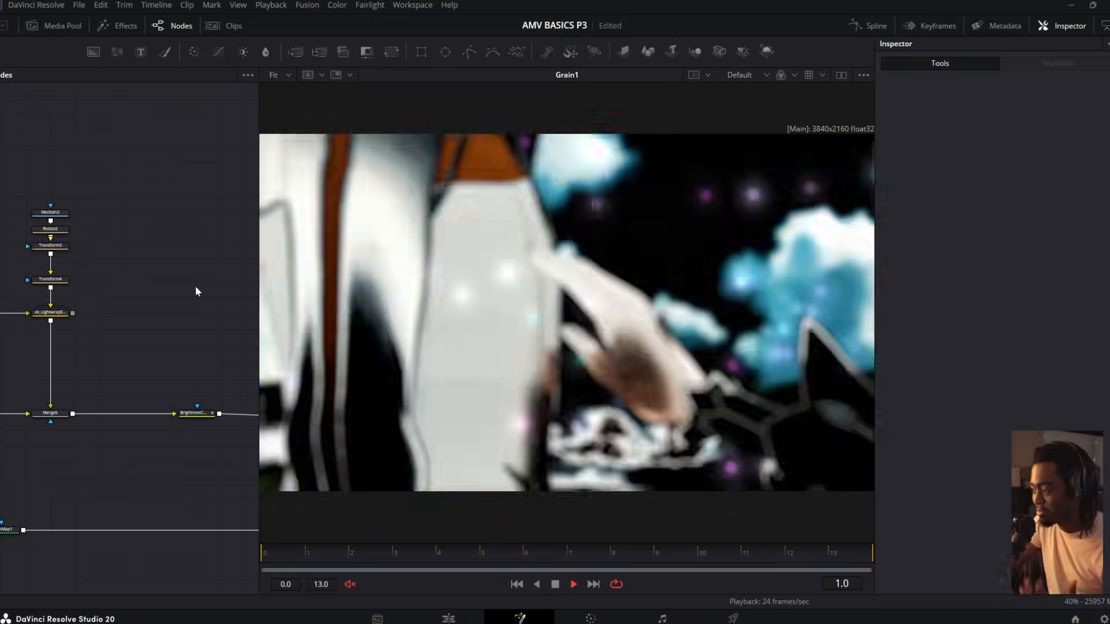
key(alt+Tab)
click(656, 263)
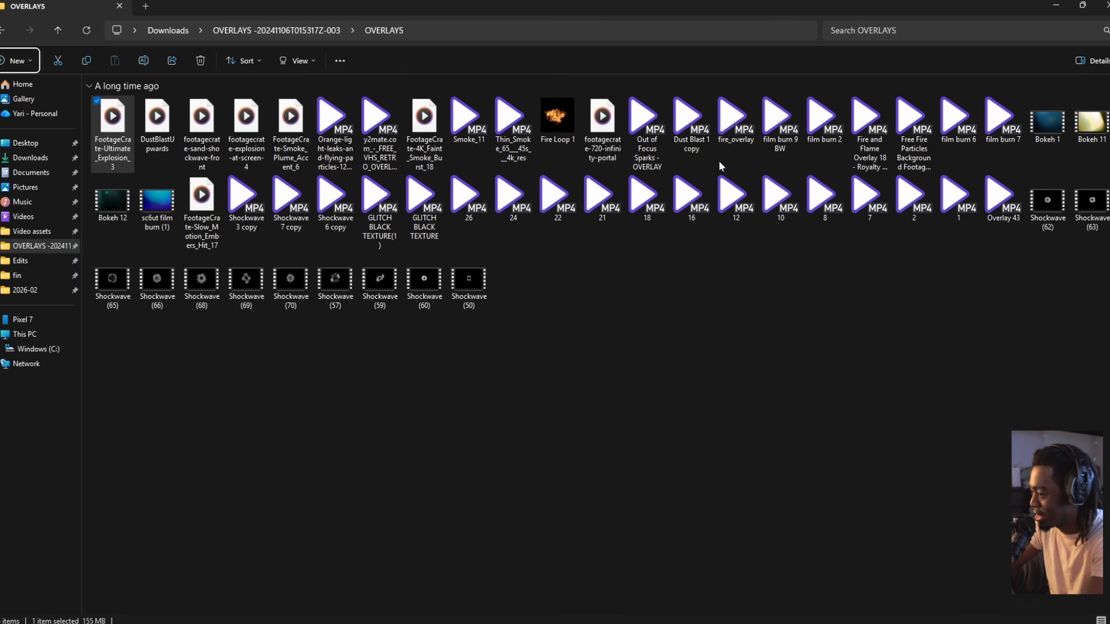
click(58, 30)
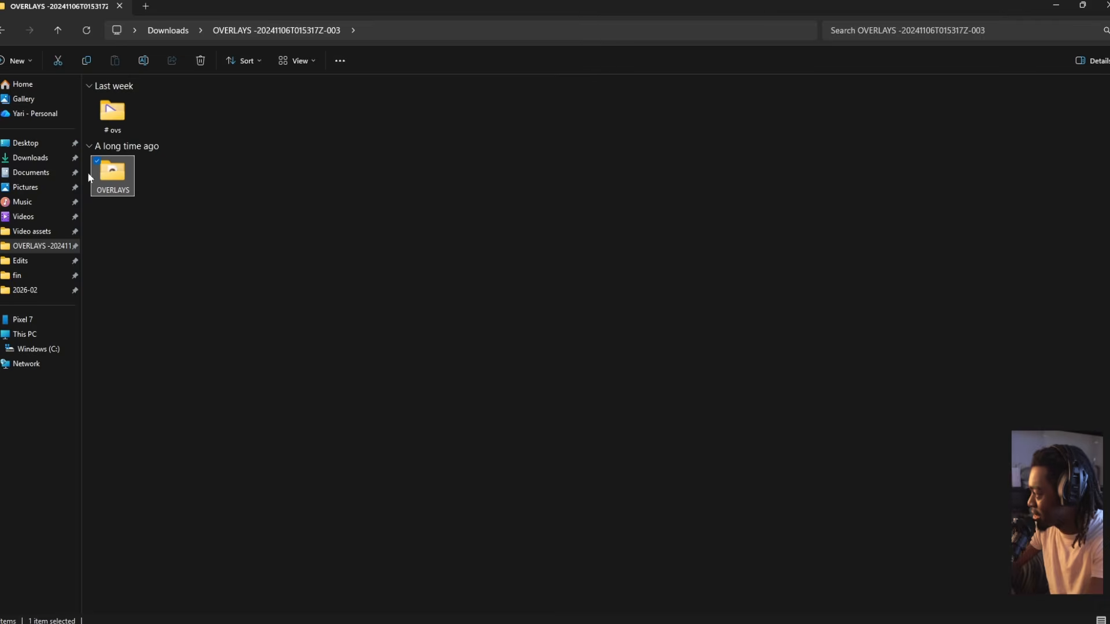
double_click(112, 113)
Add the fluid particle (11).mp4 overlay to the DaVinci Resolve node graph near MediaIn2 and view it
click(163, 300)
key(alt+Tab)
drag(163, 300, 149, 166)
key(2)
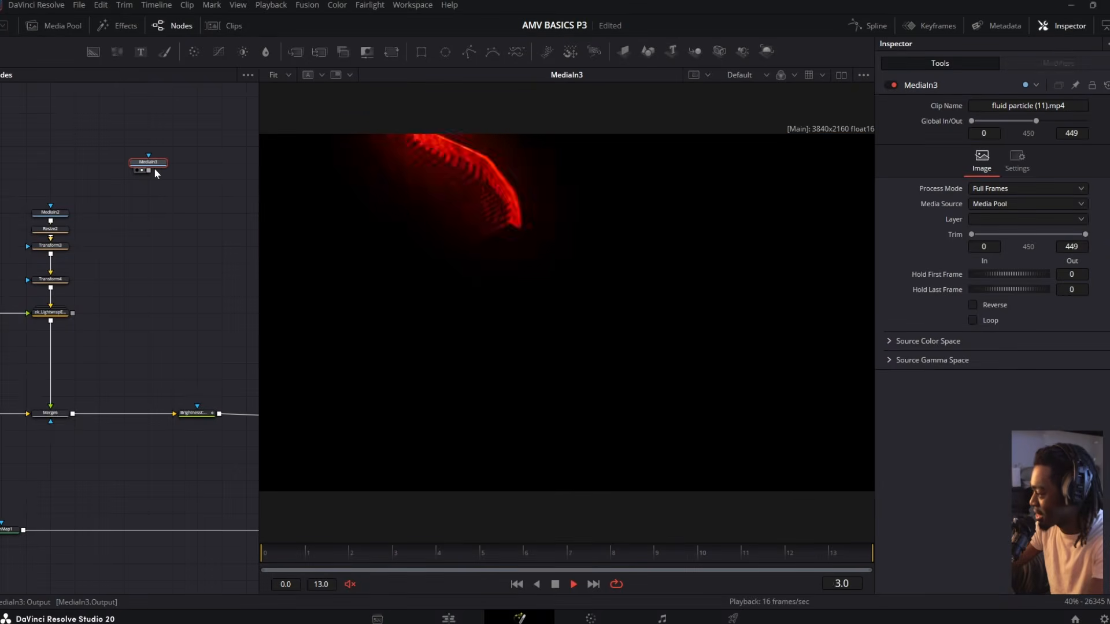
key(space)
Replace MediaIn2 with the fluid particle clip as Resize2's input and play the result from the ek_LightwrapEX node
drag(110, 245, 135, 162)
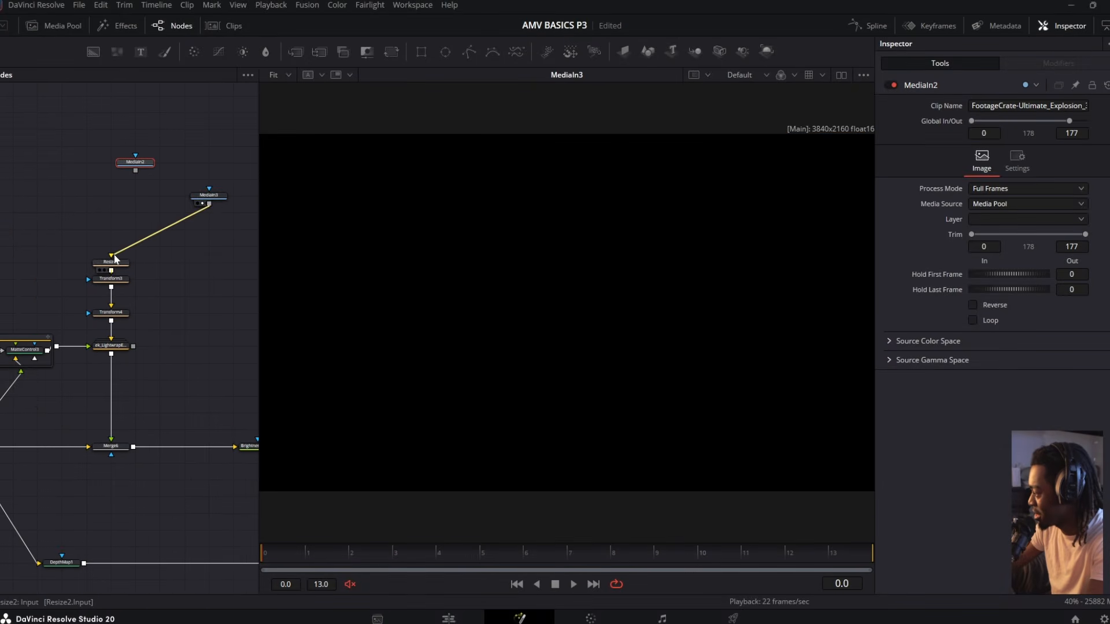
drag(114, 255, 113, 255)
drag(200, 195, 102, 212)
click(117, 345)
key(2)
key(space)
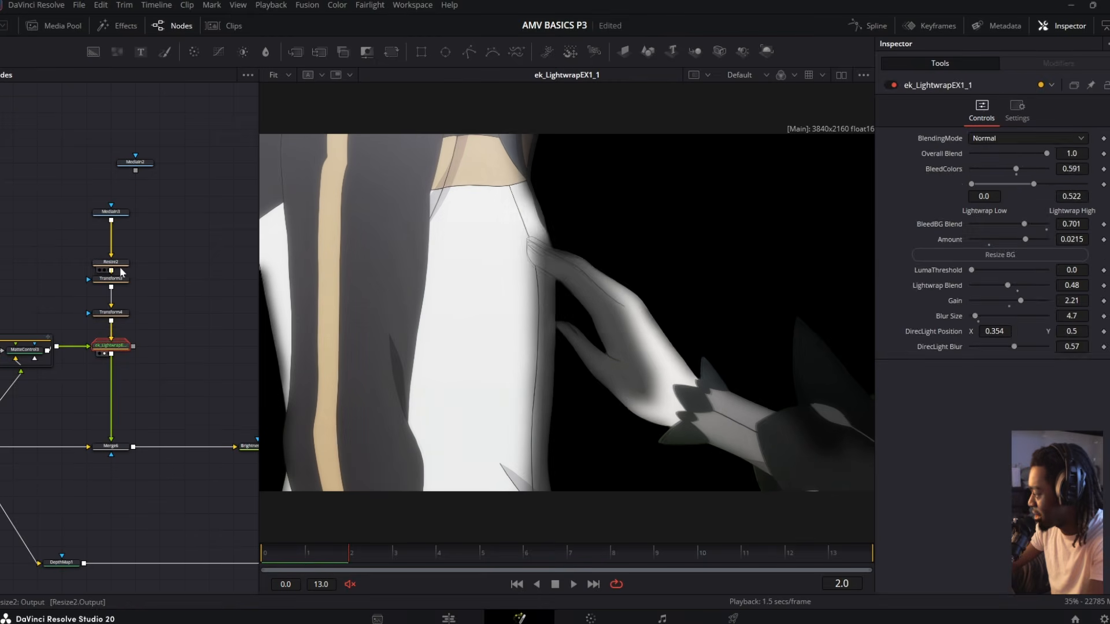
Trim the start of the fluid particle clip to a later in point
click(120, 268)
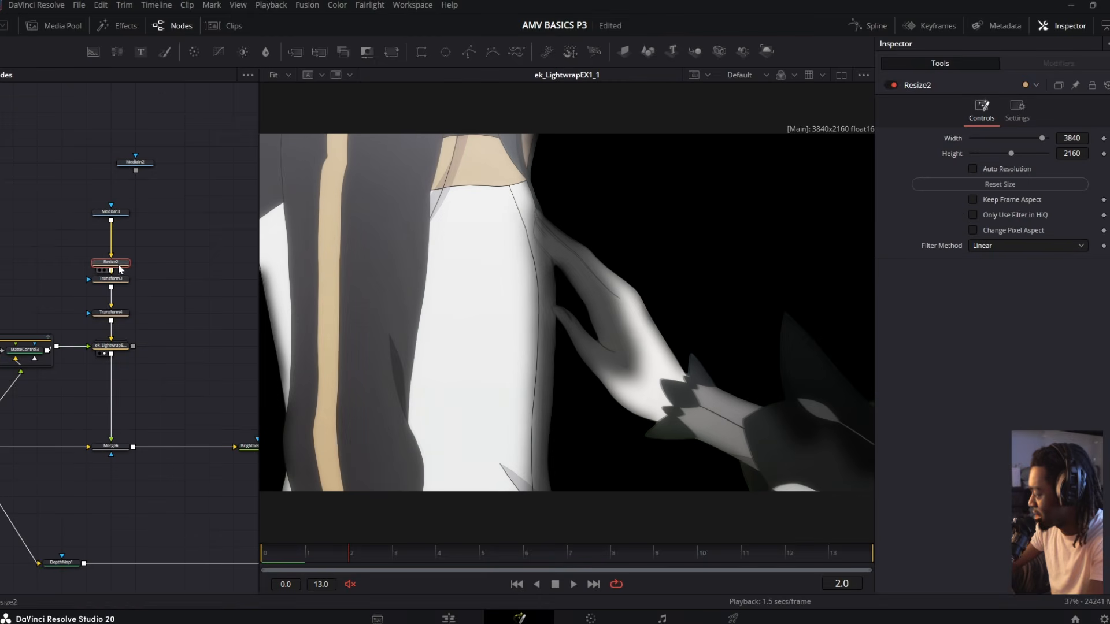
click(110, 212)
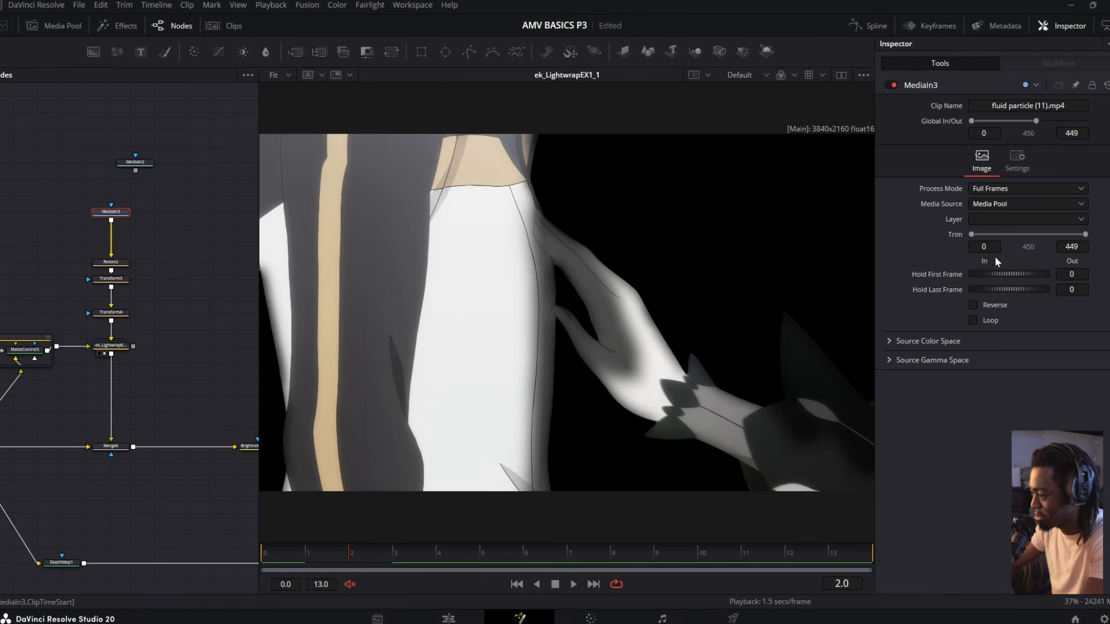
drag(974, 235, 981, 234)
Take Transform3 and Transform4 out of the chain and insert a new Transform between Resize2 and the light wrap node
click(118, 264)
drag(118, 279, 192, 279)
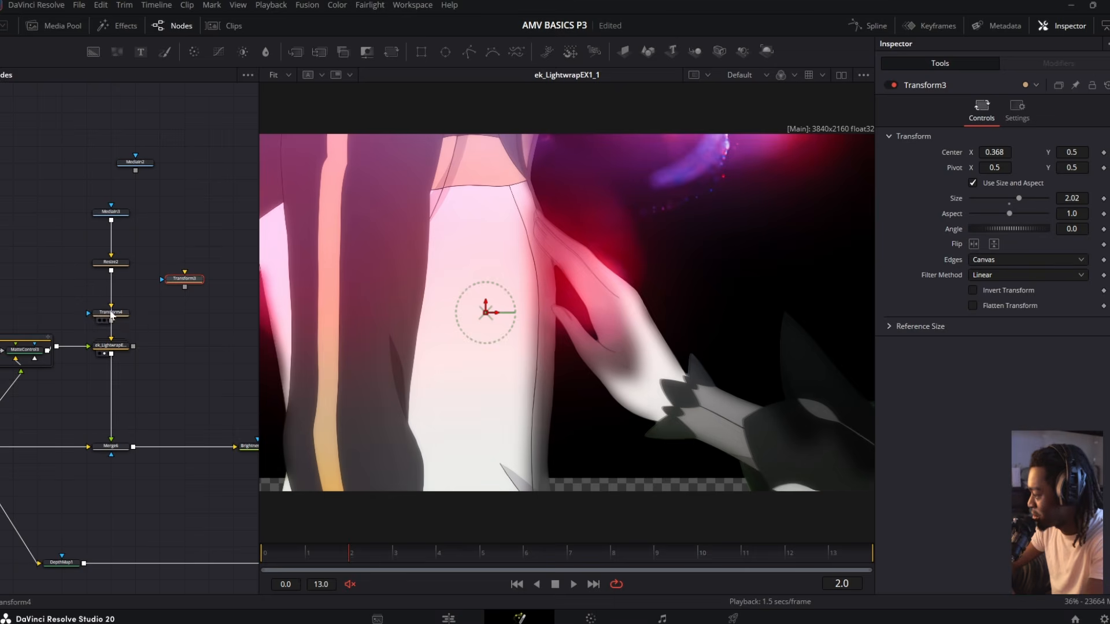
drag(109, 313, 183, 312)
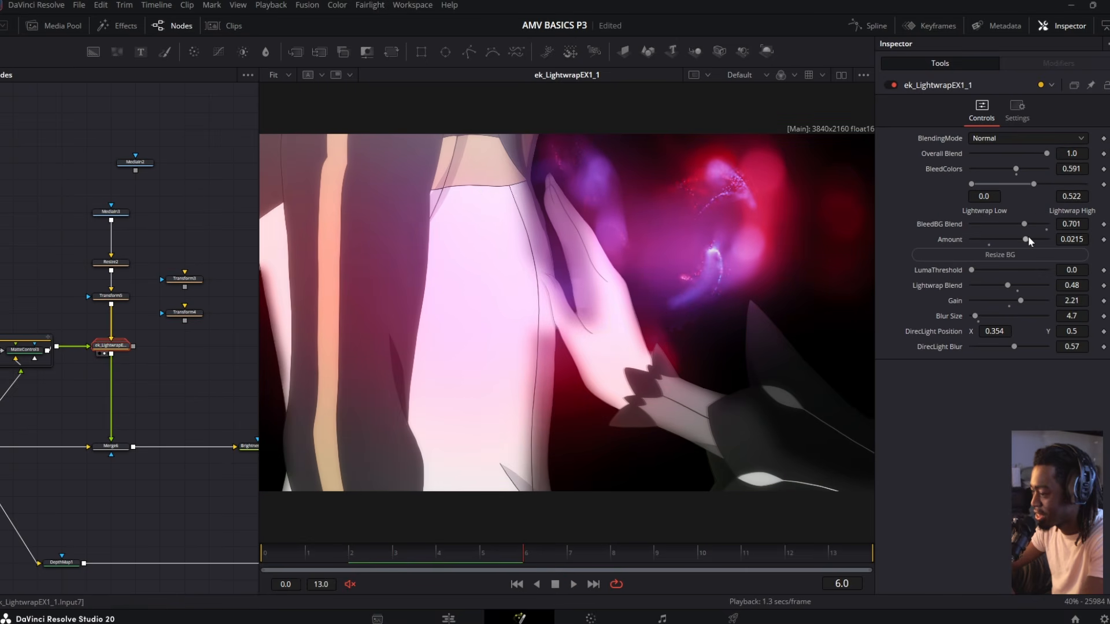
Set the light wrap's Amount to 0.01087 and BleedBG Blend to 0.189
drag(1028, 237, 985, 223)
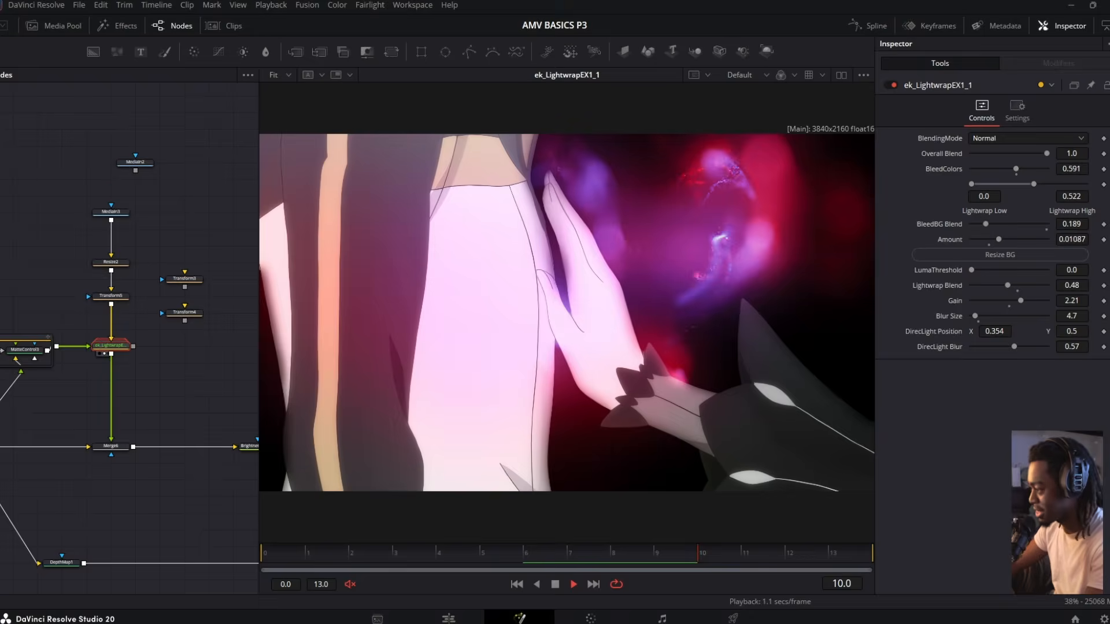
key(alt+Tab)
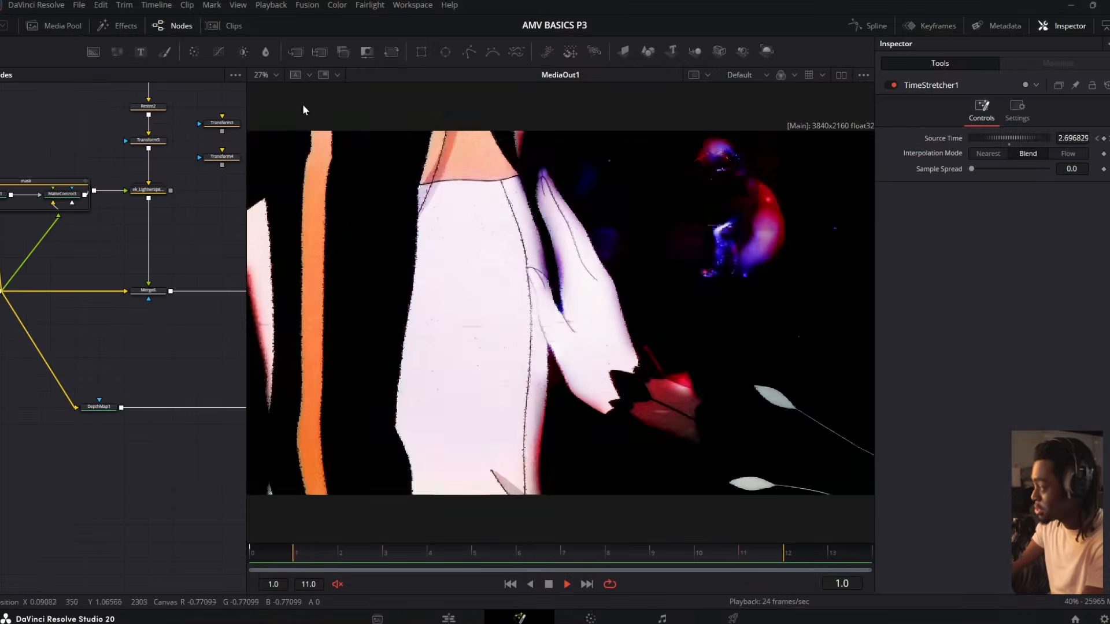
Compare MediaOut1 with the untreated TimeStretcher1 footage in a split A/B view, sweeping the divider across the frame
click(299, 76)
drag(48, 430, 155, 394)
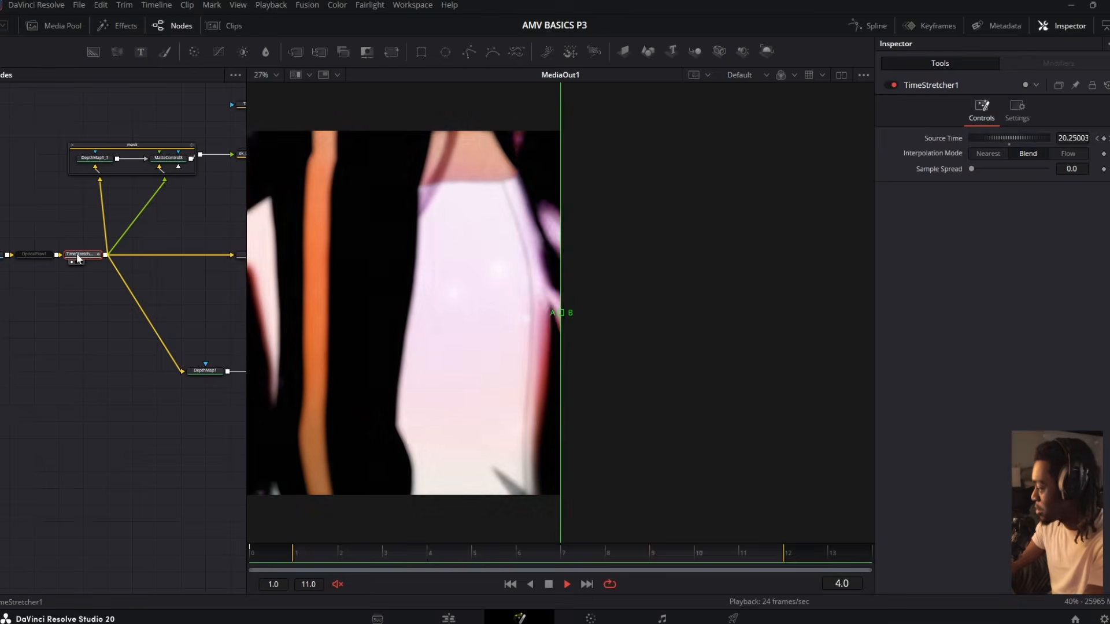
drag(78, 258, 601, 289)
drag(558, 234, 628, 270)
drag(560, 313, 155, 102)
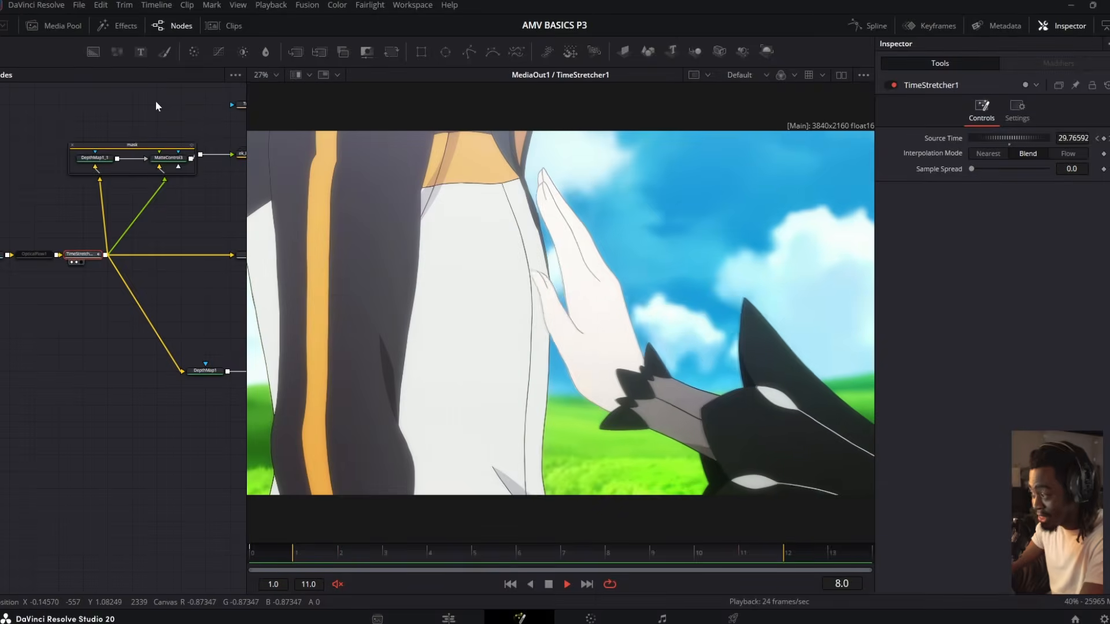